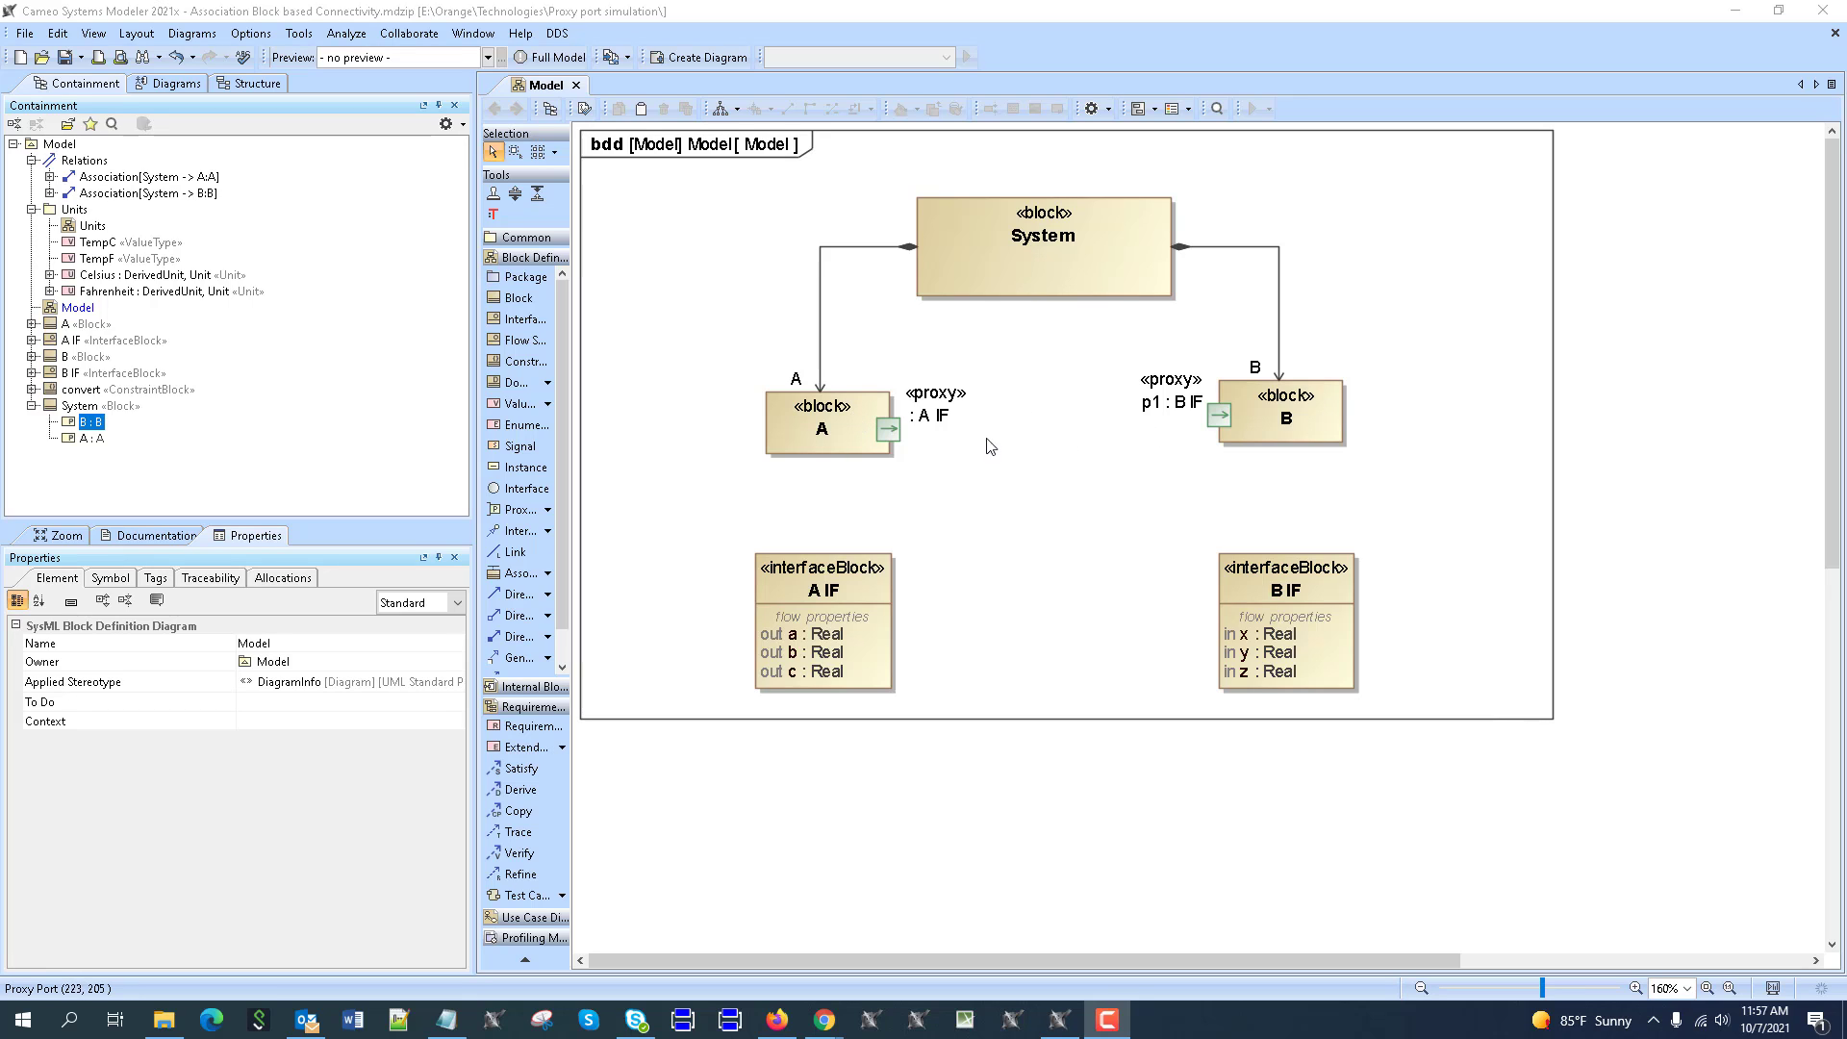
# Step: Select block B to inspect it, then clear the selection
pyautogui.click(1296, 440)
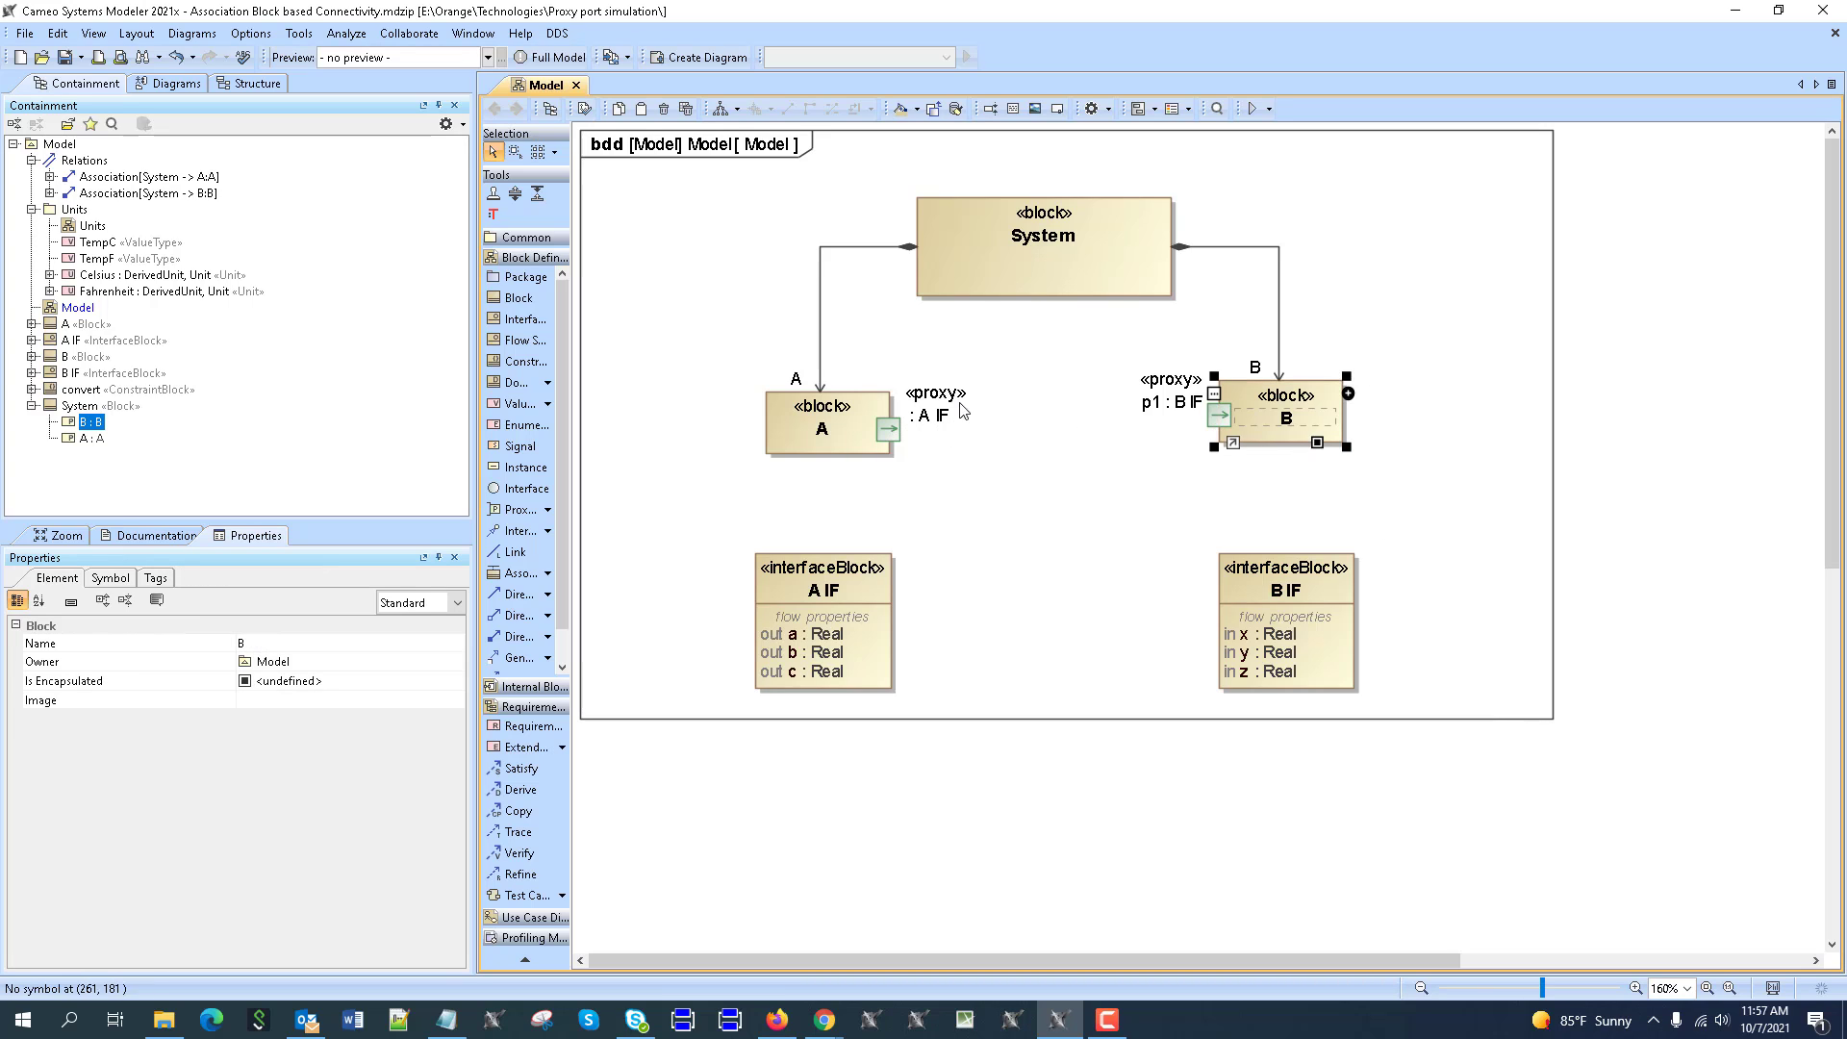
pyautogui.moveTo(1262, 399)
pyautogui.click(1152, 538)
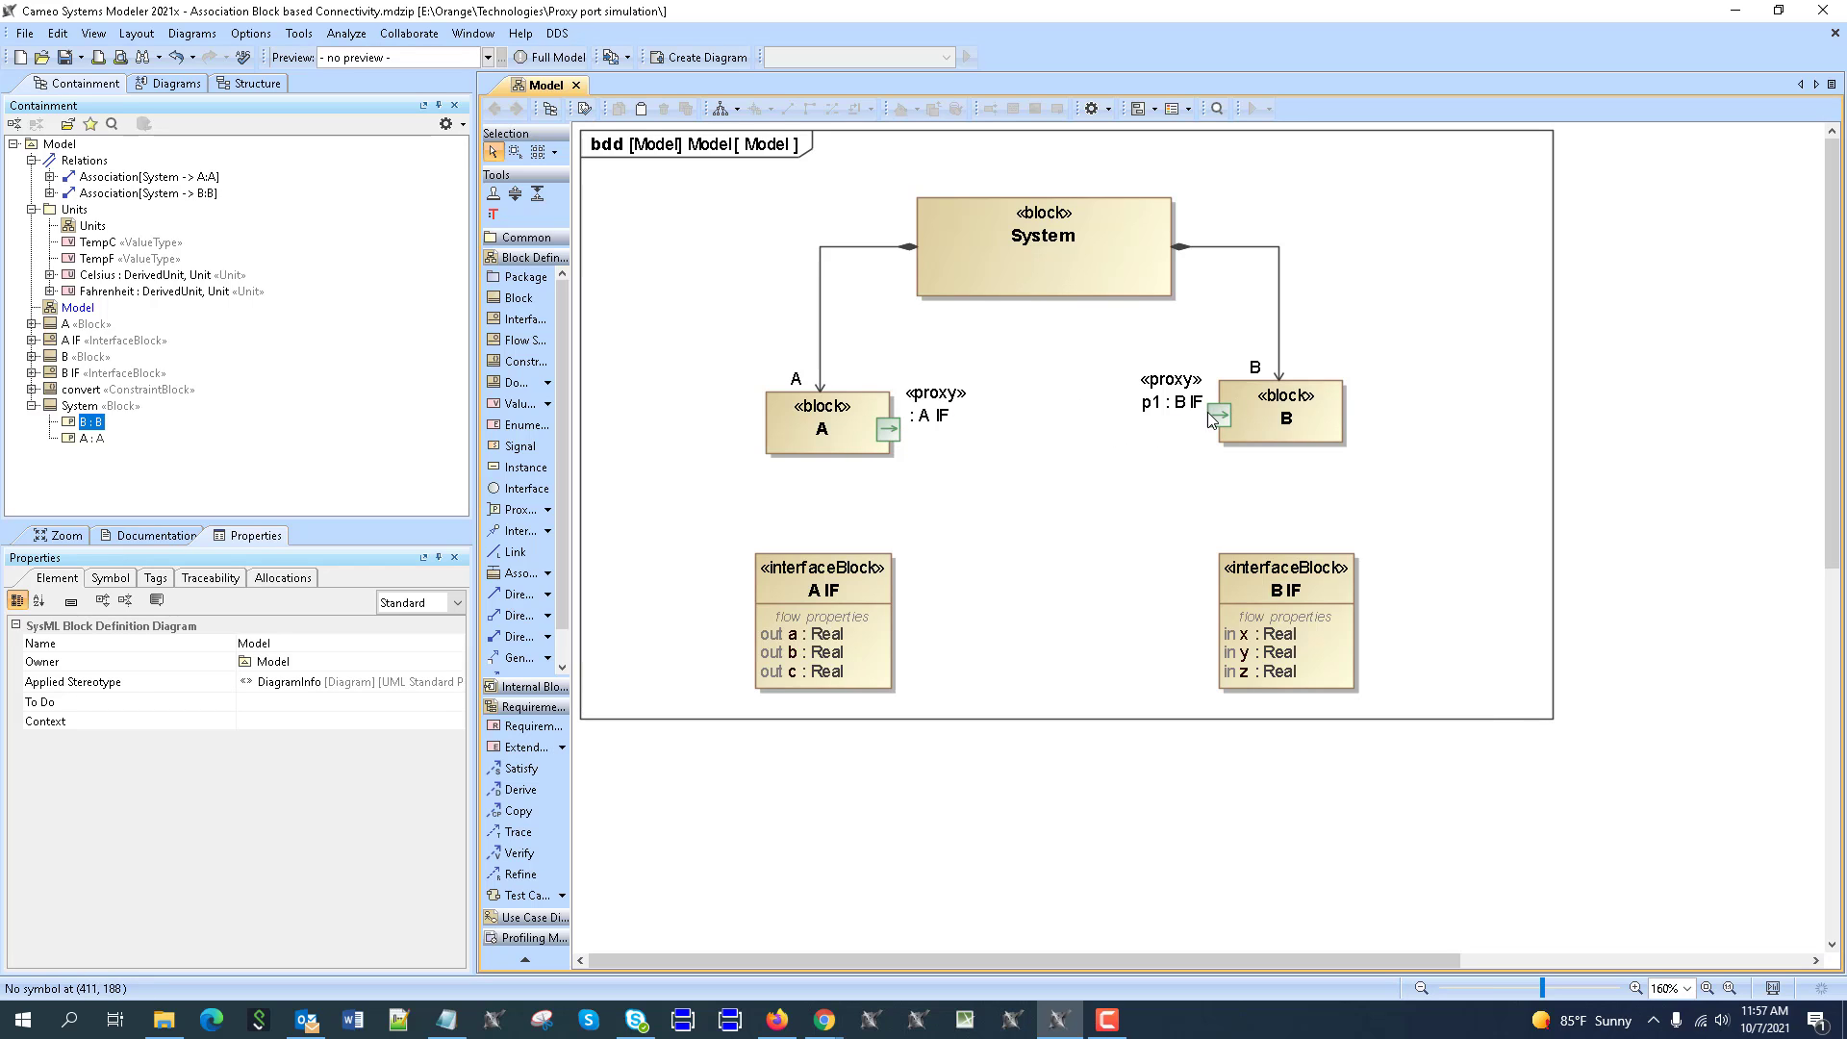
pyautogui.moveTo(1209, 414)
# Step: Create an association block between A IF and B IF, placed below the association line
pyautogui.click(549, 594)
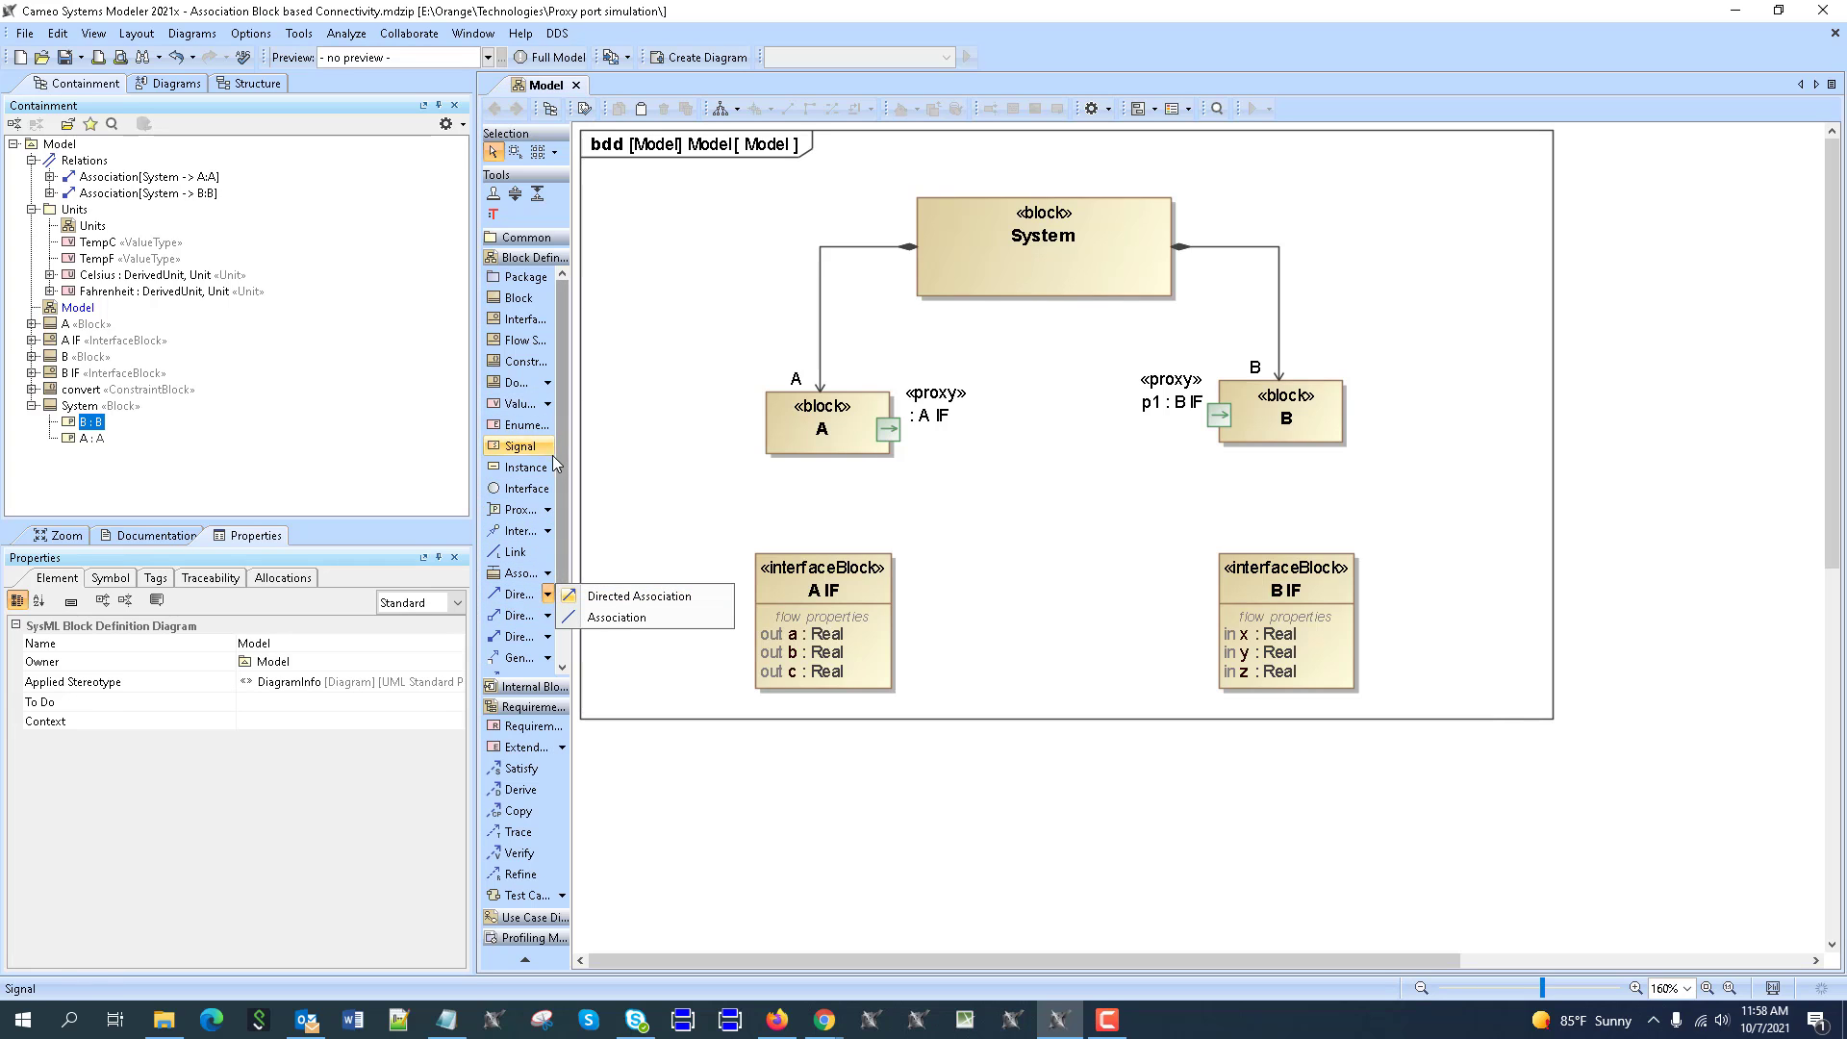
pyautogui.click(548, 575)
pyautogui.click(525, 959)
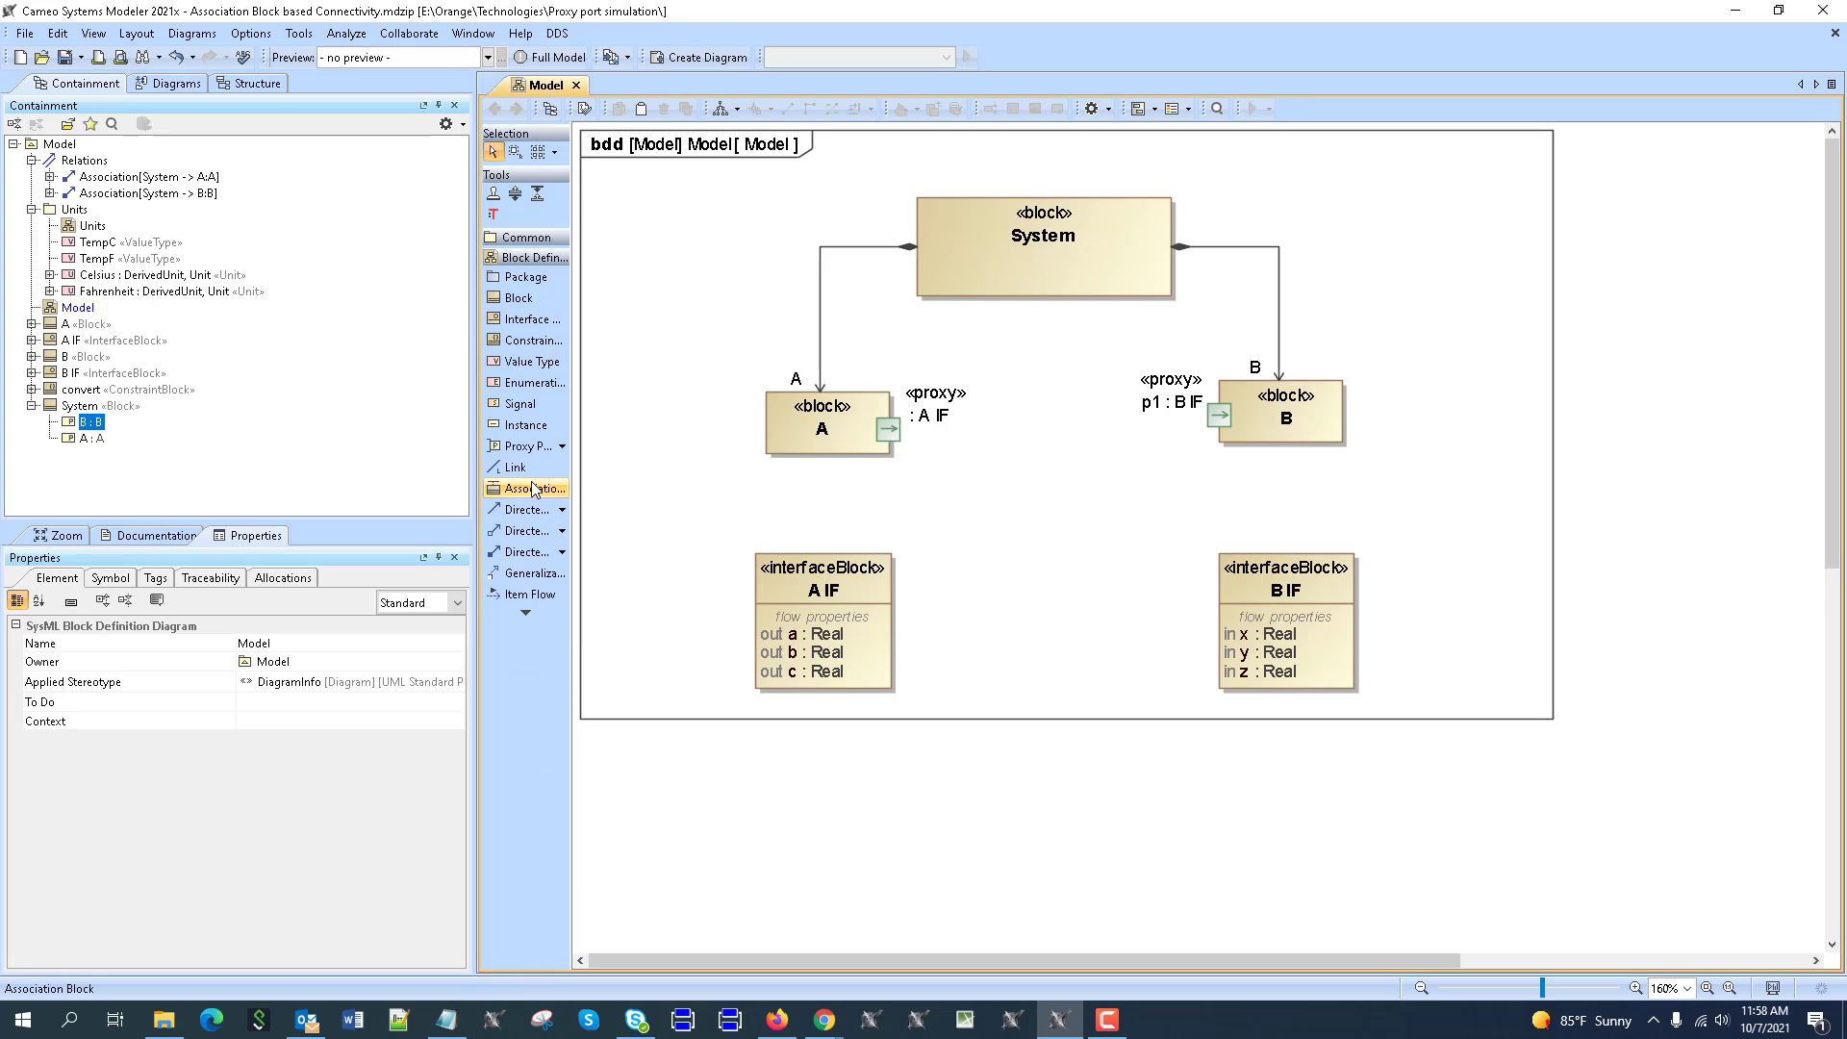
pyautogui.click(520, 491)
pyautogui.click(869, 604)
pyautogui.click(1269, 600)
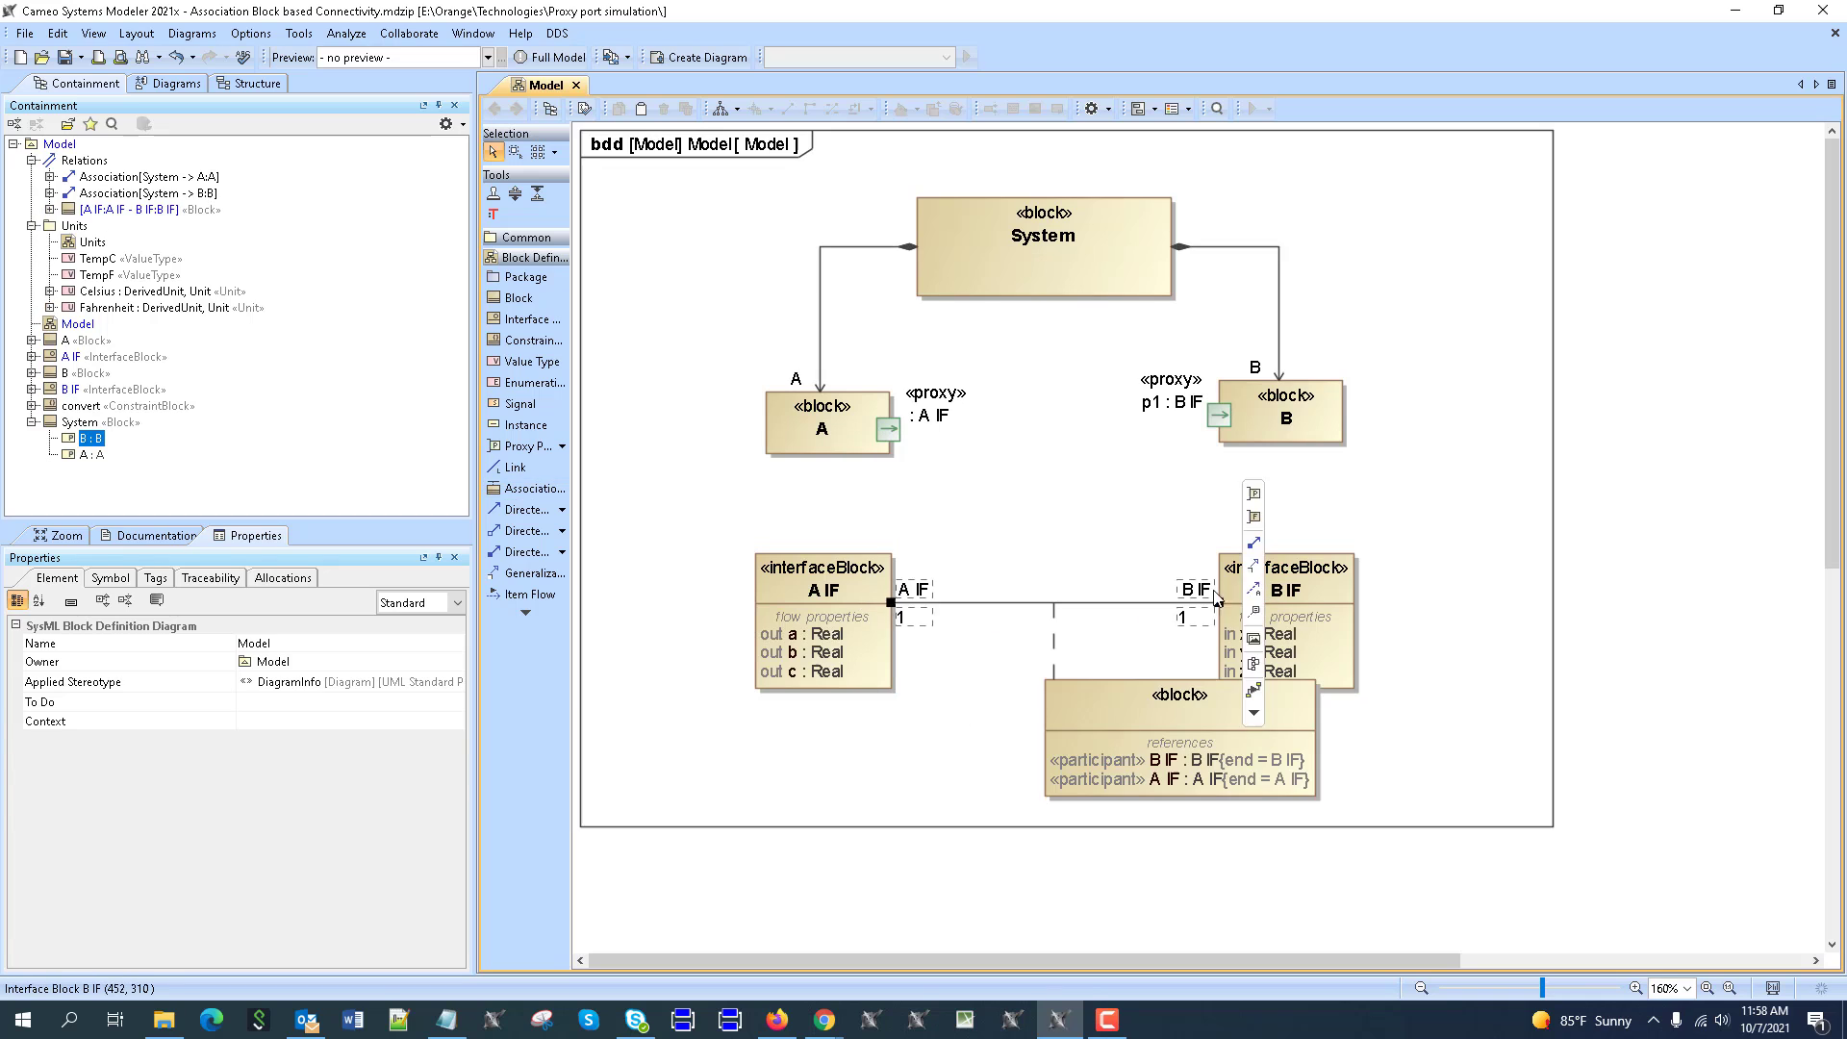
pyautogui.click(1028, 722)
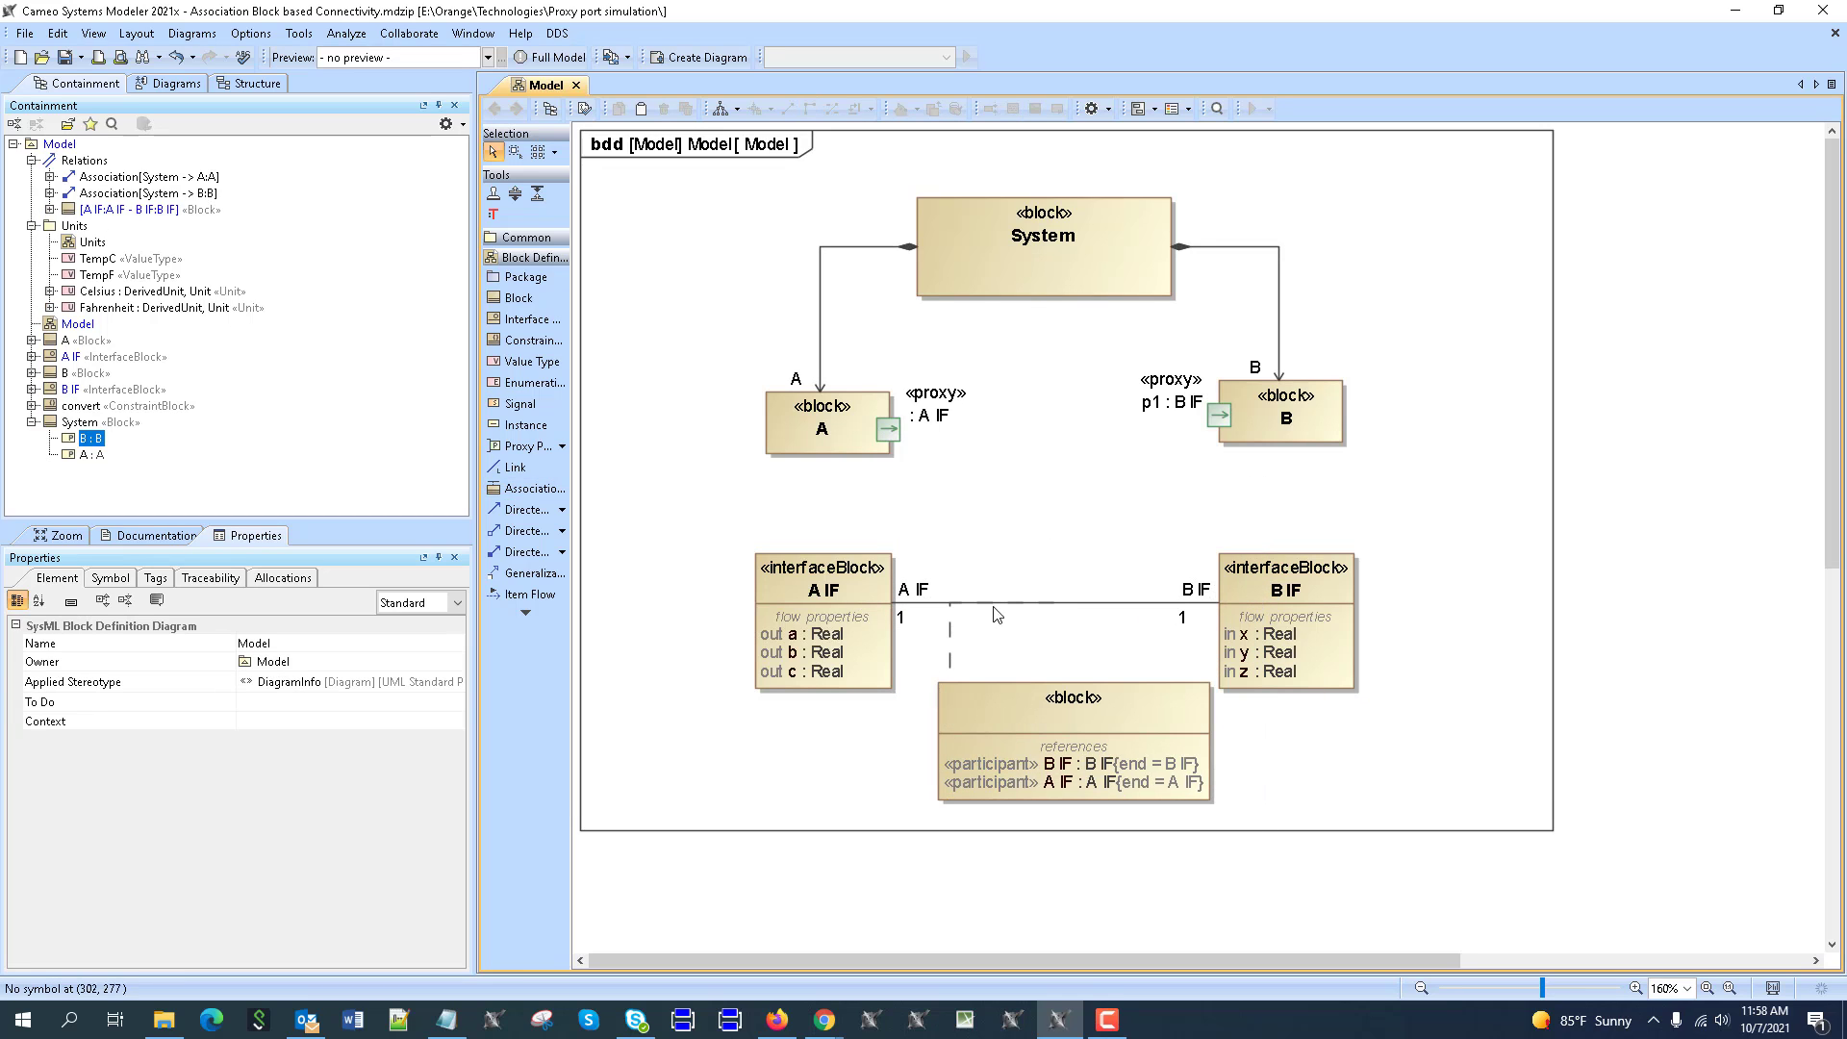
# Step: Nudge the association block slightly left and its dashed connector slightly right
pyautogui.click(1054, 643)
pyautogui.moveTo(1129, 721); pyautogui.dragTo(1108, 722)
pyautogui.click(1035, 654)
pyautogui.moveTo(1035, 654); pyautogui.dragTo(1046, 654)
pyautogui.click(1058, 623)
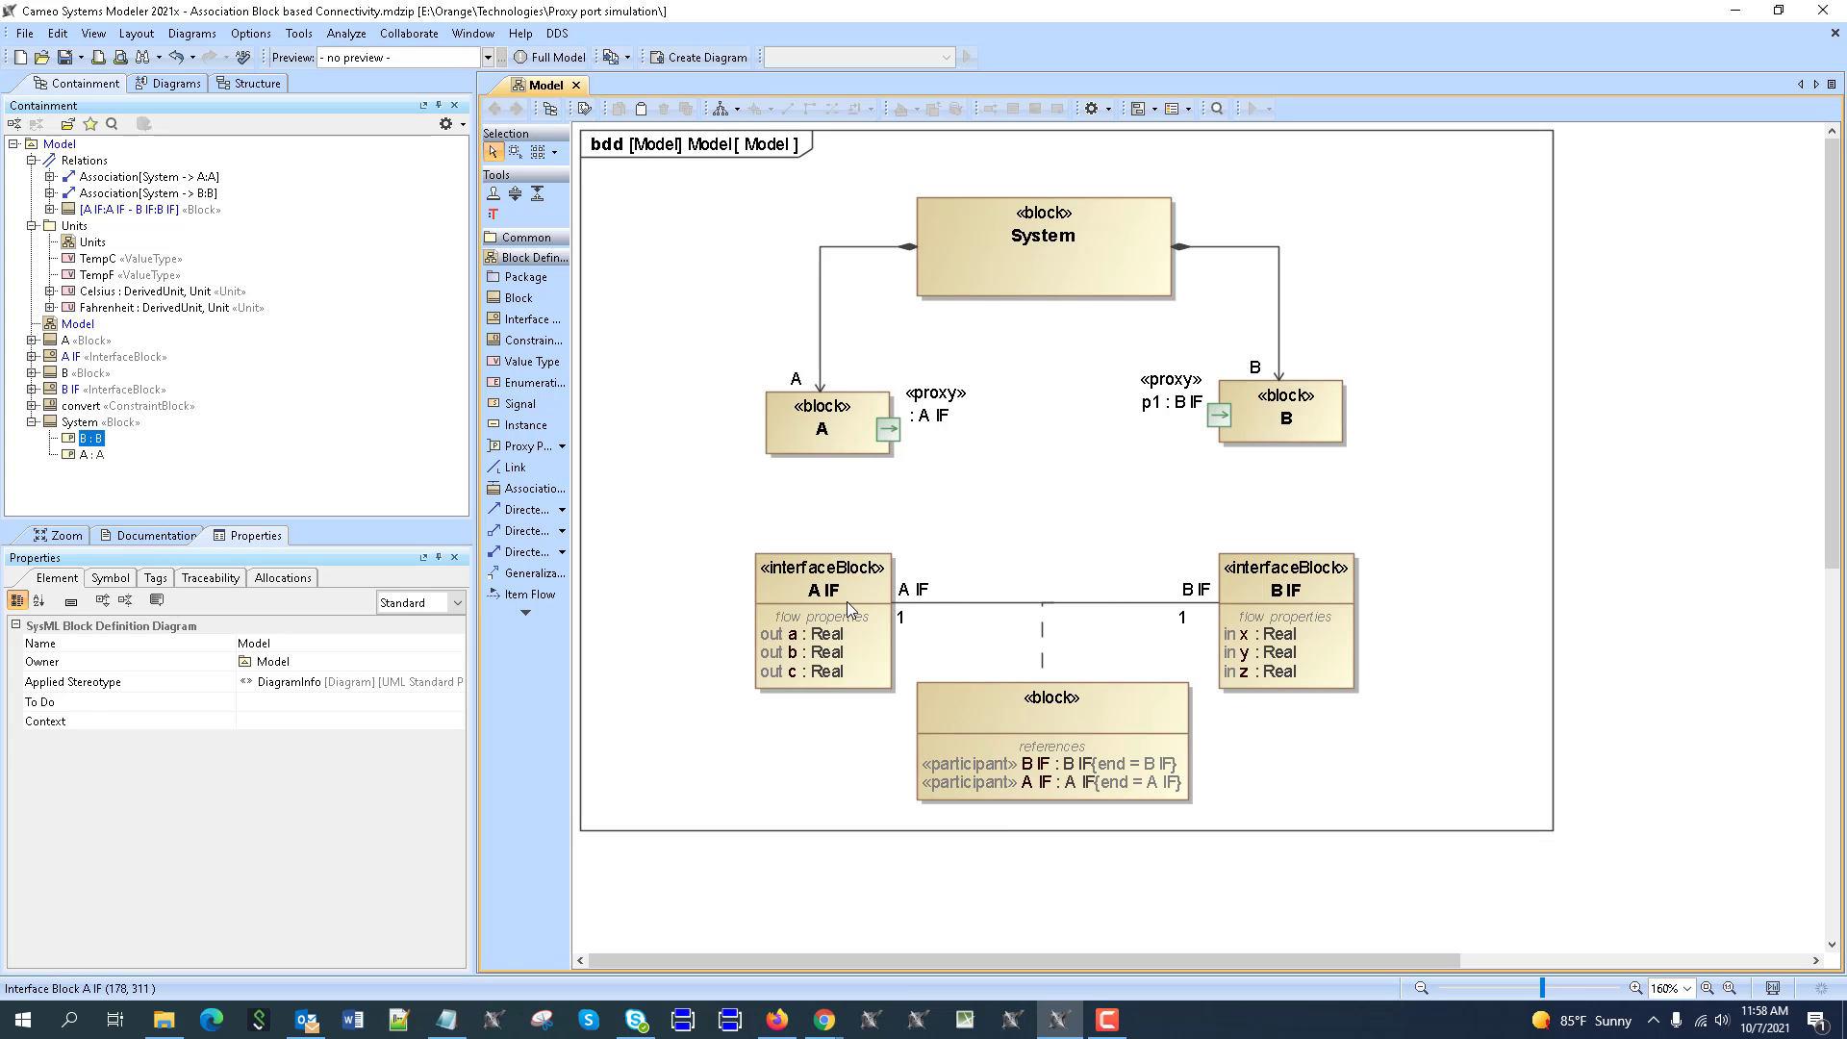
# Step: Name the new association block AB IF
pyautogui.click(1073, 719)
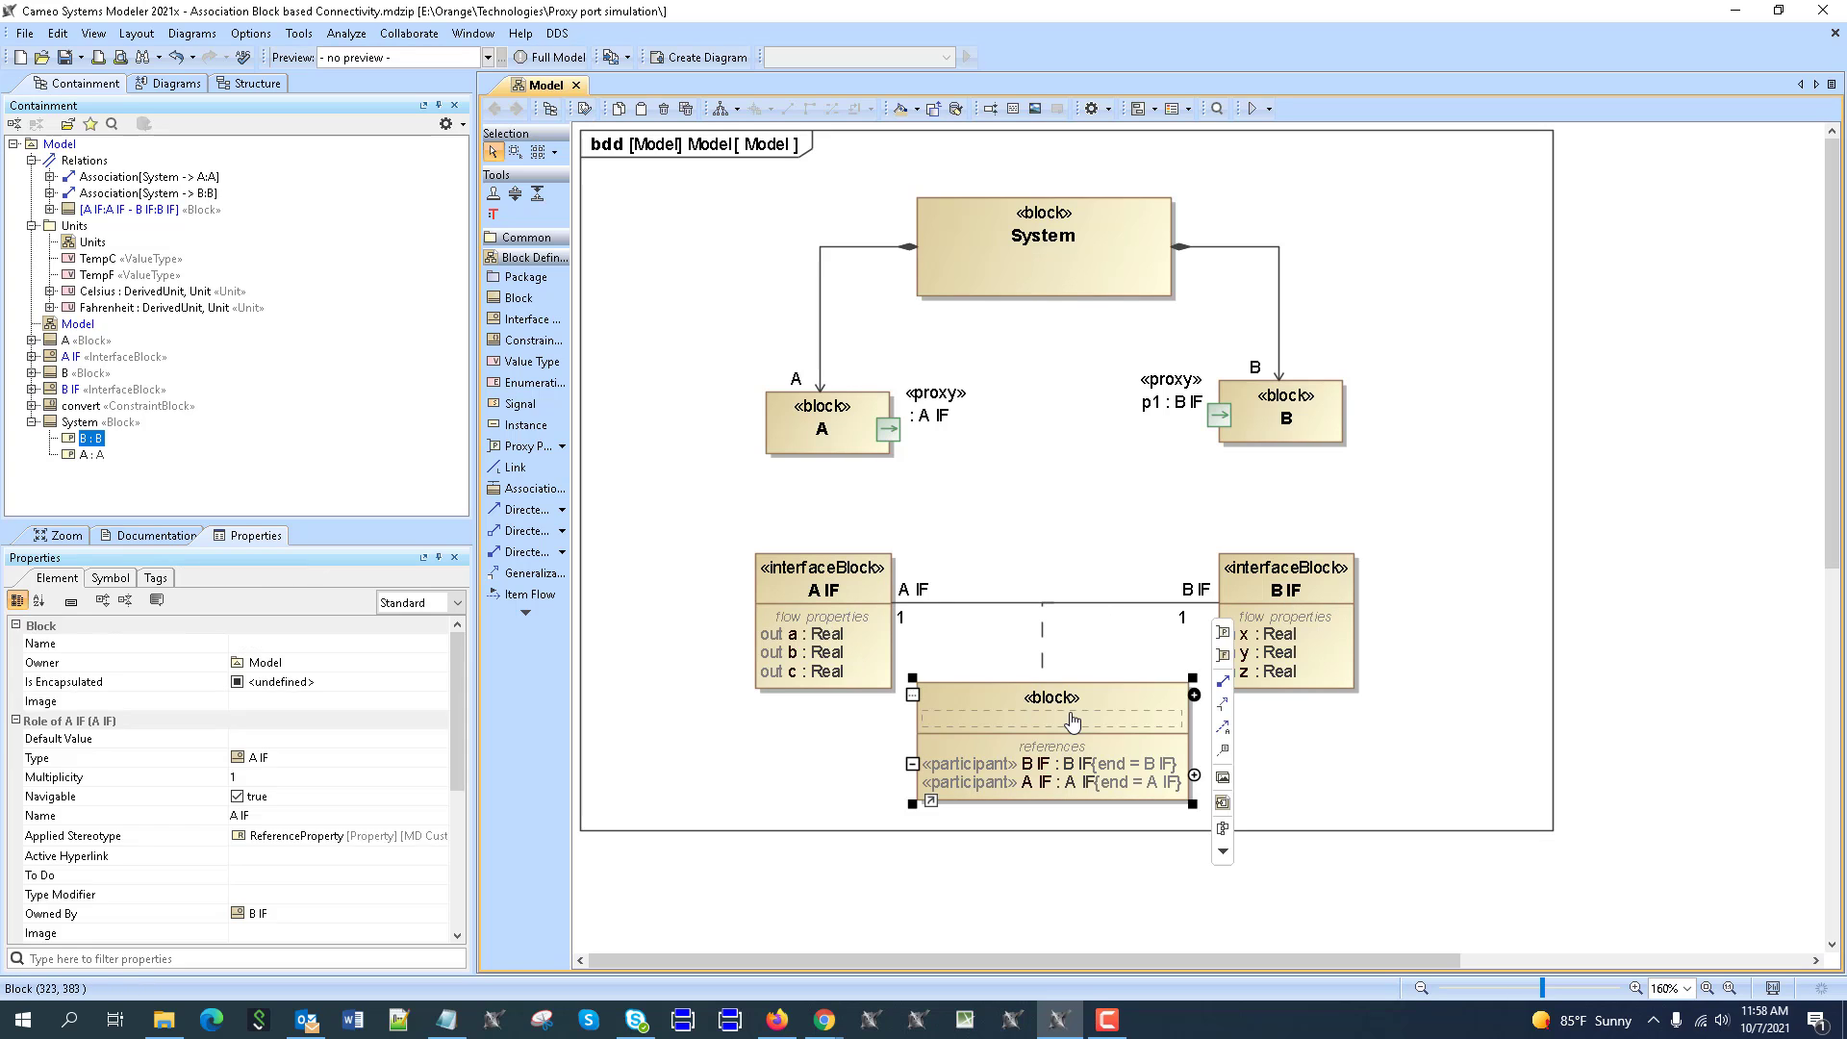
pyautogui.write('AB IF')
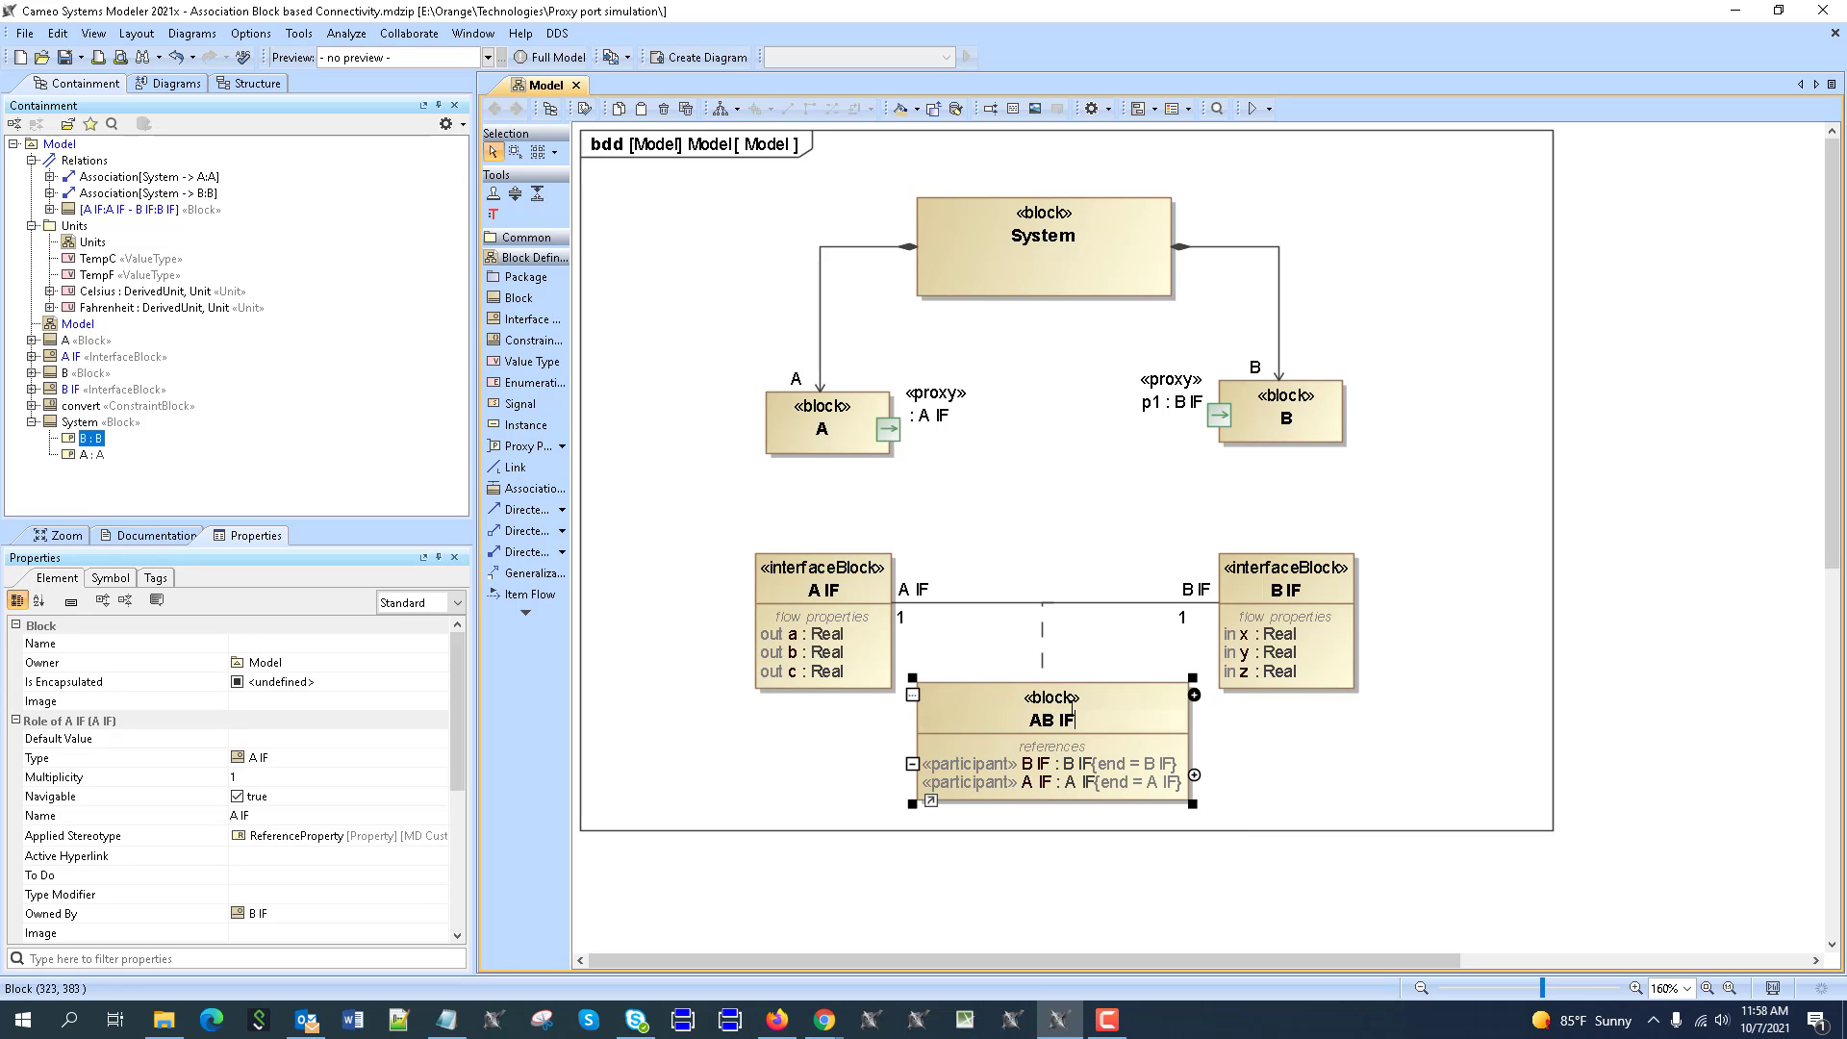
pyautogui.click(1103, 467)
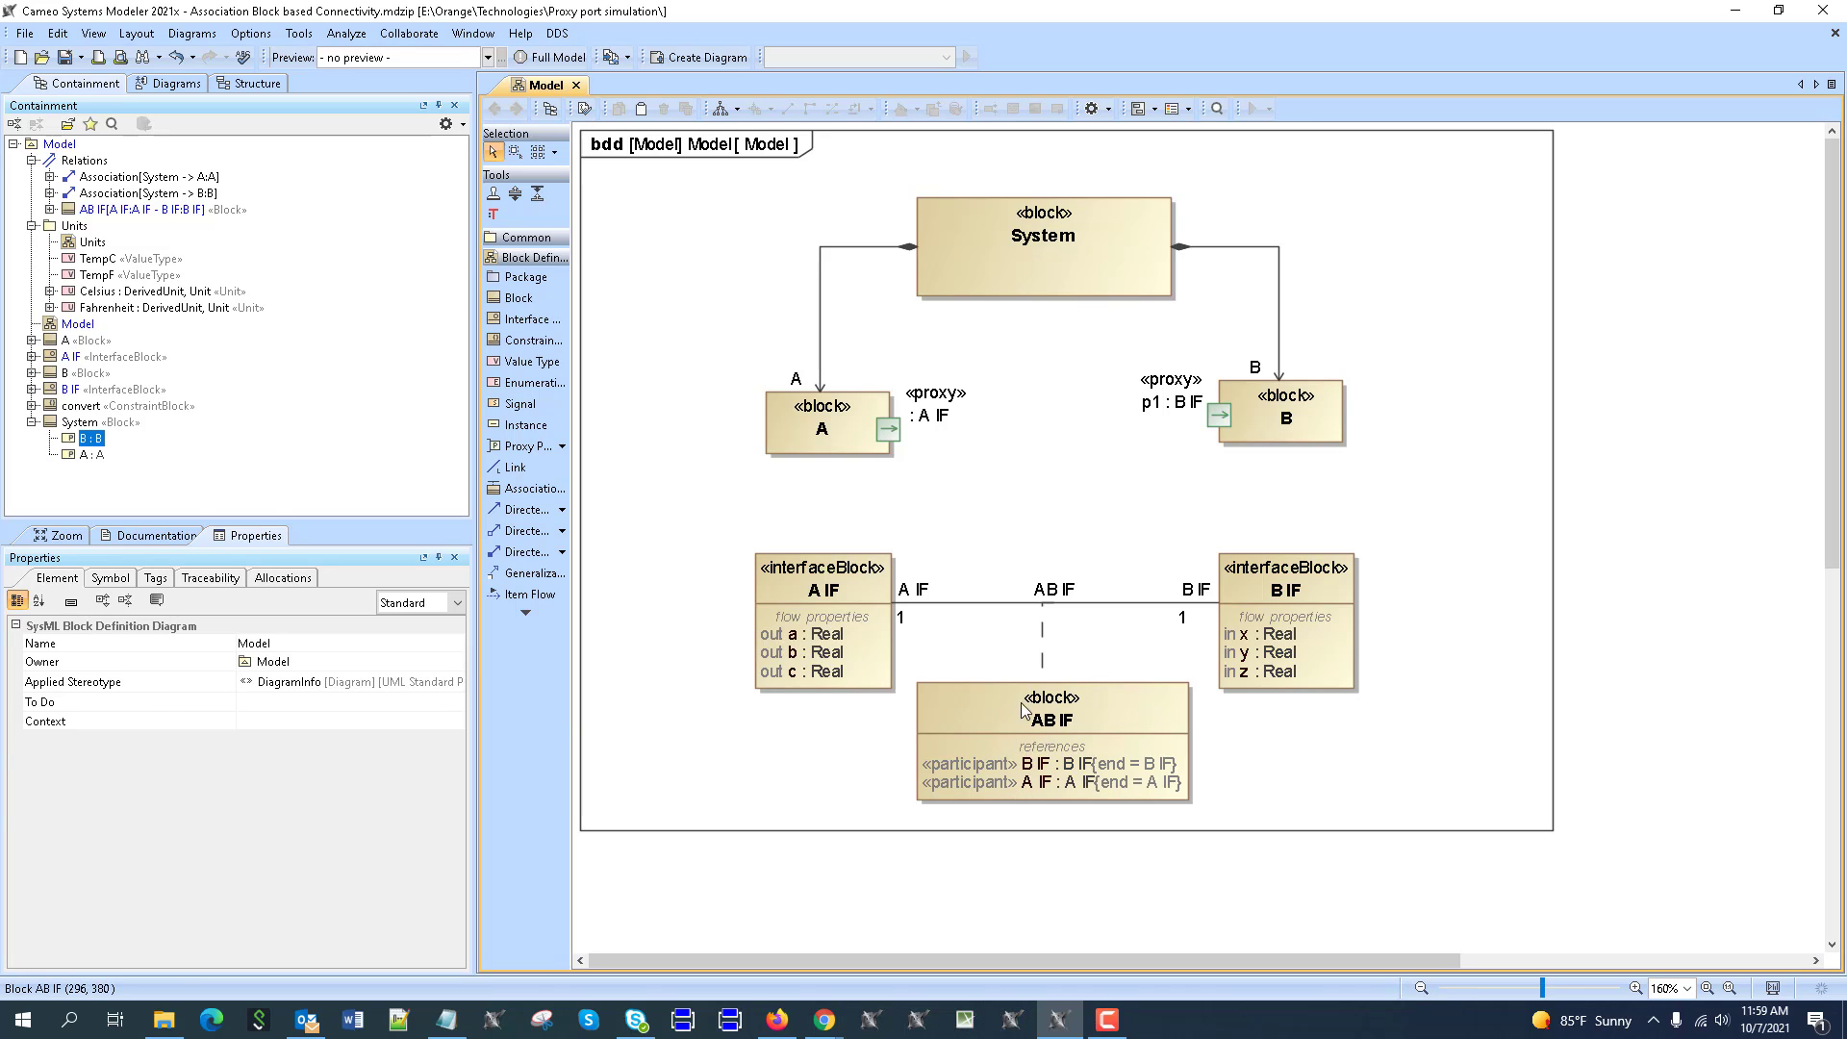
pyautogui.click(1137, 703)
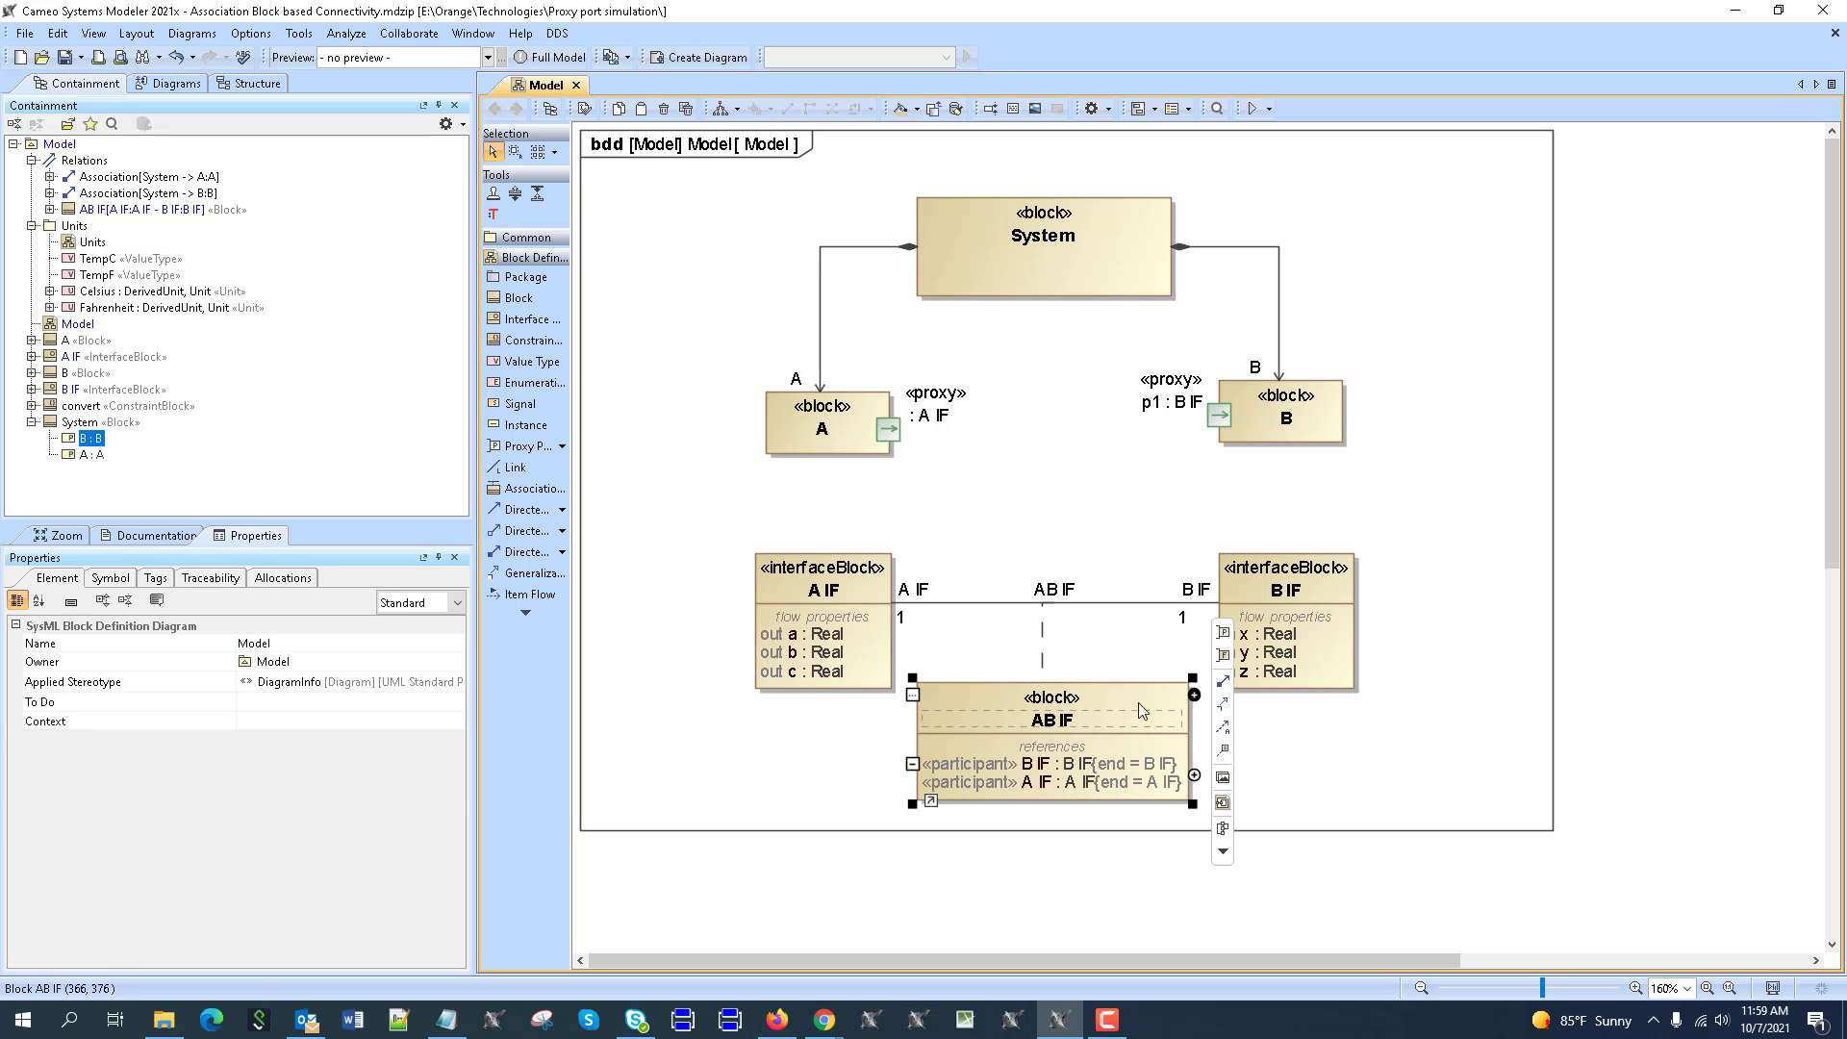
# Step: Create AB IF's internal block diagram showing flow properties a, b, c and x, y, z
pyautogui.click(1224, 804)
pyautogui.click(592, 463)
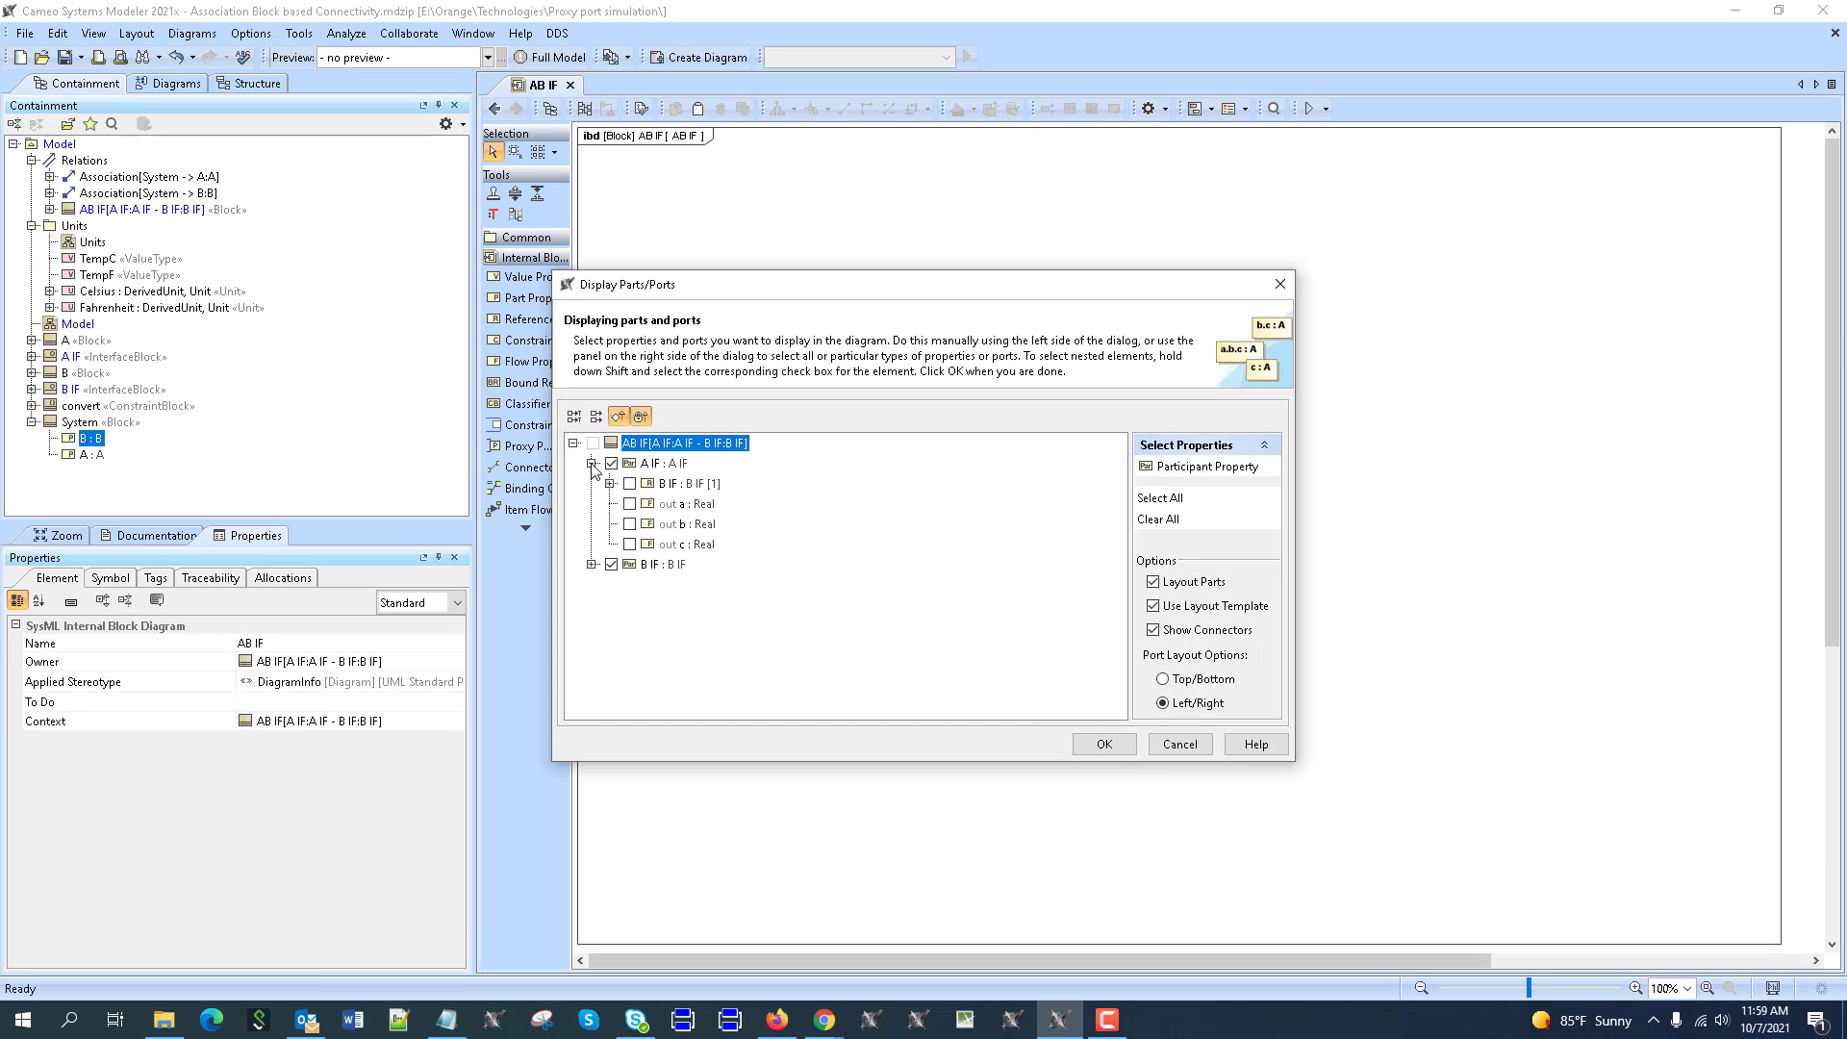
pyautogui.click(629, 503)
pyautogui.click(629, 524)
pyautogui.click(630, 544)
pyautogui.click(591, 564)
pyautogui.click(629, 604)
pyautogui.click(629, 625)
pyautogui.click(629, 645)
pyautogui.click(1097, 744)
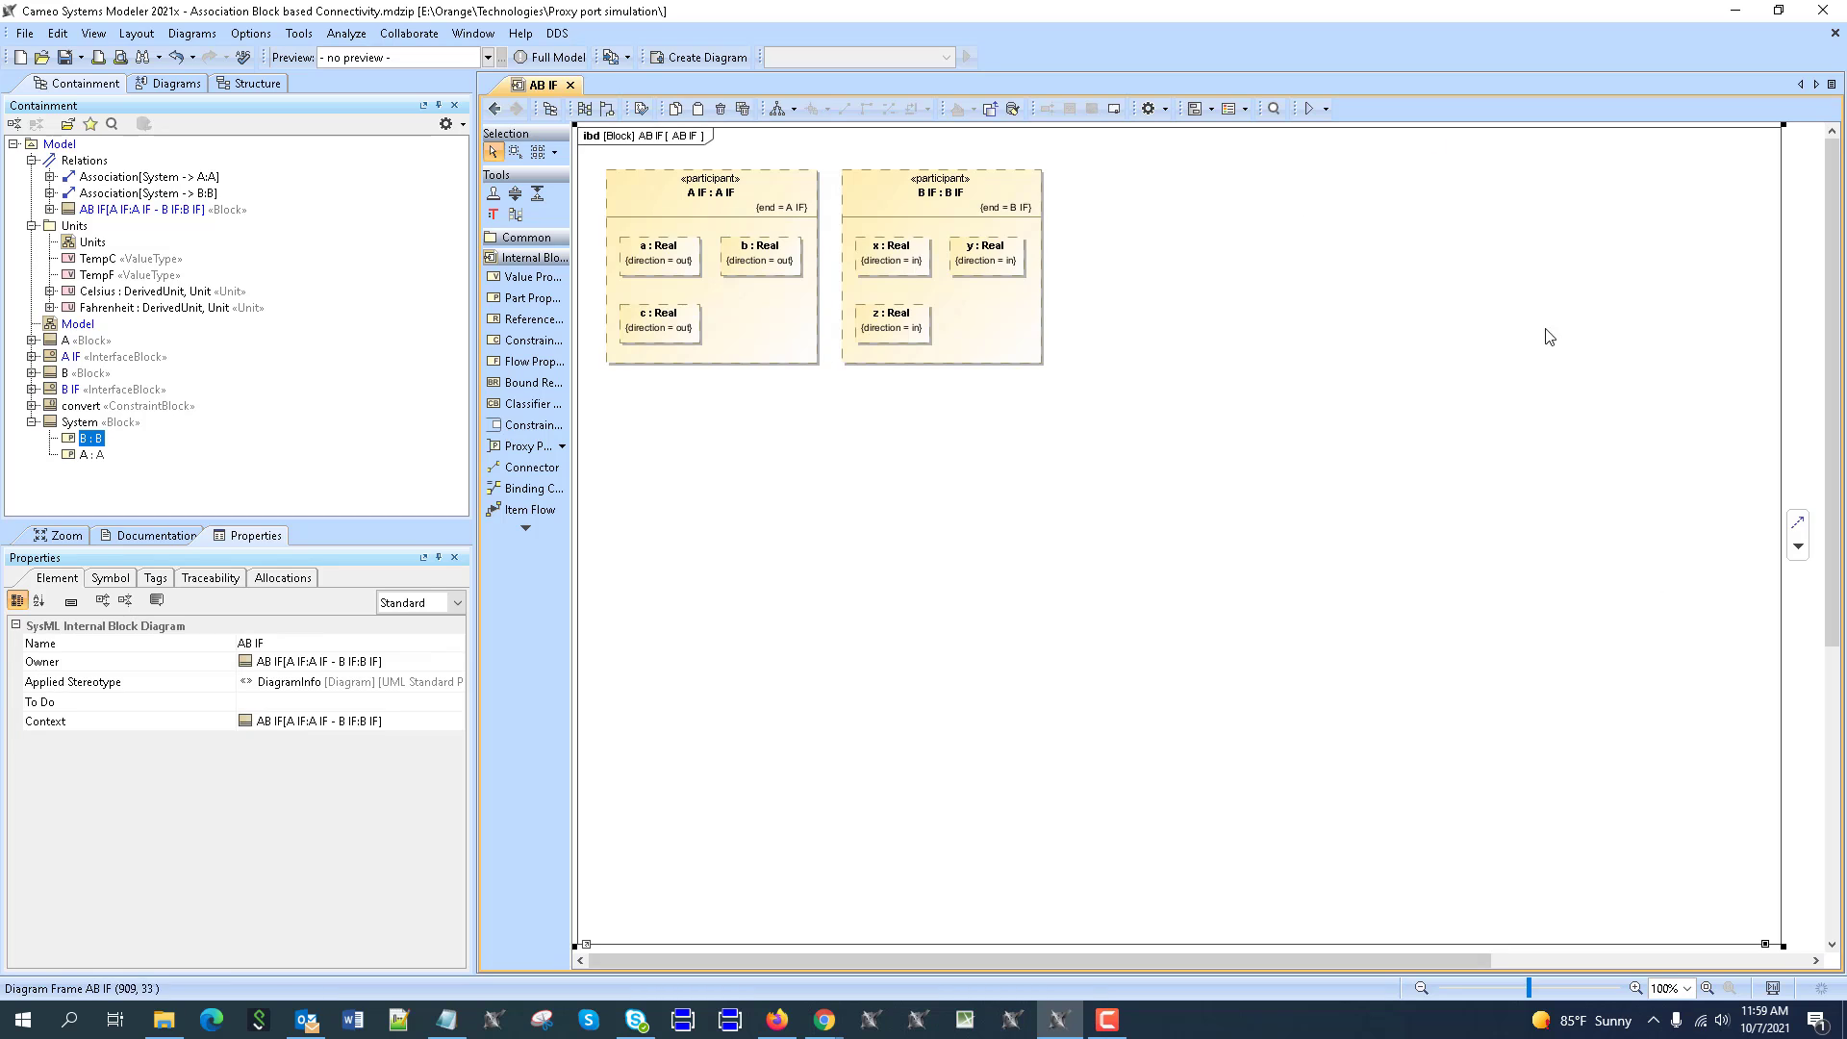
# Step: Connect a to y, c to z and b to x, then apply Quick Layout
pyautogui.doubleClick(1779, 945)
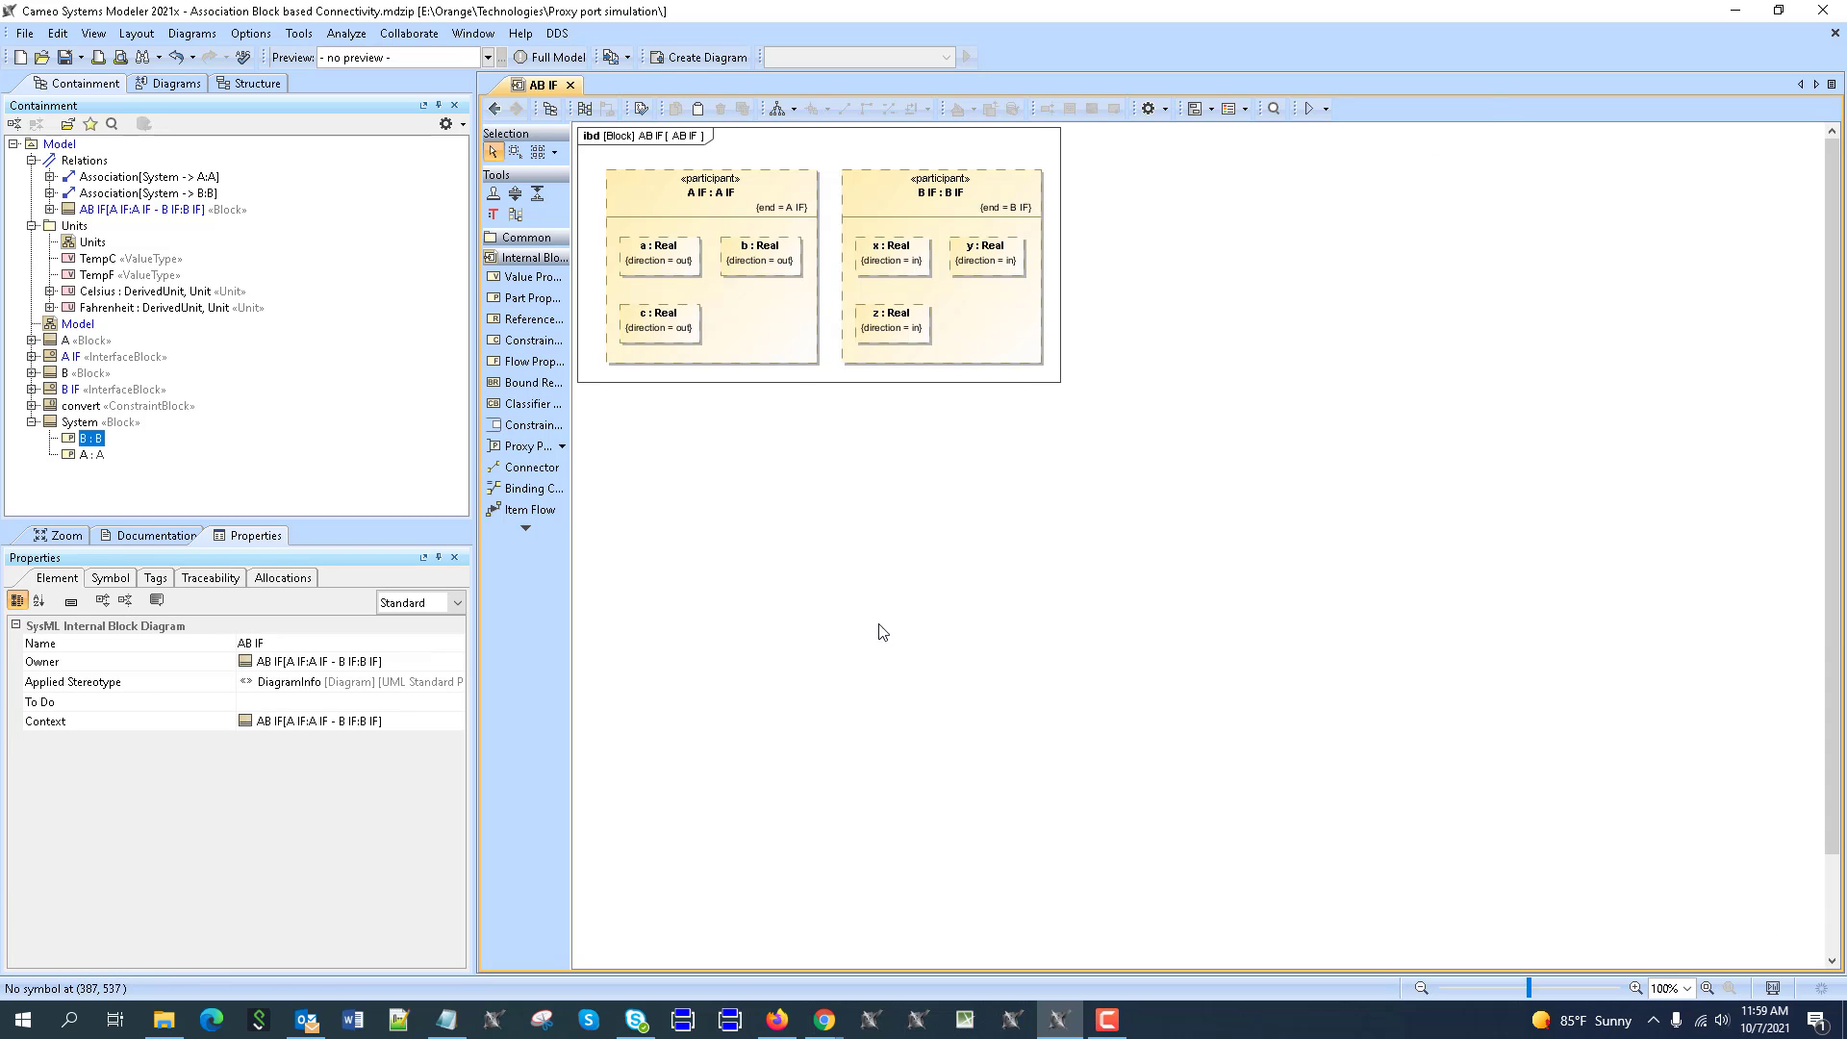
pyautogui.scroll(2, 655, 327)
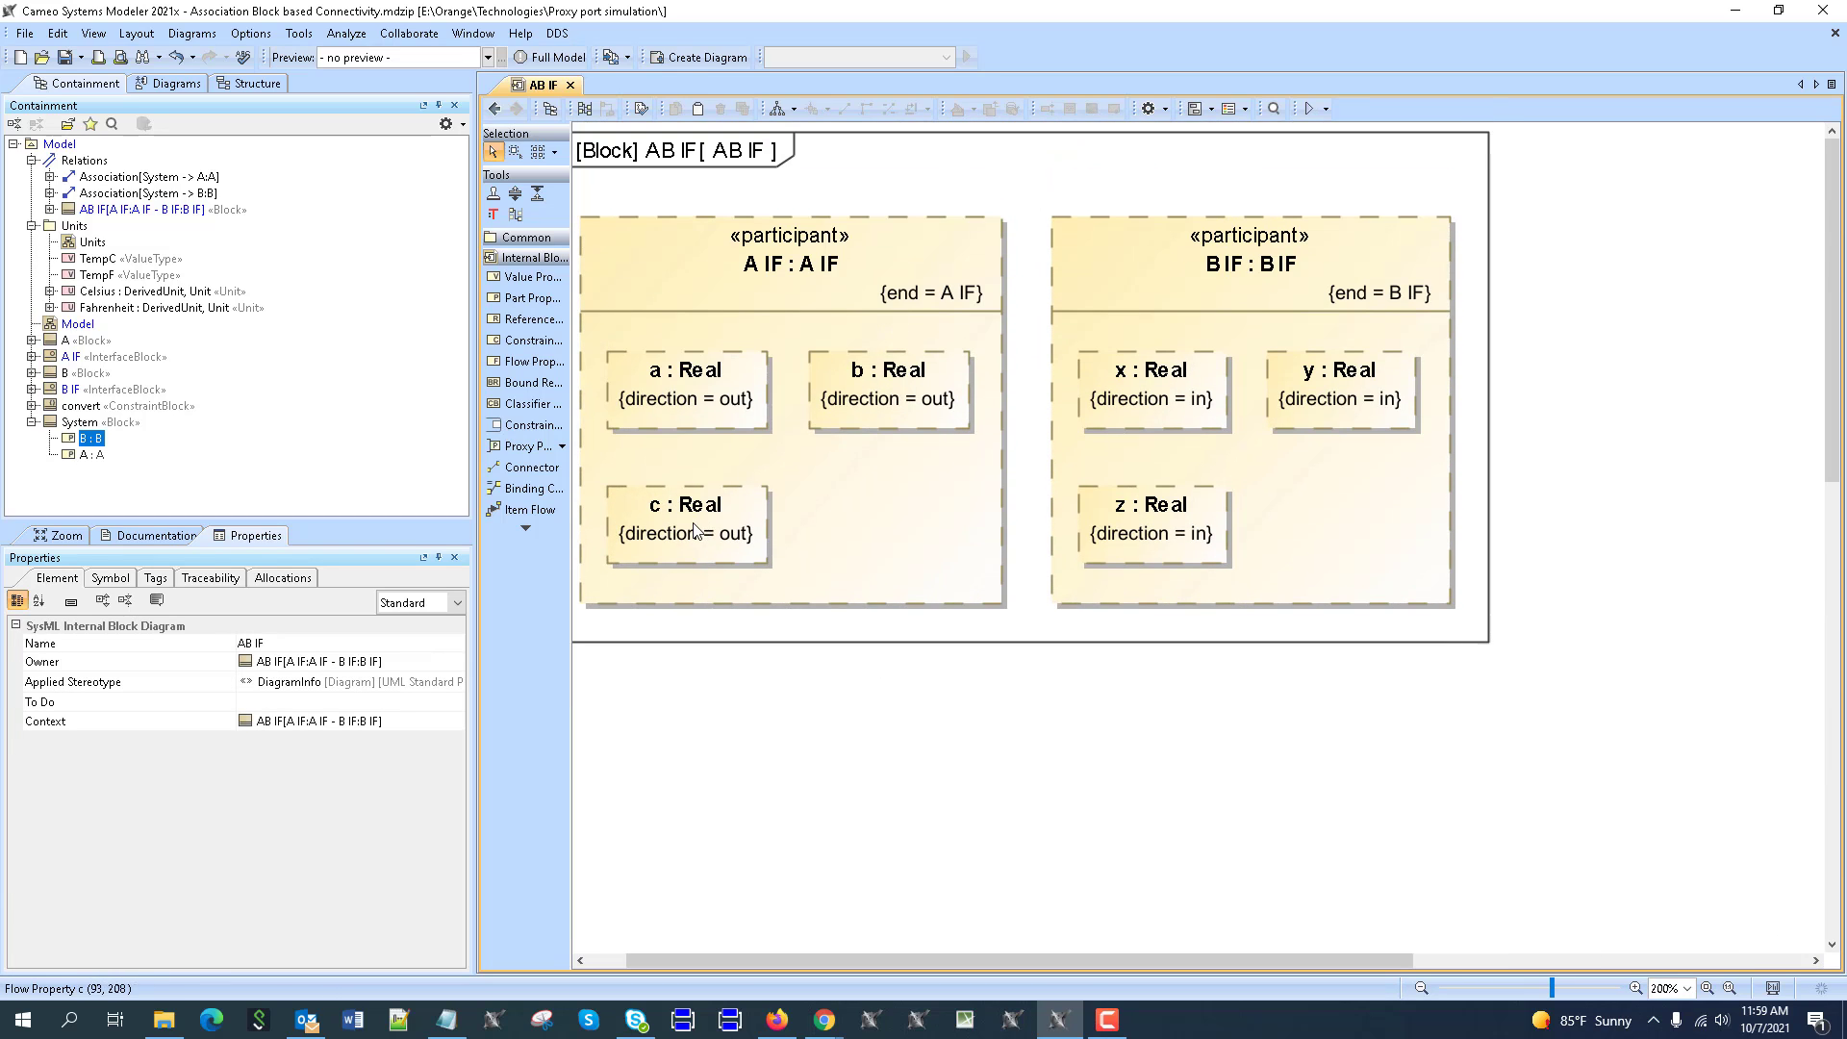
pyautogui.click(688, 380)
pyautogui.moveTo(811, 389); pyautogui.dragTo(1313, 362)
pyautogui.click(756, 520)
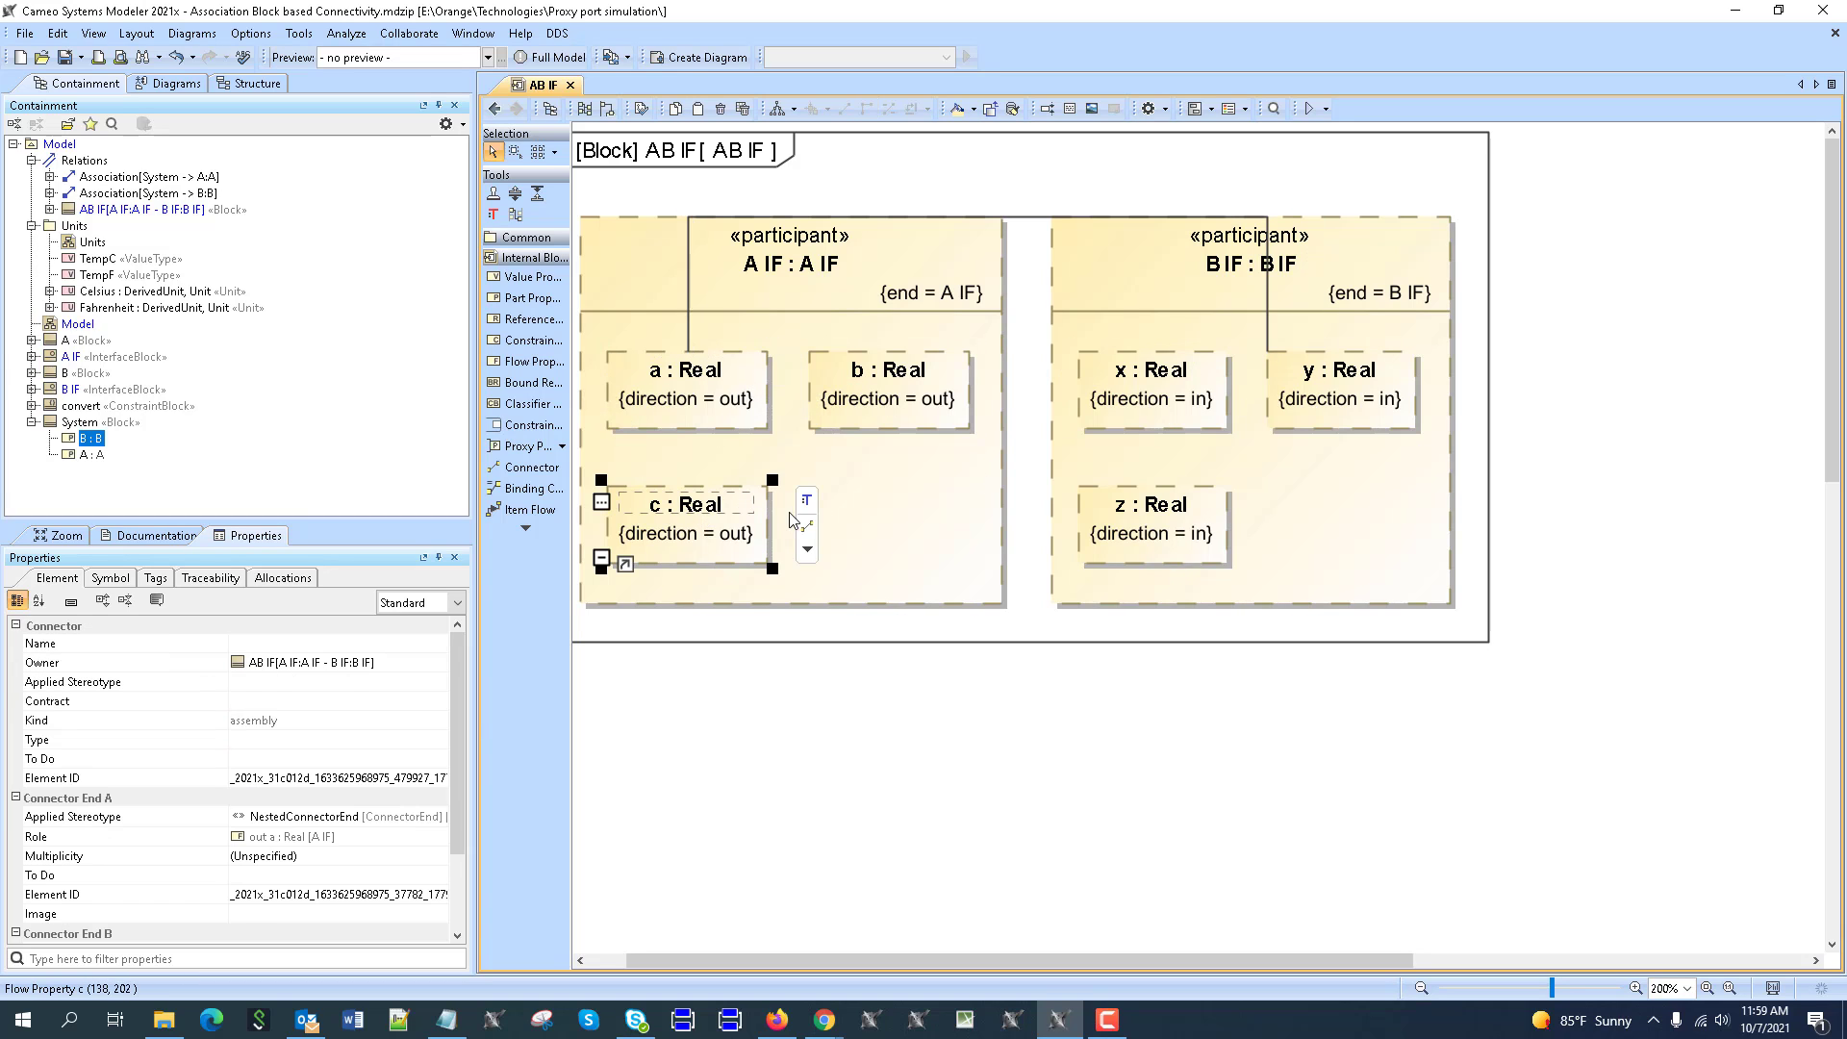
pyautogui.moveTo(805, 524); pyautogui.dragTo(1133, 535)
pyautogui.click(897, 381)
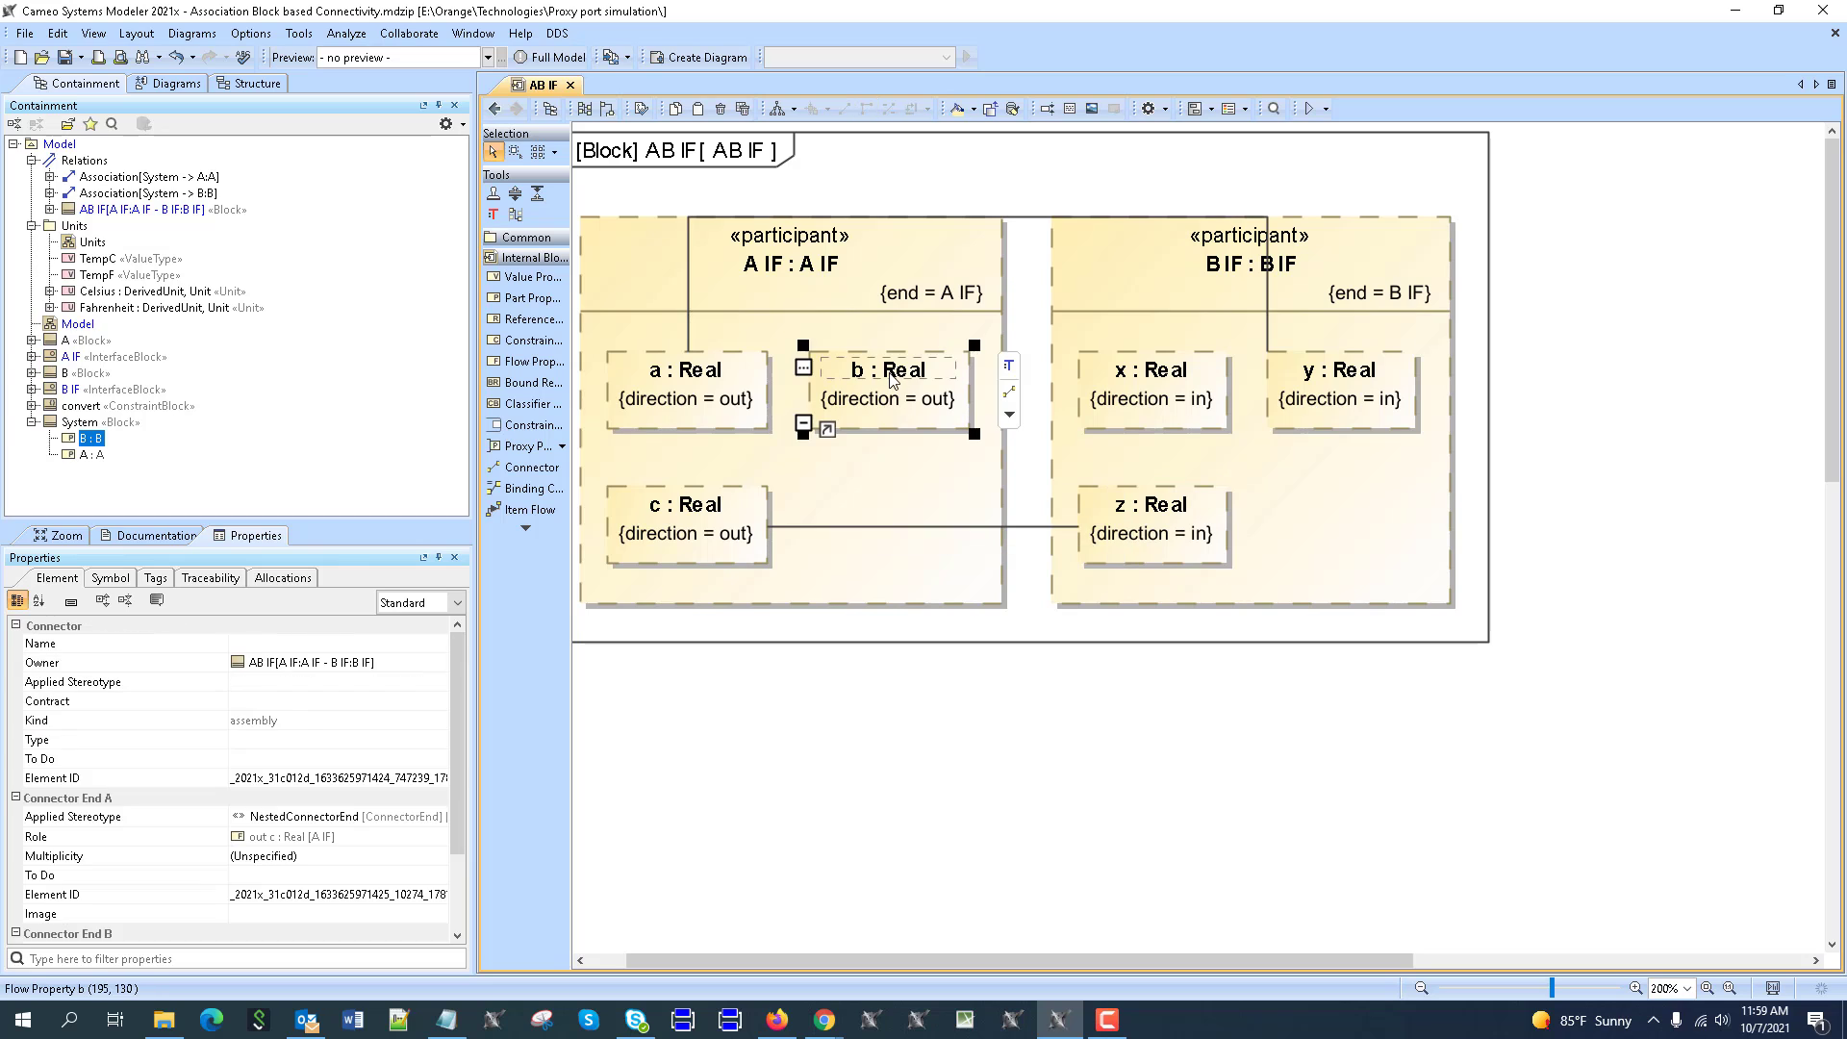
pyautogui.moveTo(1009, 392); pyautogui.dragTo(1169, 393)
pyautogui.click(1158, 697)
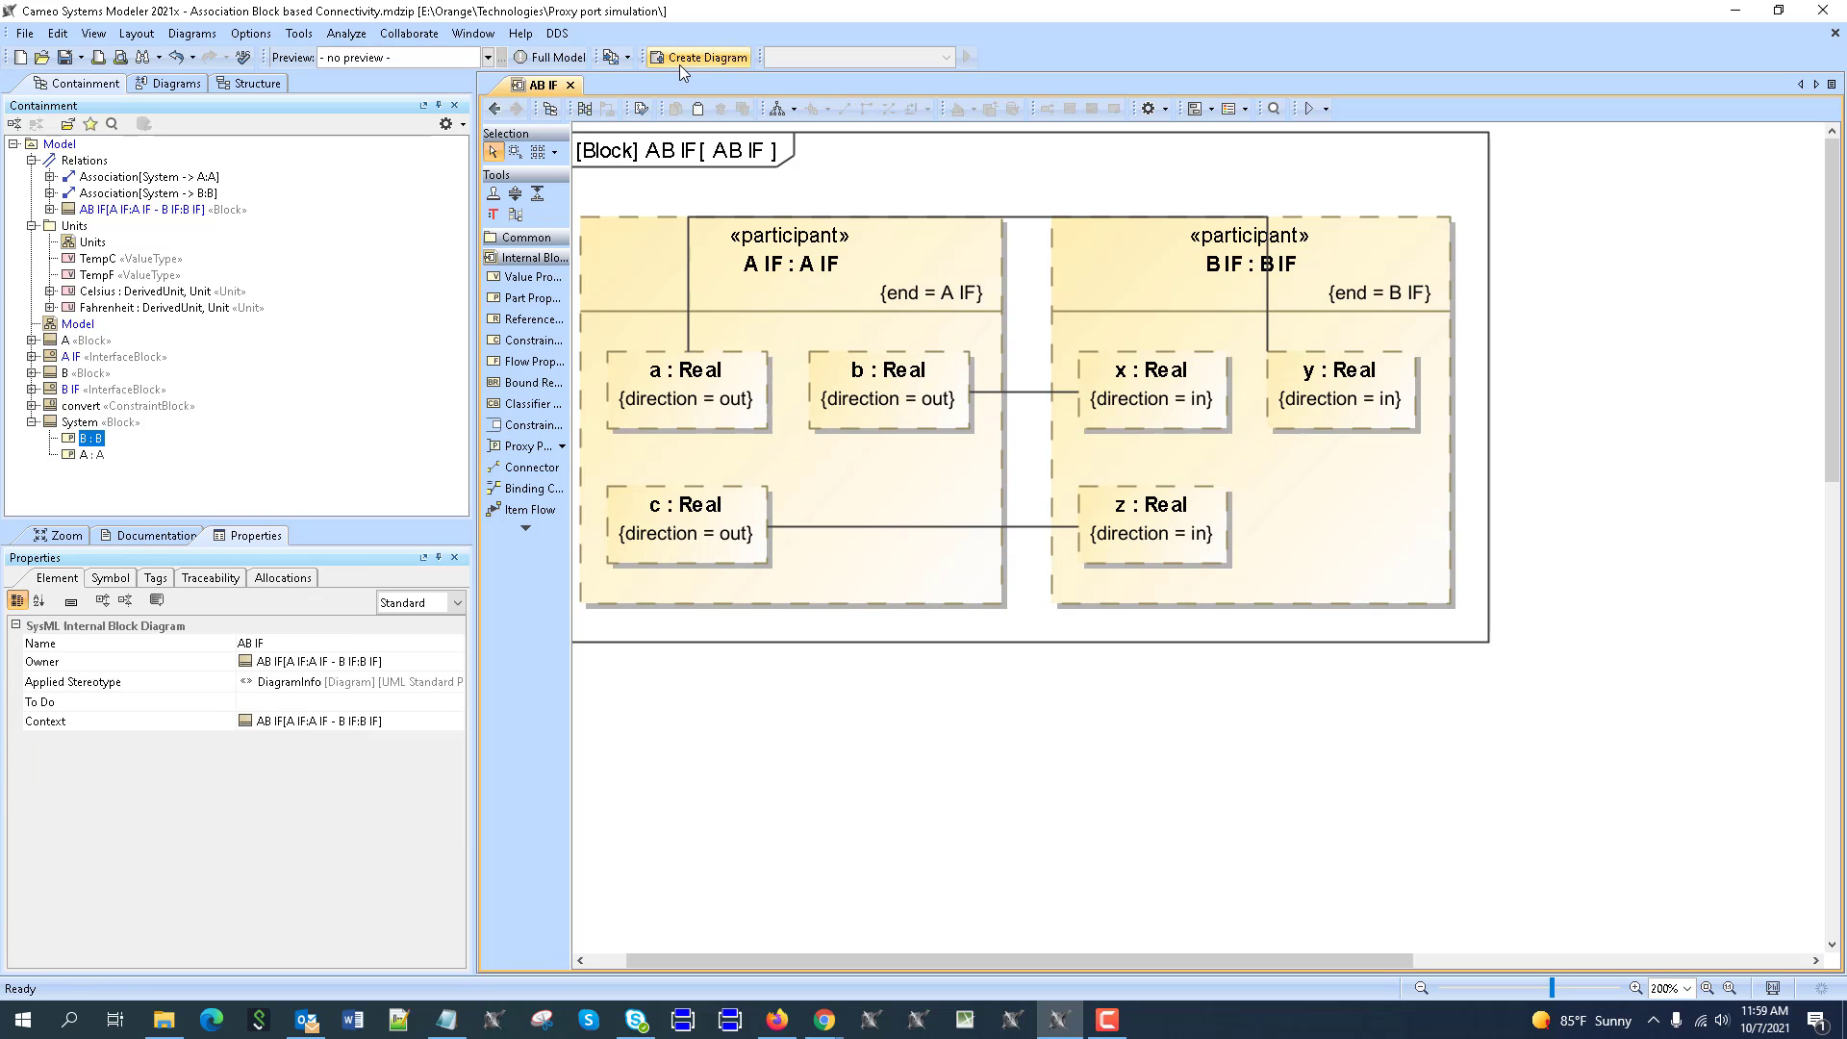
pyautogui.click(779, 109)
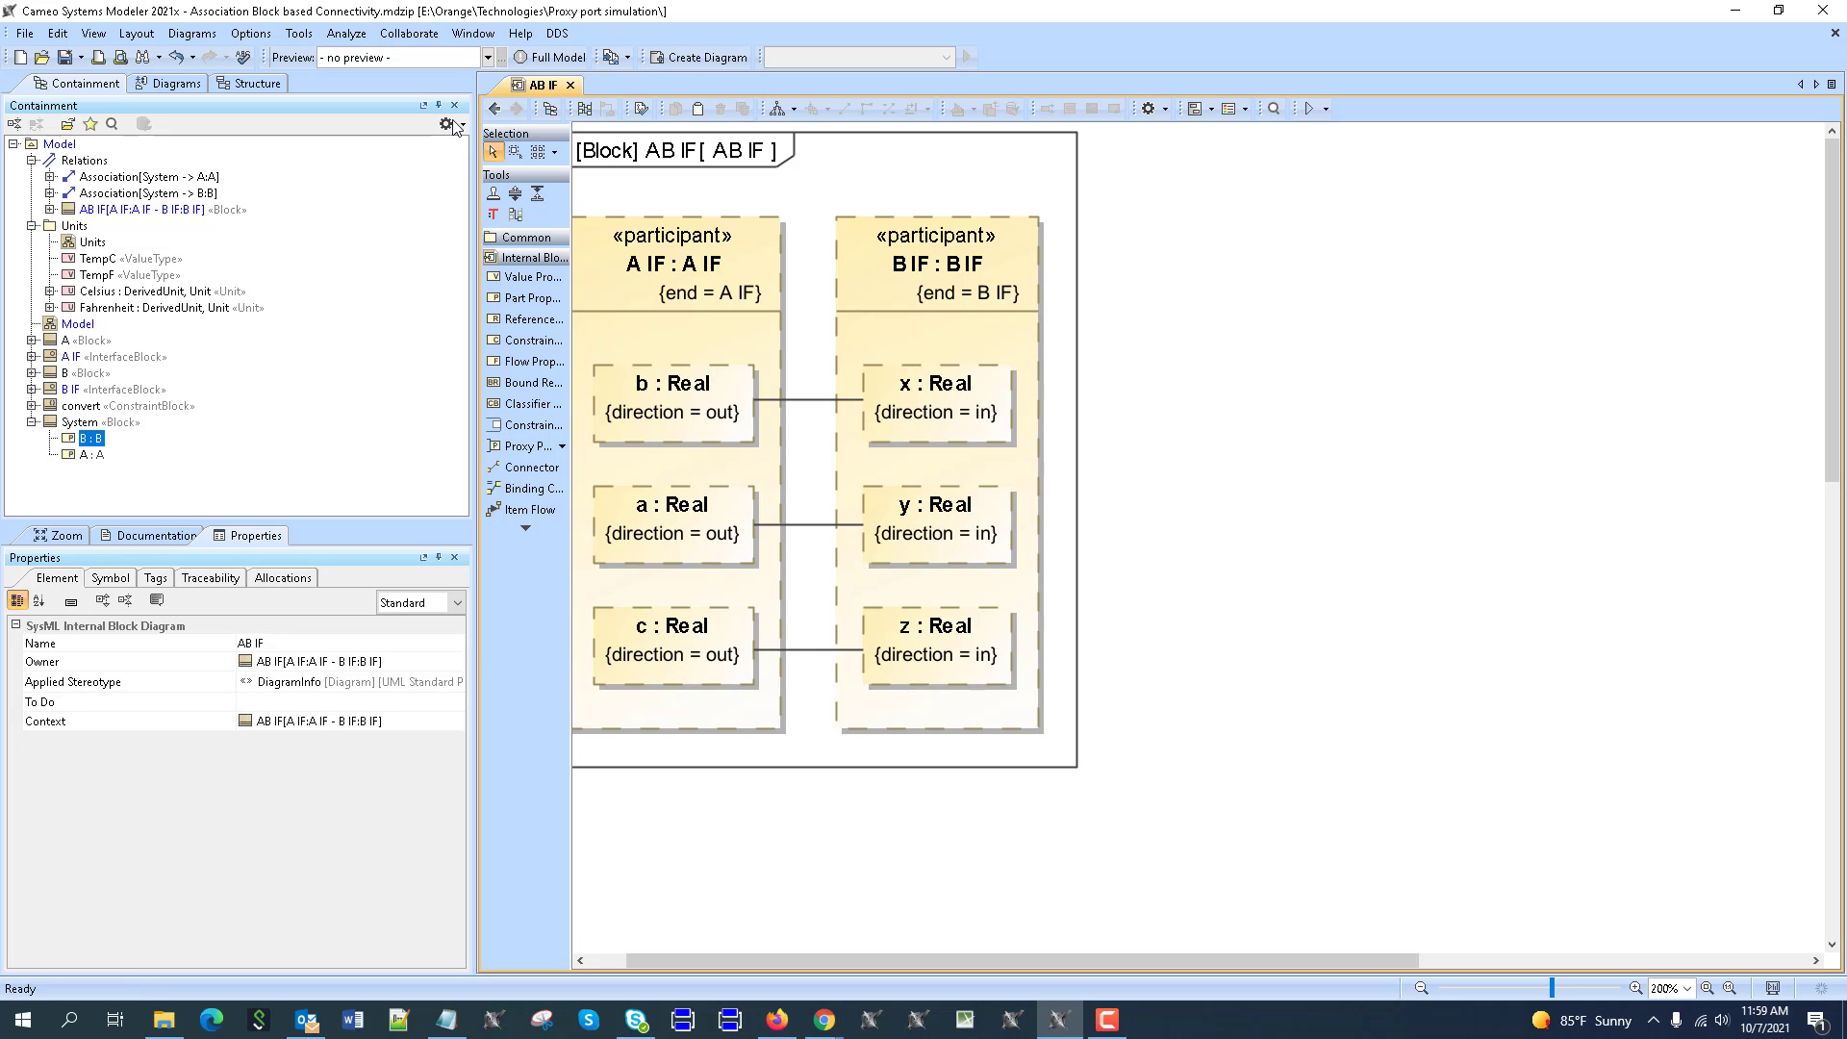
# Step: From the Model diagram, create System's internal block diagram showing A's out port and B's p1
pyautogui.click(495, 110)
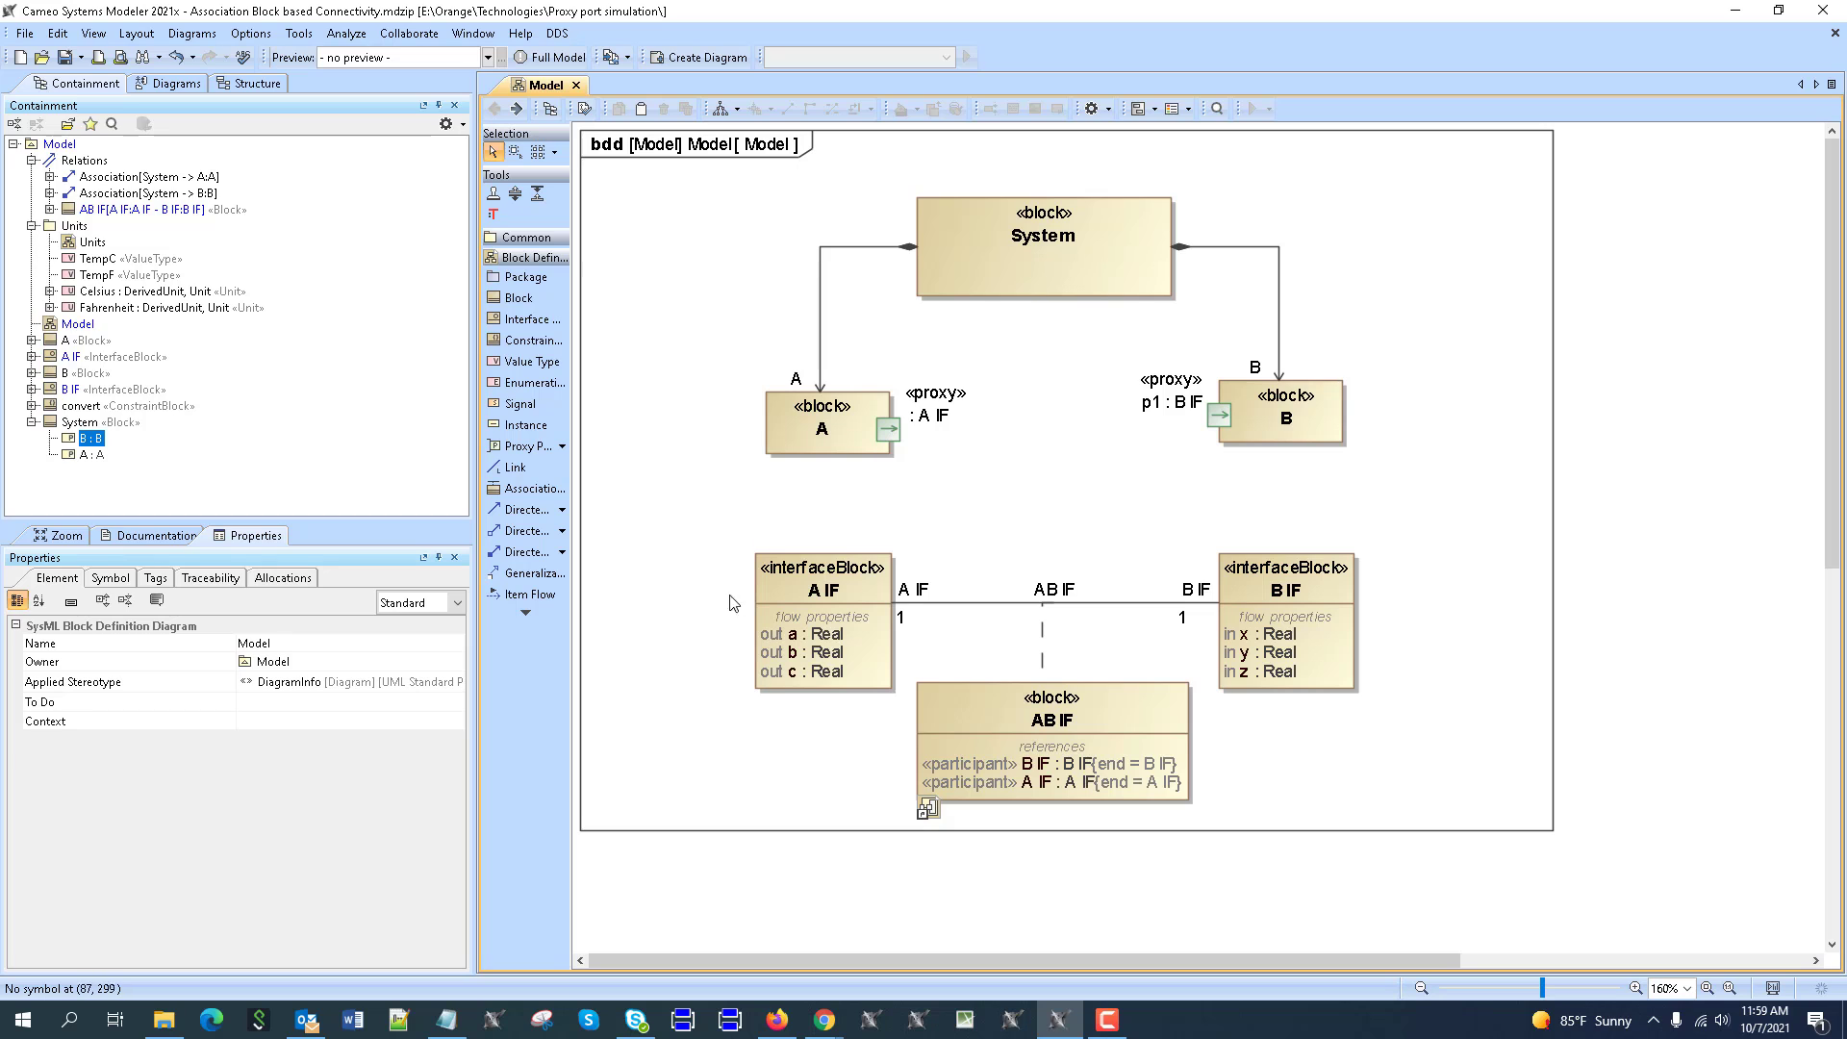
pyautogui.click(979, 279)
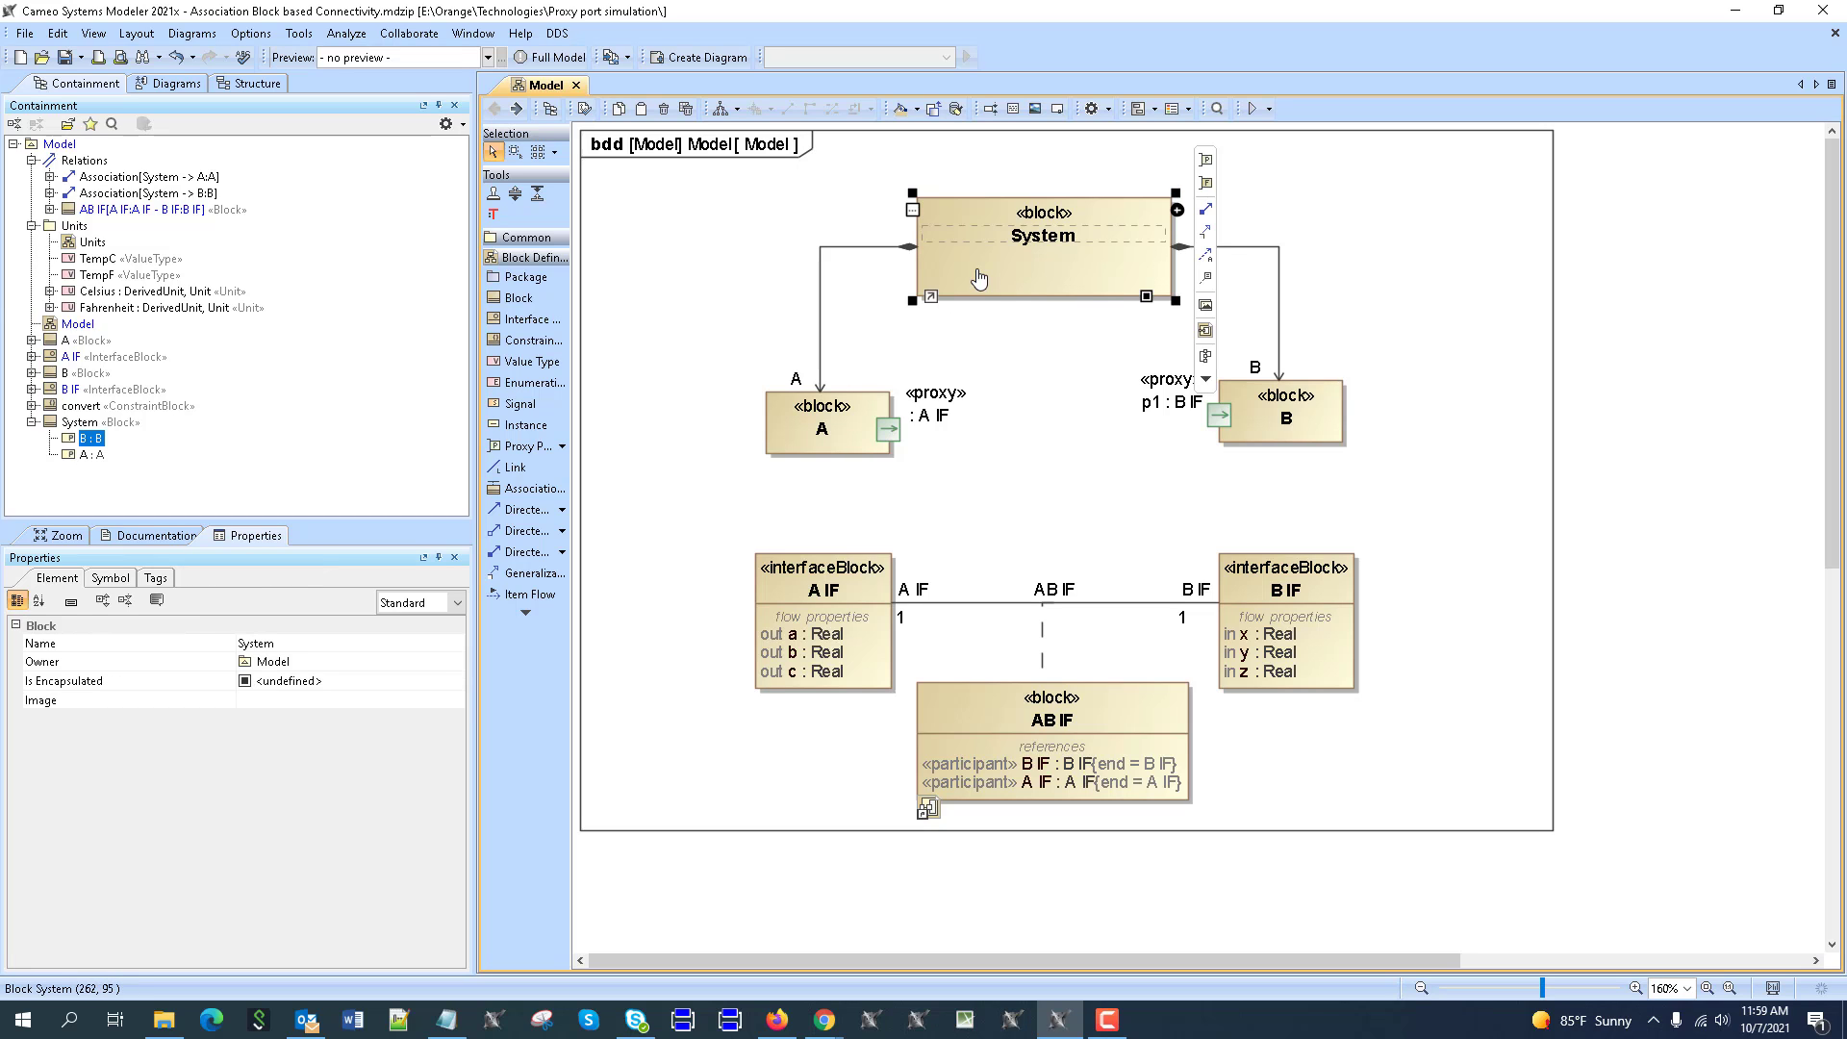
pyautogui.click(1207, 331)
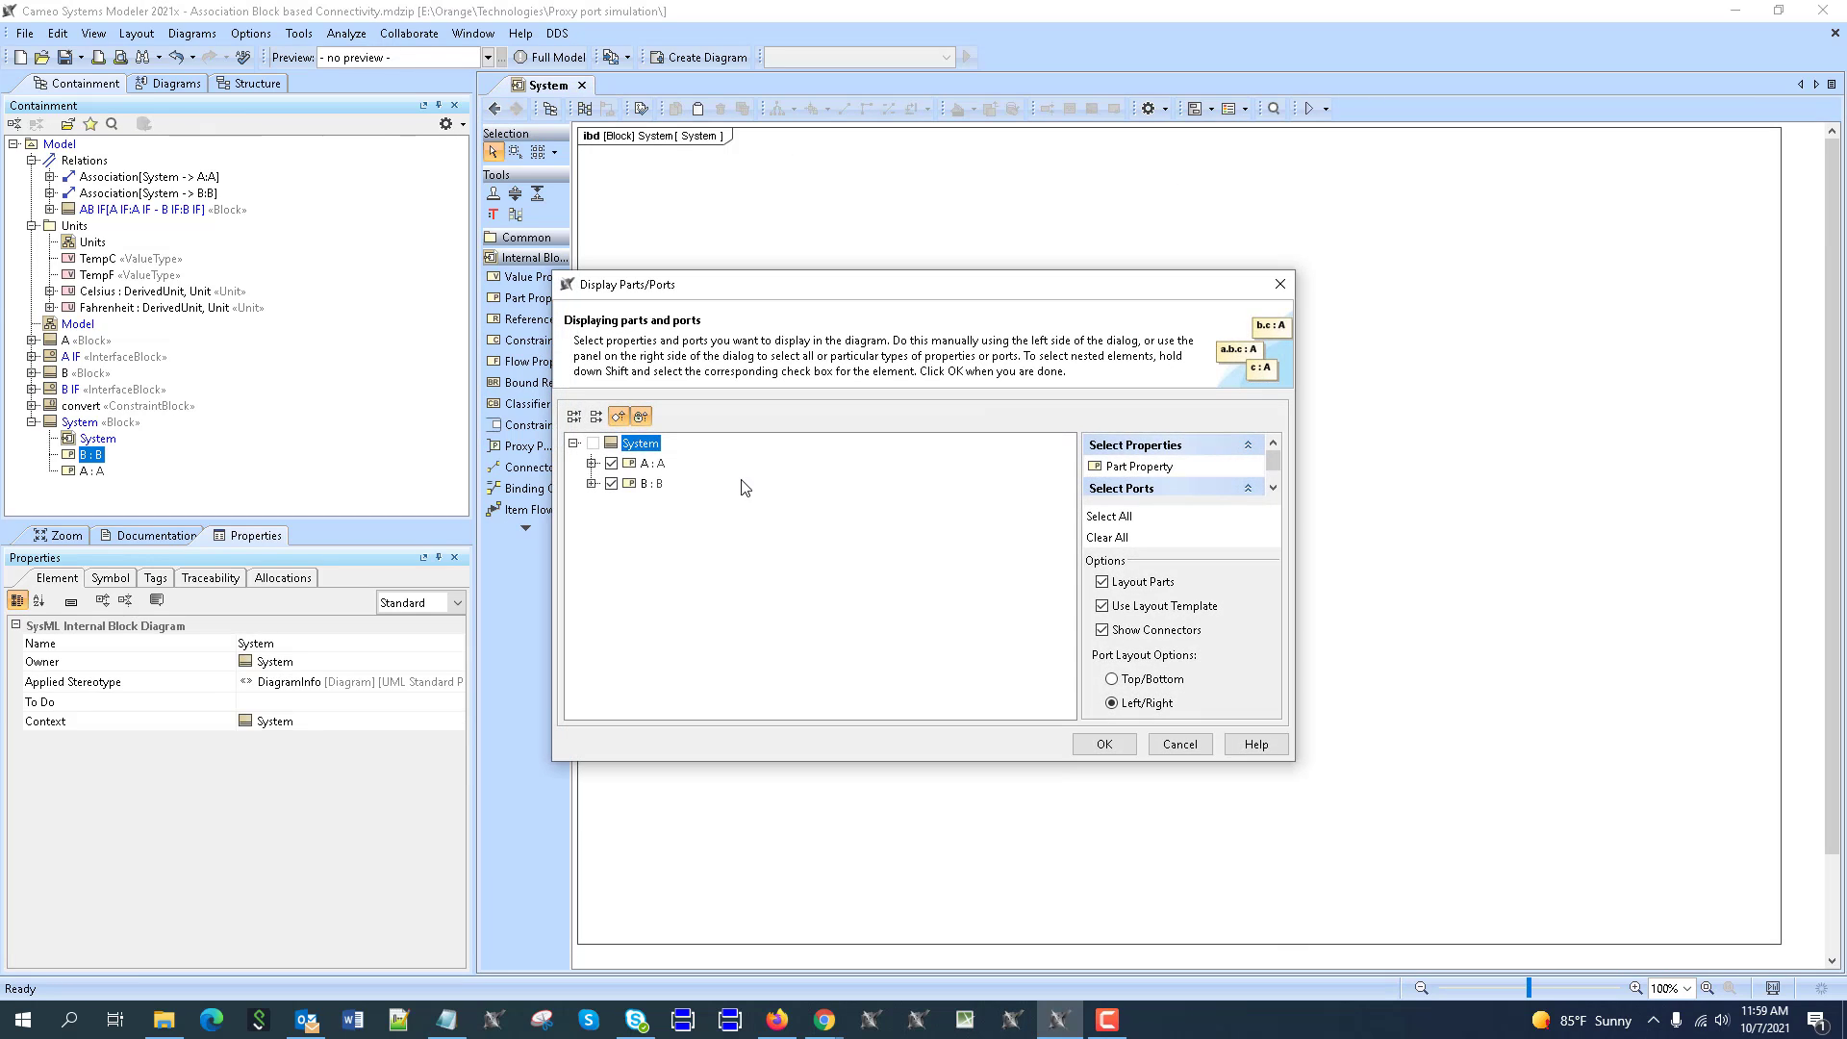
pyautogui.click(592, 463)
pyautogui.click(629, 484)
pyautogui.click(592, 503)
pyautogui.click(629, 524)
pyautogui.click(1104, 744)
# Step: Move parts A and B right, placing B at the upper right
pyautogui.scroll(3, 729, 258)
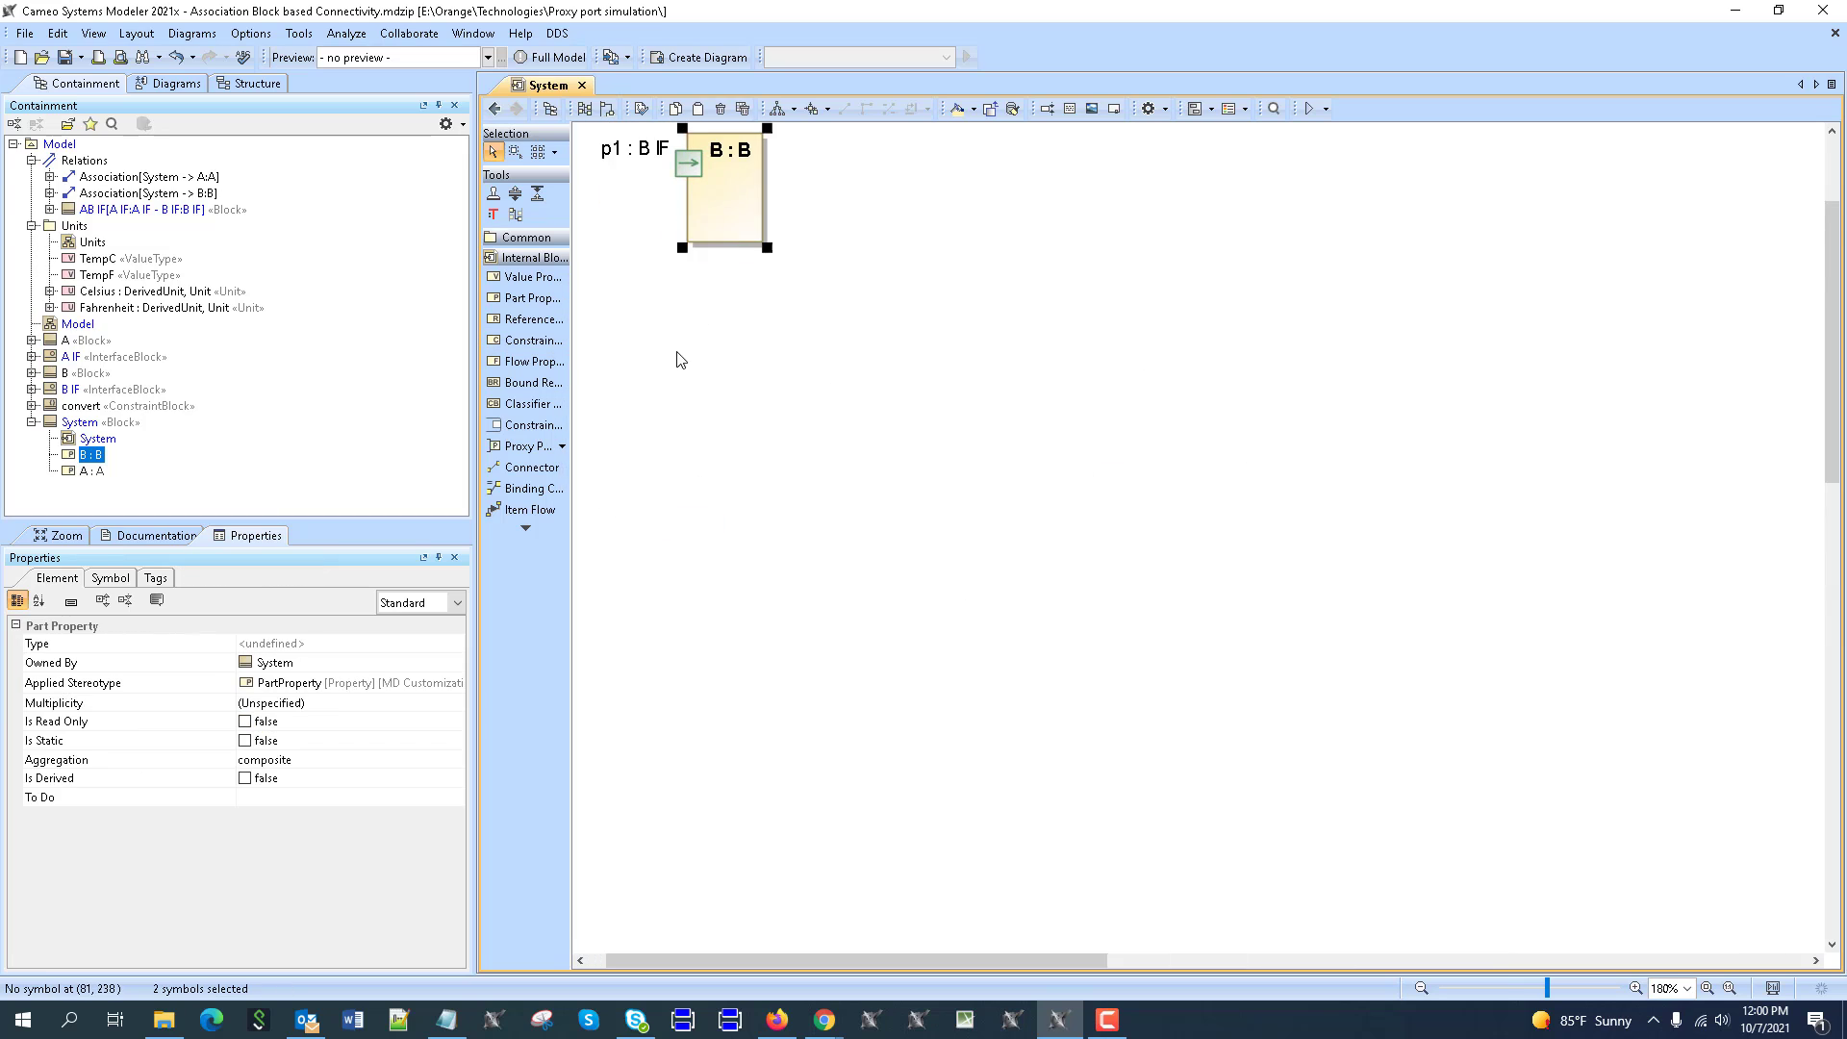
pyautogui.moveTo(722, 400); pyautogui.dragTo(952, 400)
pyautogui.click(1046, 380)
pyautogui.moveTo(1457, 262); pyautogui.dragTo(1373, 247)
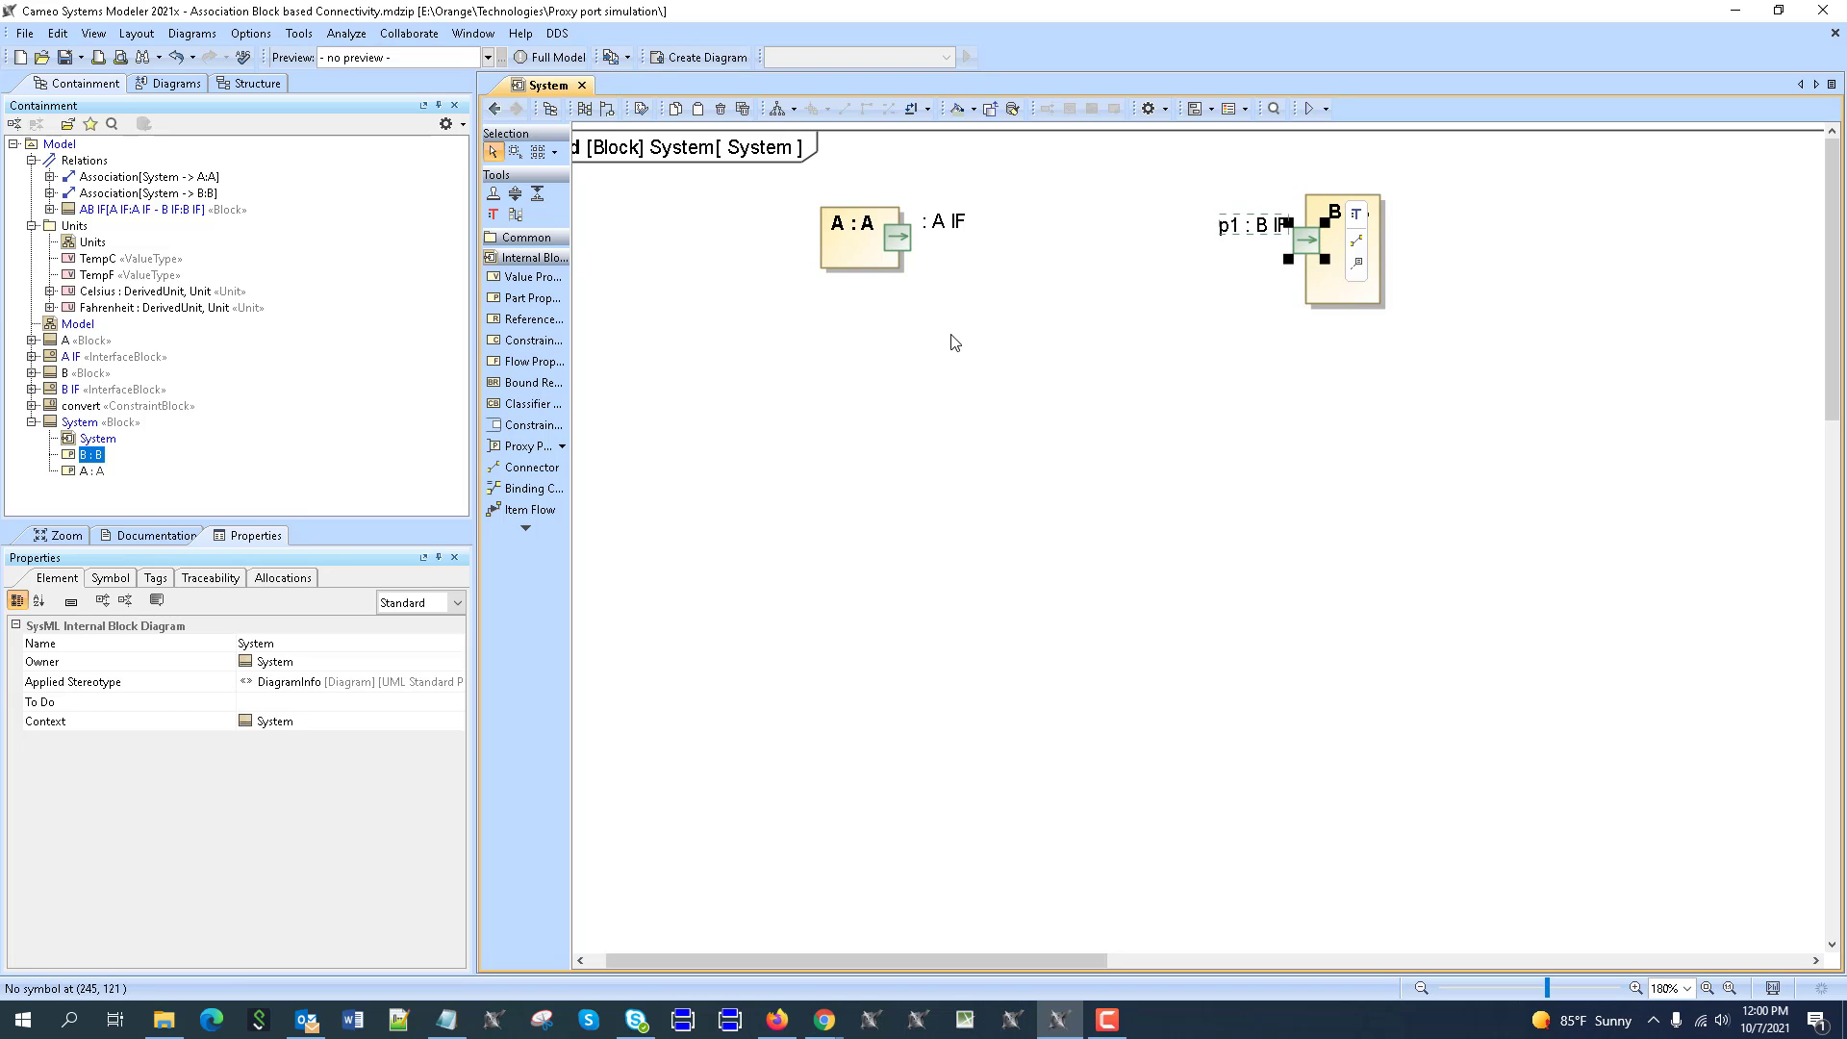
# Step: Connect A's out port to B's port p1 and make part B slightly taller
pyautogui.click(897, 235)
pyautogui.click(946, 210)
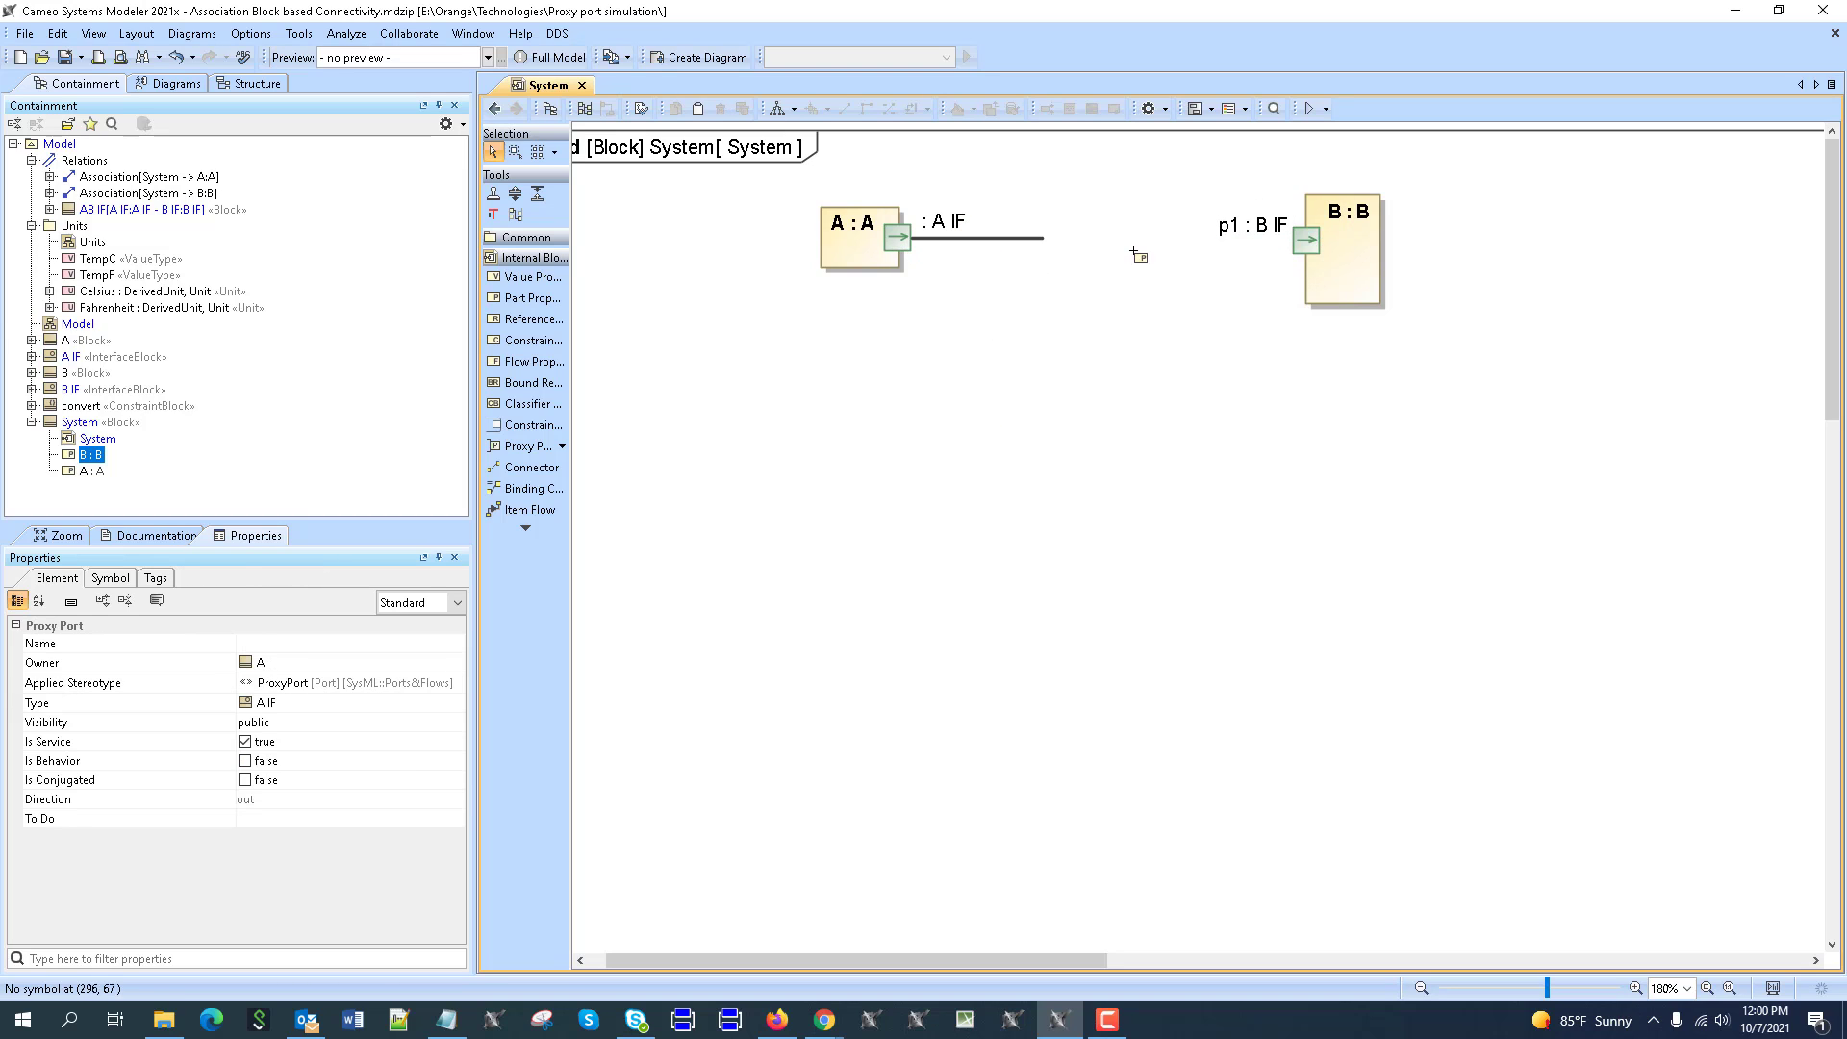
pyautogui.click(1305, 241)
pyautogui.click(1347, 347)
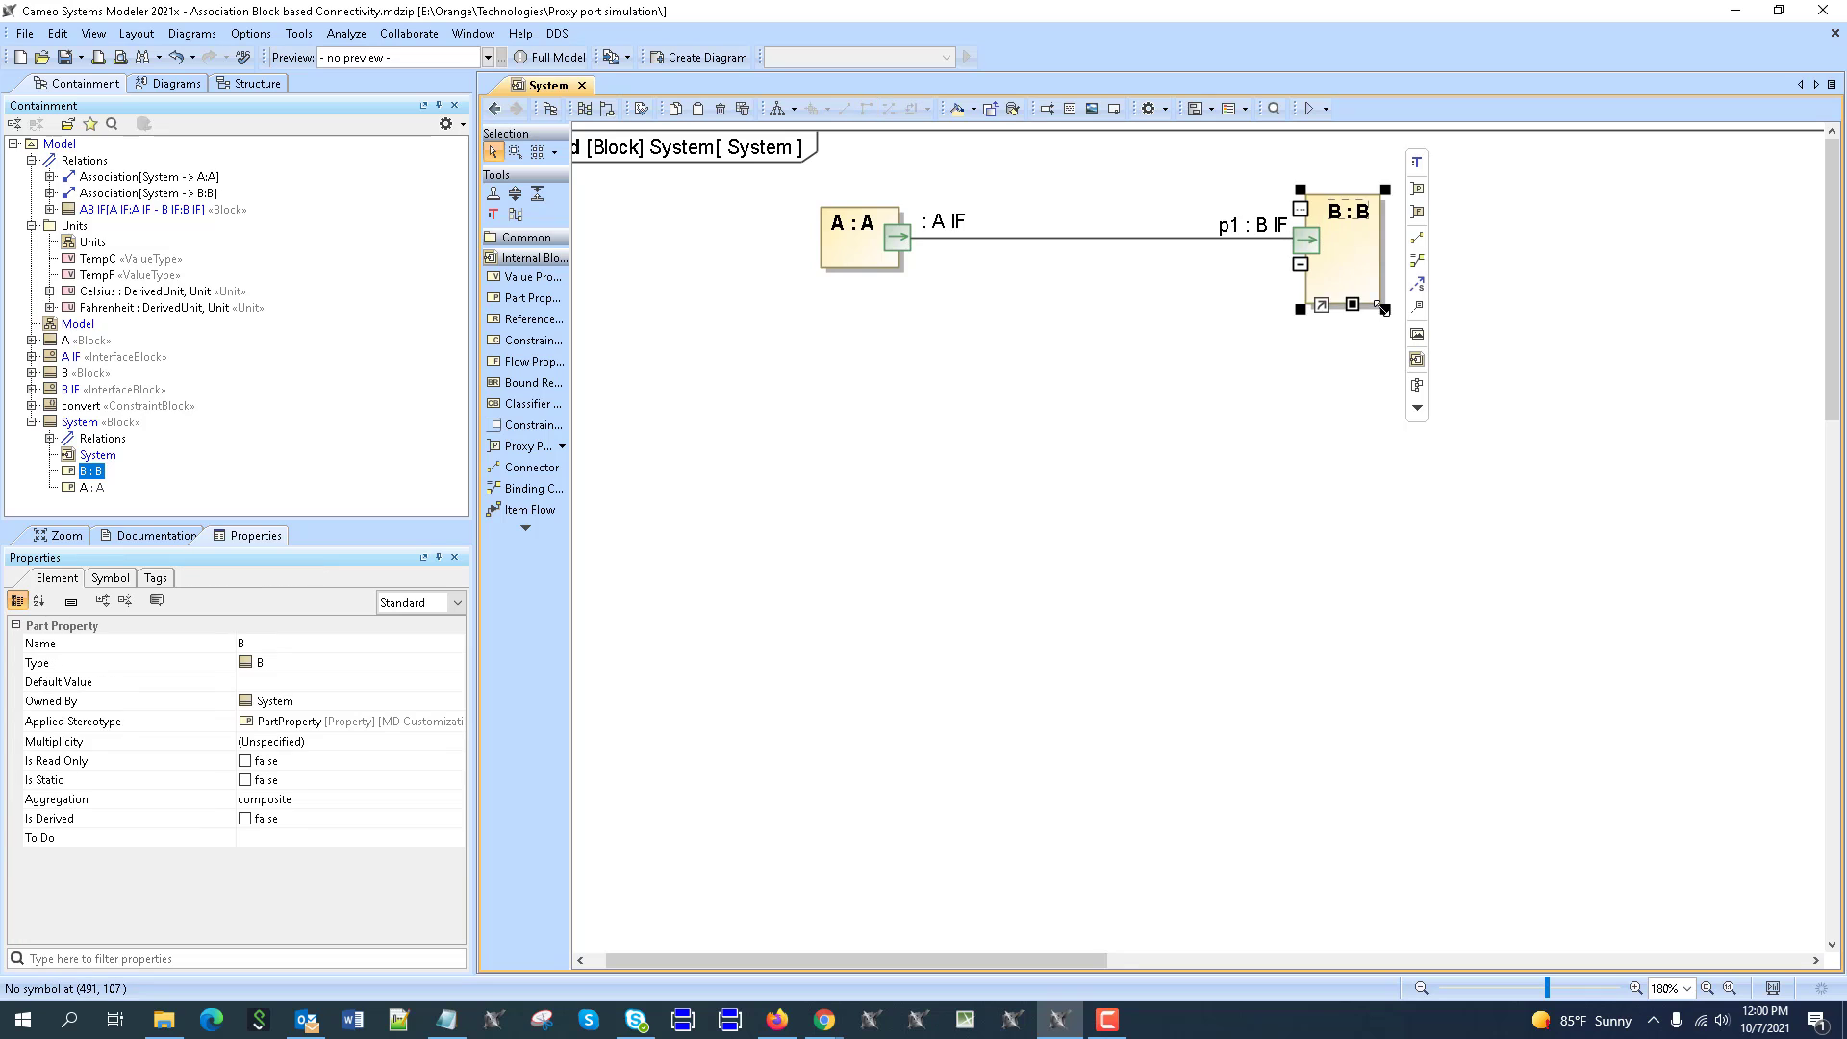
pyautogui.click(1251, 361)
pyautogui.click(1370, 246)
pyautogui.moveTo(1391, 272); pyautogui.dragTo(1392, 281)
pyautogui.click(1296, 349)
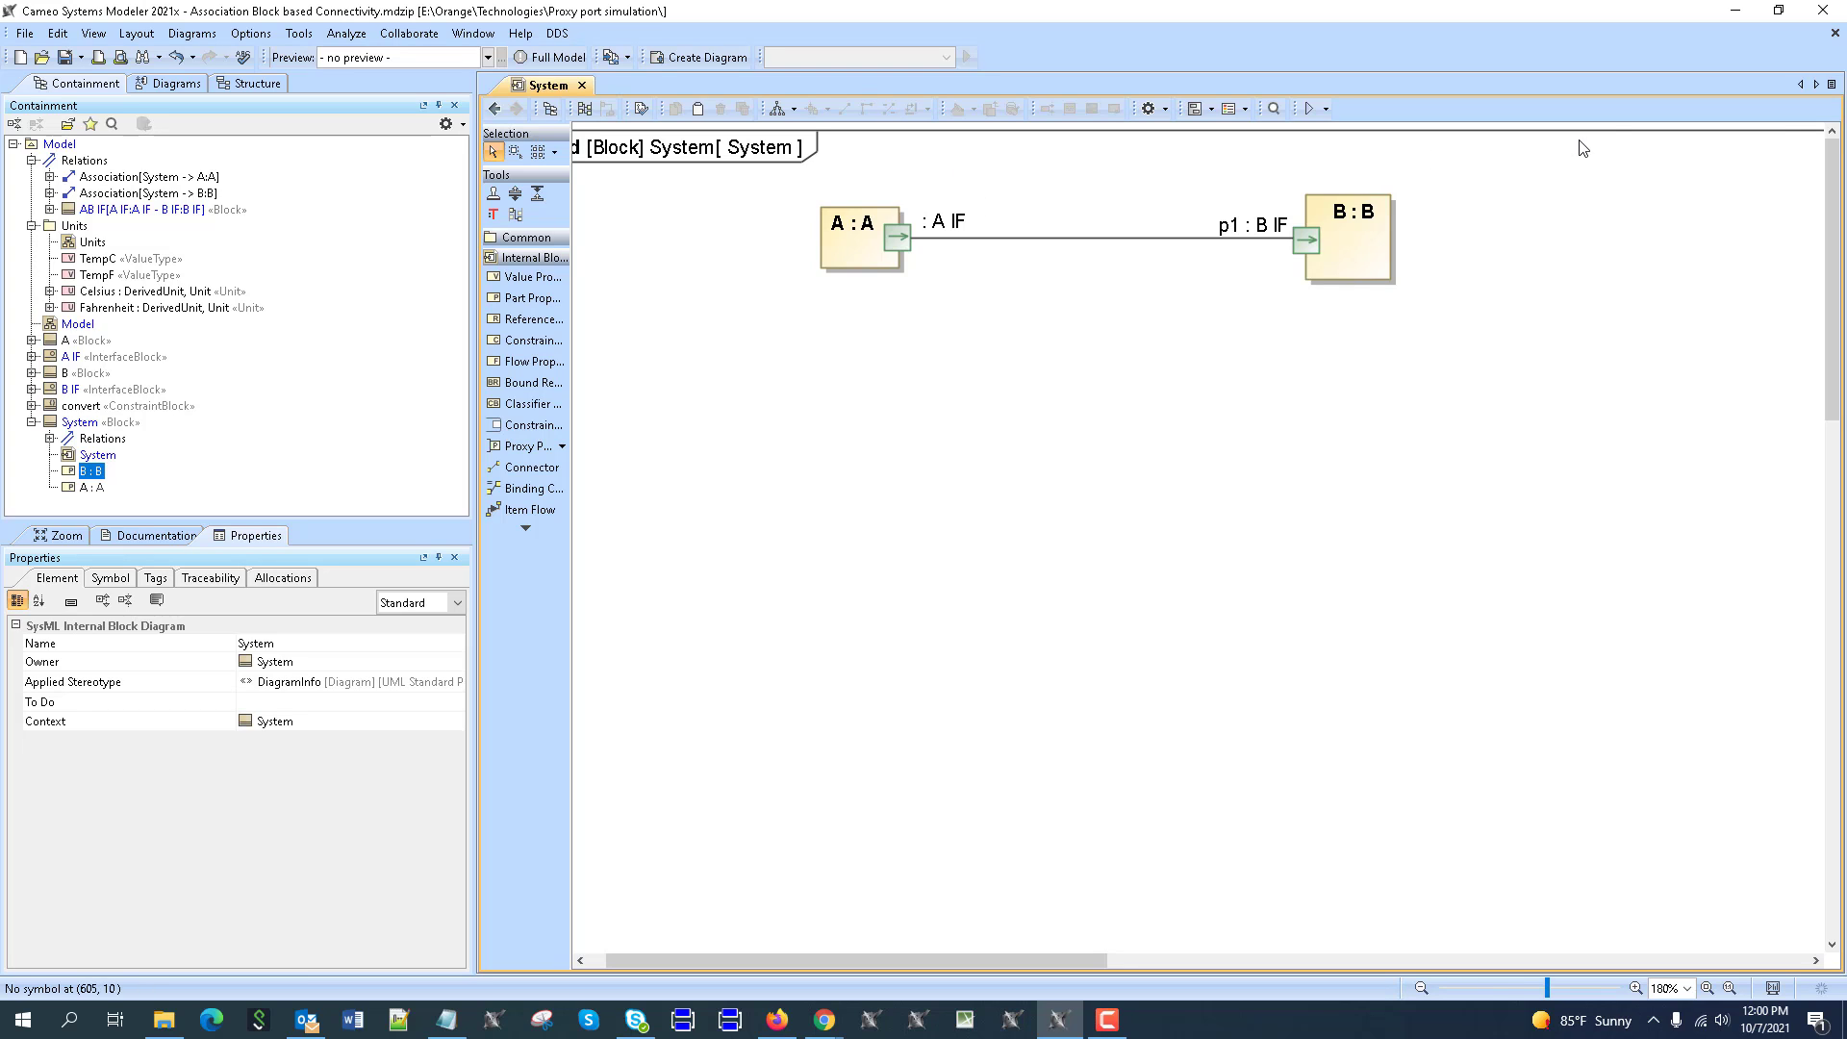
# Step: Fit the frame around the parts and ignore the connector's incompatible flow error
pyautogui.click(1786, 131)
pyautogui.click(1289, 164)
pyautogui.click(1256, 238)
pyautogui.click(1329, 183)
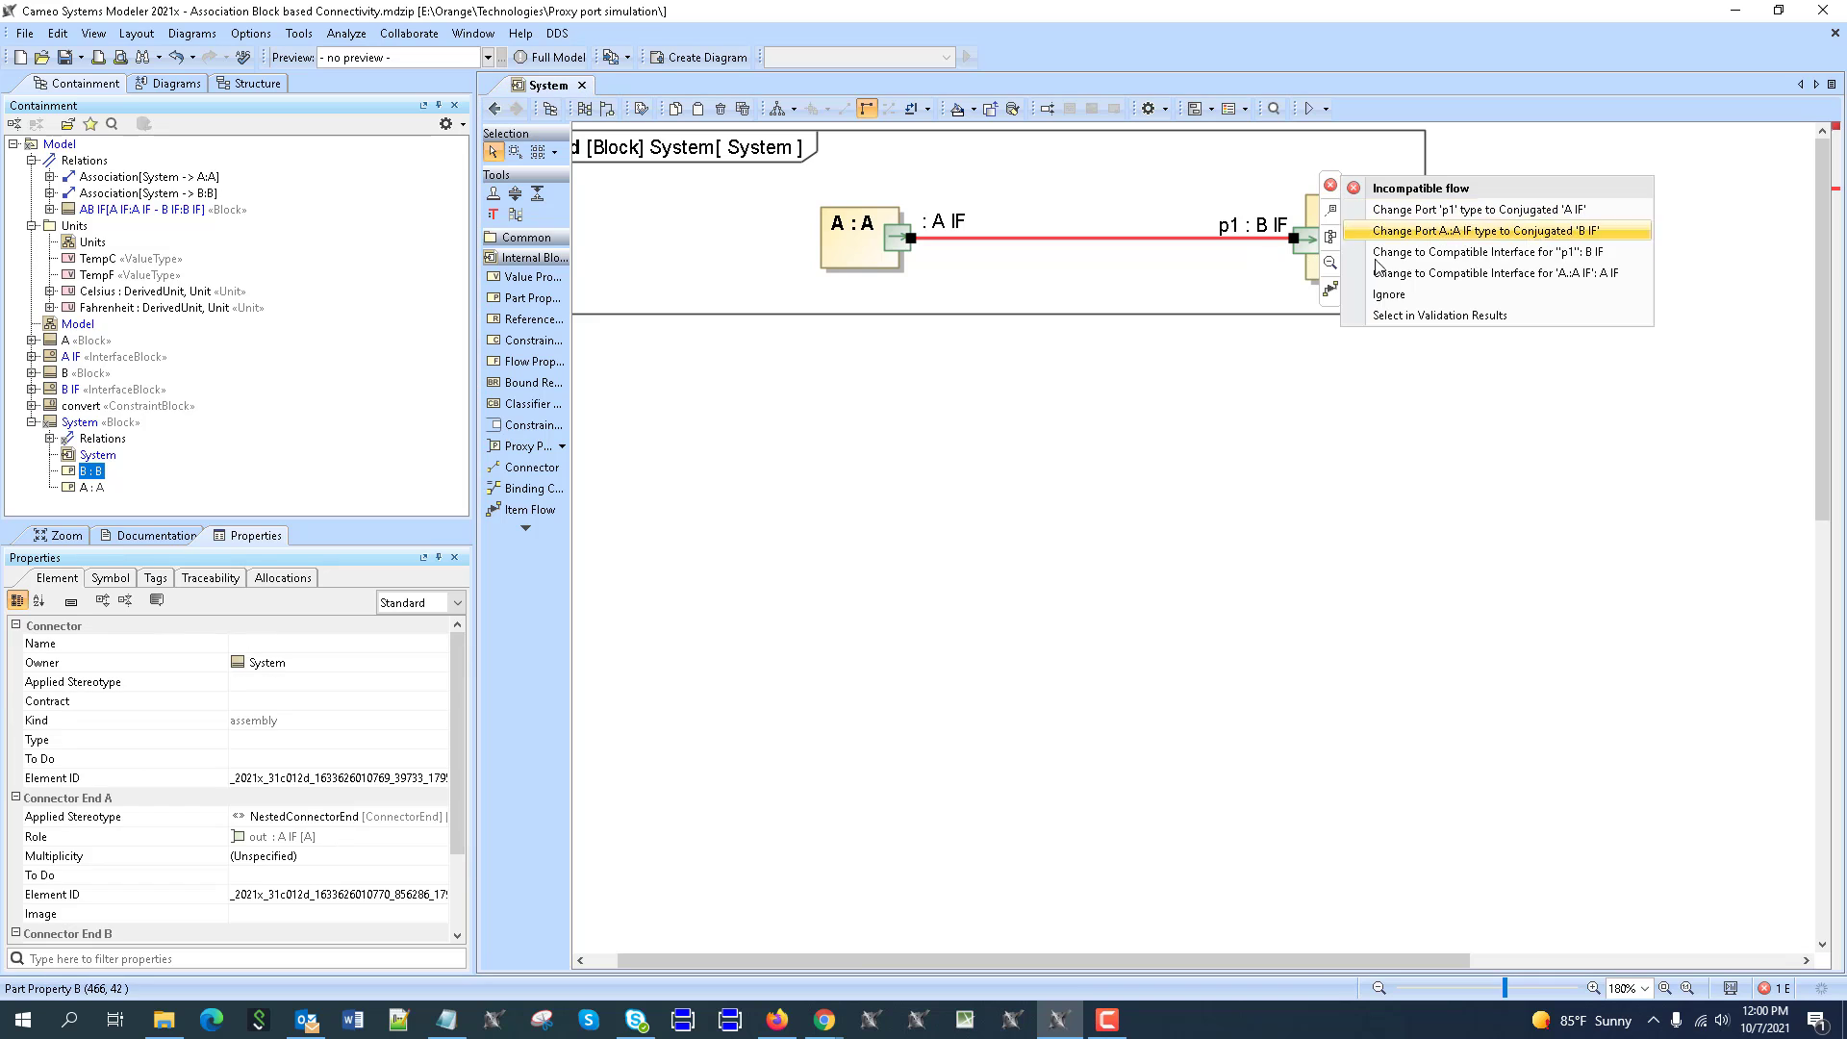
pyautogui.click(1388, 295)
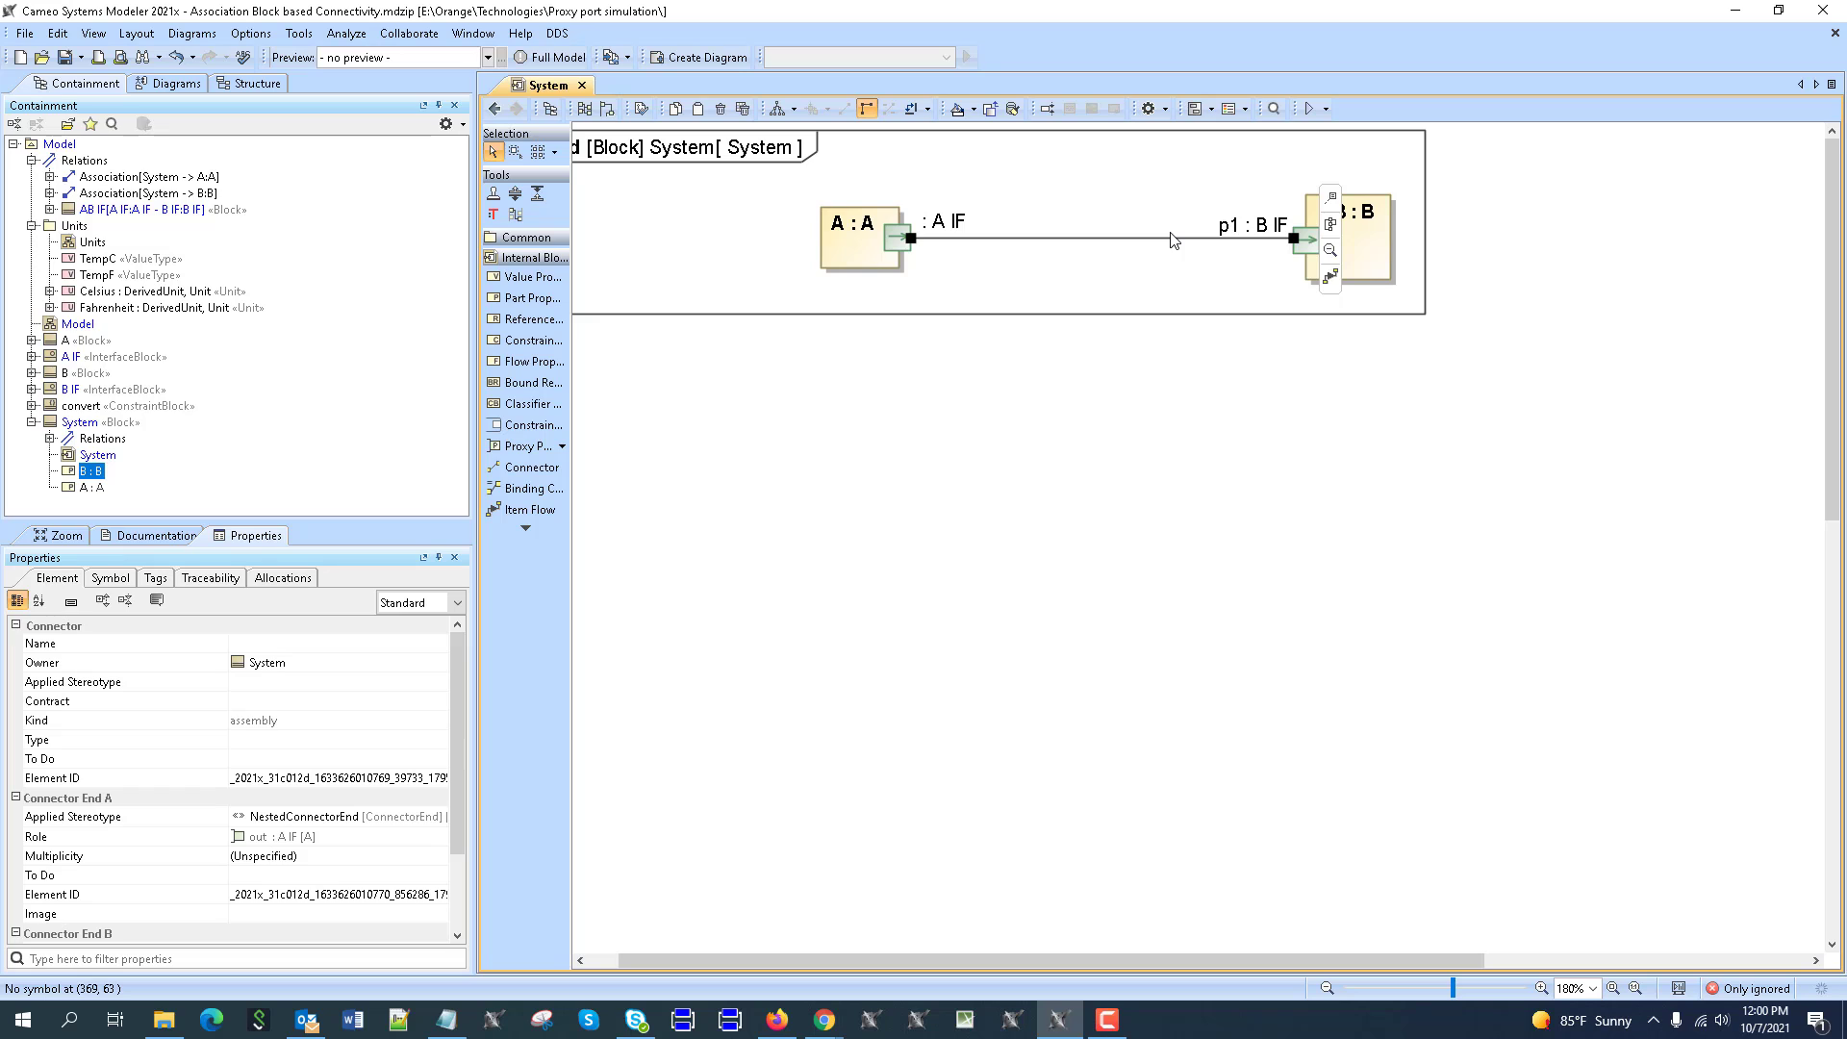
pyautogui.click(1179, 267)
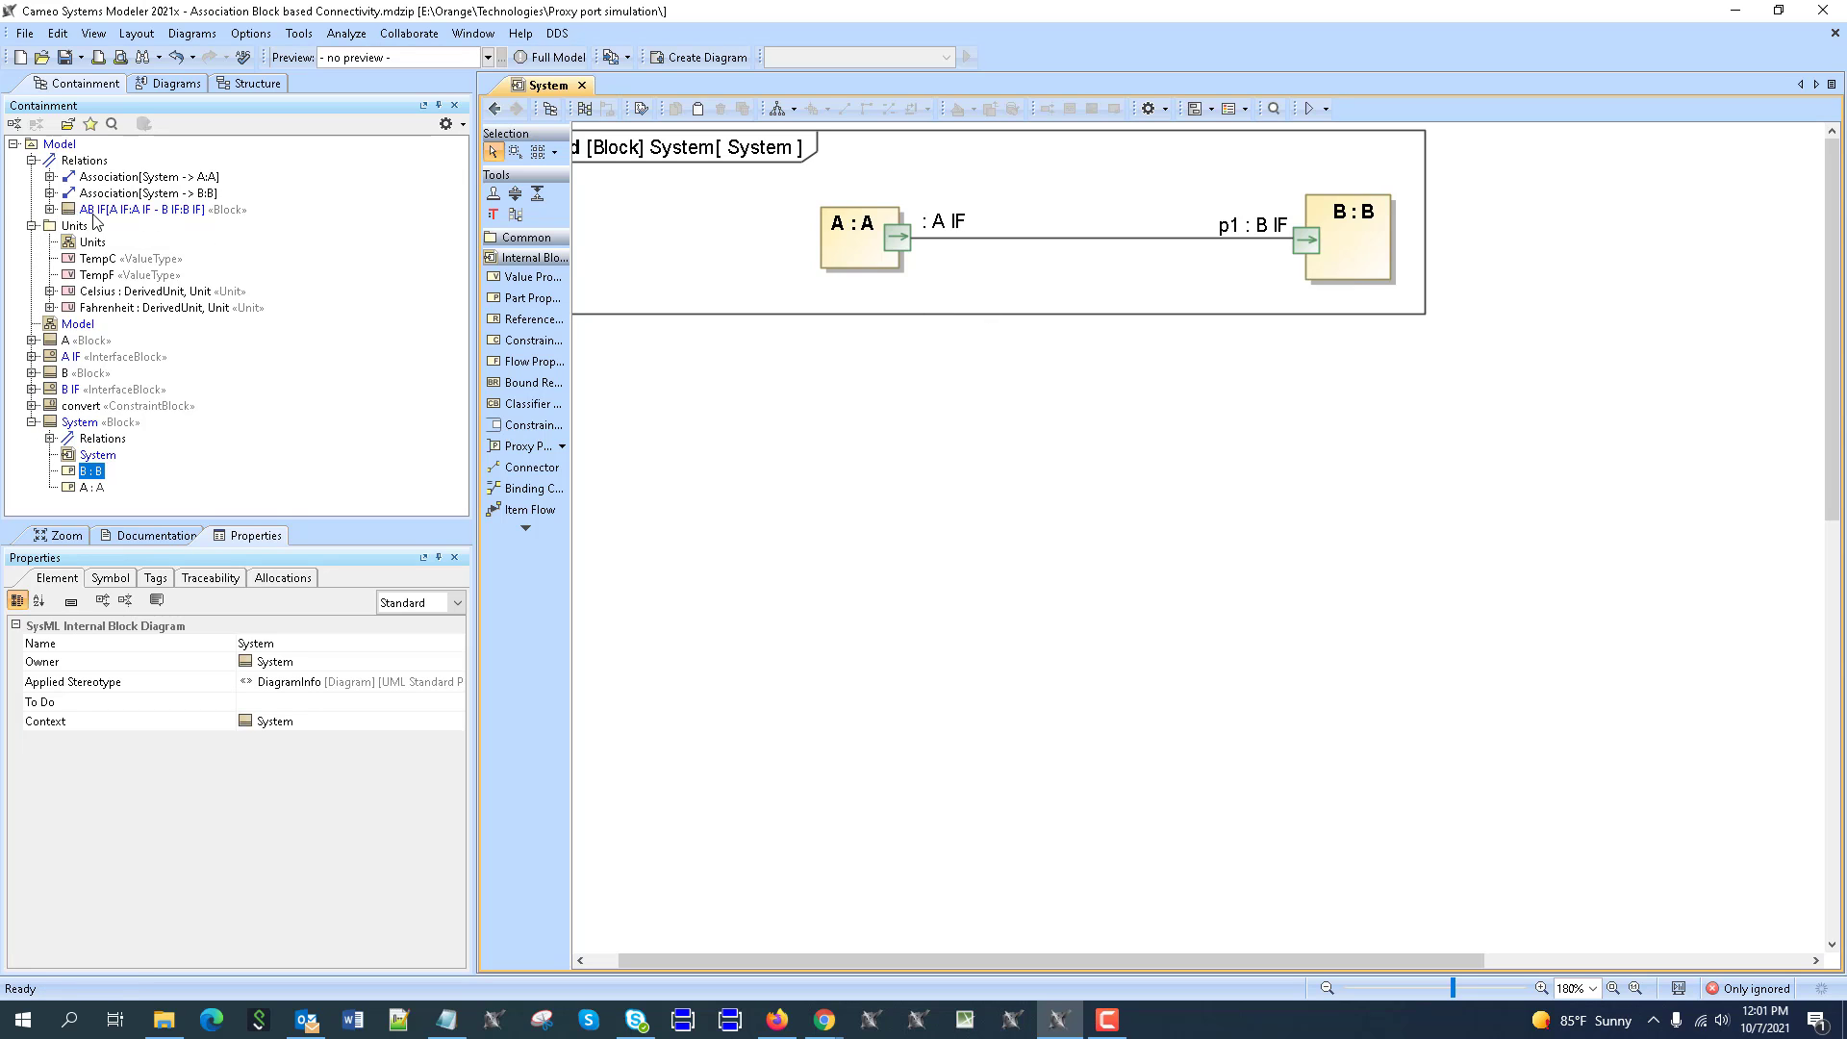
# Step: Type the A-to-B connector with AB IF and move its note below the connector
pyautogui.moveTo(94, 218); pyautogui.dragTo(1097, 247)
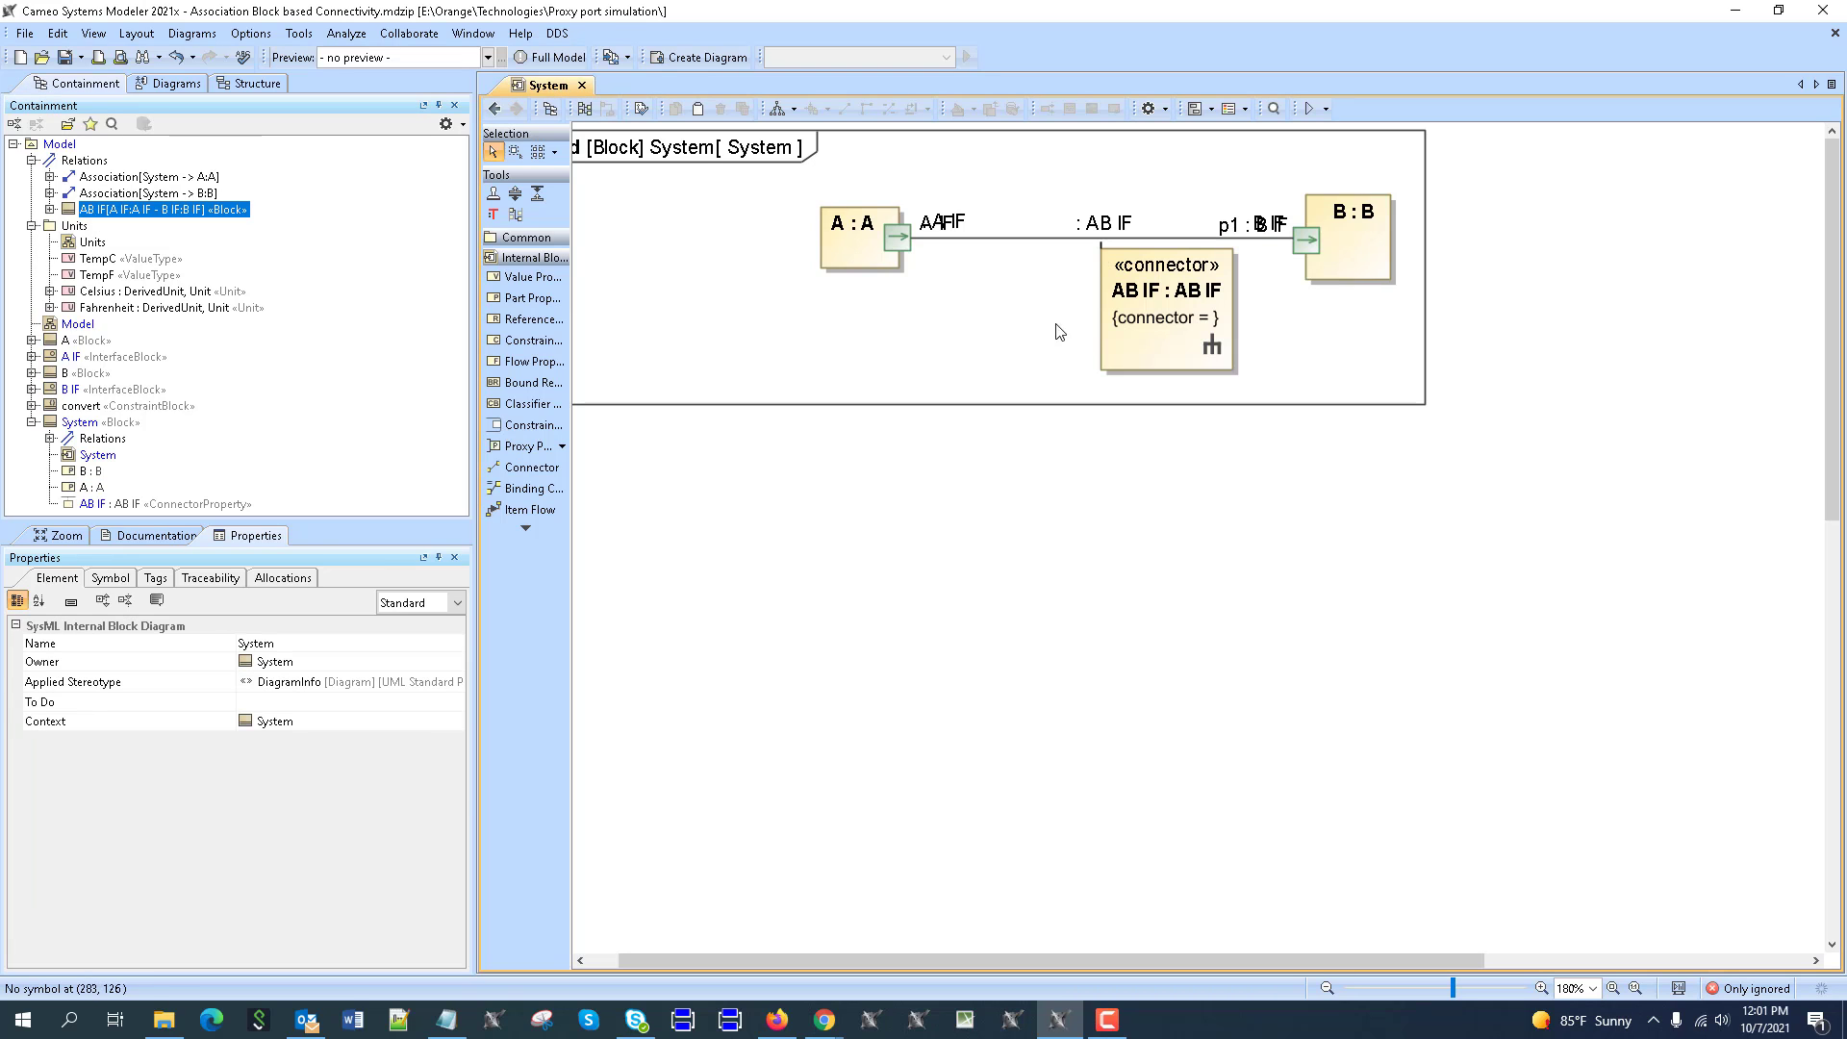
pyautogui.click(1121, 332)
pyautogui.moveTo(1121, 332); pyautogui.dragTo(1058, 363)
pyautogui.click(1043, 544)
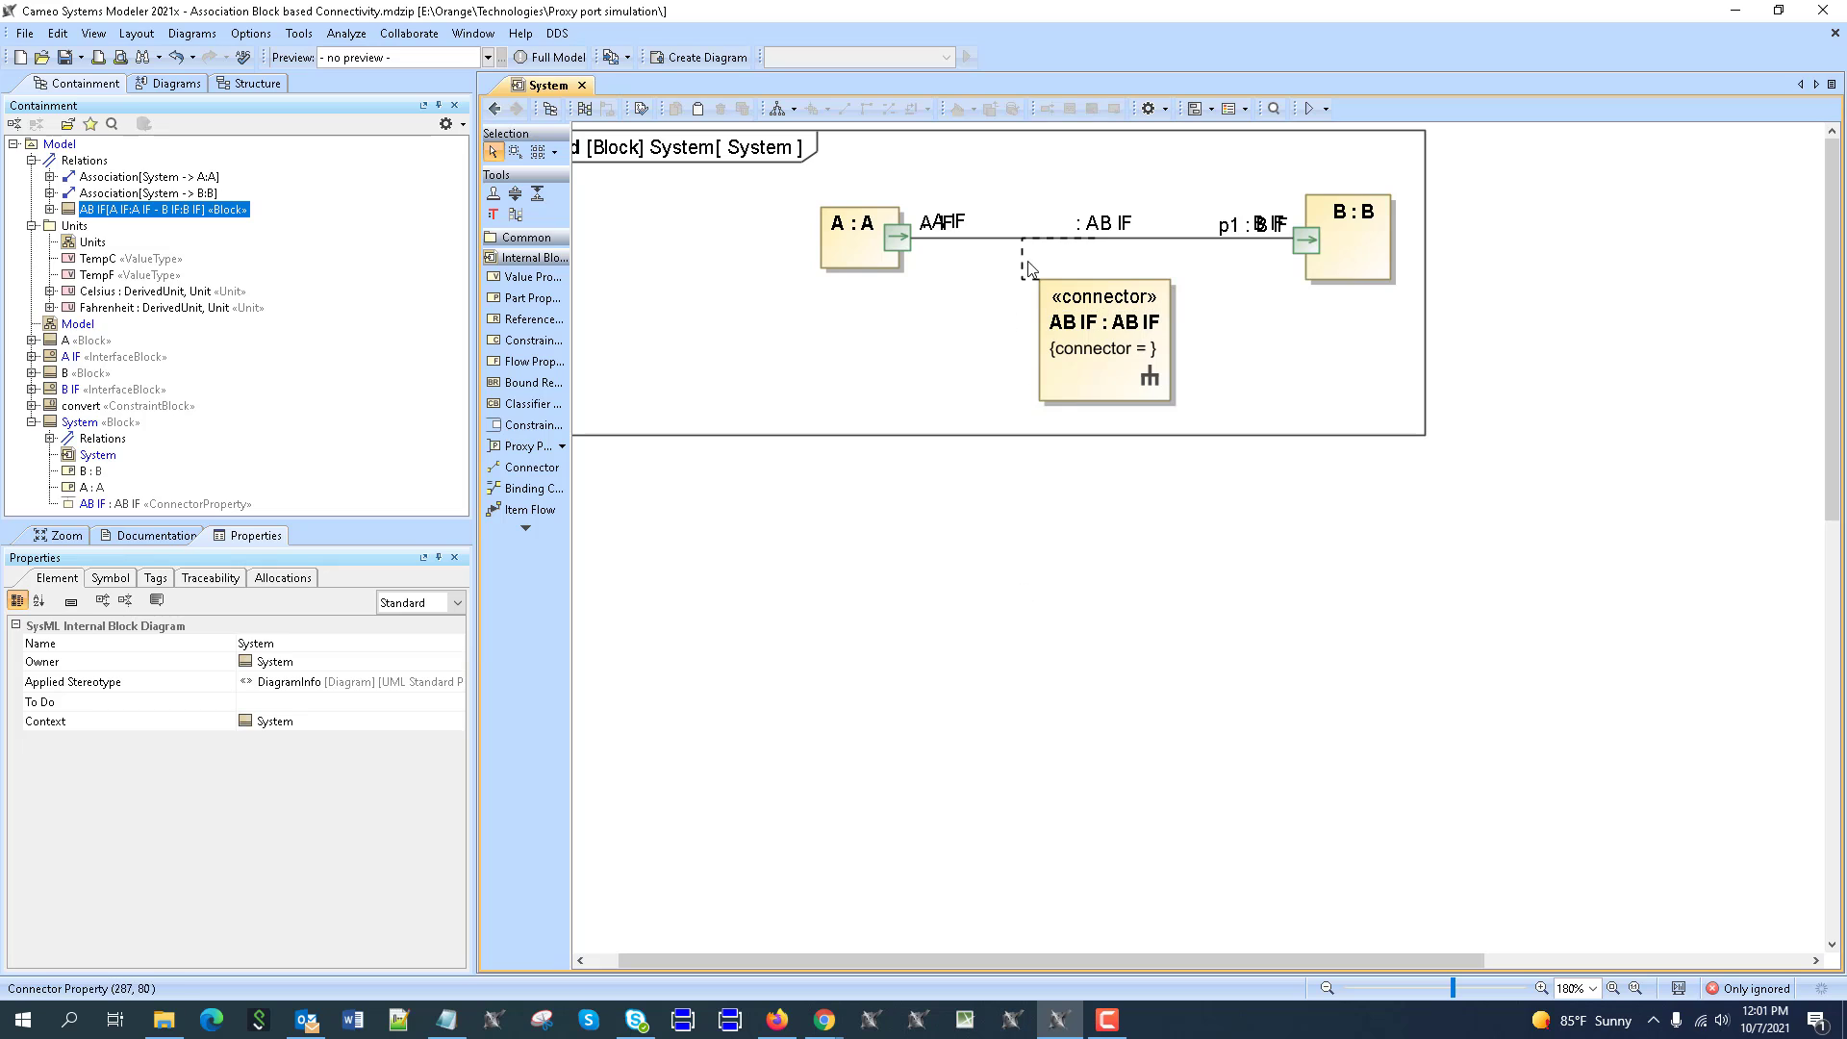
pyautogui.click(1123, 333)
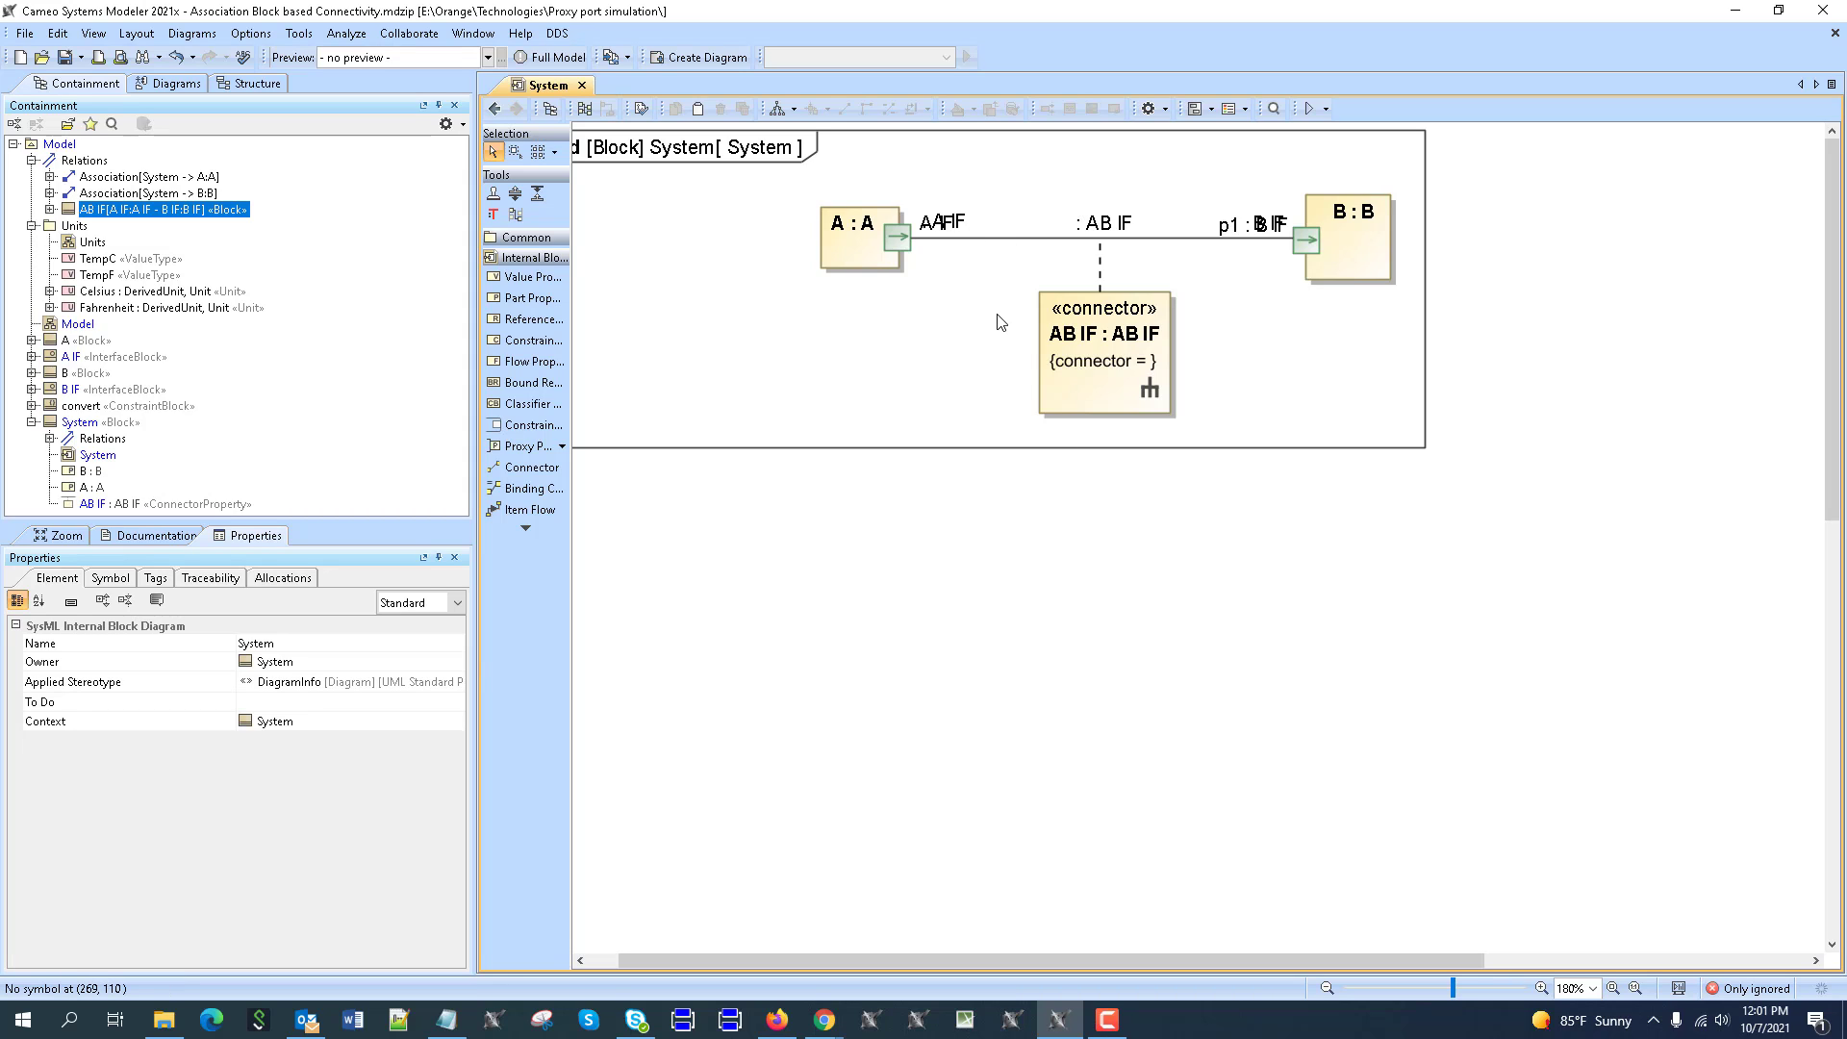
# Step: Try Quick Diagram Layout and a note move, then undo both
pyautogui.click(777, 107)
pyautogui.moveTo(676, 310); pyautogui.dragTo(1061, 486)
pyautogui.hotkey('ctrl', 'z')
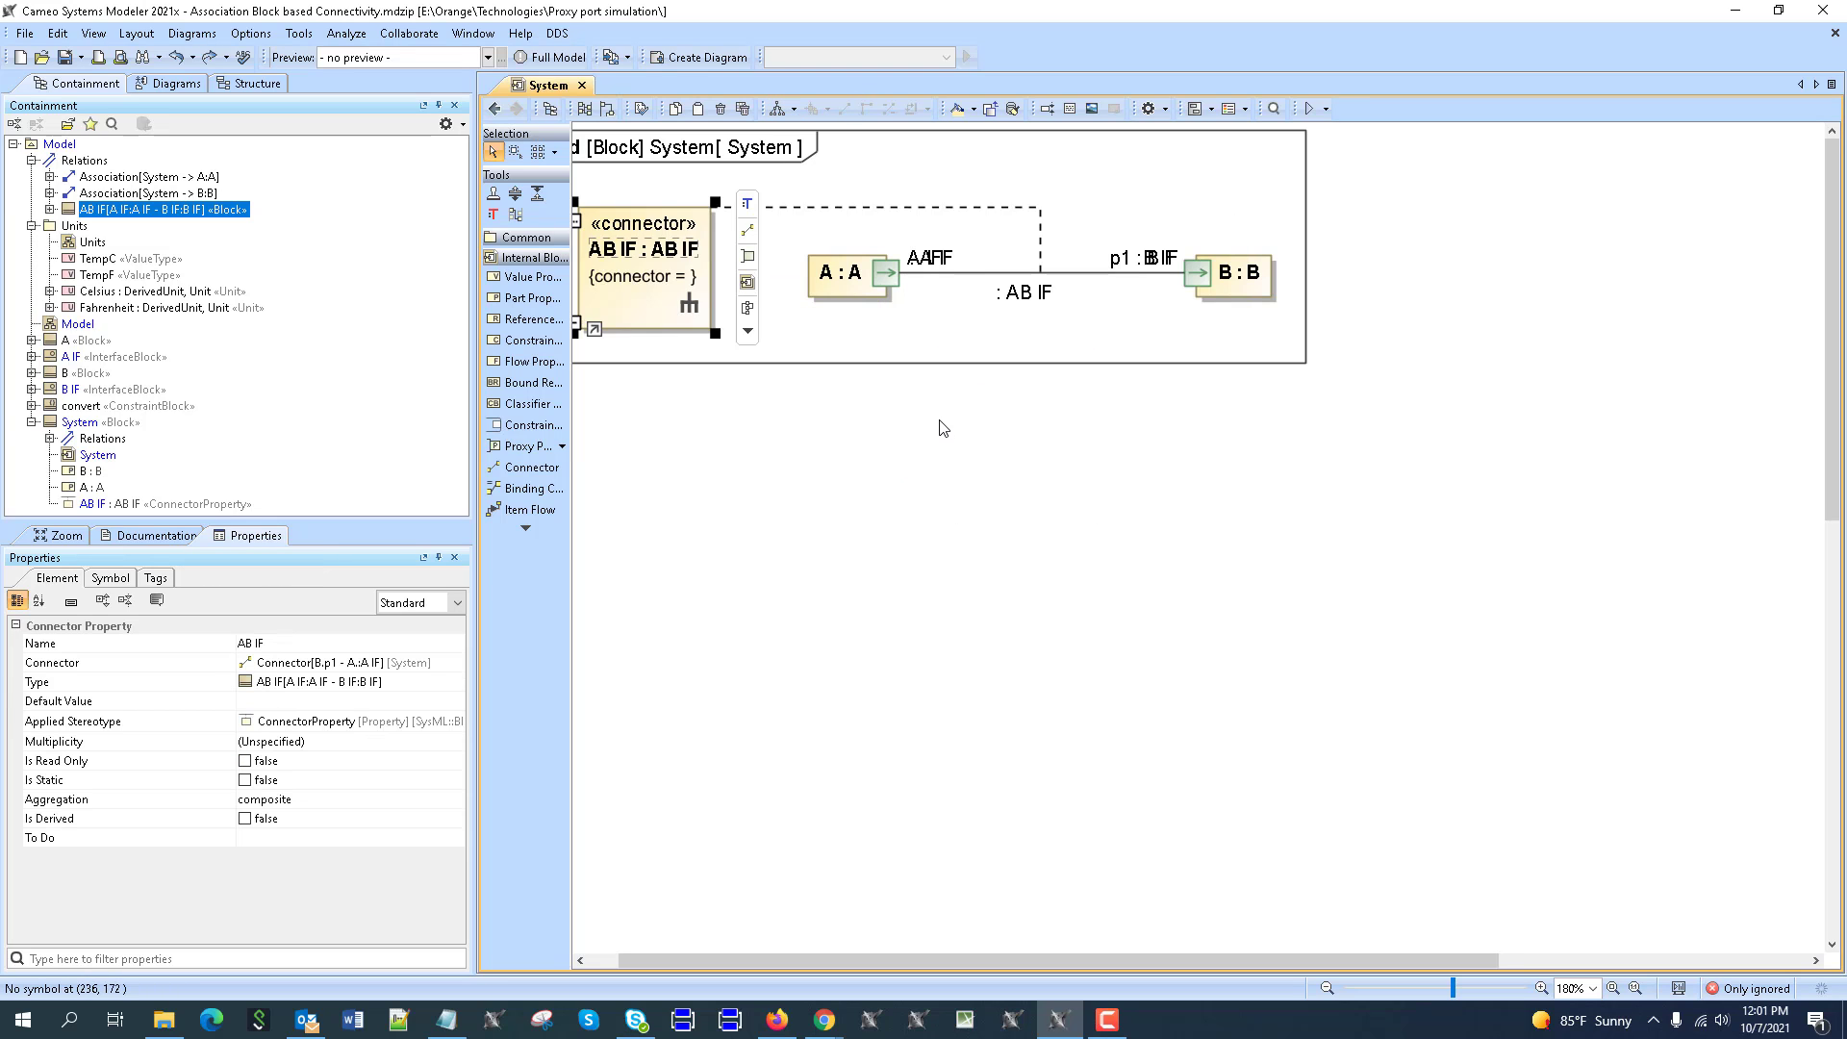
pyautogui.hotkey('ctrl', 'z')
pyautogui.click(938, 410)
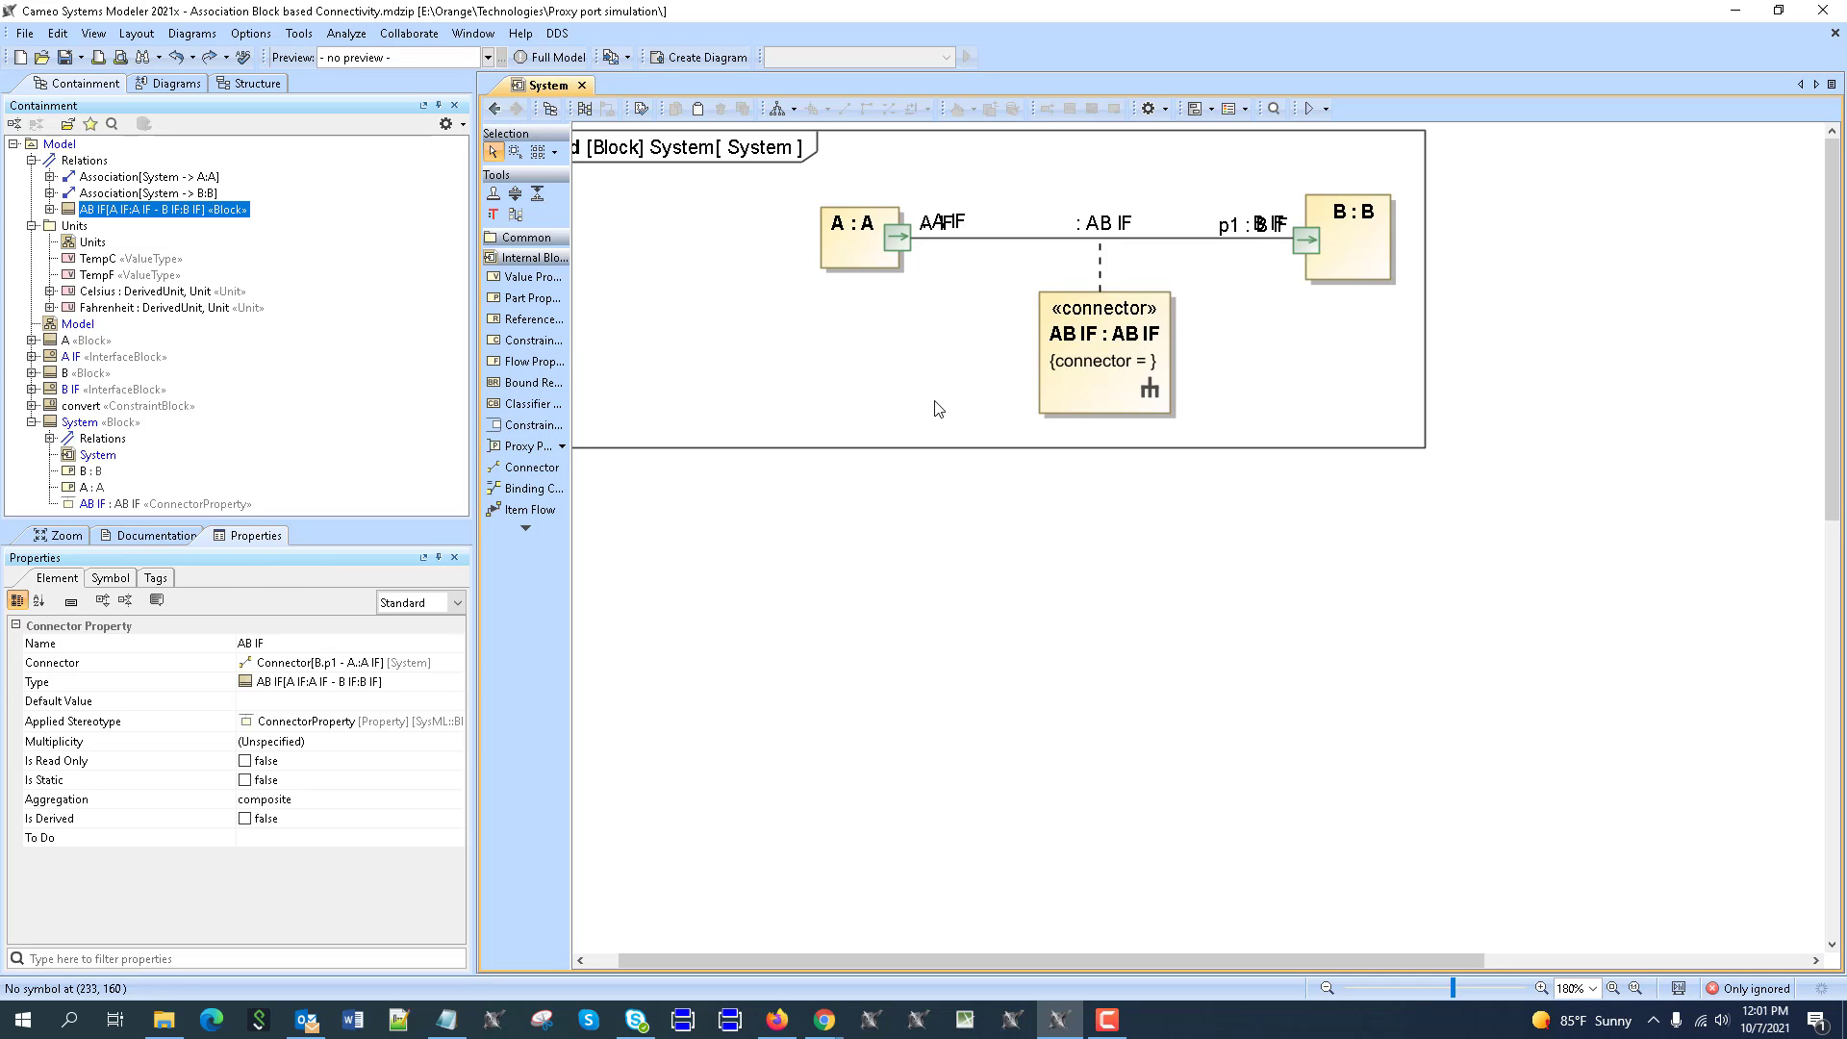
# Step: Delete the AB IF connector note and shrink the diagram frame to fit
pyautogui.click(1111, 395)
pyautogui.press('Delete')
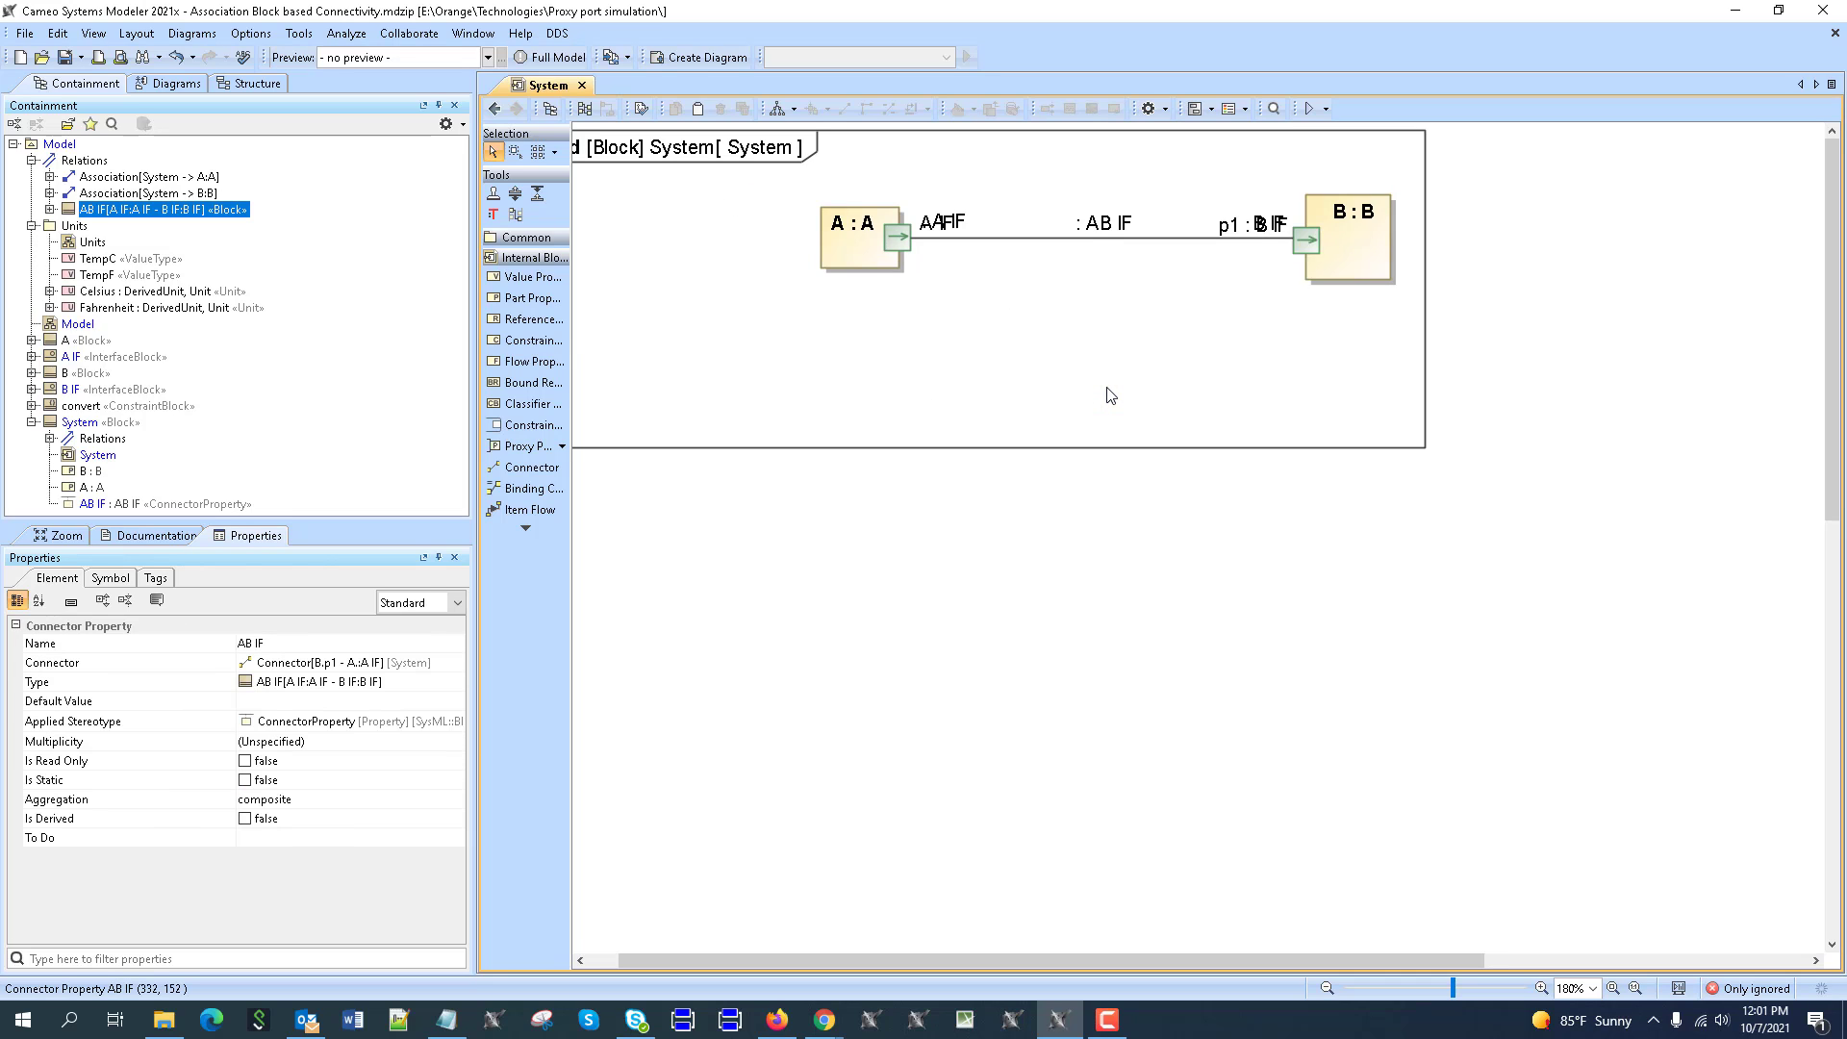
pyautogui.click(1423, 465)
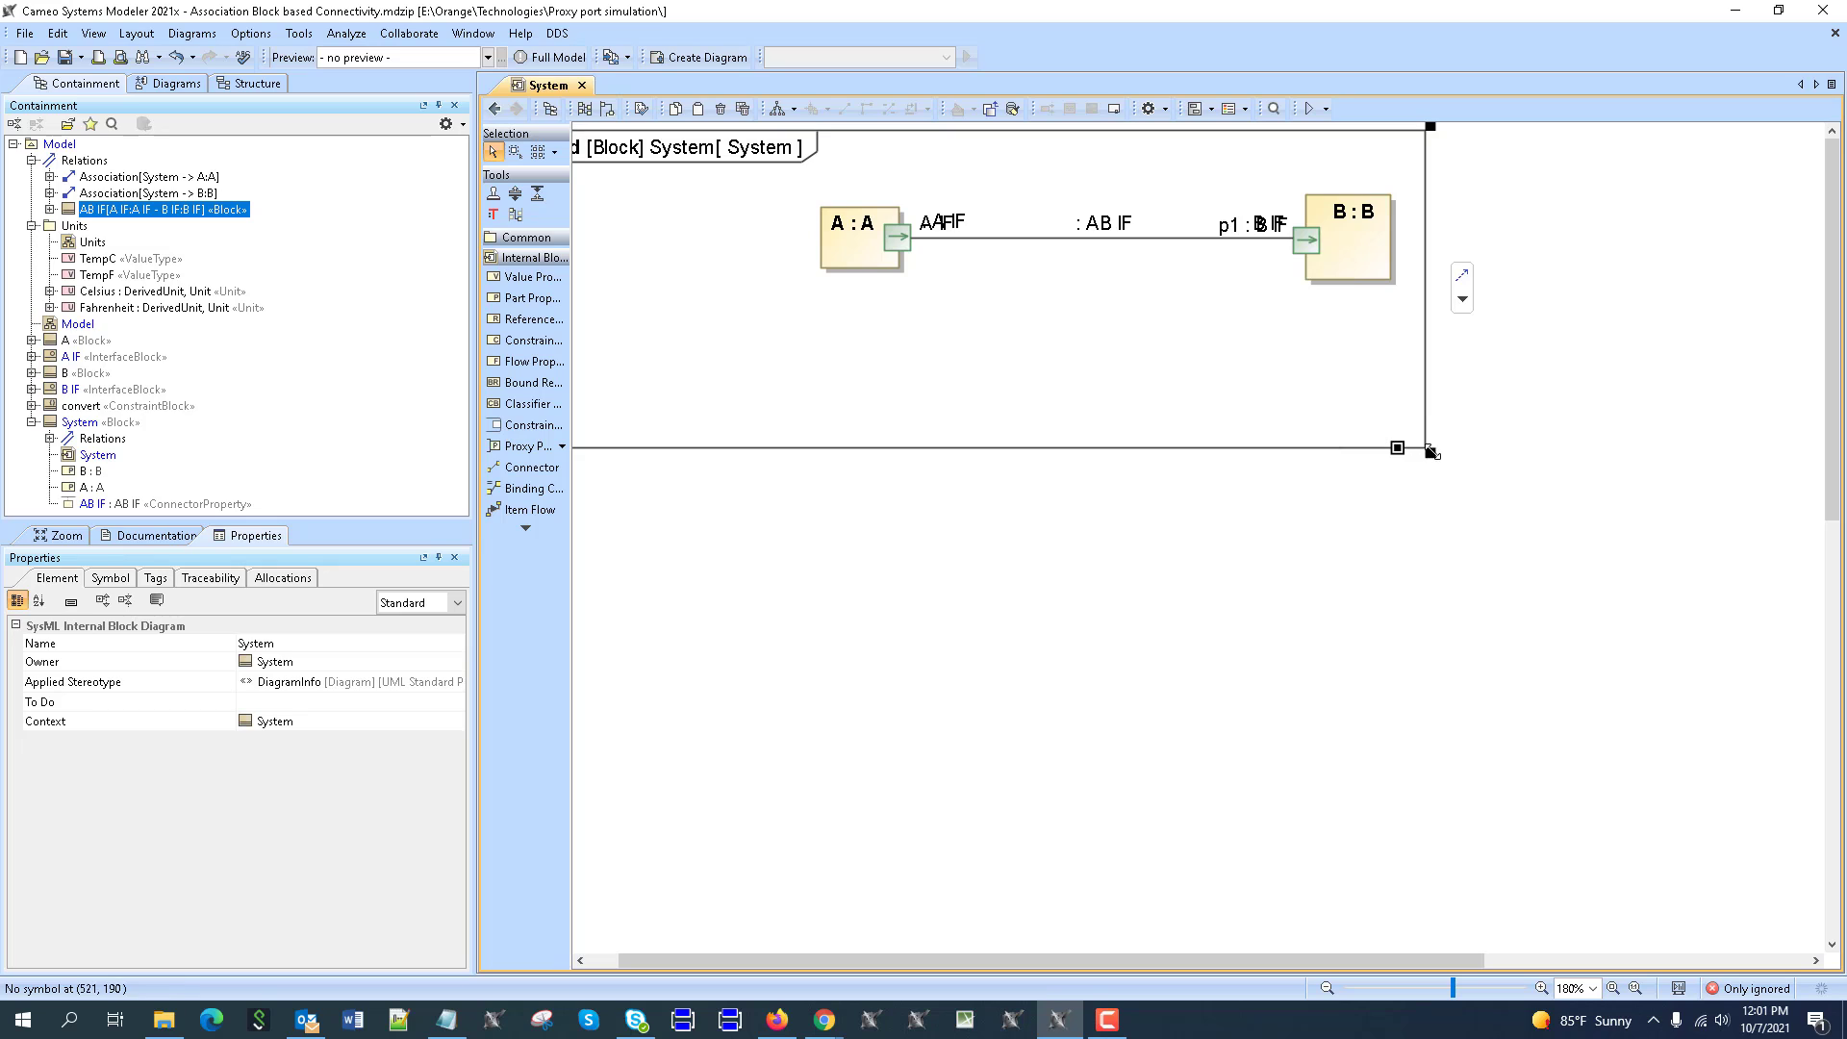
pyautogui.moveTo(1429, 449); pyautogui.dragTo(1451, 312)
# Step: Move the A IF role label above the connector, undoing a stray B IF label move
pyautogui.click(959, 225)
pyautogui.moveTo(959, 226); pyautogui.dragTo(953, 175)
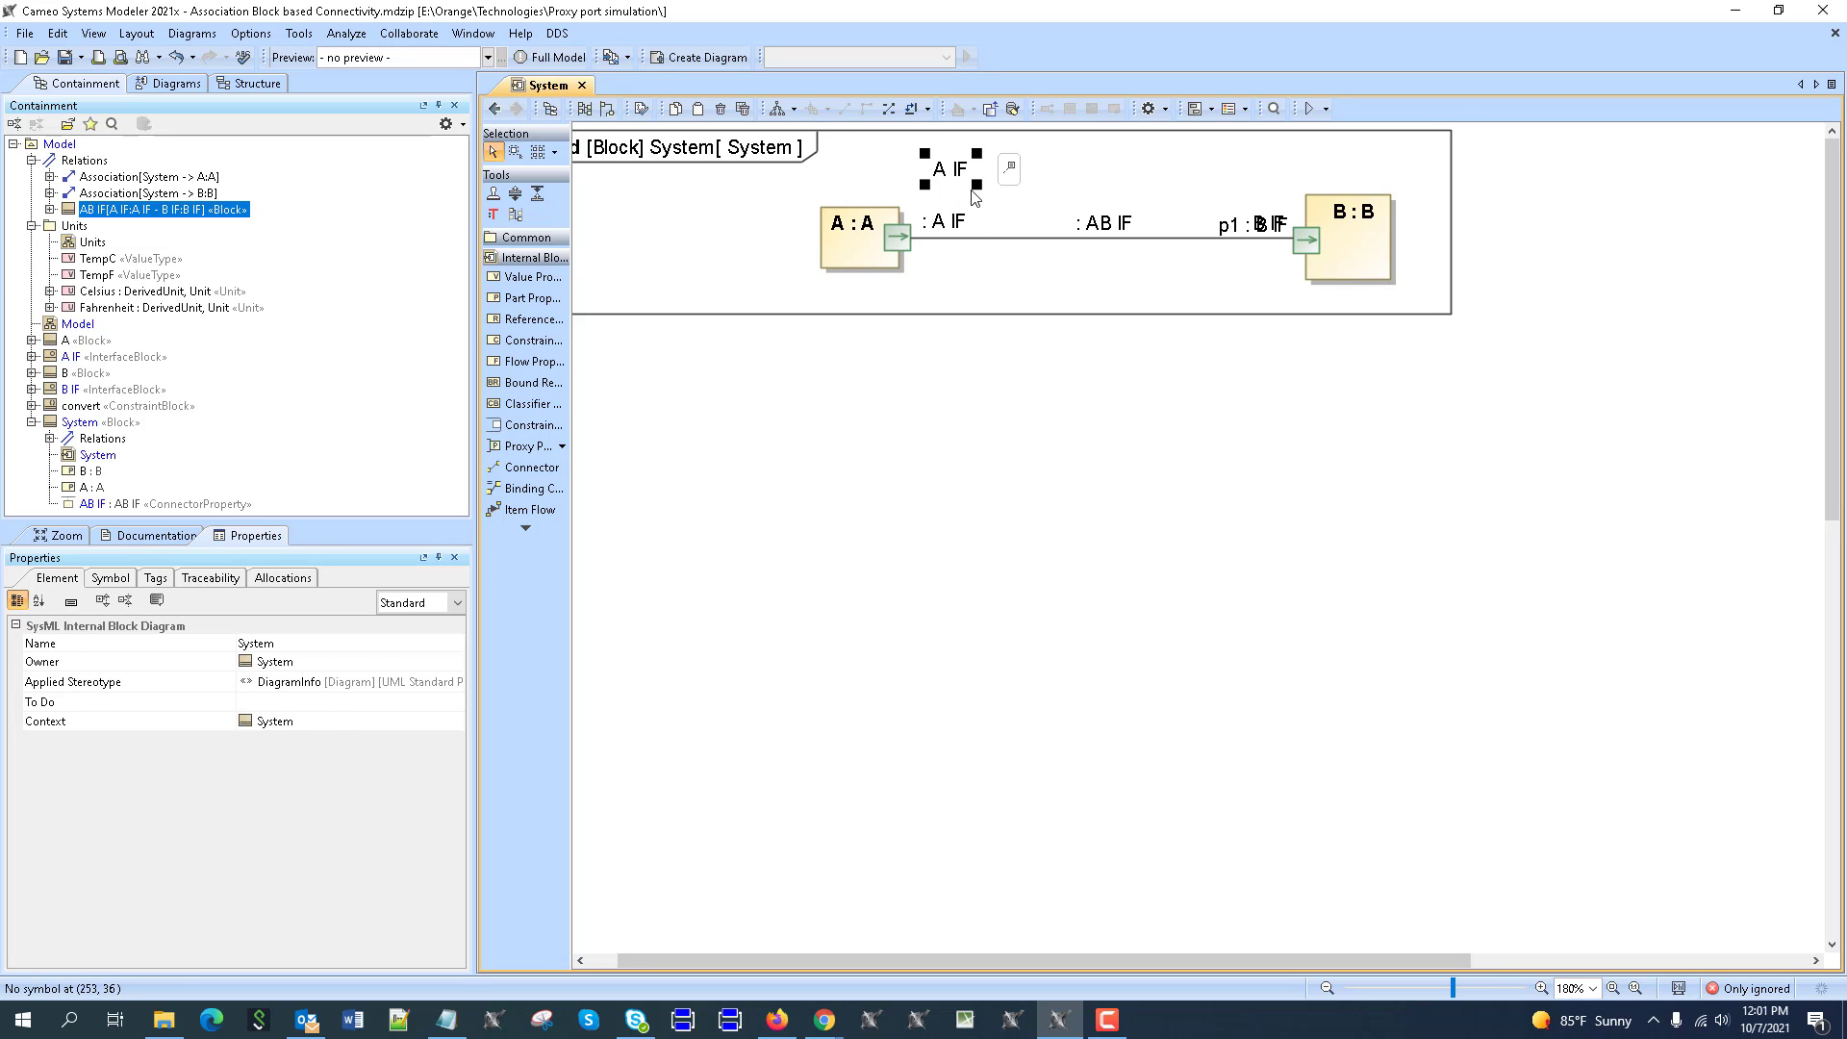
pyautogui.click(1051, 194)
pyautogui.click(1268, 225)
pyautogui.moveTo(1268, 224); pyautogui.dragTo(1228, 158)
pyautogui.hotkey('ctrl', 'z')
pyautogui.click(1242, 279)
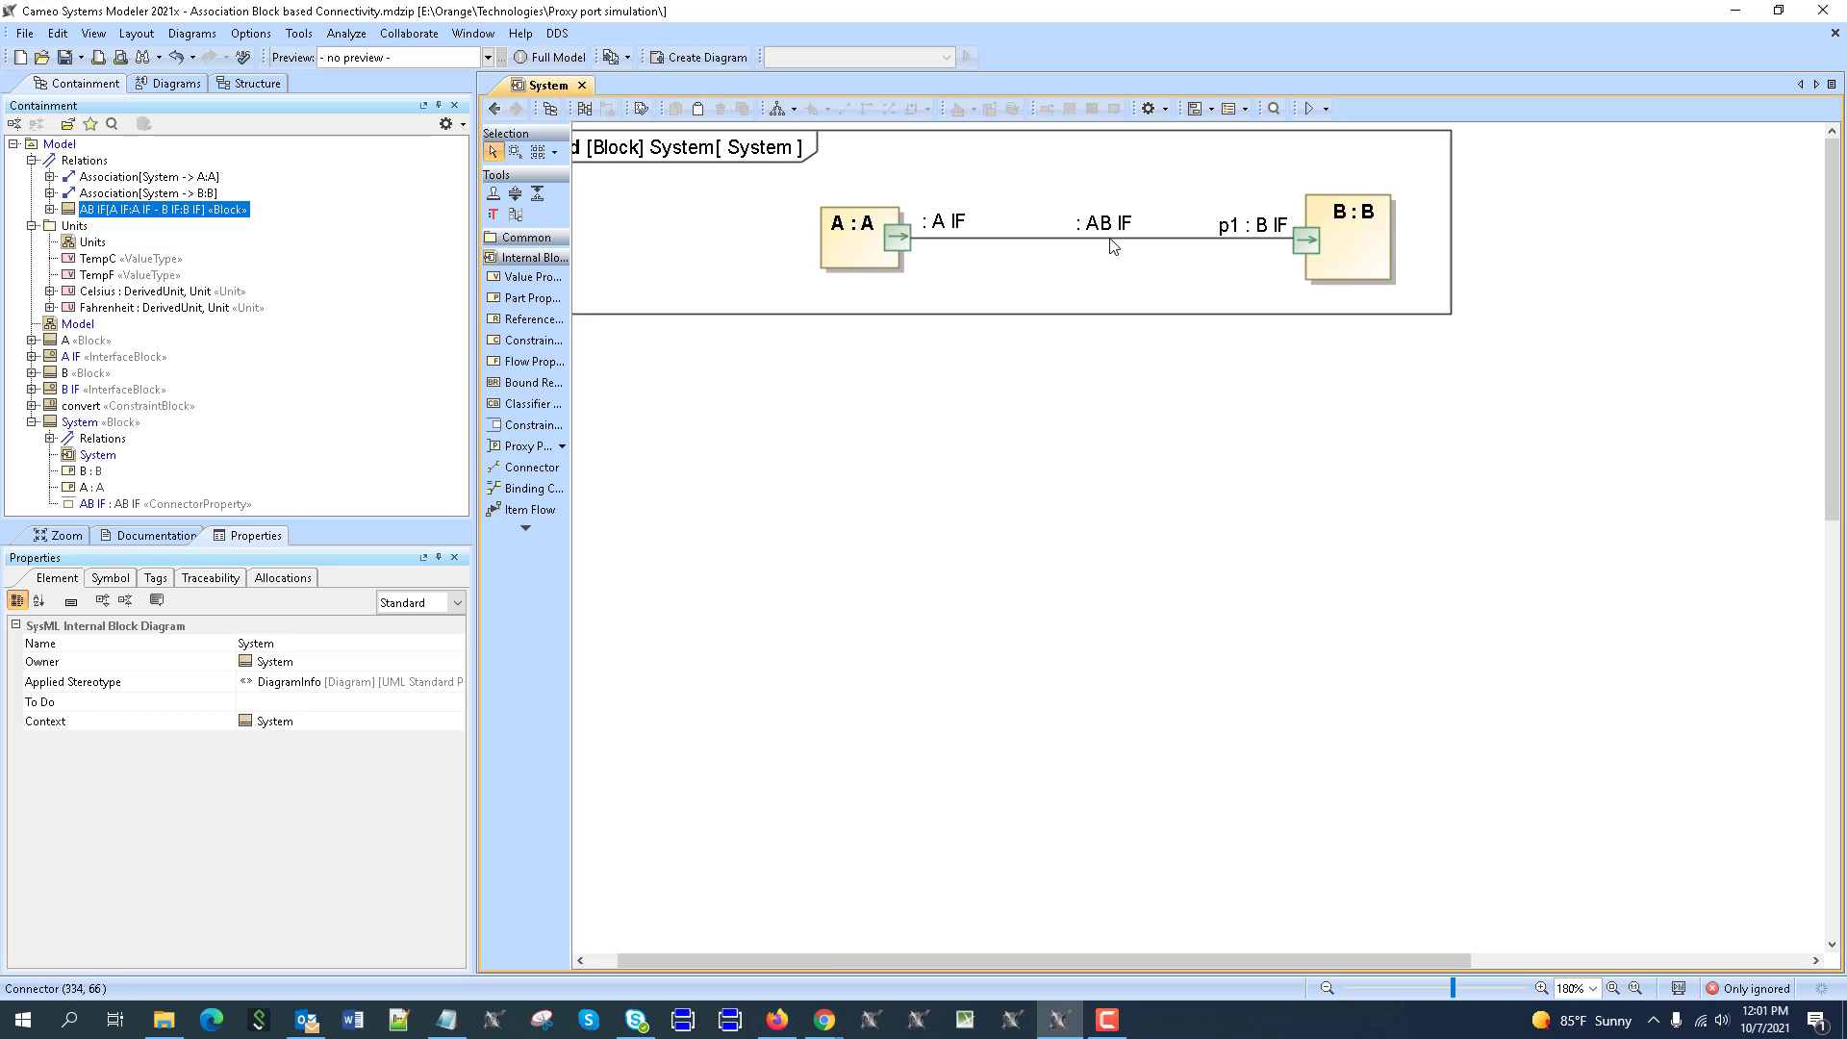
pyautogui.moveTo(829, 959); pyautogui.dragTo(688, 946)
# Step: Run System's simulation, expand A, B, A IF and p1, and set a to 1111
pyautogui.click(1311, 109)
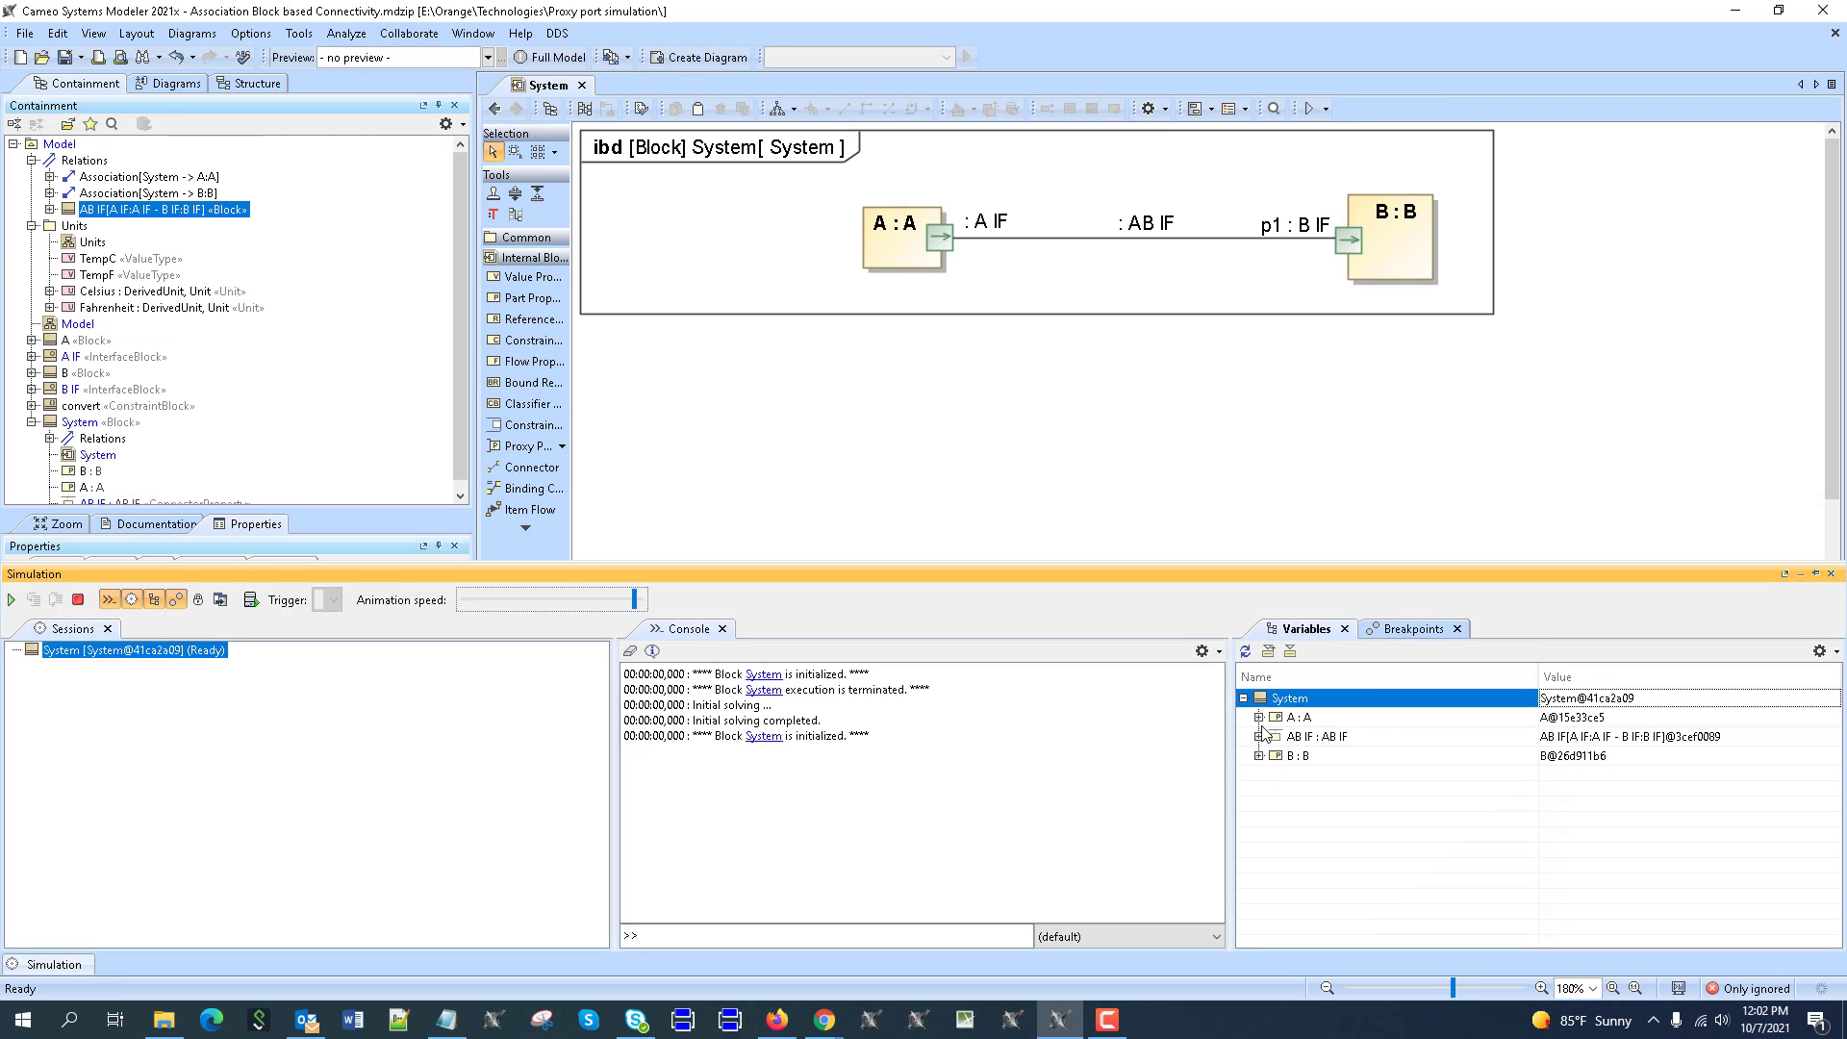
pyautogui.click(1259, 717)
pyautogui.click(1258, 775)
pyautogui.click(1274, 737)
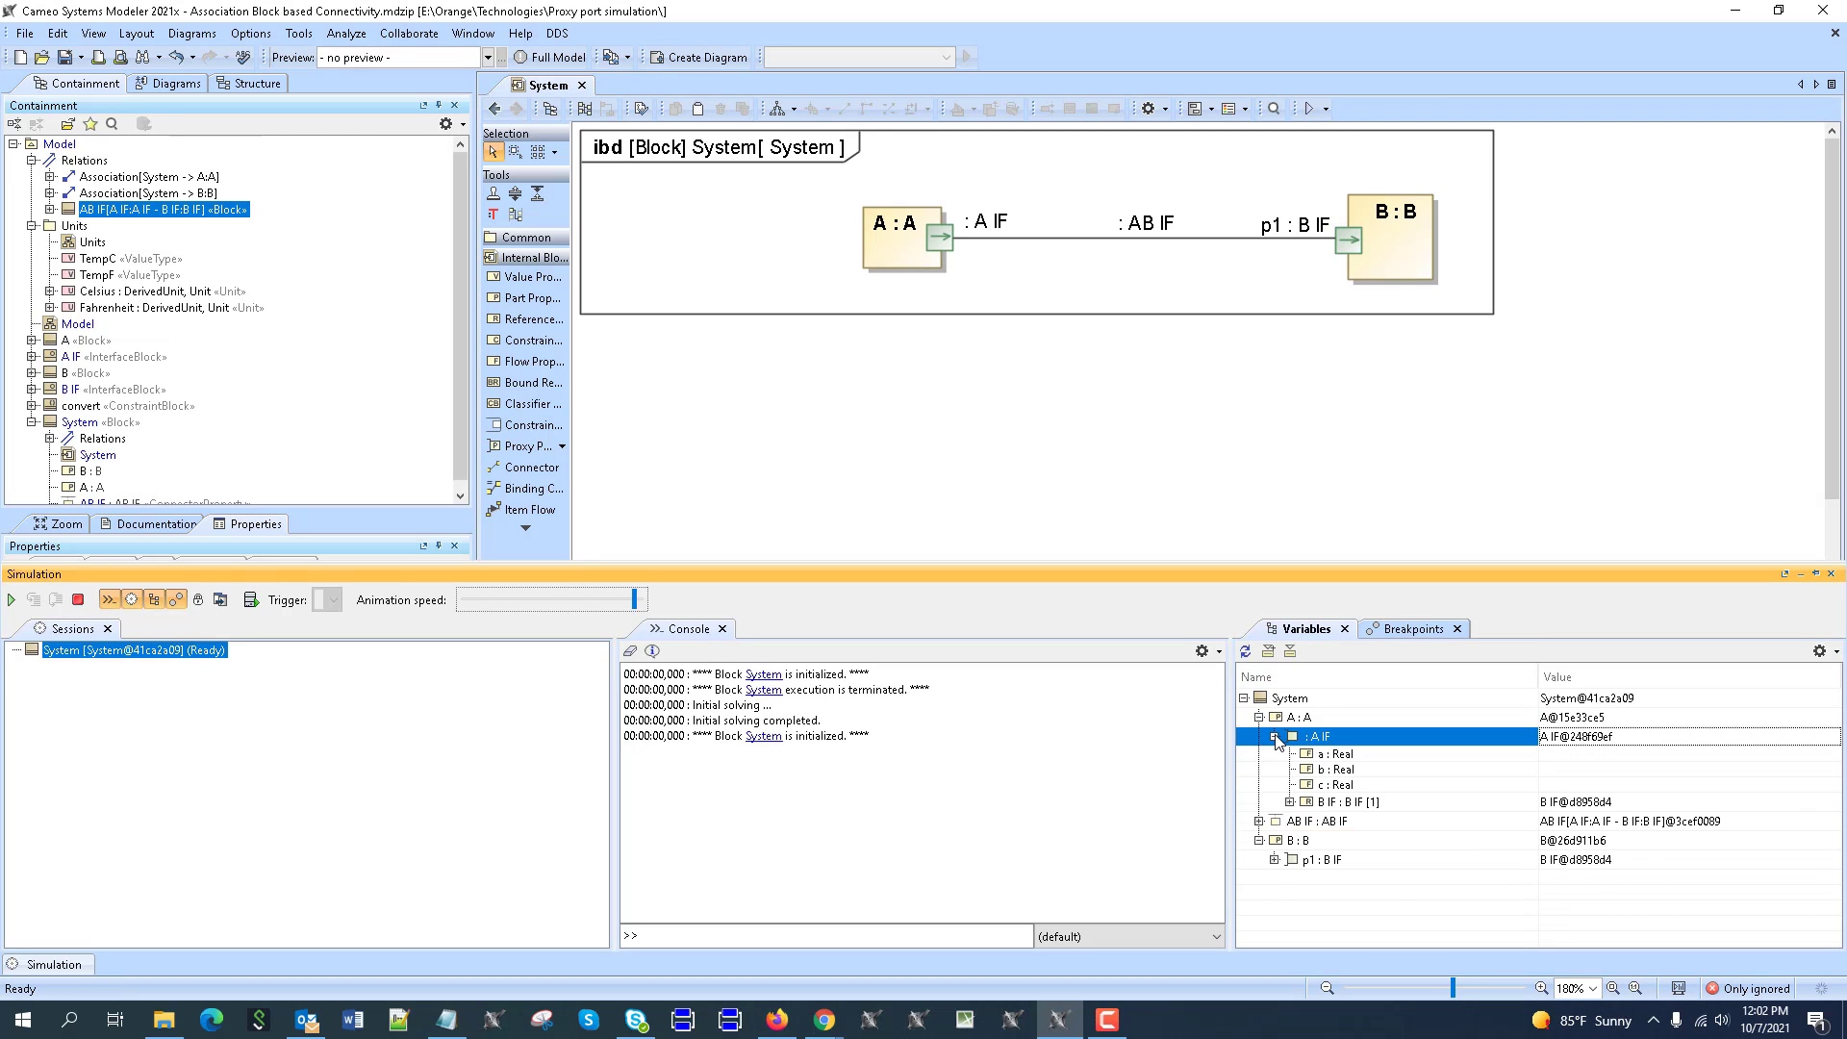
pyautogui.click(1274, 871)
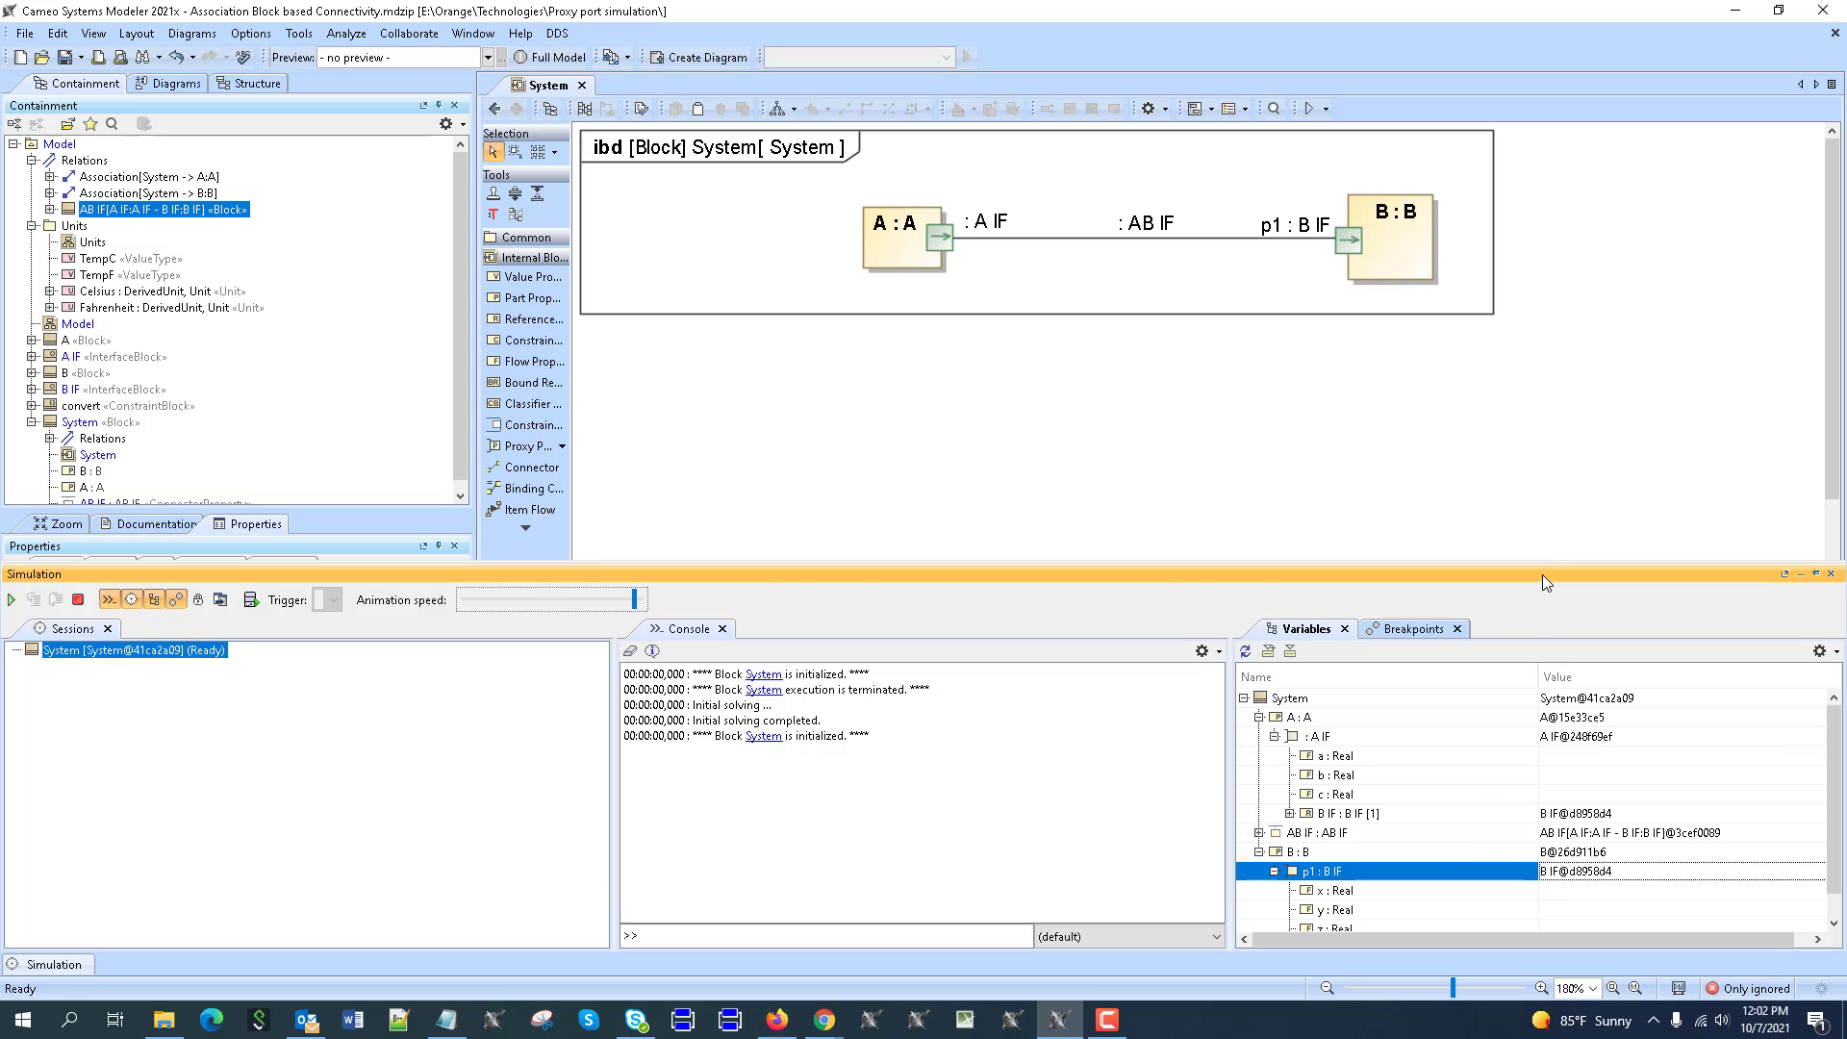
pyautogui.moveTo(1549, 565); pyautogui.dragTo(1549, 499)
pyautogui.click(1574, 689)
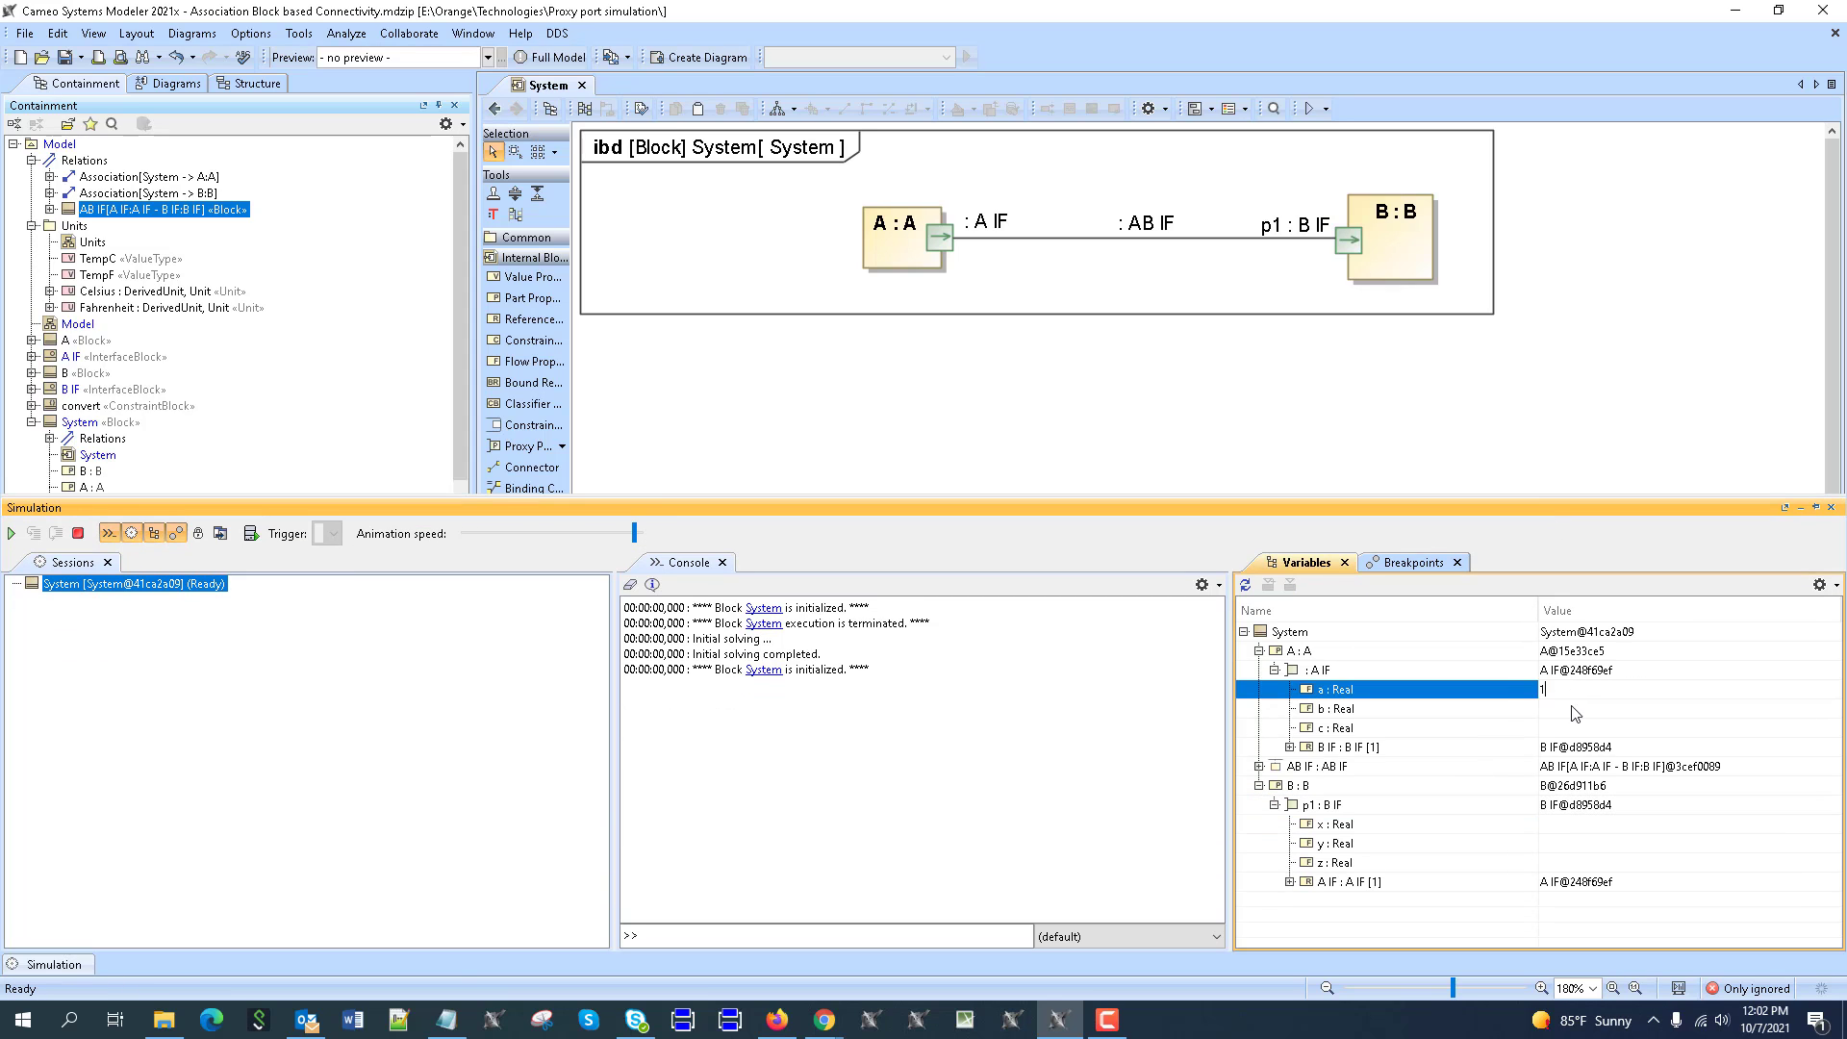
pyautogui.write('1111')
pyautogui.press('Return')
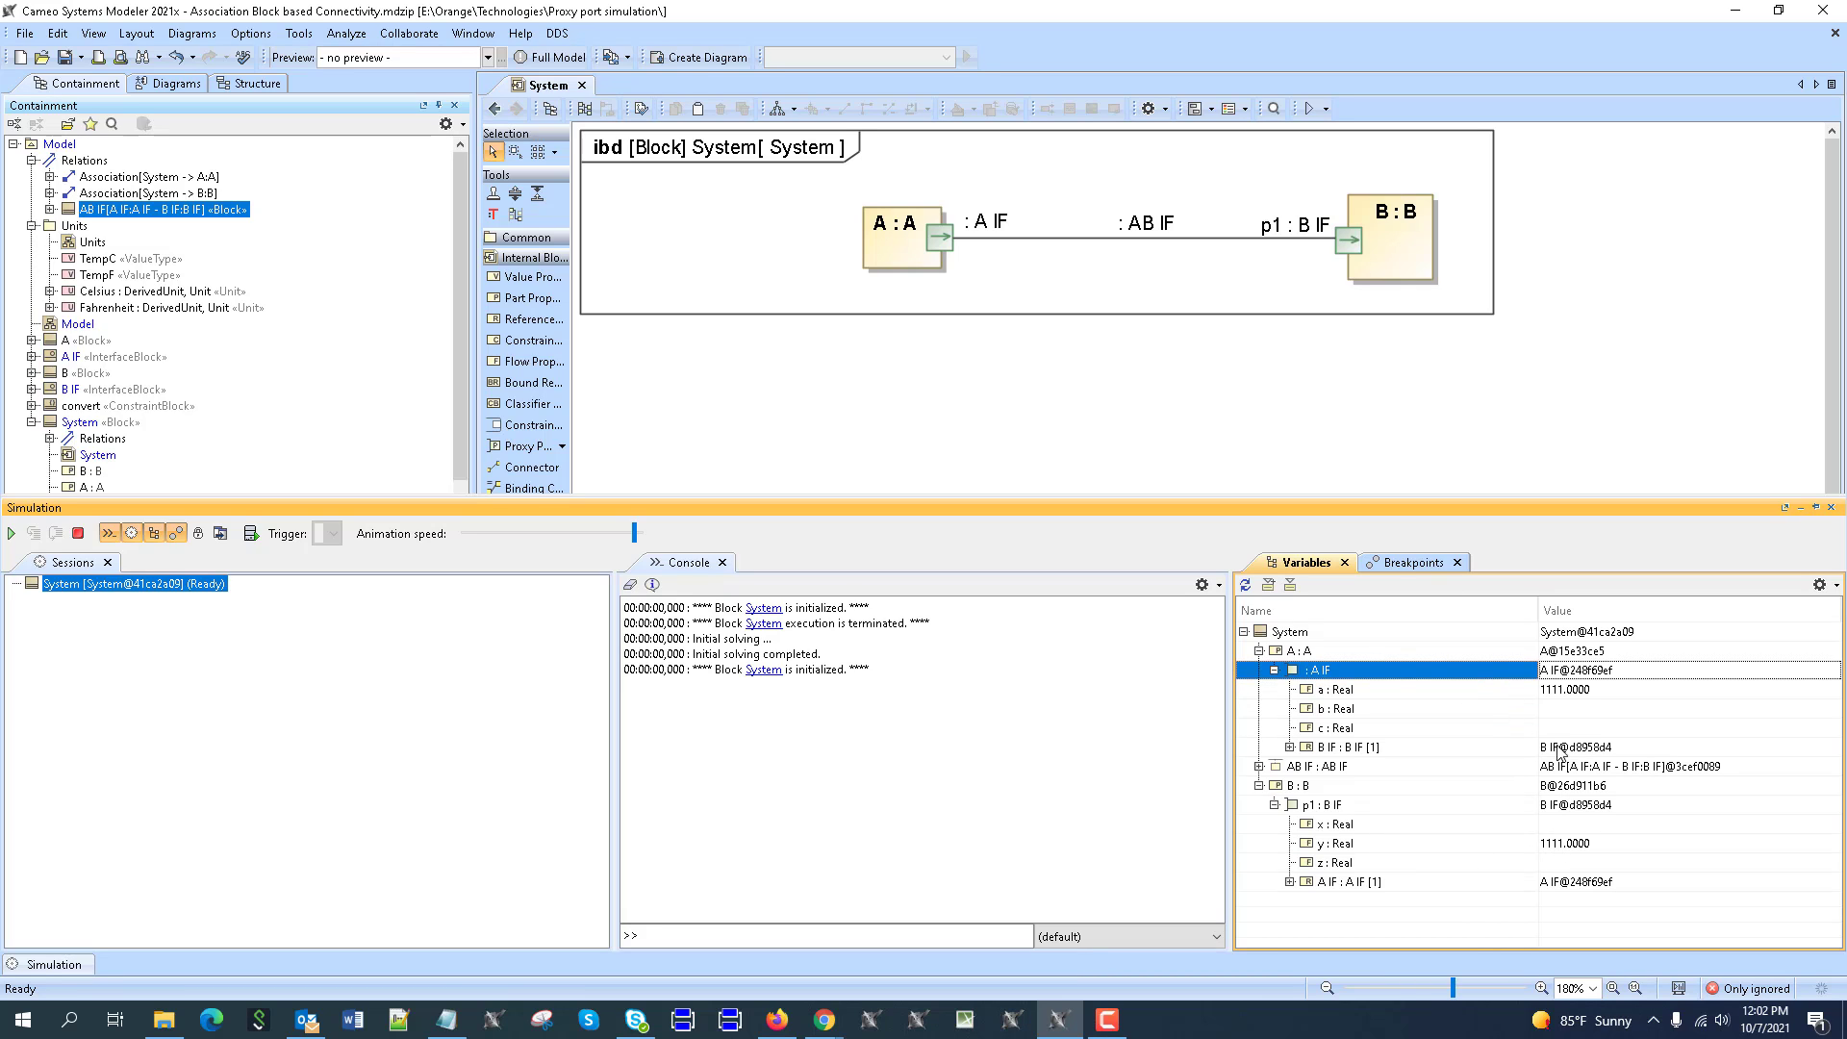
# Step: Open AB IF's internal diagram from the Model BDD and set b to 2222
pyautogui.click(496, 110)
pyautogui.click(497, 109)
pyautogui.scroll(-3, 968, 618)
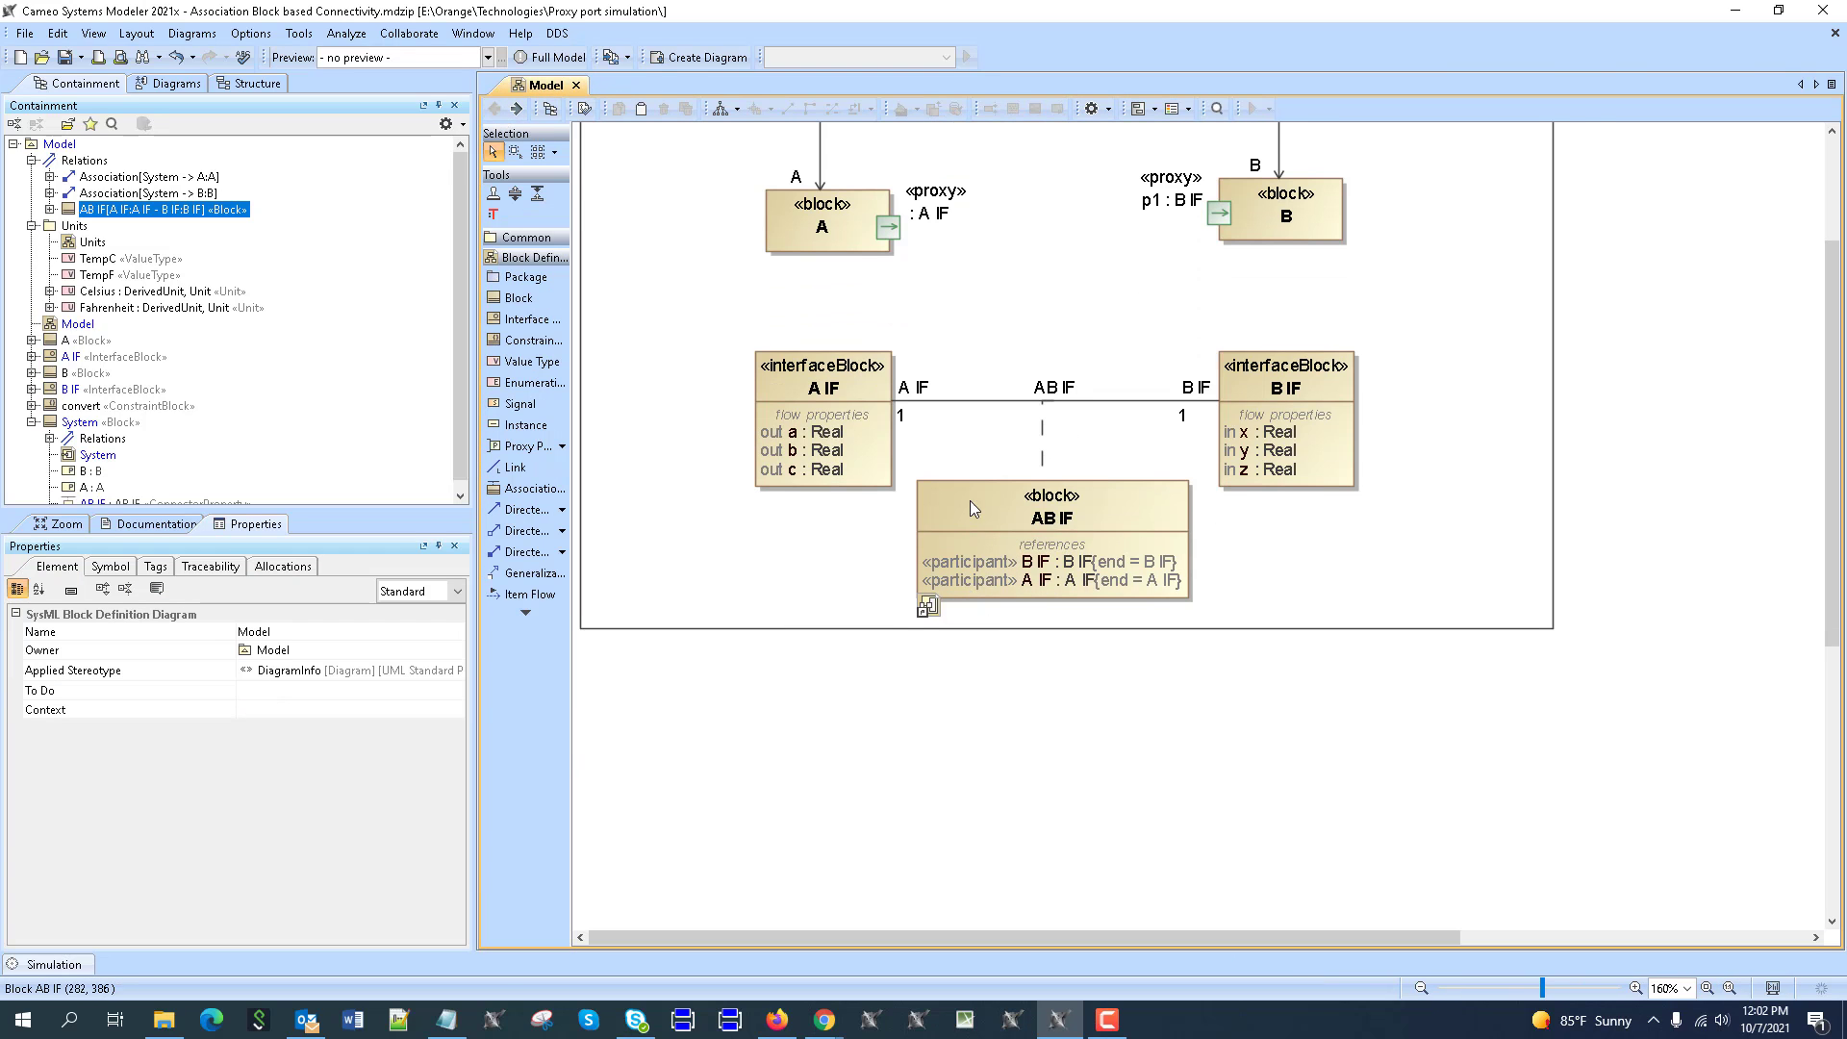
pyautogui.doubleClick(972, 500)
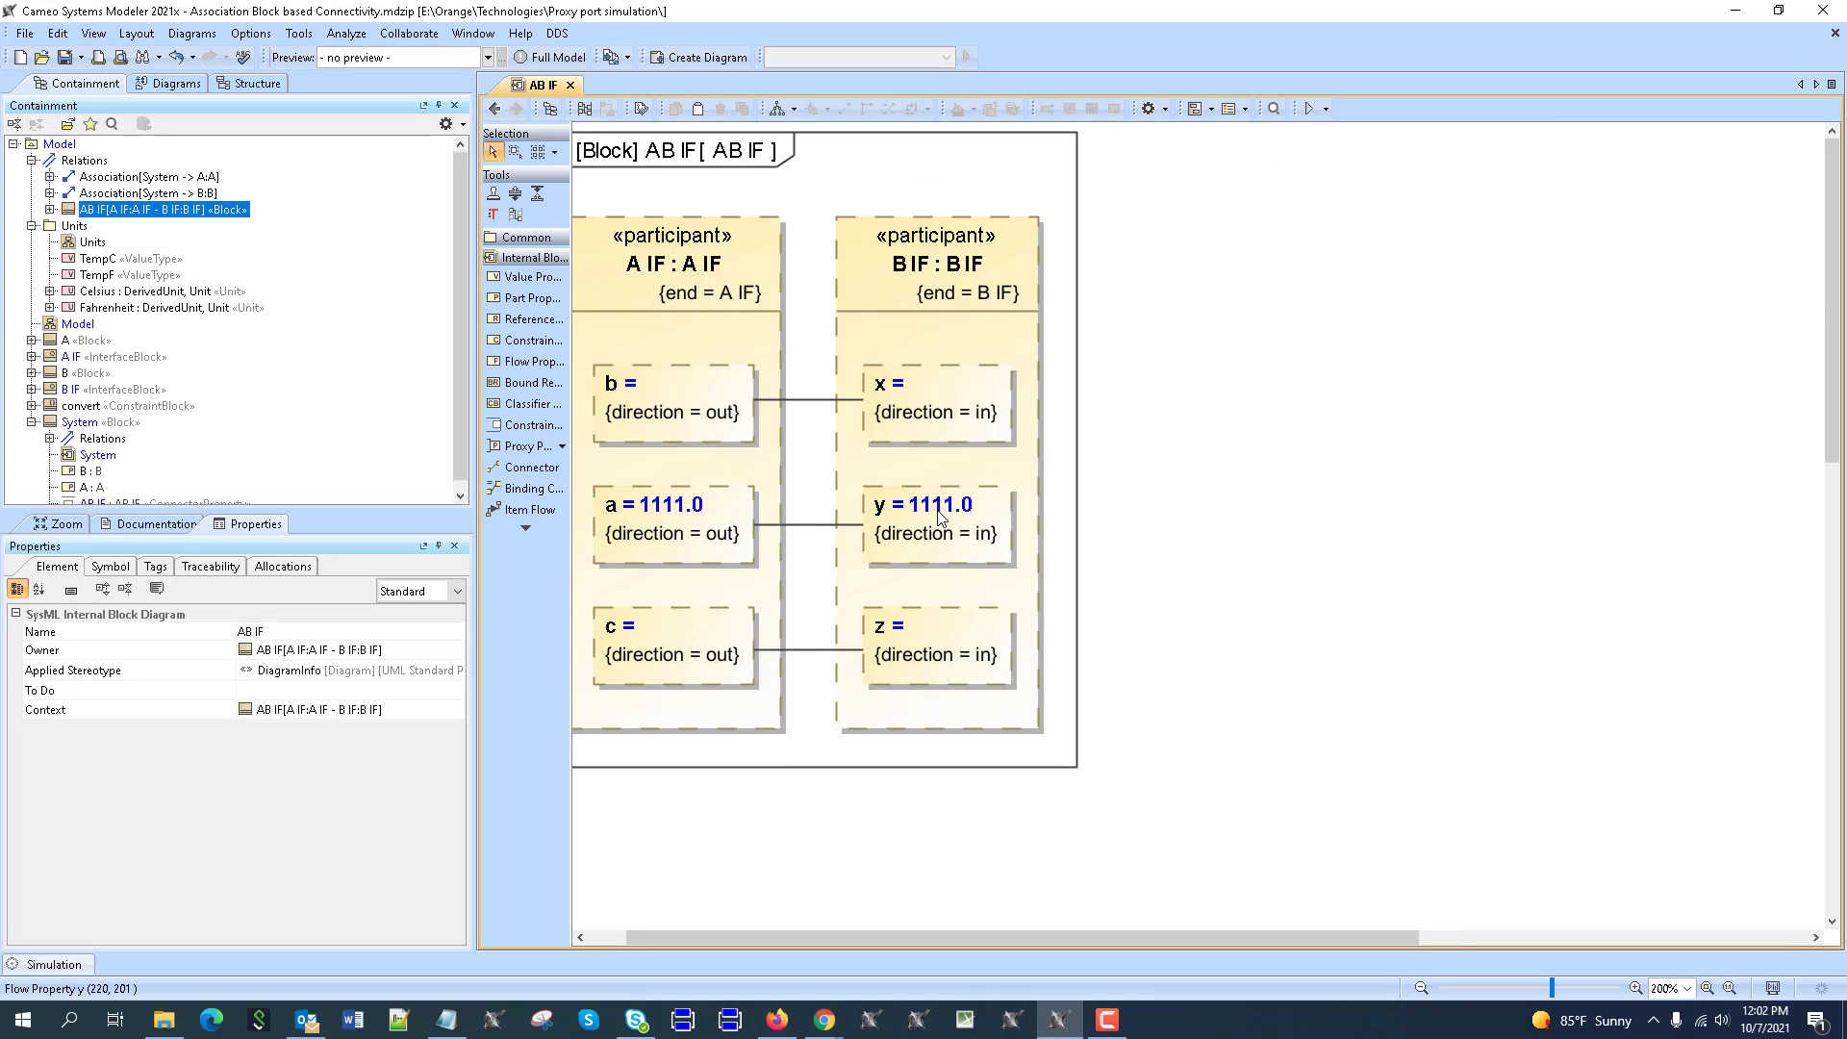
pyautogui.click(664, 388)
pyautogui.write('2222')
pyautogui.click(1311, 375)
# Step: Set c to 3333 in the simulation panel, then close the panel
pyautogui.click(57, 966)
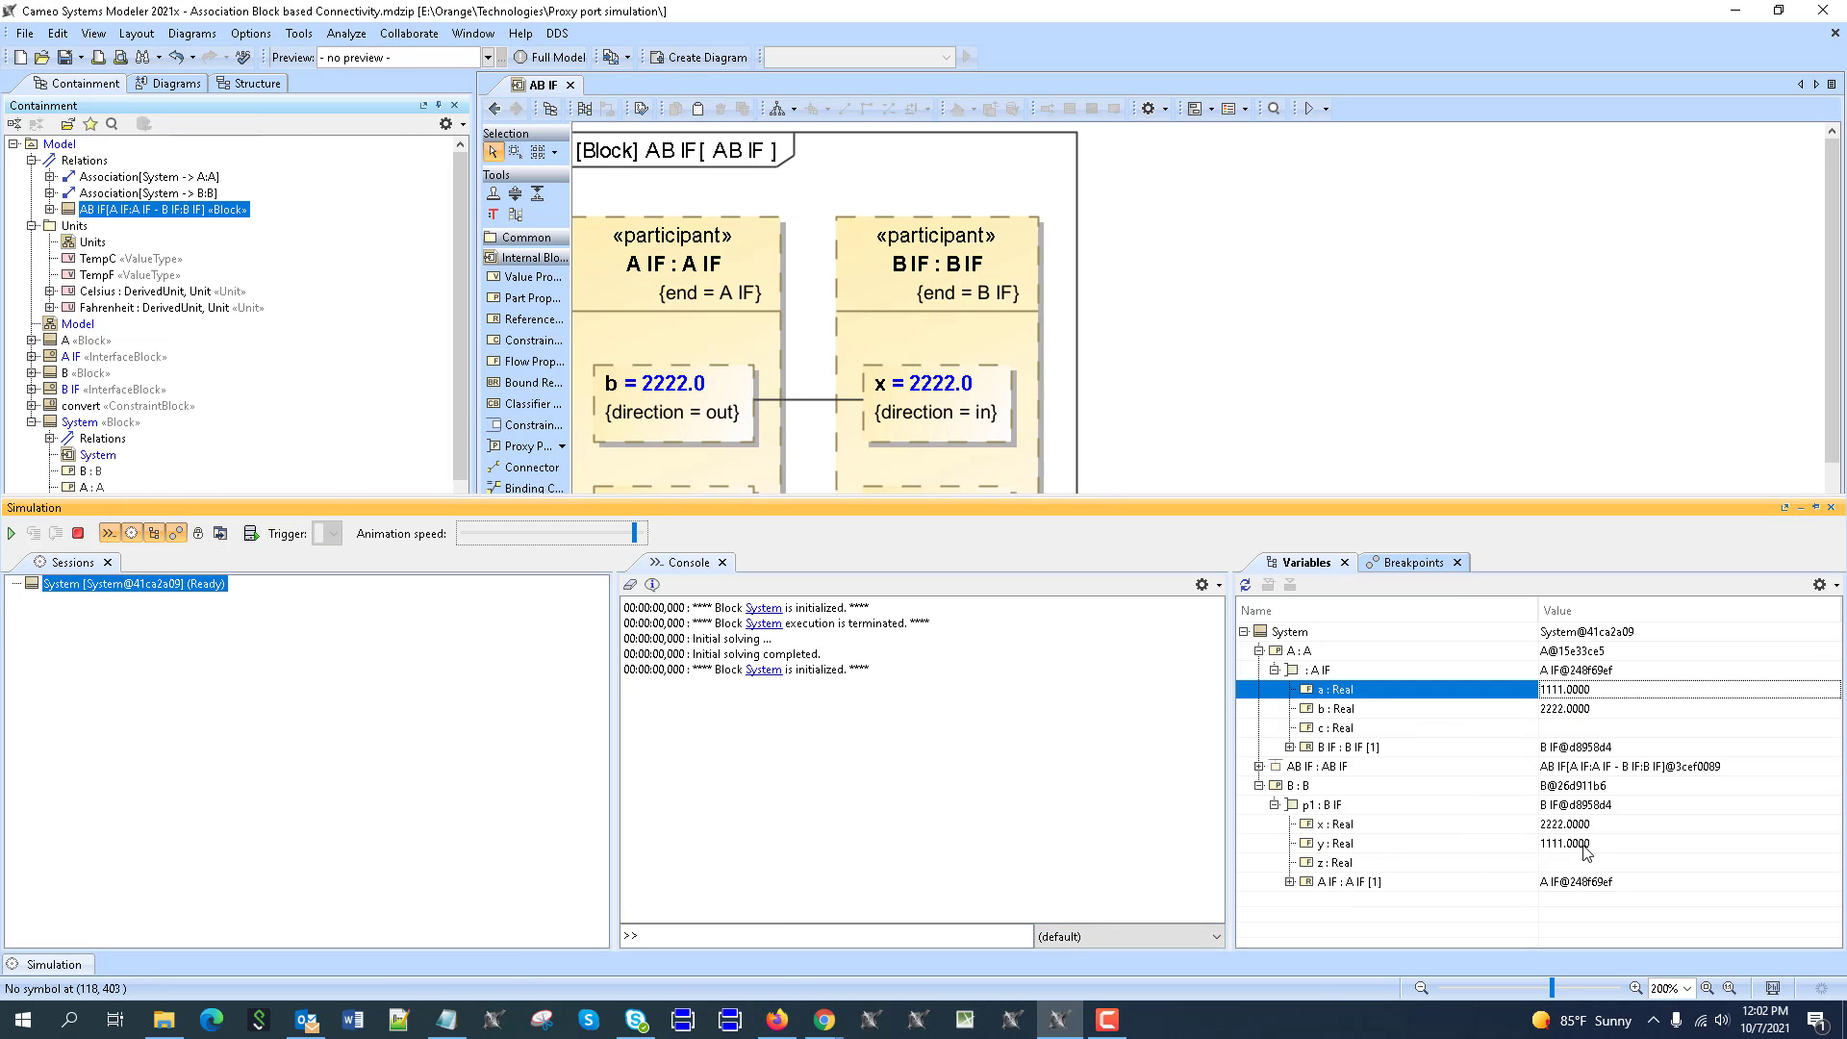
pyautogui.click(1571, 731)
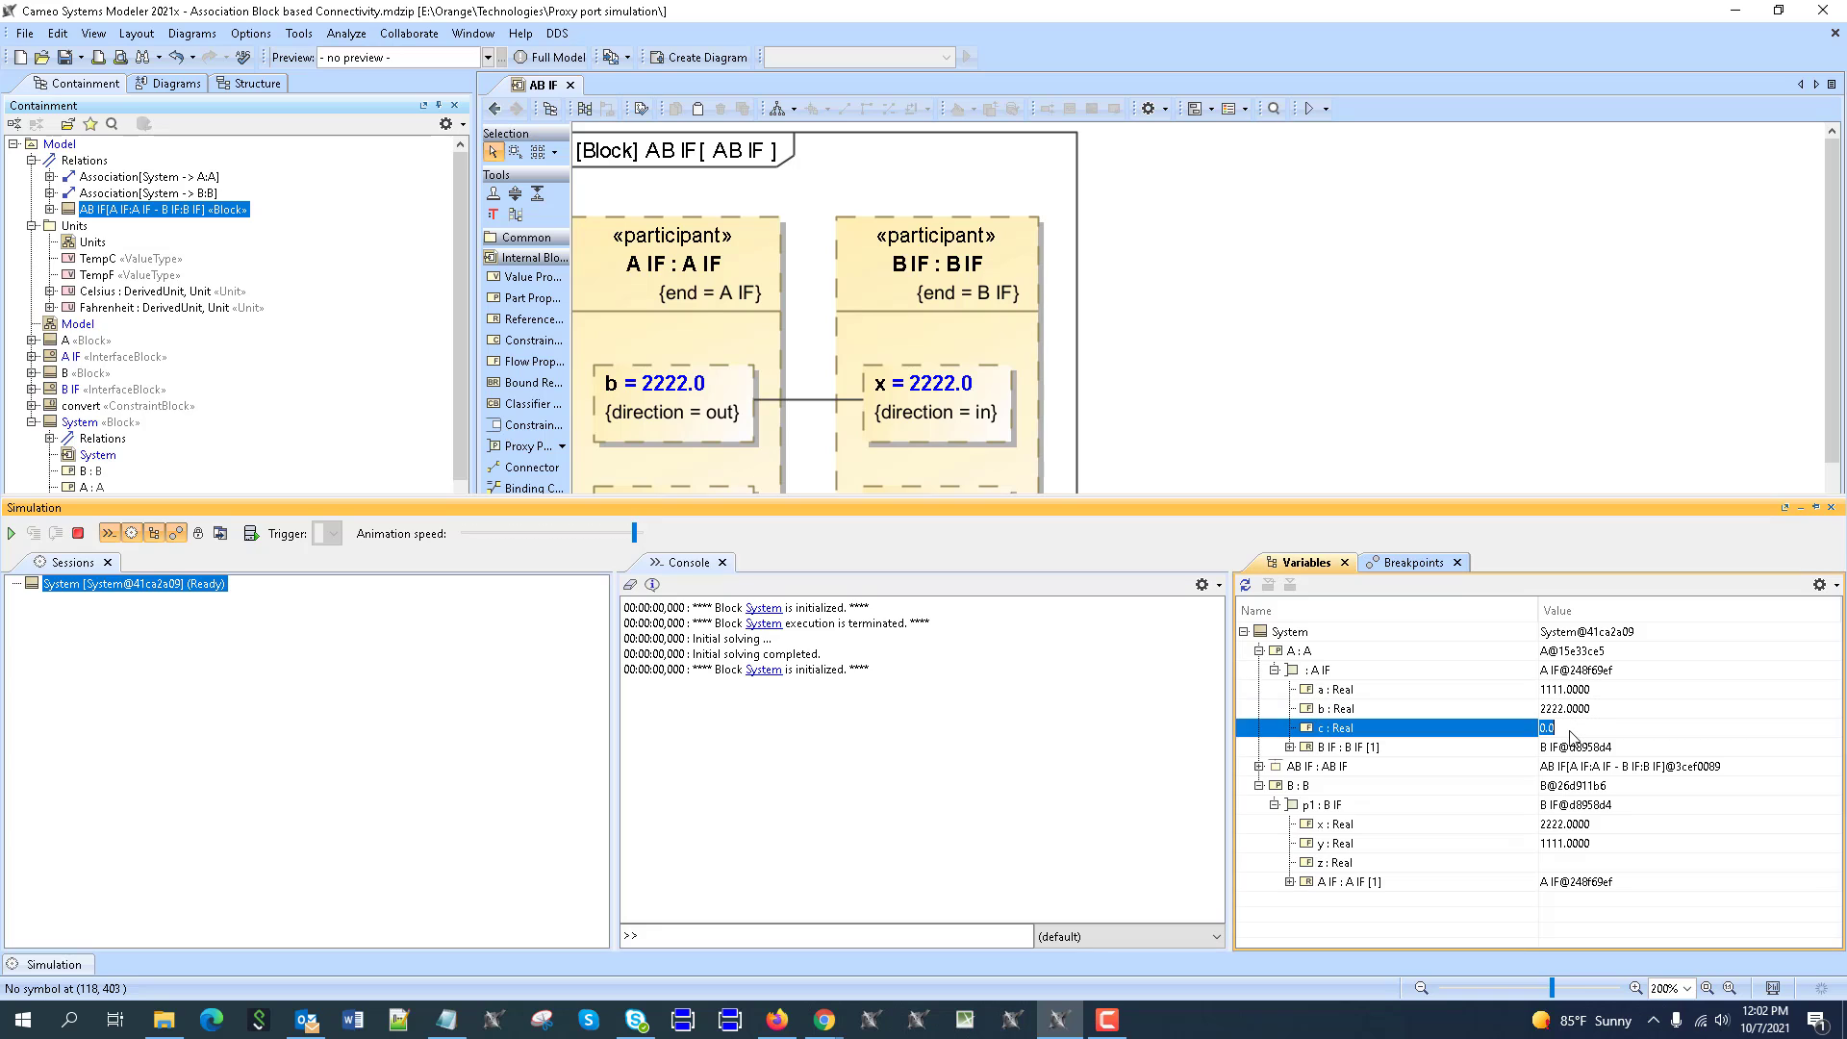
pyautogui.write('3333')
pyautogui.click(1545, 863)
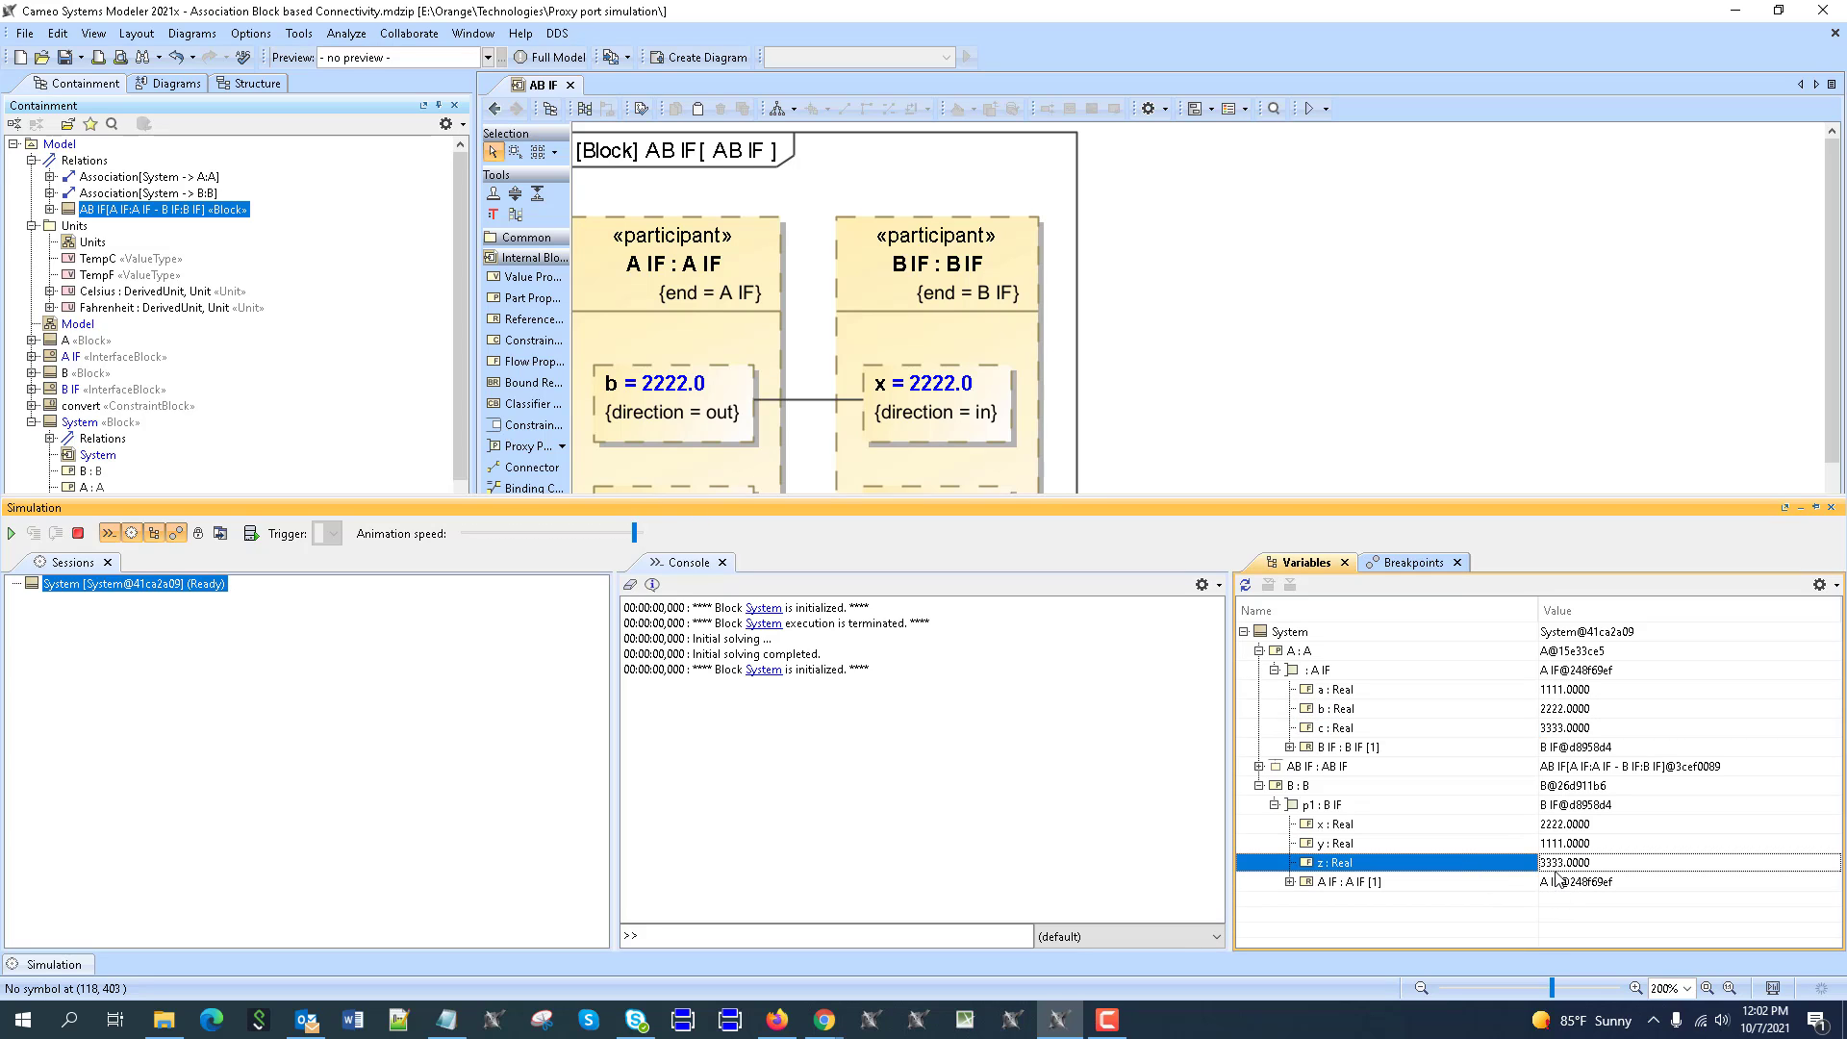
pyautogui.click(1830, 507)
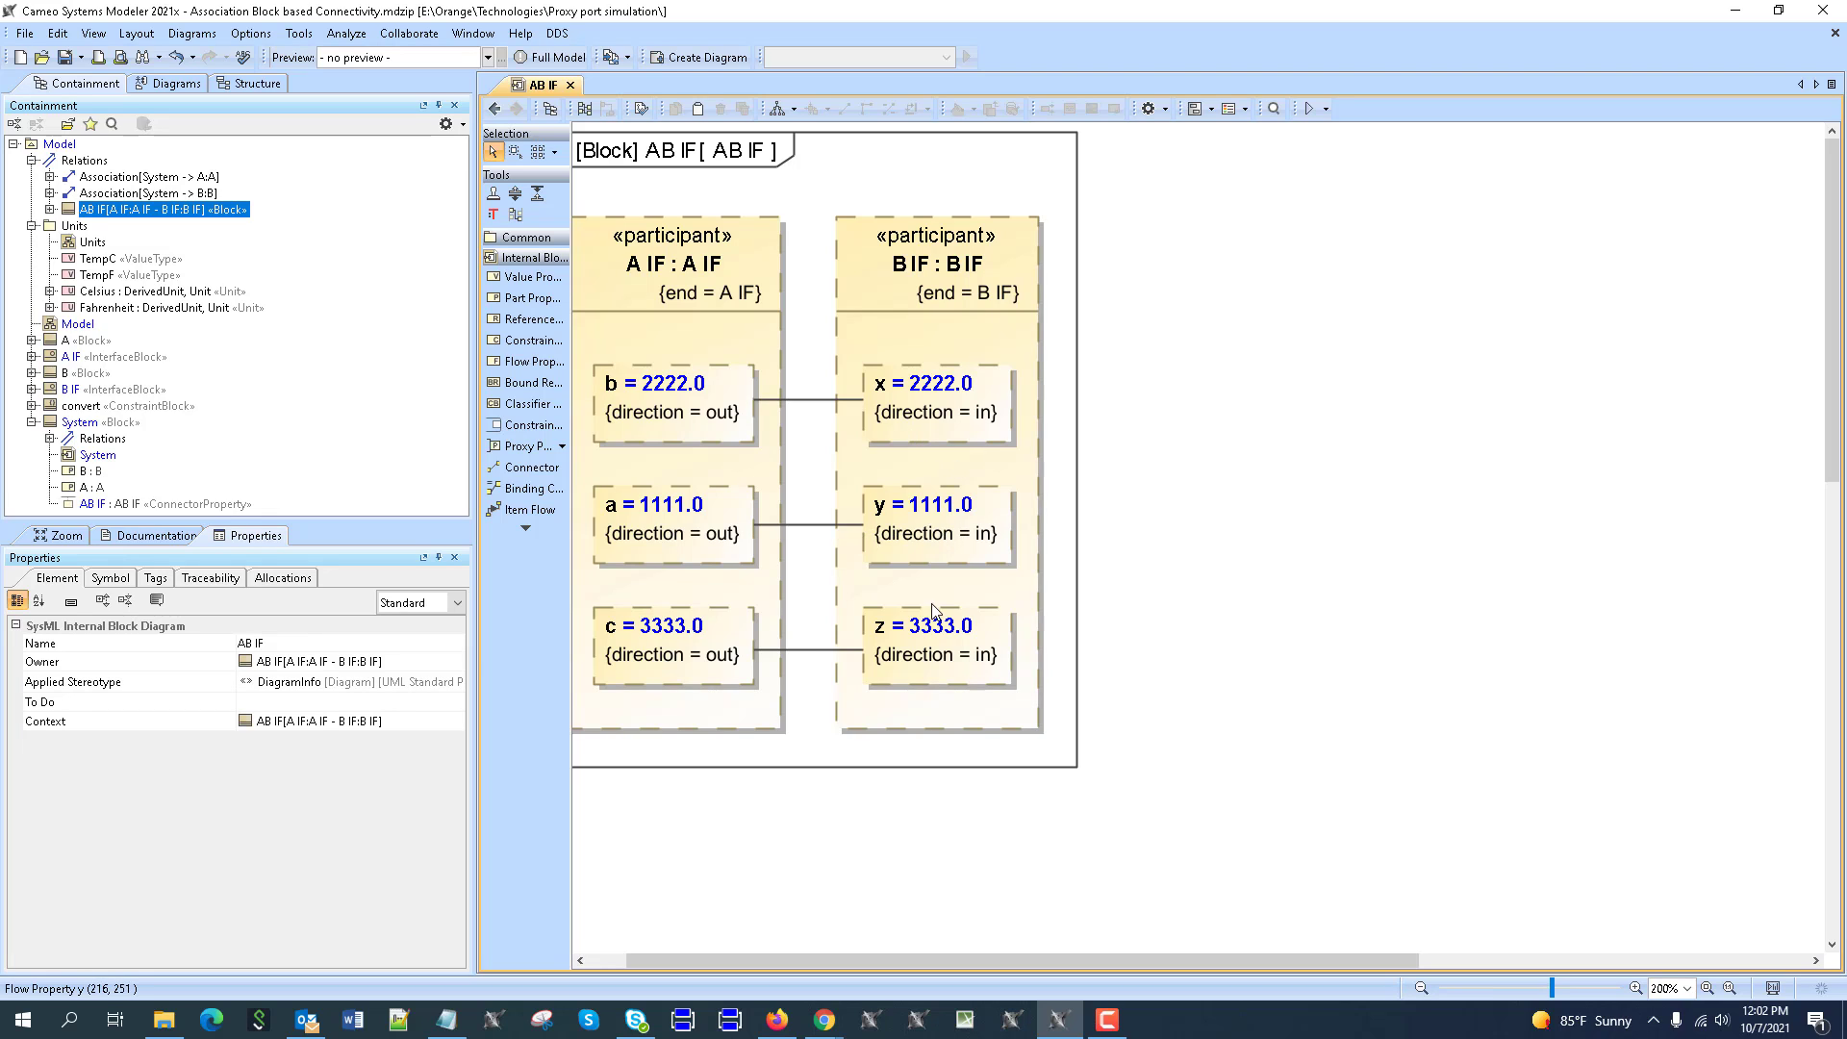
pyautogui.moveTo(933, 612)
# Step: Reattach the b–x connector's b end to flow property a
pyautogui.click(851, 402)
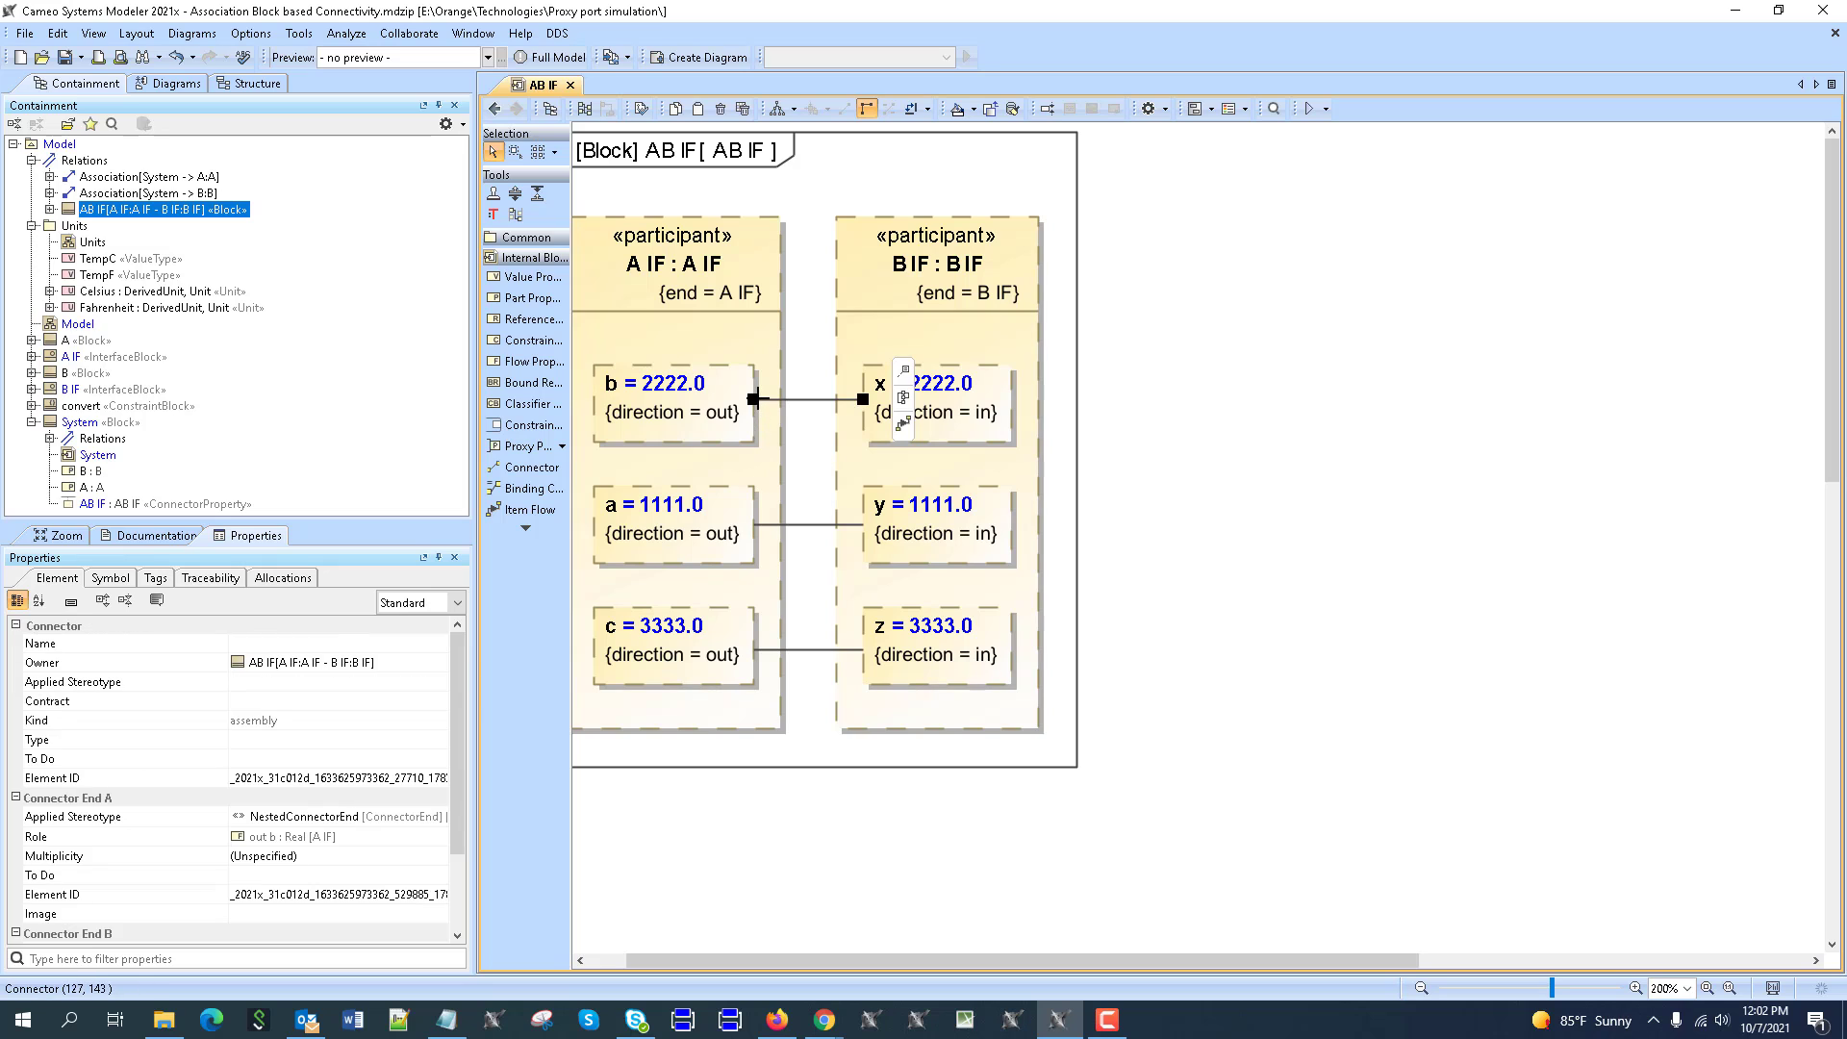
pyautogui.moveTo(753, 400); pyautogui.dragTo(728, 496)
pyautogui.click(1144, 402)
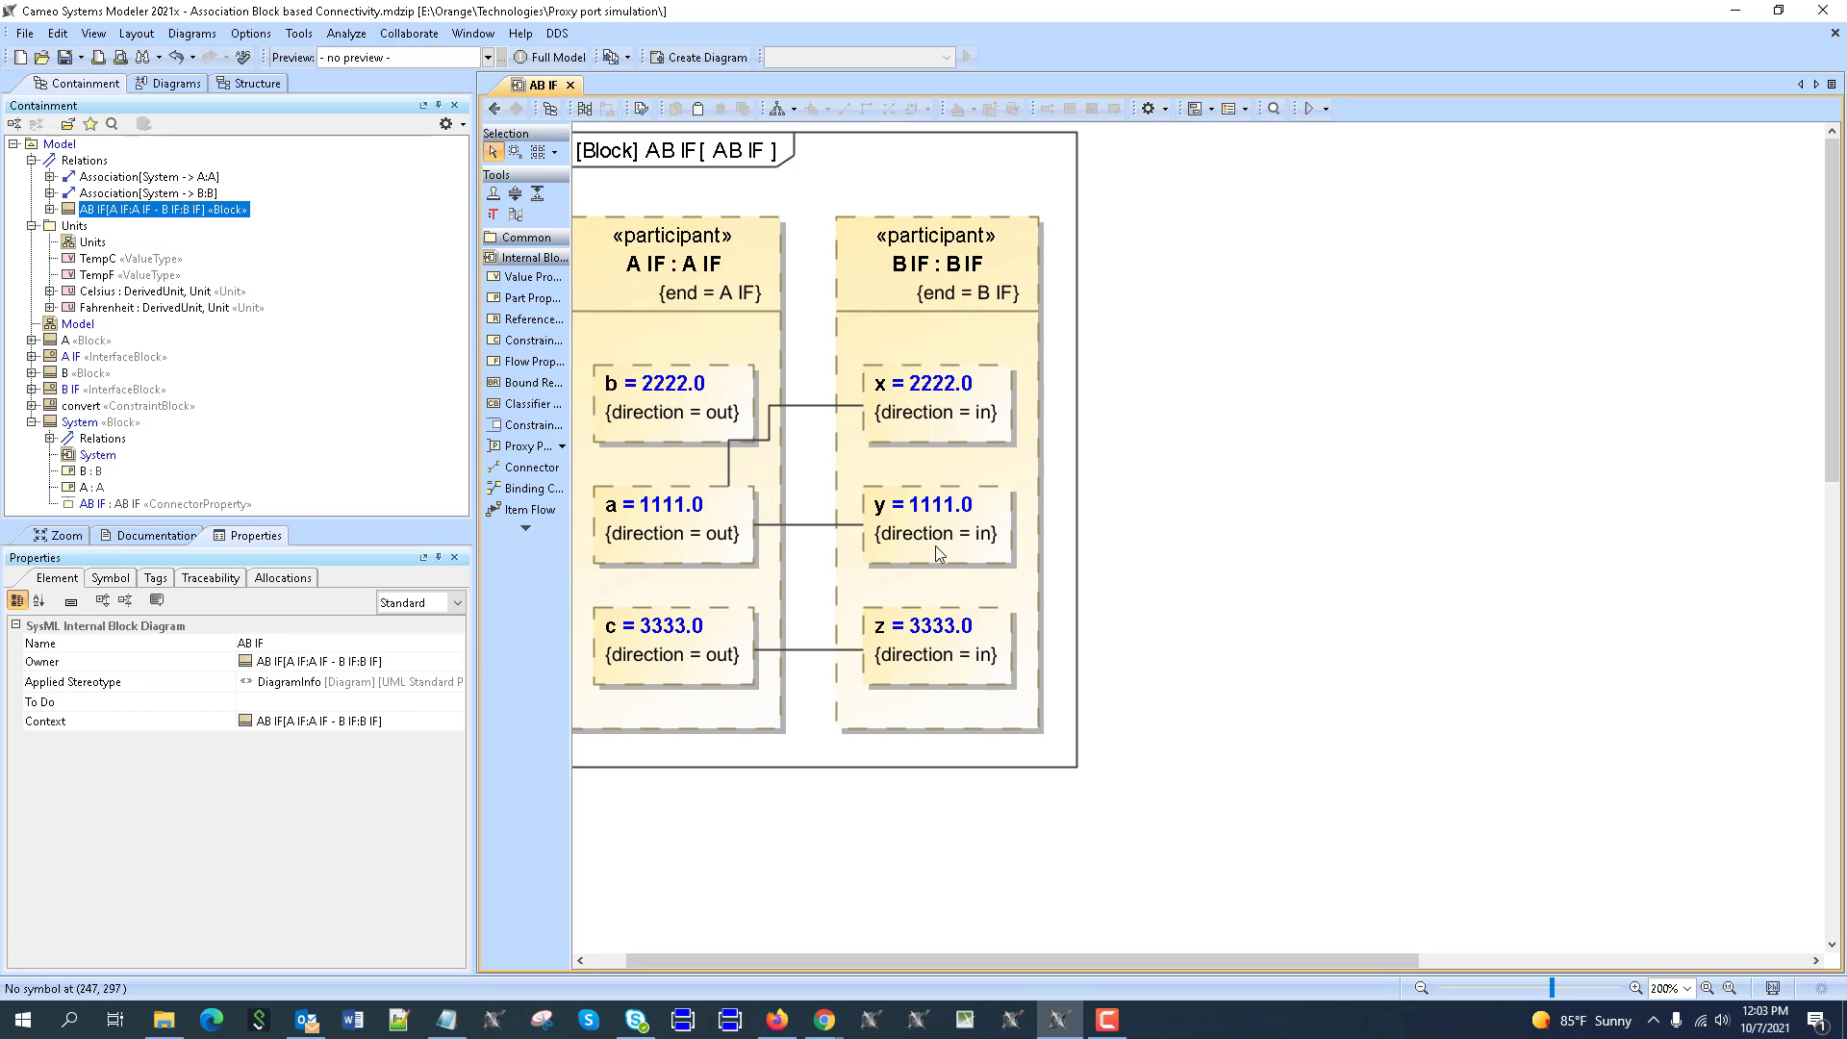
# Step: Delete the a–x, a–y and c–z connectors and move B IF further right
pyautogui.click(847, 405)
pyautogui.press('Delete')
pyautogui.click(827, 525)
pyautogui.press('Delete')
pyautogui.click(815, 650)
pyautogui.press('Delete')
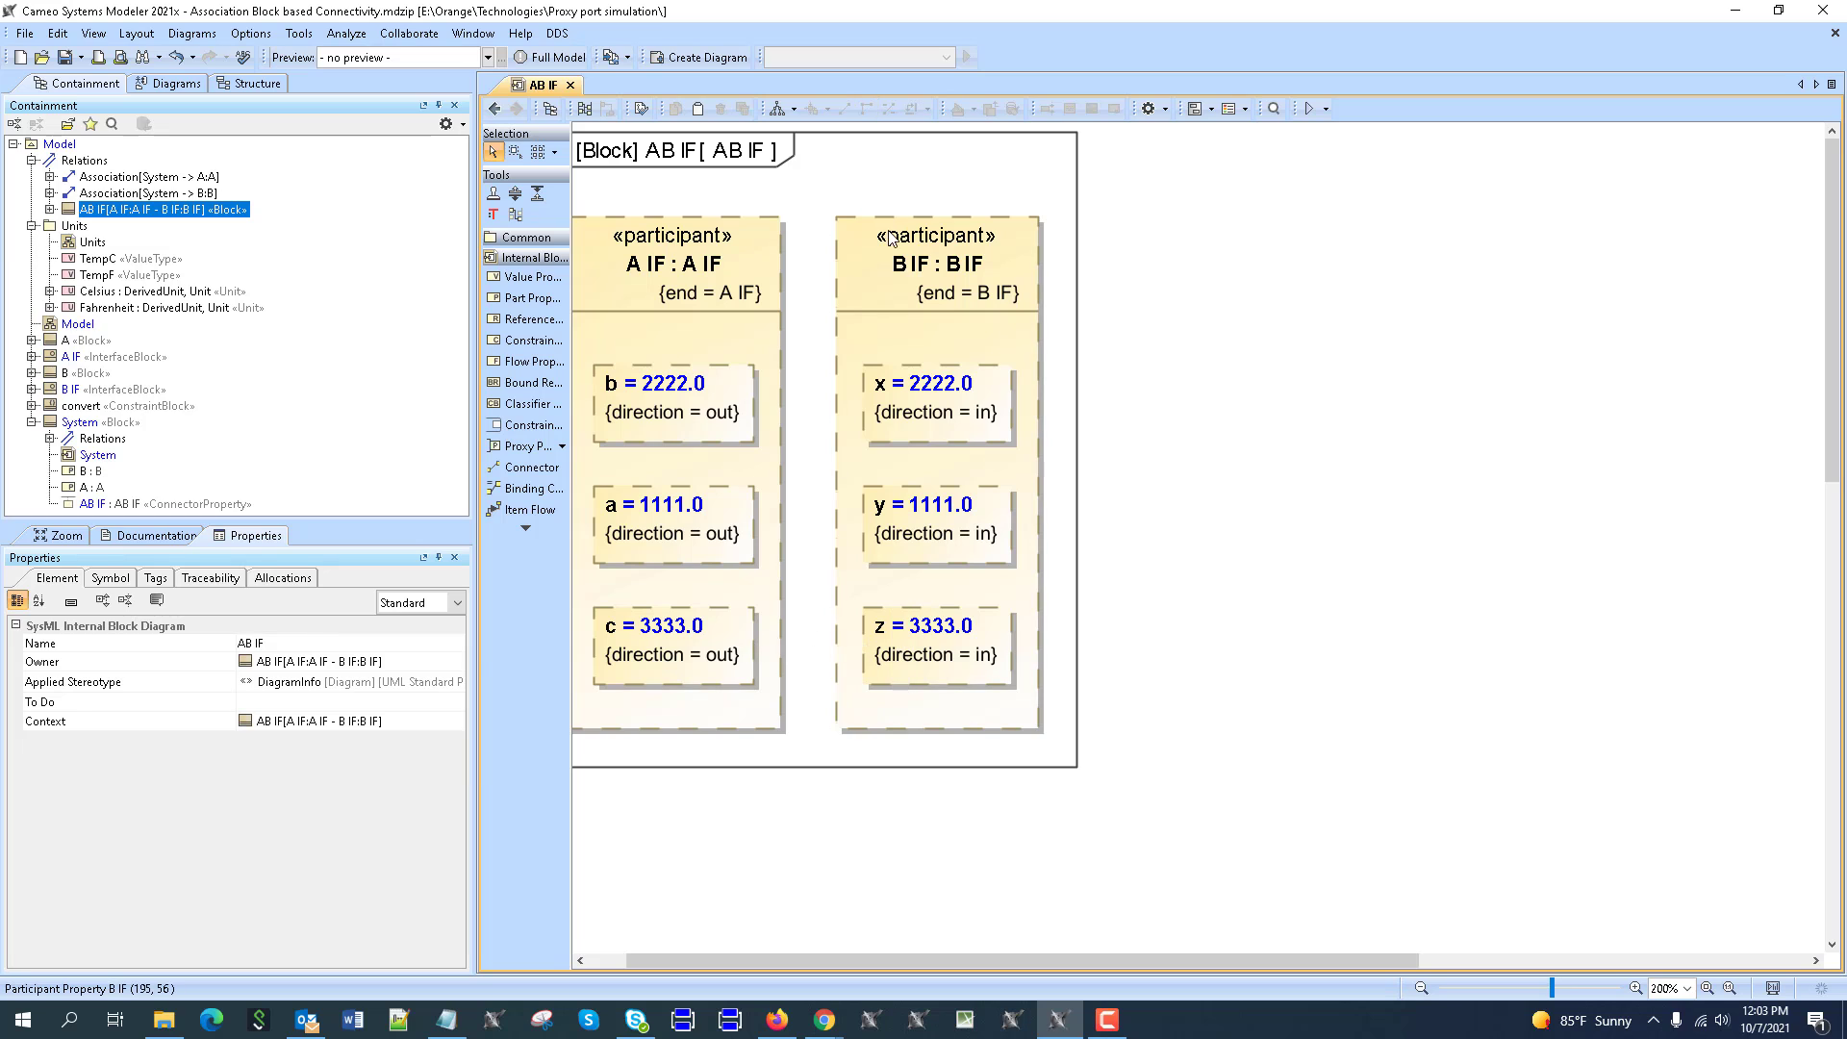
pyautogui.moveTo(890, 240); pyautogui.dragTo(1011, 240)
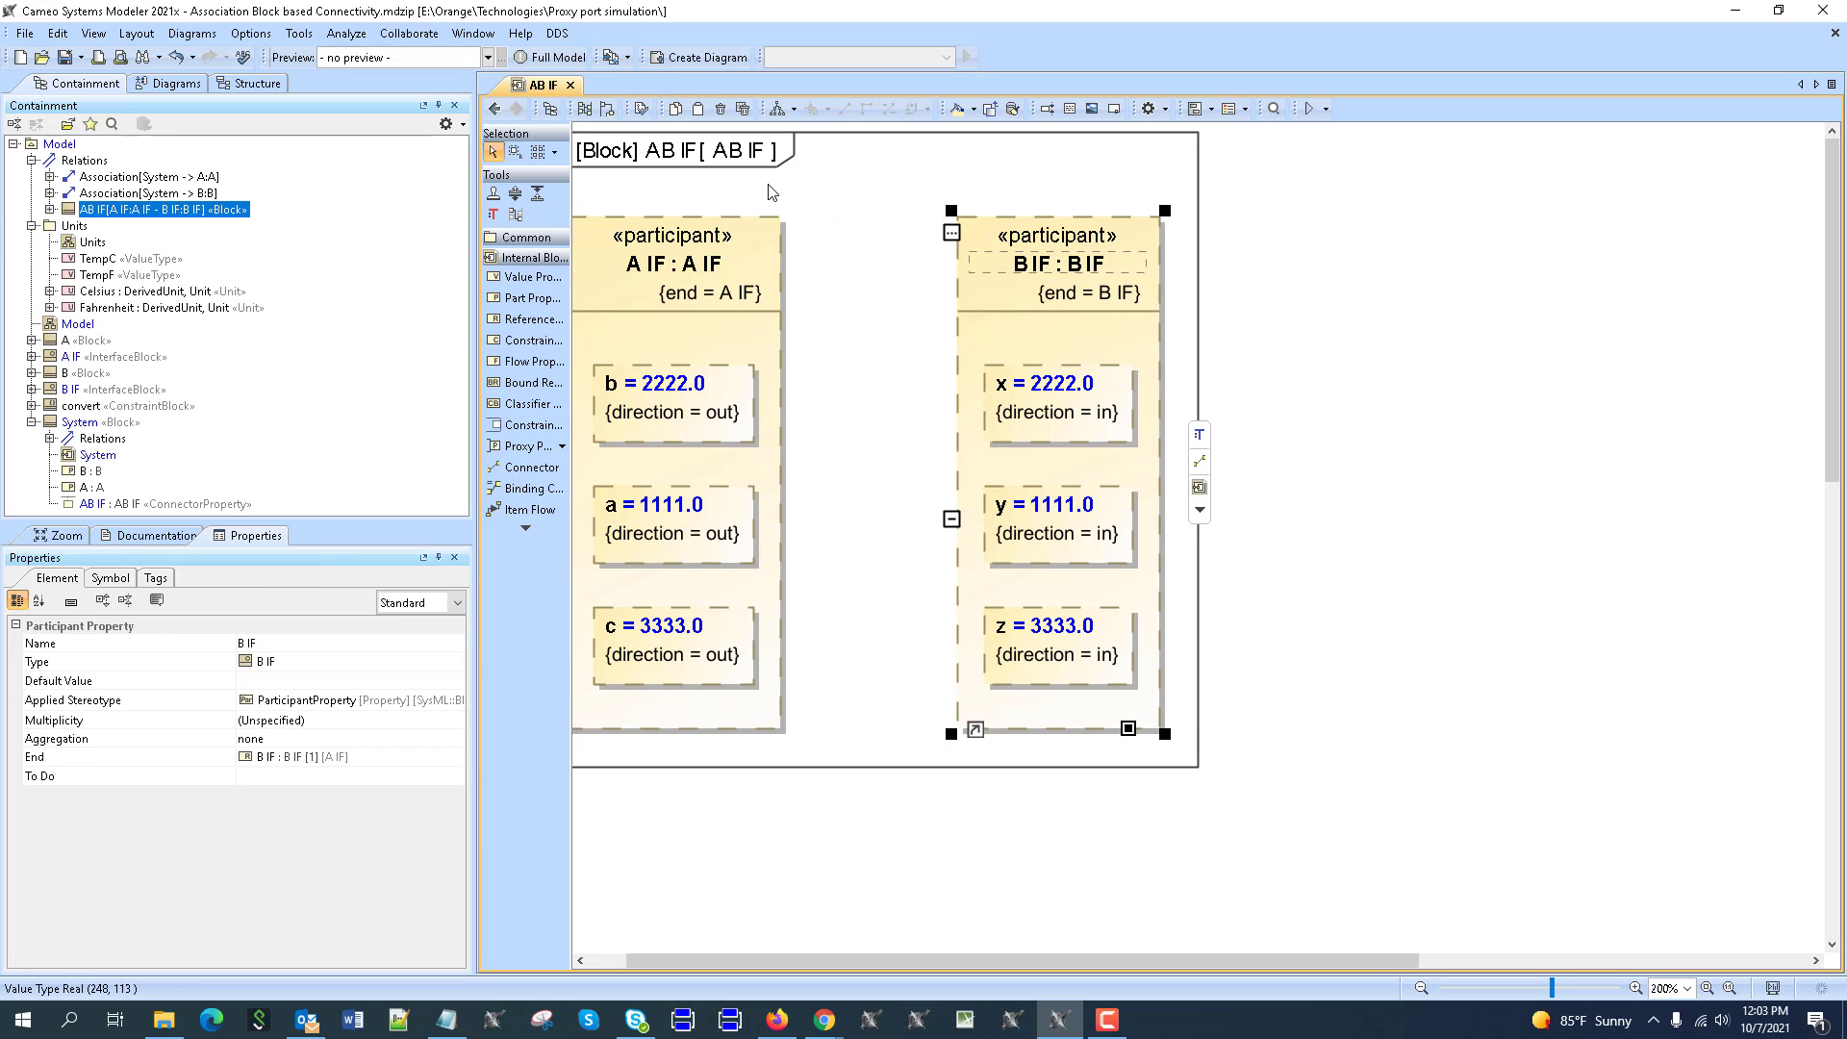
pyautogui.click(710, 190)
# Step: On the Model diagram, rename A IF's a and B IF's y to temp
pyautogui.click(494, 109)
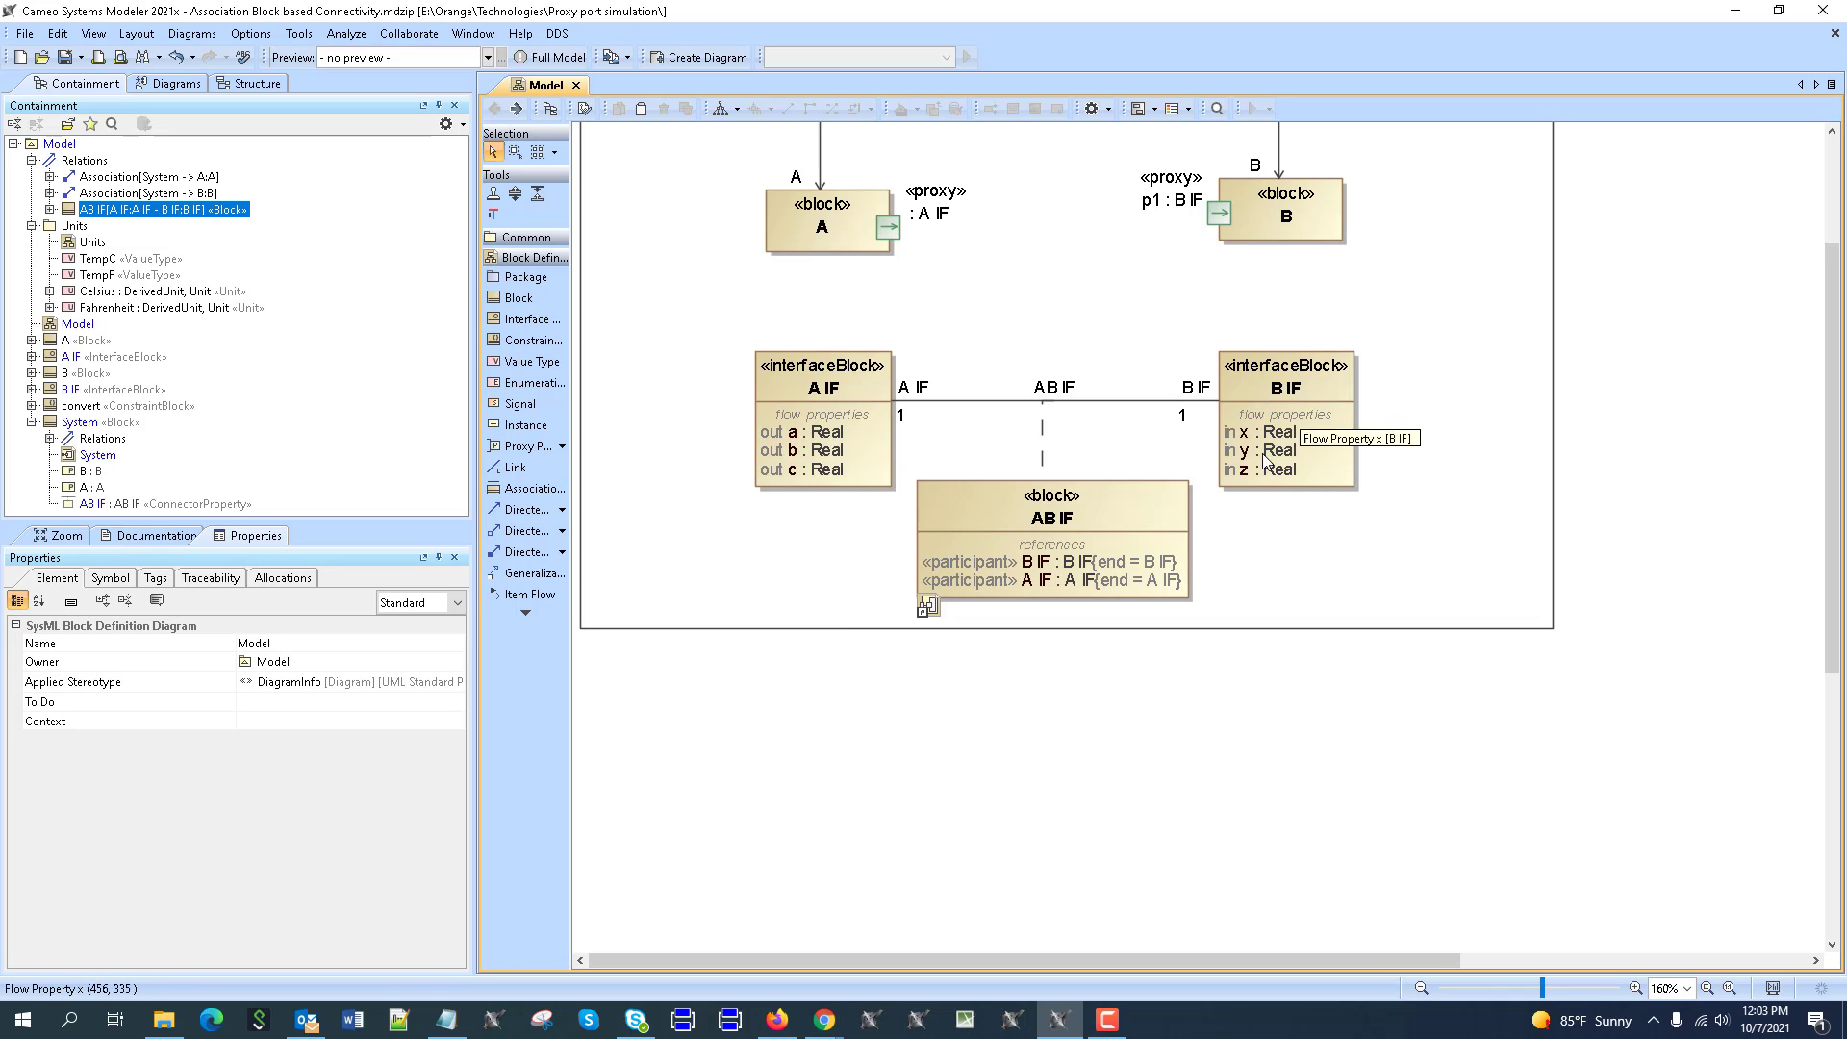
pyautogui.click(795, 440)
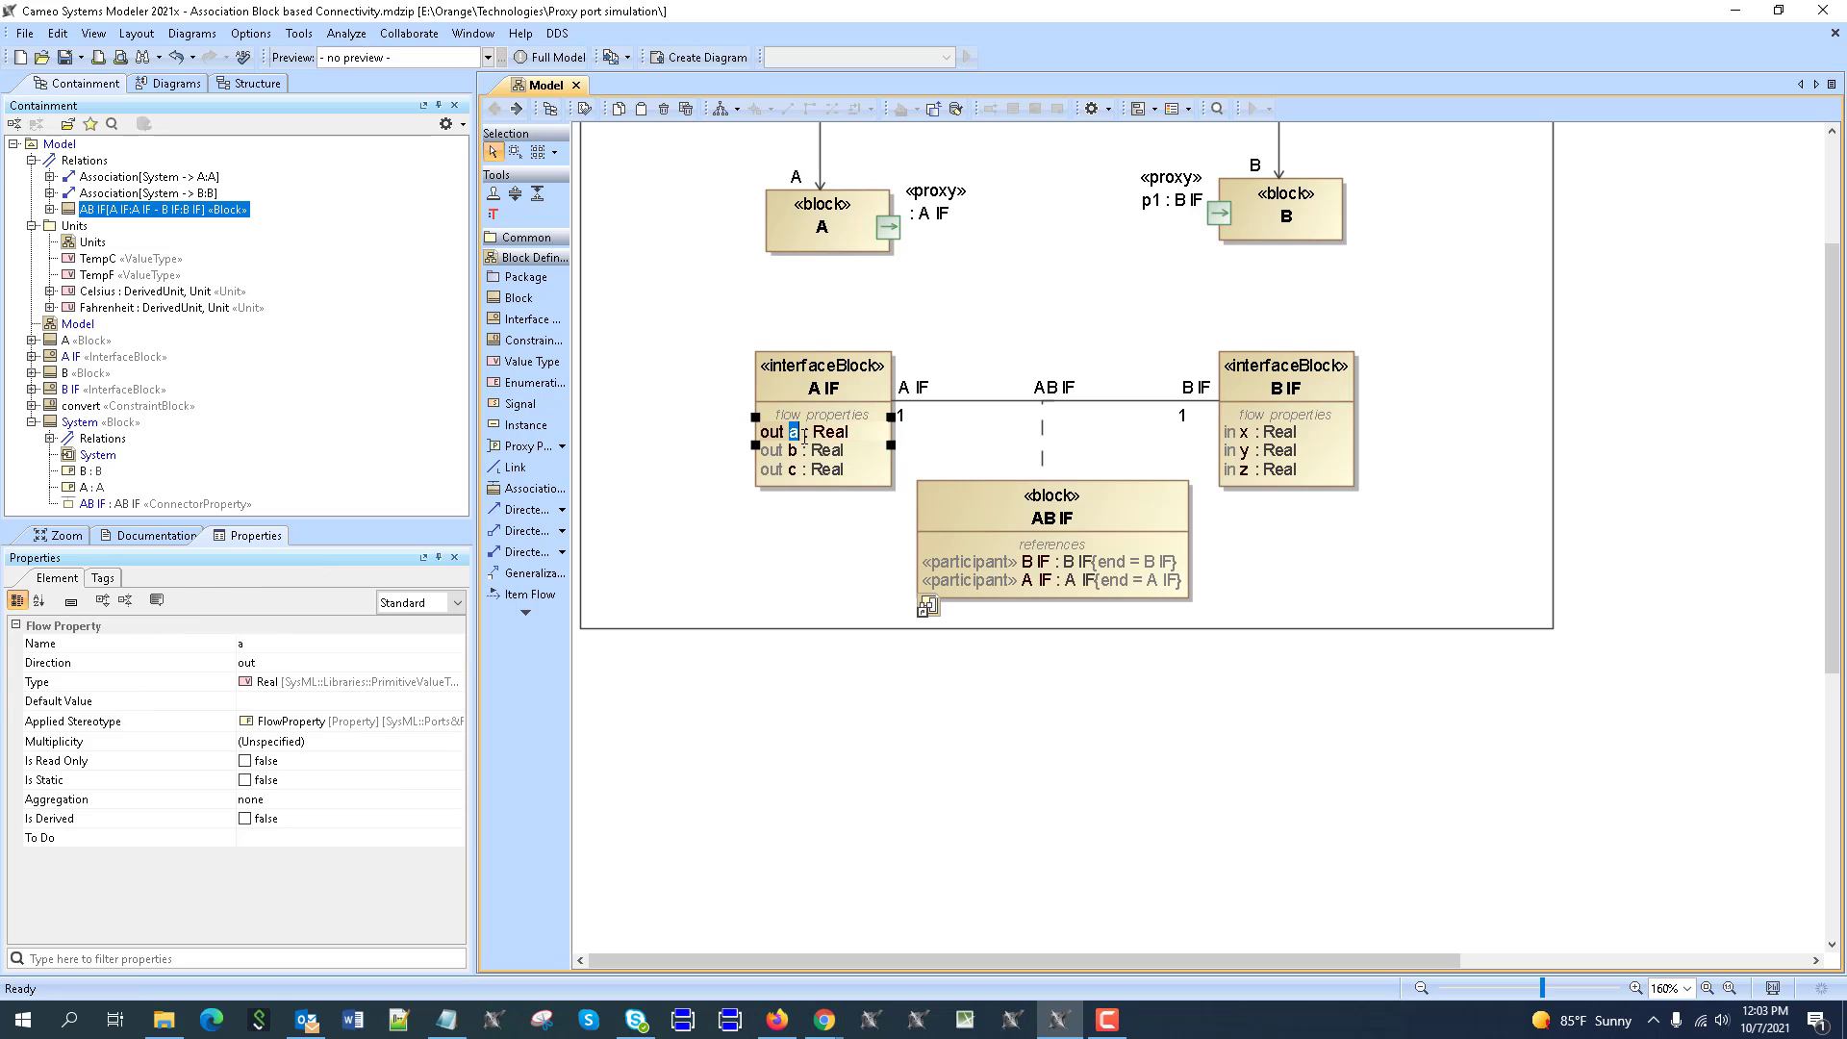
pyautogui.write('temp')
pyautogui.click(1202, 539)
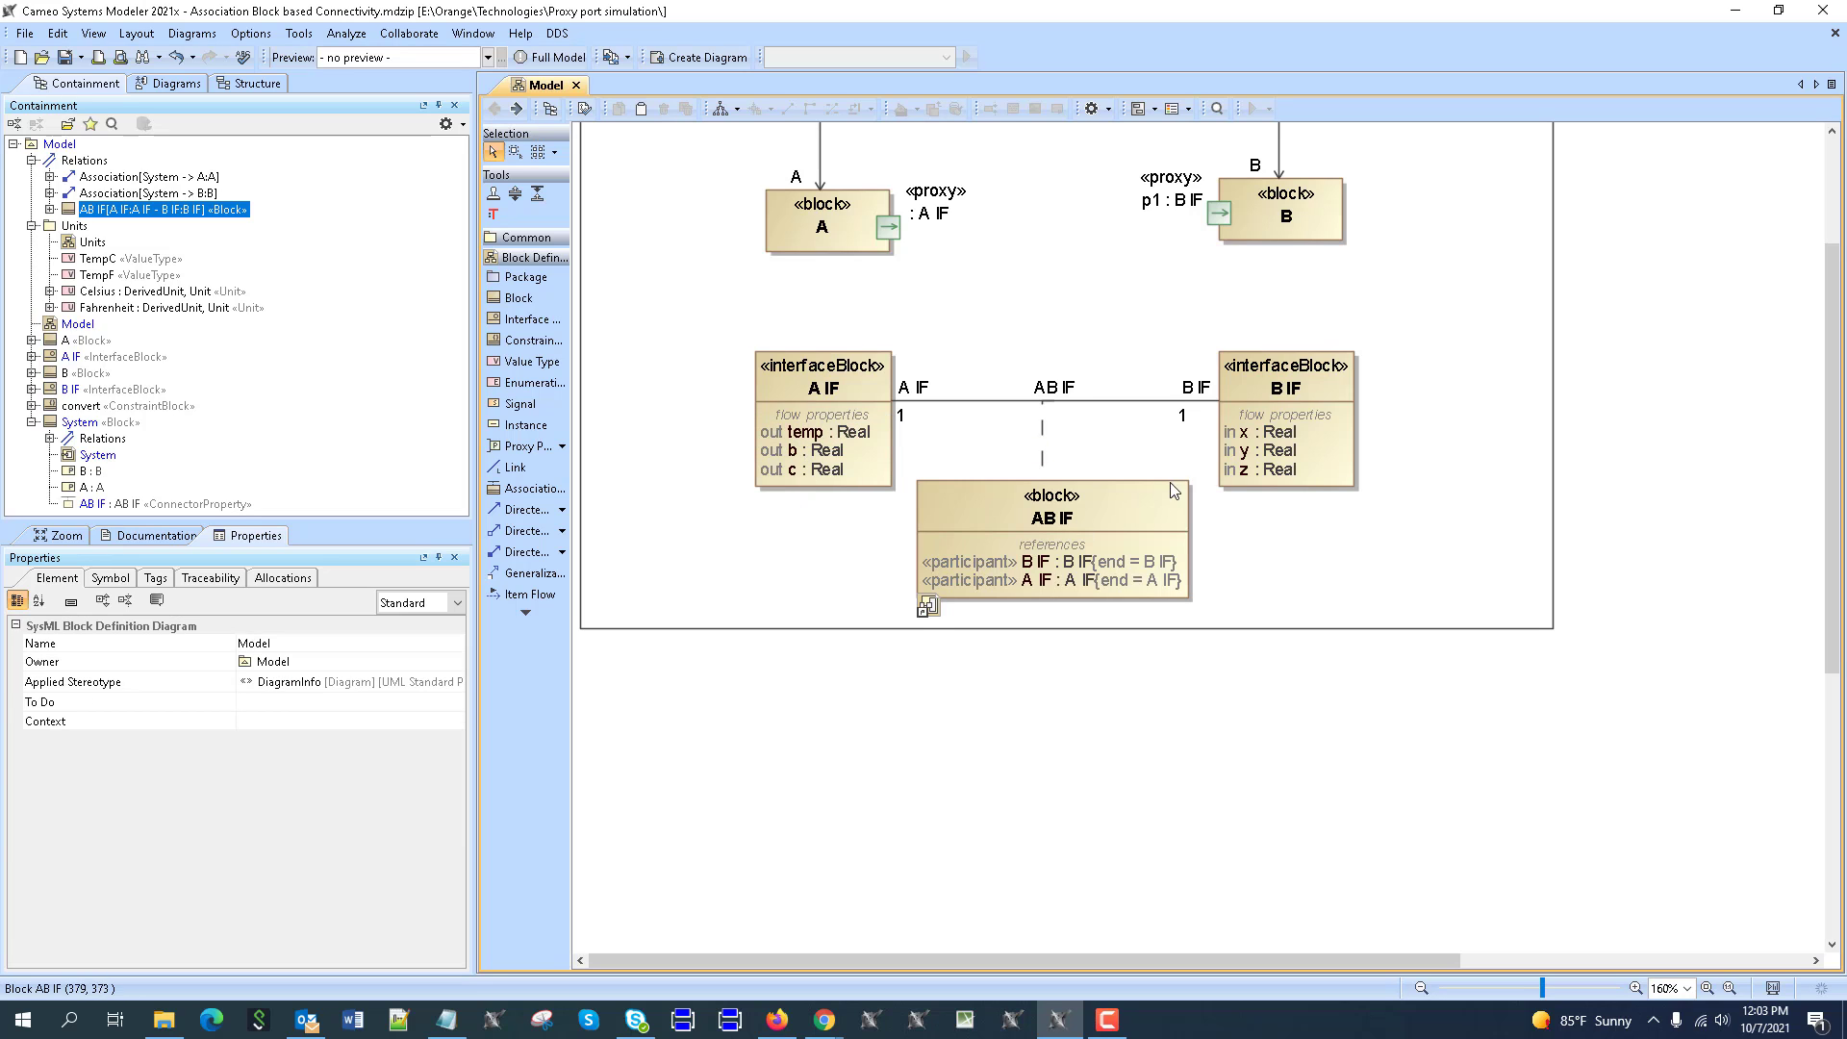
pyautogui.click(1248, 460)
pyautogui.click(1248, 458)
pyautogui.write('temp')
pyautogui.click(1422, 606)
# Step: Type A IF's temp as TempF and B IF's temp as TempC from the Containment tree
pyautogui.click(106, 259)
pyautogui.moveTo(823, 445)
pyautogui.mouseDown()
pyautogui.moveTo(465, 384)
pyautogui.moveTo(116, 274)
pyautogui.moveTo(801, 438)
pyautogui.mouseUp()
pyautogui.moveTo(891, 378); pyautogui.dragTo(791, 391)
pyautogui.click(747, 580)
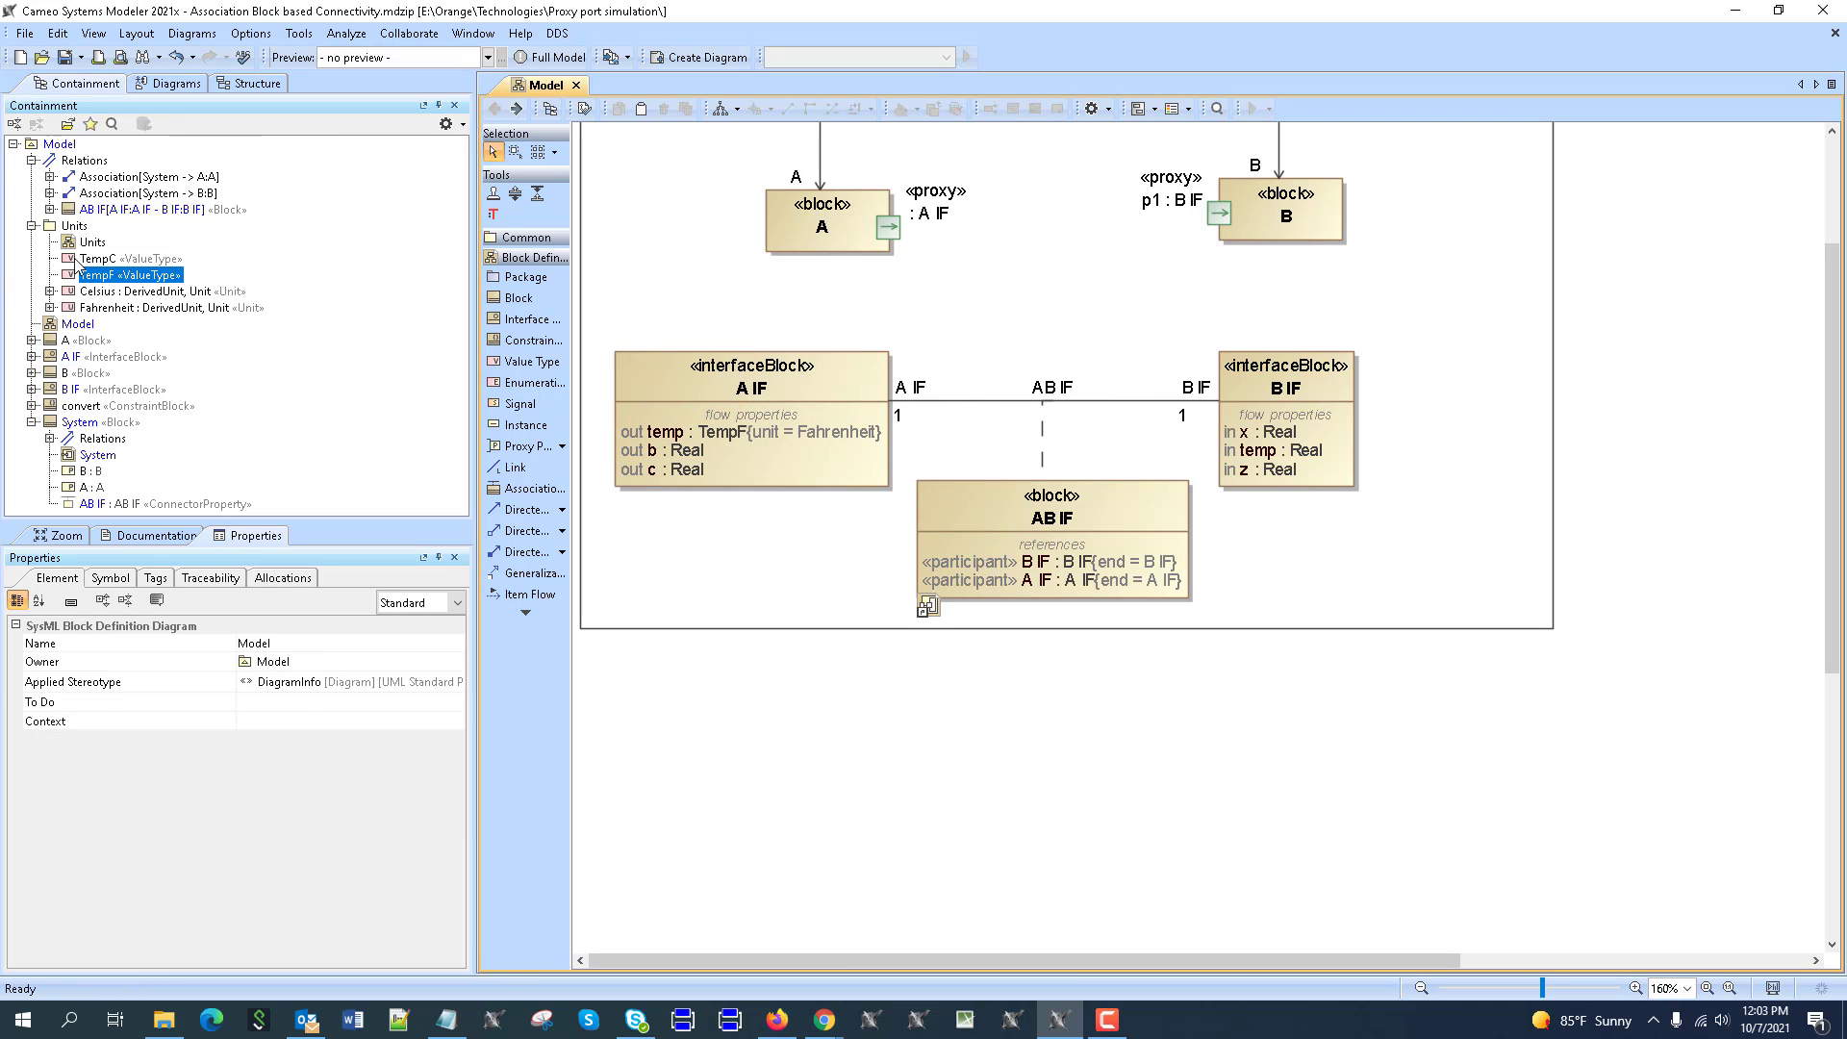
pyautogui.click(116, 258)
pyautogui.moveTo(1327, 520); pyautogui.dragTo(1279, 450)
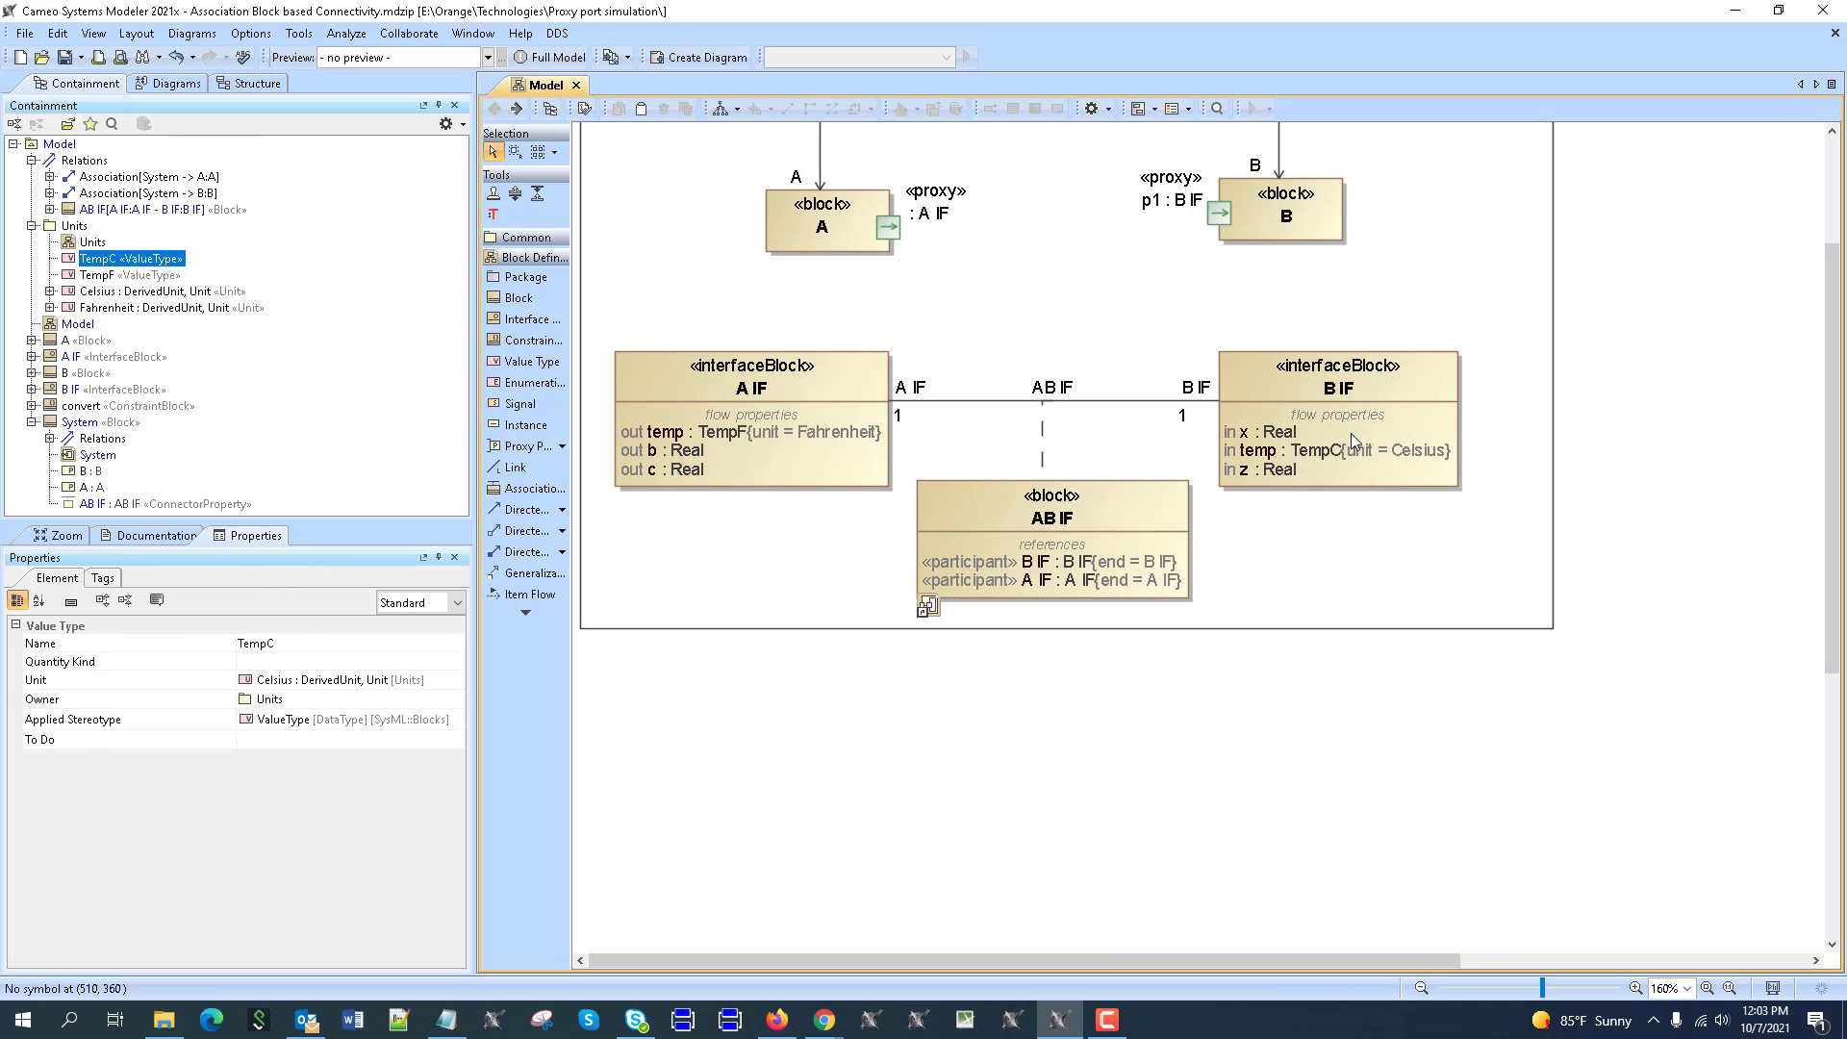
pyautogui.press('Escape')
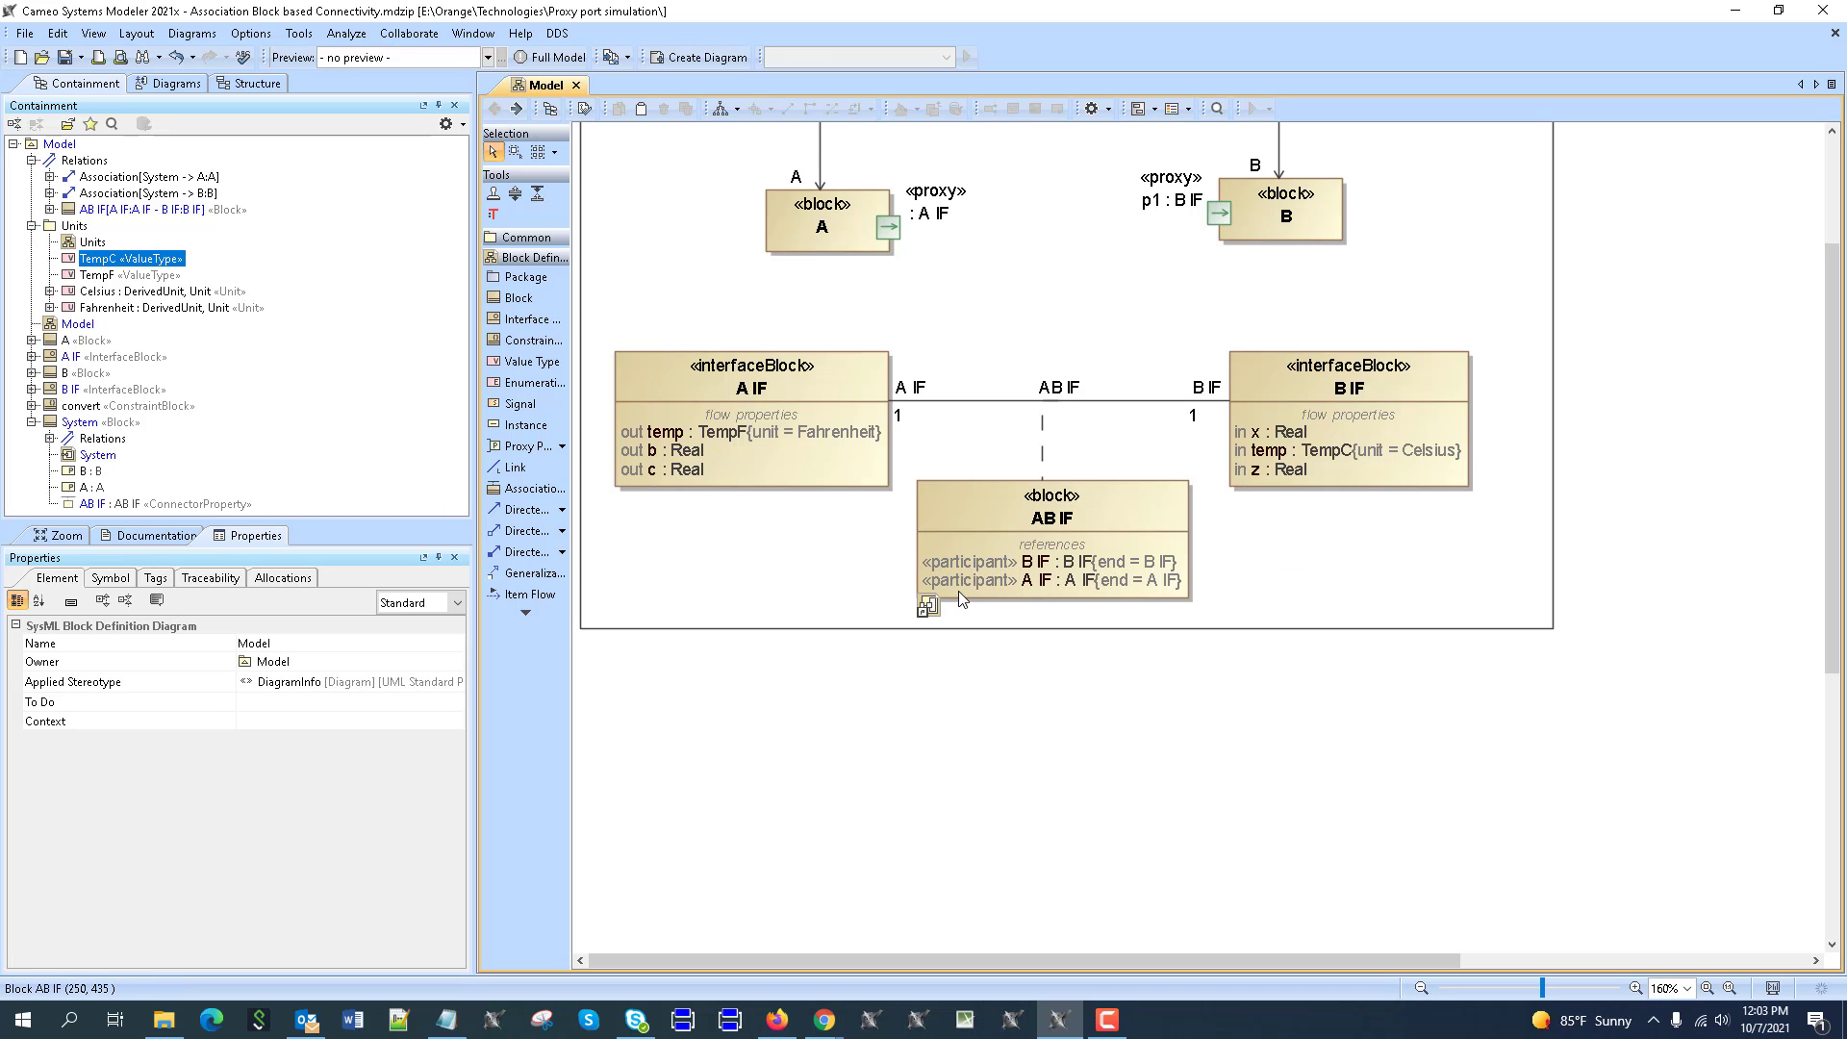
# Step: On the AB IF internal block diagram, connect A IF's temp to B IF's temp and nudge the connector down
pyautogui.doubleClick(1007, 512)
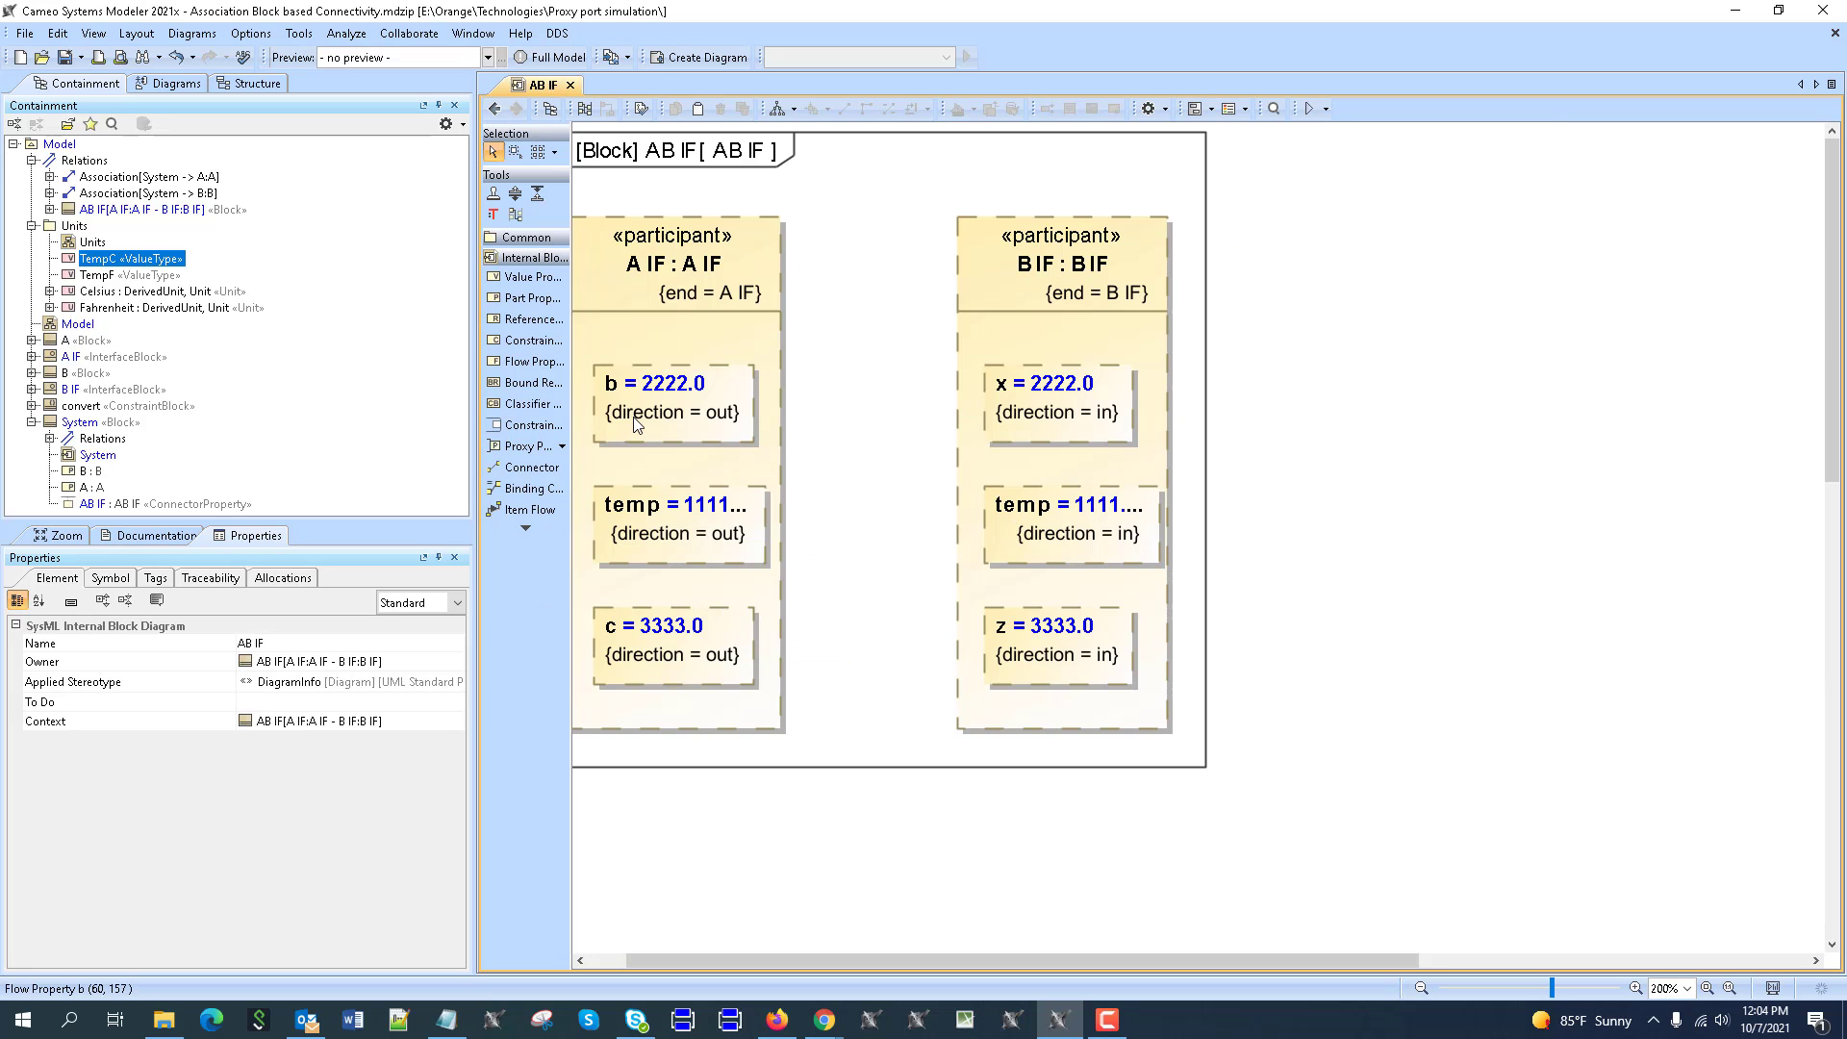
pyautogui.click(696, 524)
pyautogui.moveTo(811, 526); pyautogui.dragTo(992, 505)
pyautogui.click(878, 499)
pyautogui.moveTo(879, 500); pyautogui.dragTo(879, 513)
# Step: Shift the B IF participant further right to lengthen the temp connector
pyautogui.moveTo(1110, 255); pyautogui.dragTo(1204, 255)
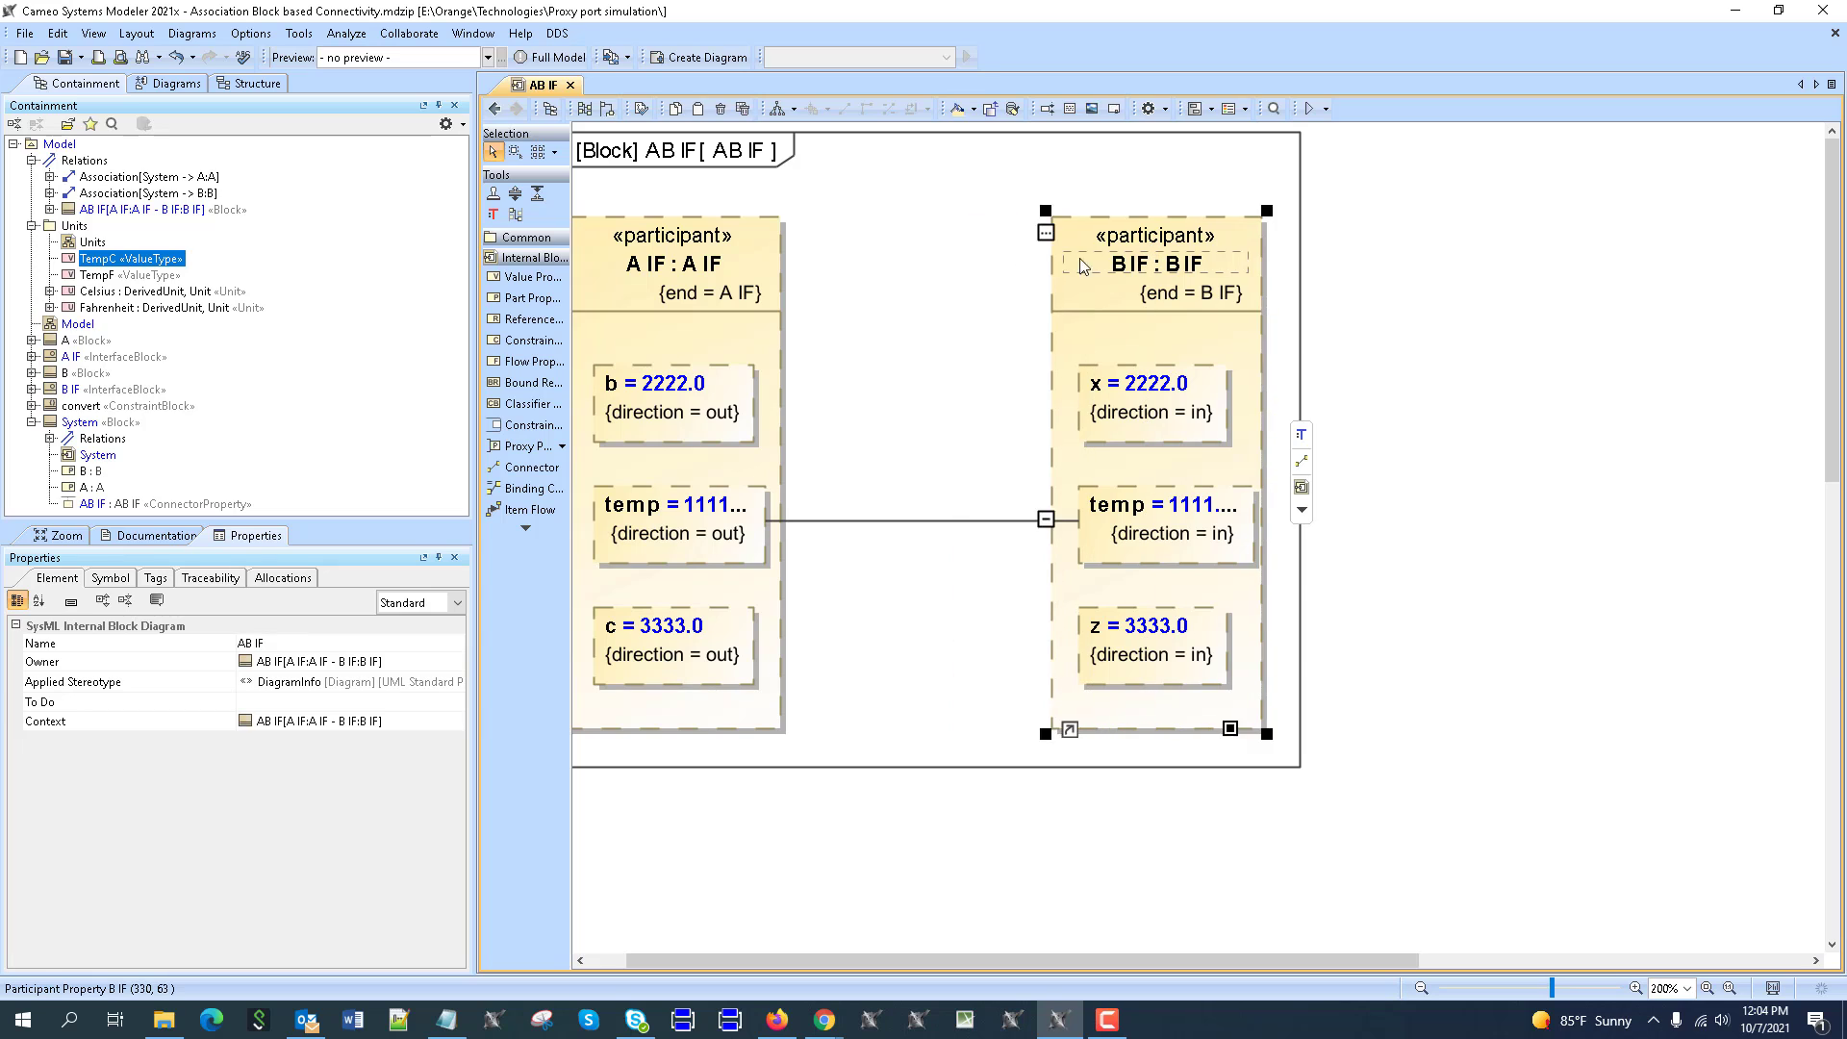
pyautogui.click(900, 401)
pyautogui.moveTo(811, 966); pyautogui.dragTo(689, 964)
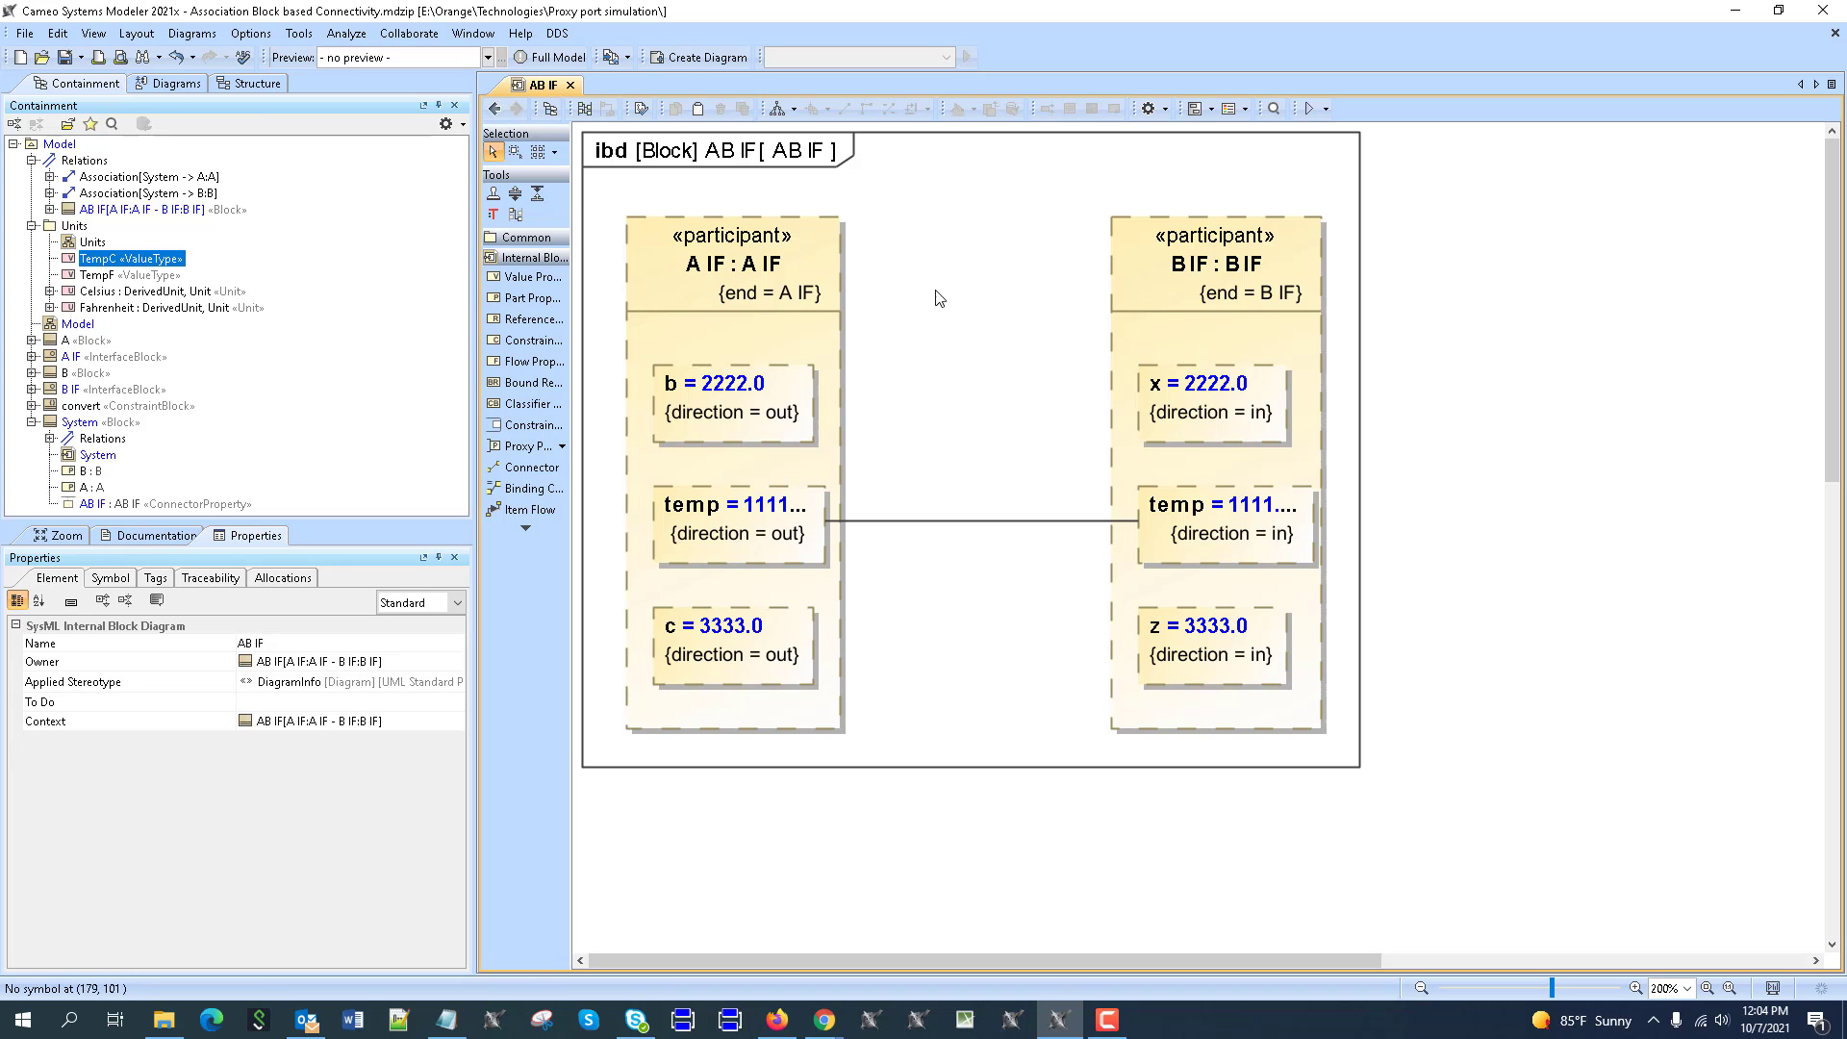
# Step: Change the AB IF diagram's type to Parametric Diagram via Refactor > Change Type To
pyautogui.rightClick(987, 195)
pyautogui.click(955, 183)
pyautogui.rightClick(951, 175)
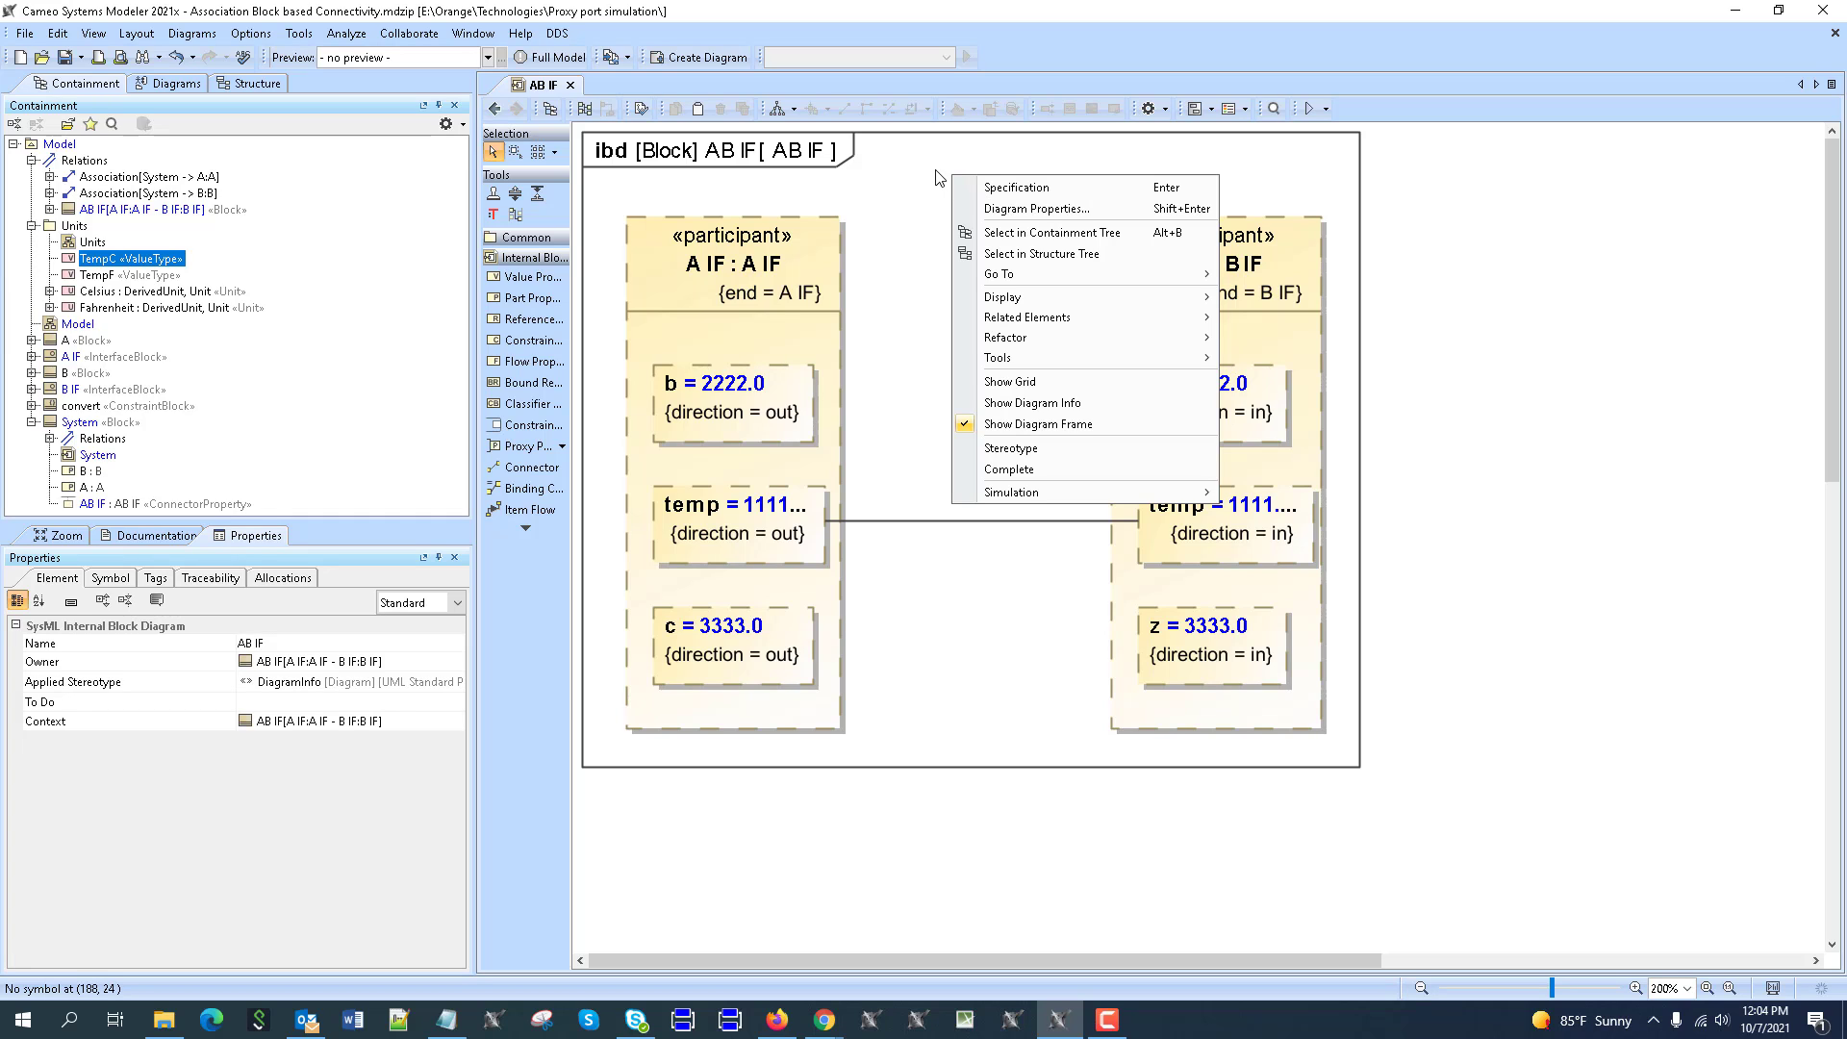
pyautogui.moveTo(1048, 345)
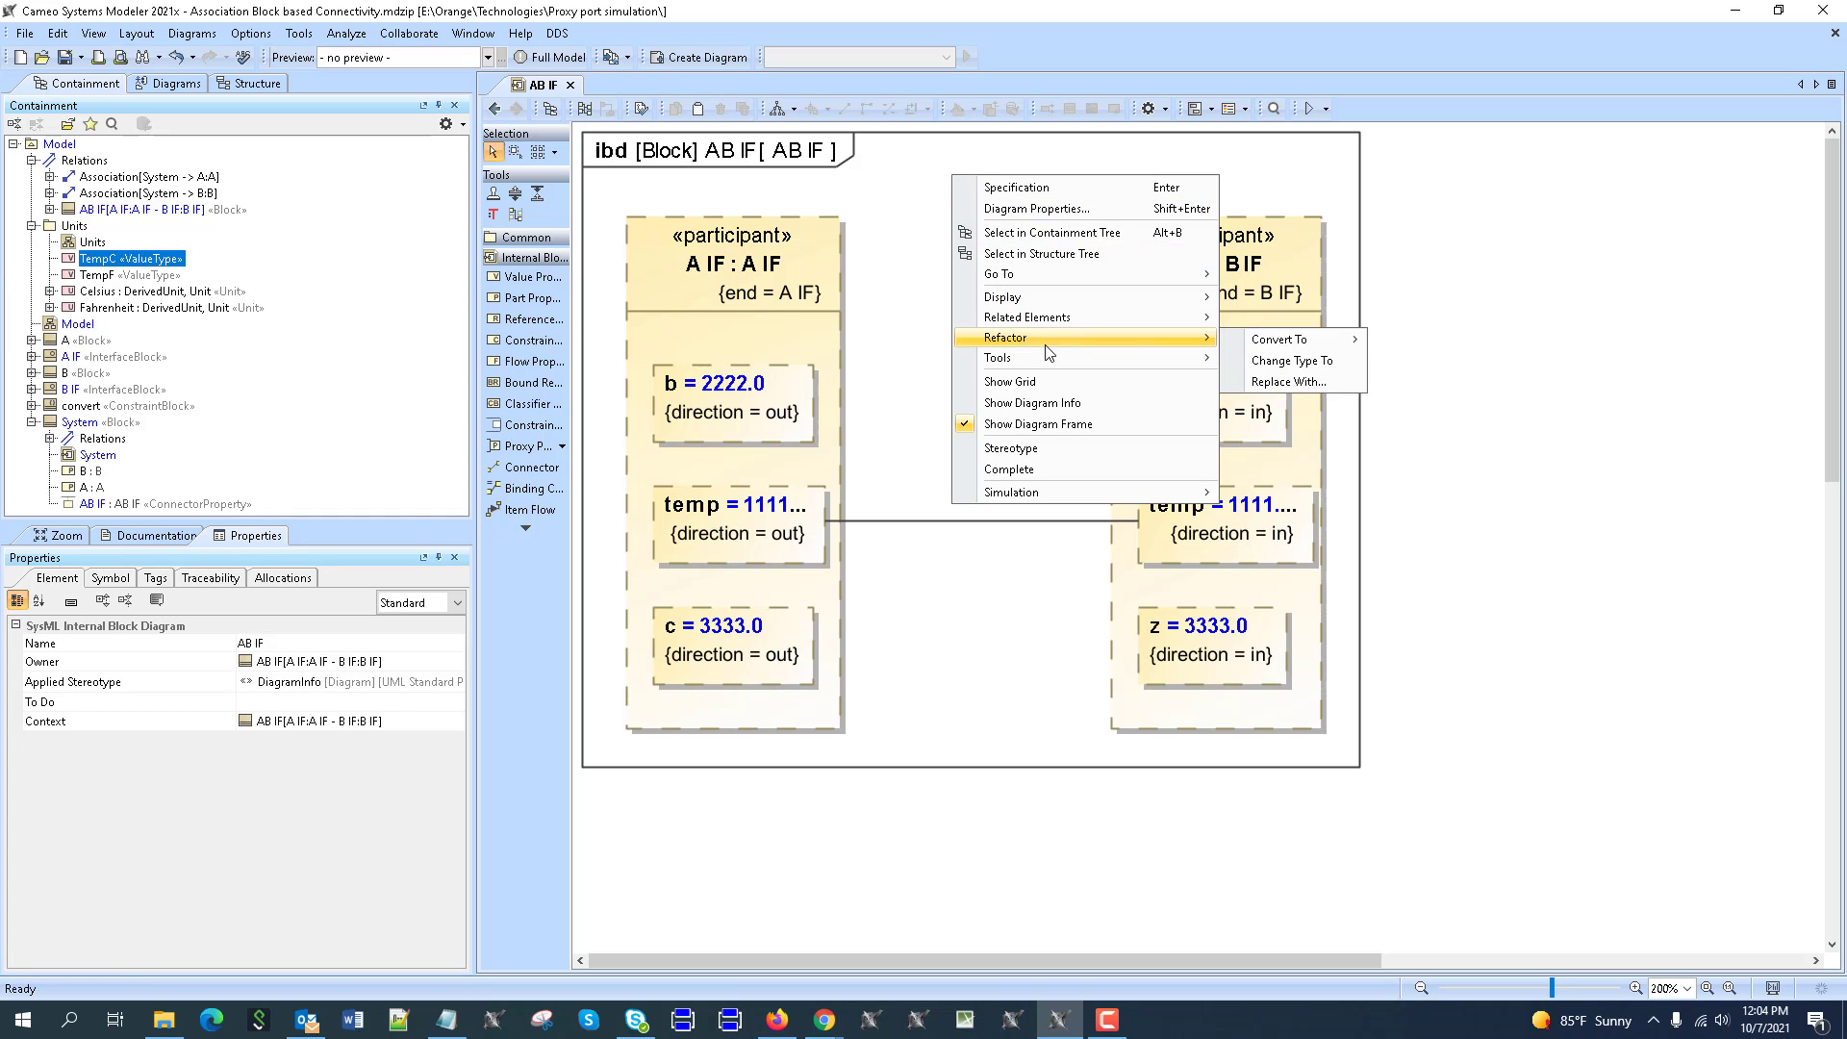
pyautogui.moveTo(1339, 346)
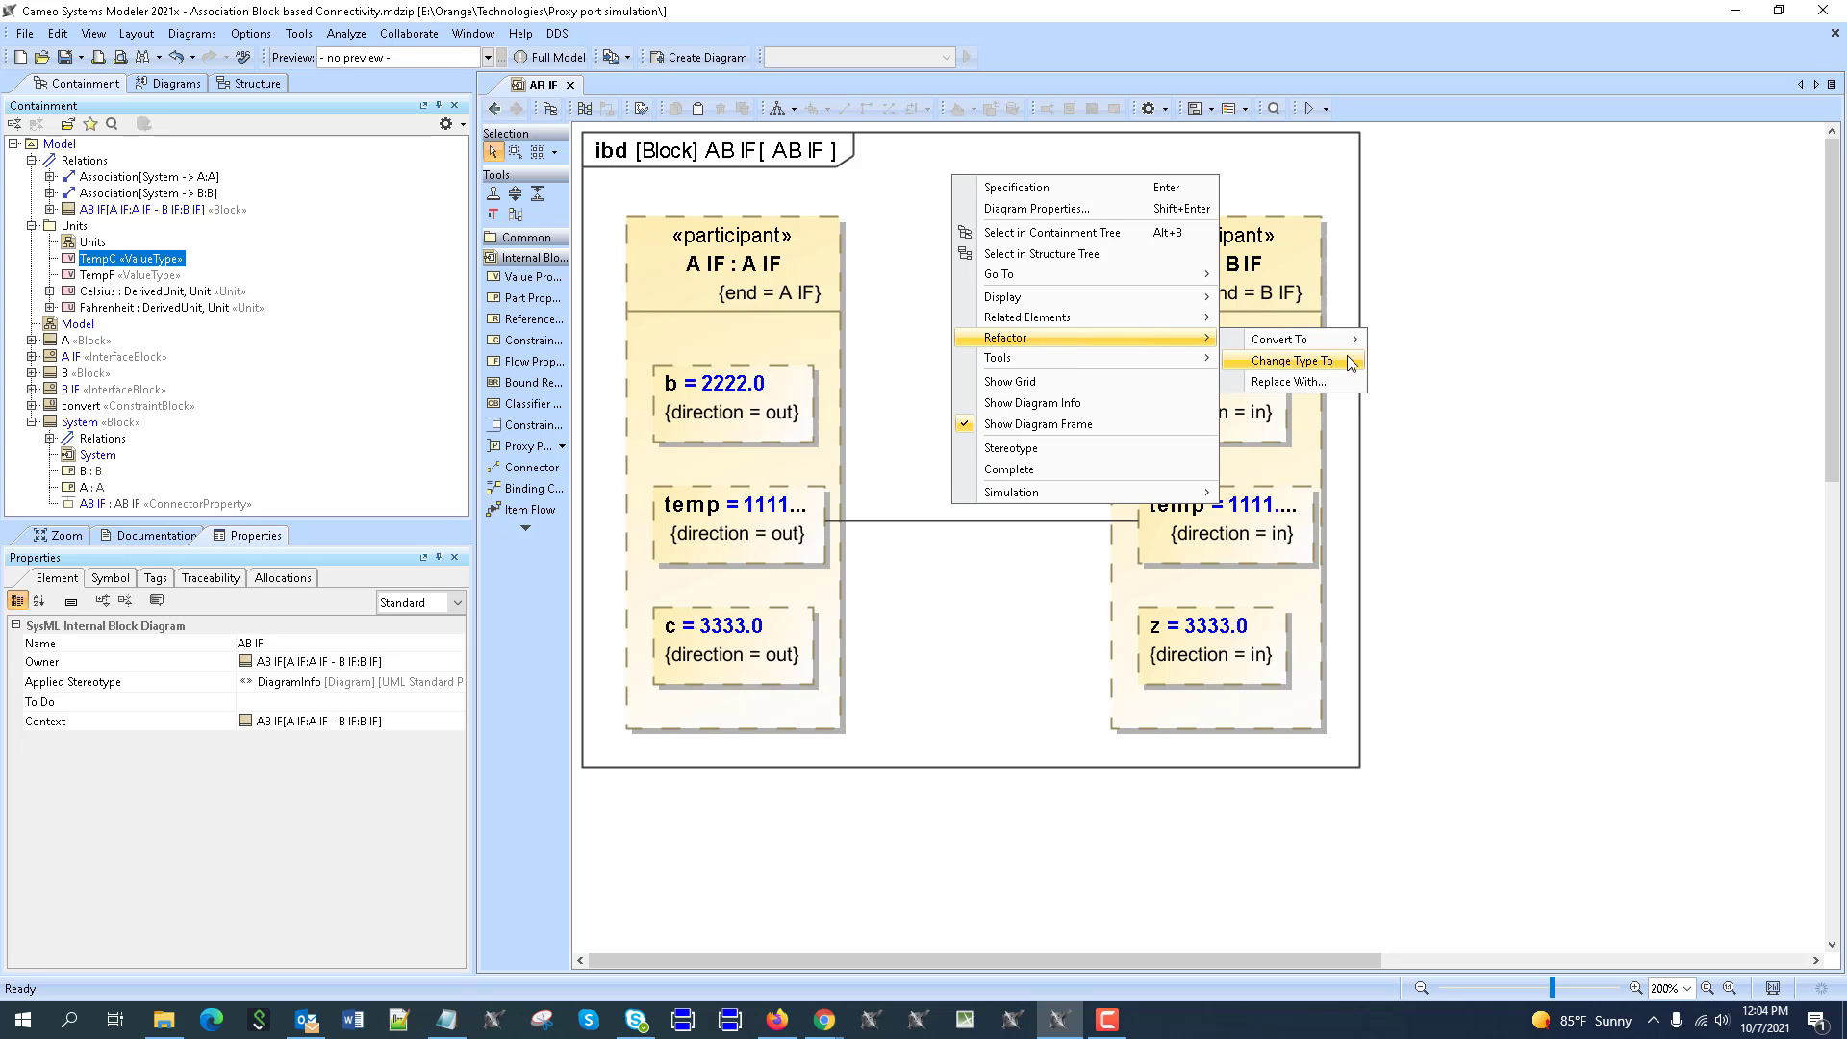
pyautogui.click(1350, 363)
pyautogui.click(1289, 394)
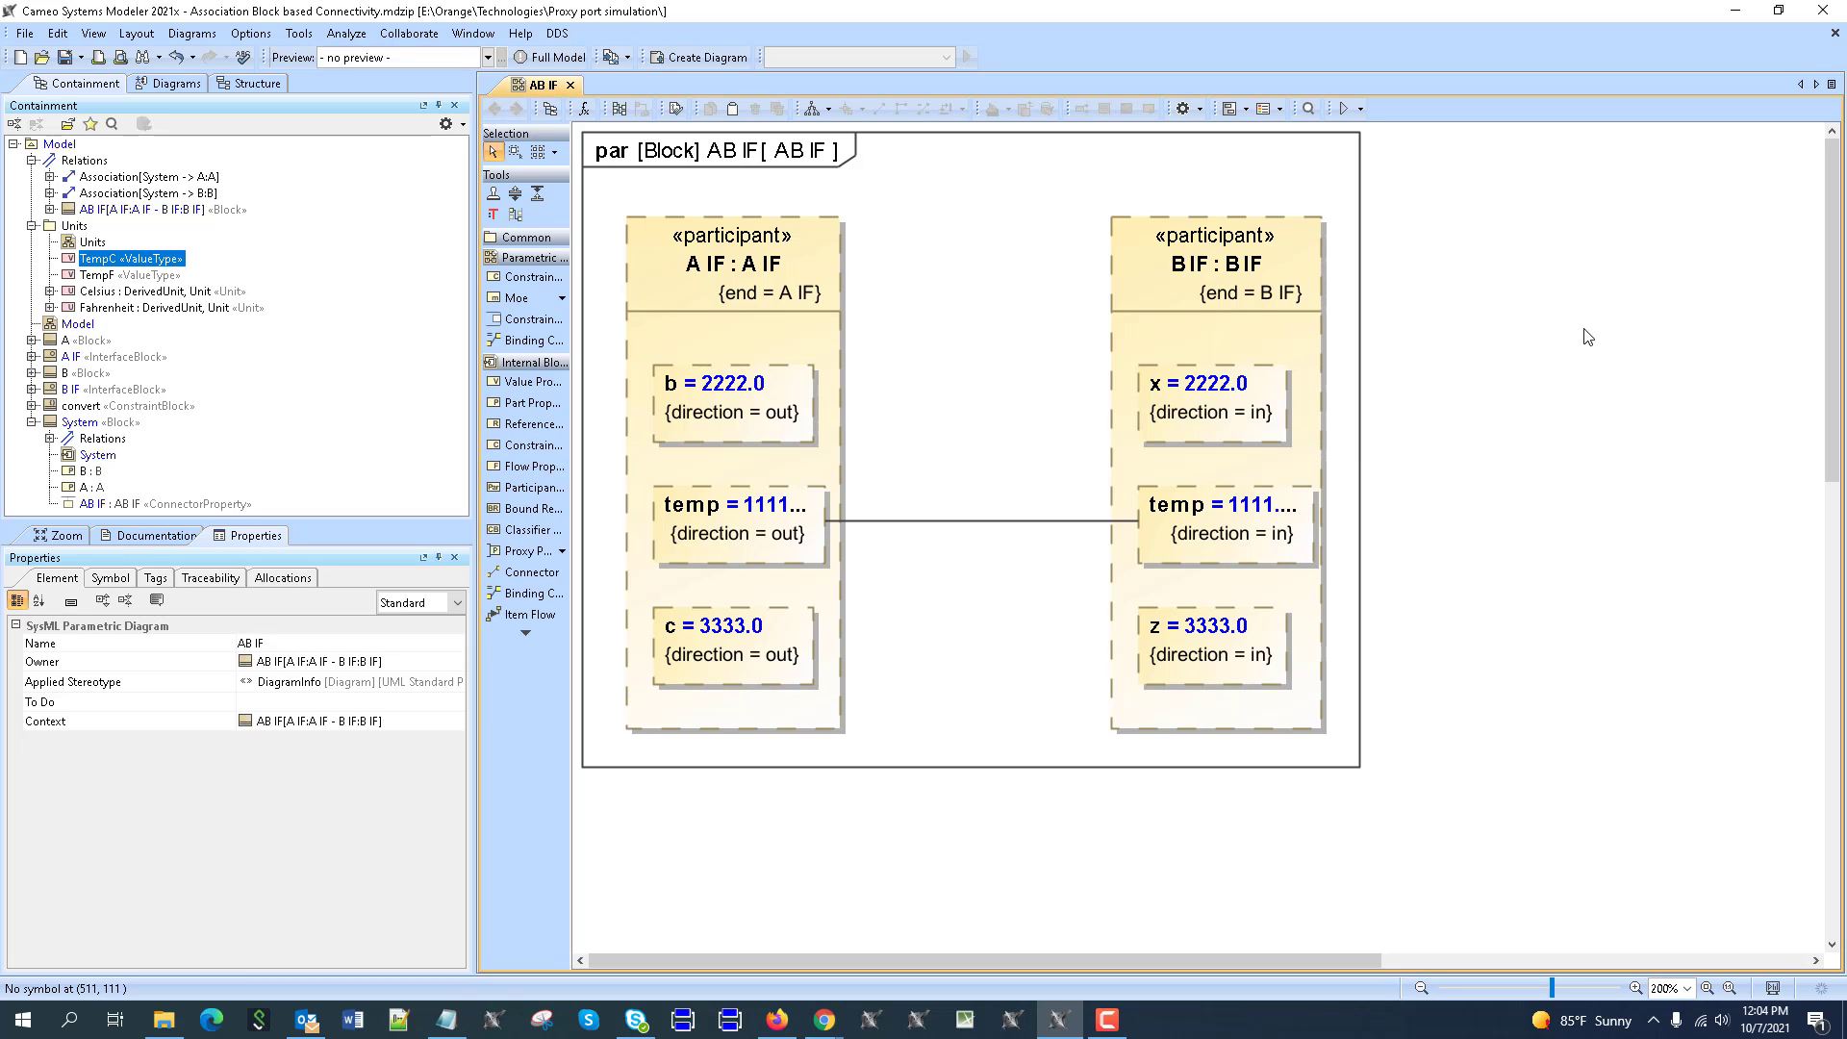
# Step: Copy the equation C=(F-32)/1.8 from Notepad into the Parametric Equation Wizard
pyautogui.click(585, 110)
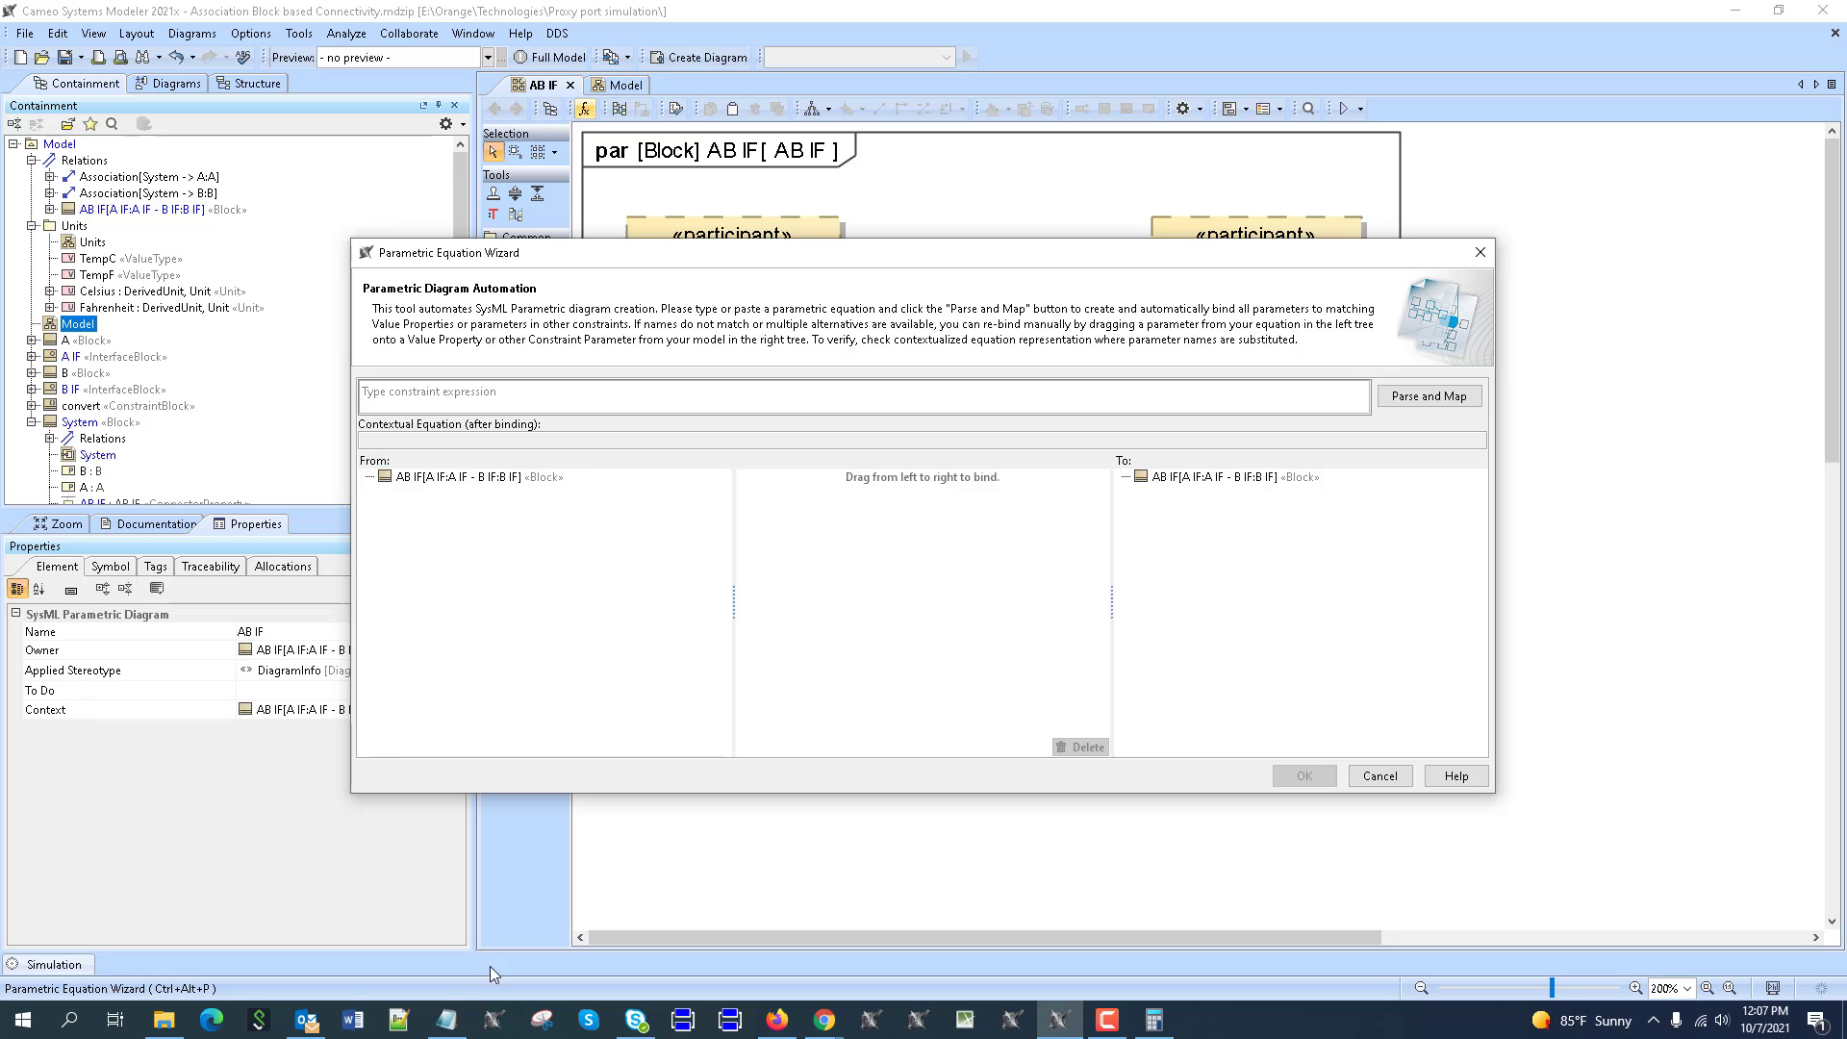
pyautogui.click(439, 1026)
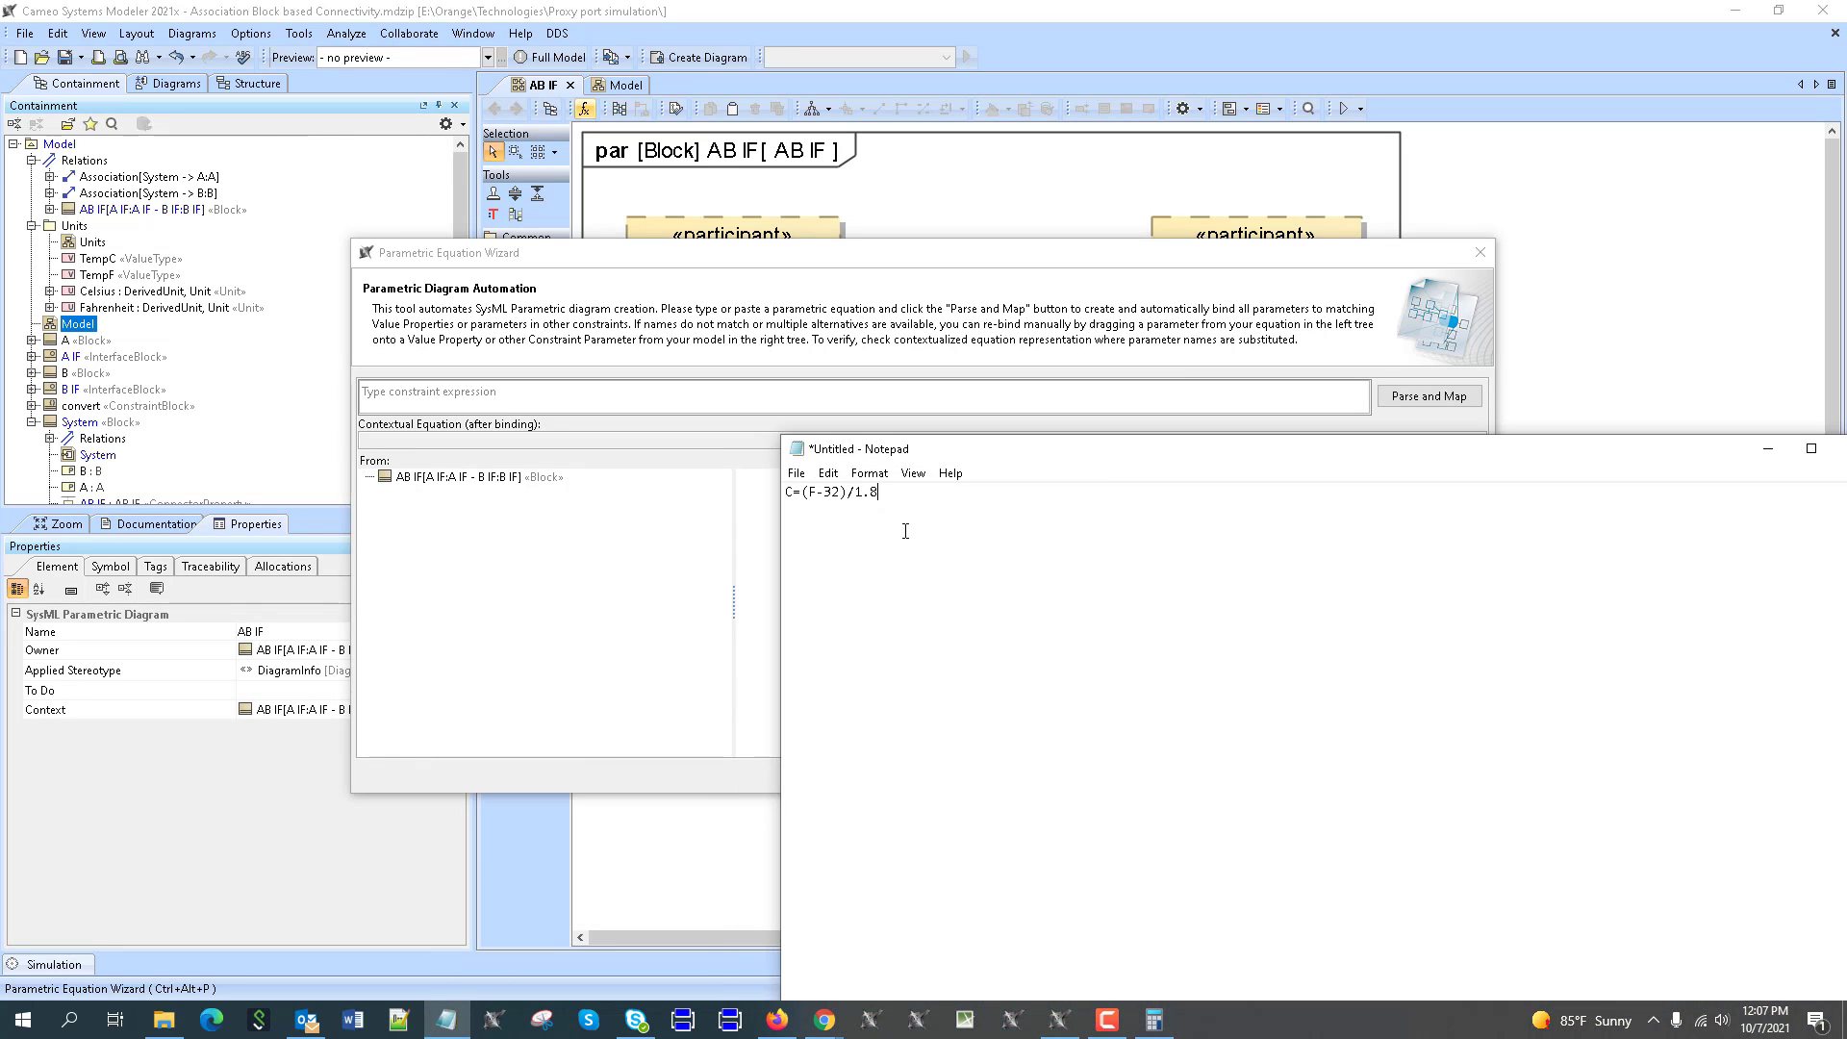
pyautogui.moveTo(878, 493); pyautogui.dragTo(796, 493)
pyautogui.hotkey('ctrl', 'c')
pyautogui.click(390, 392)
pyautogui.hotkey('ctrl', 'v')
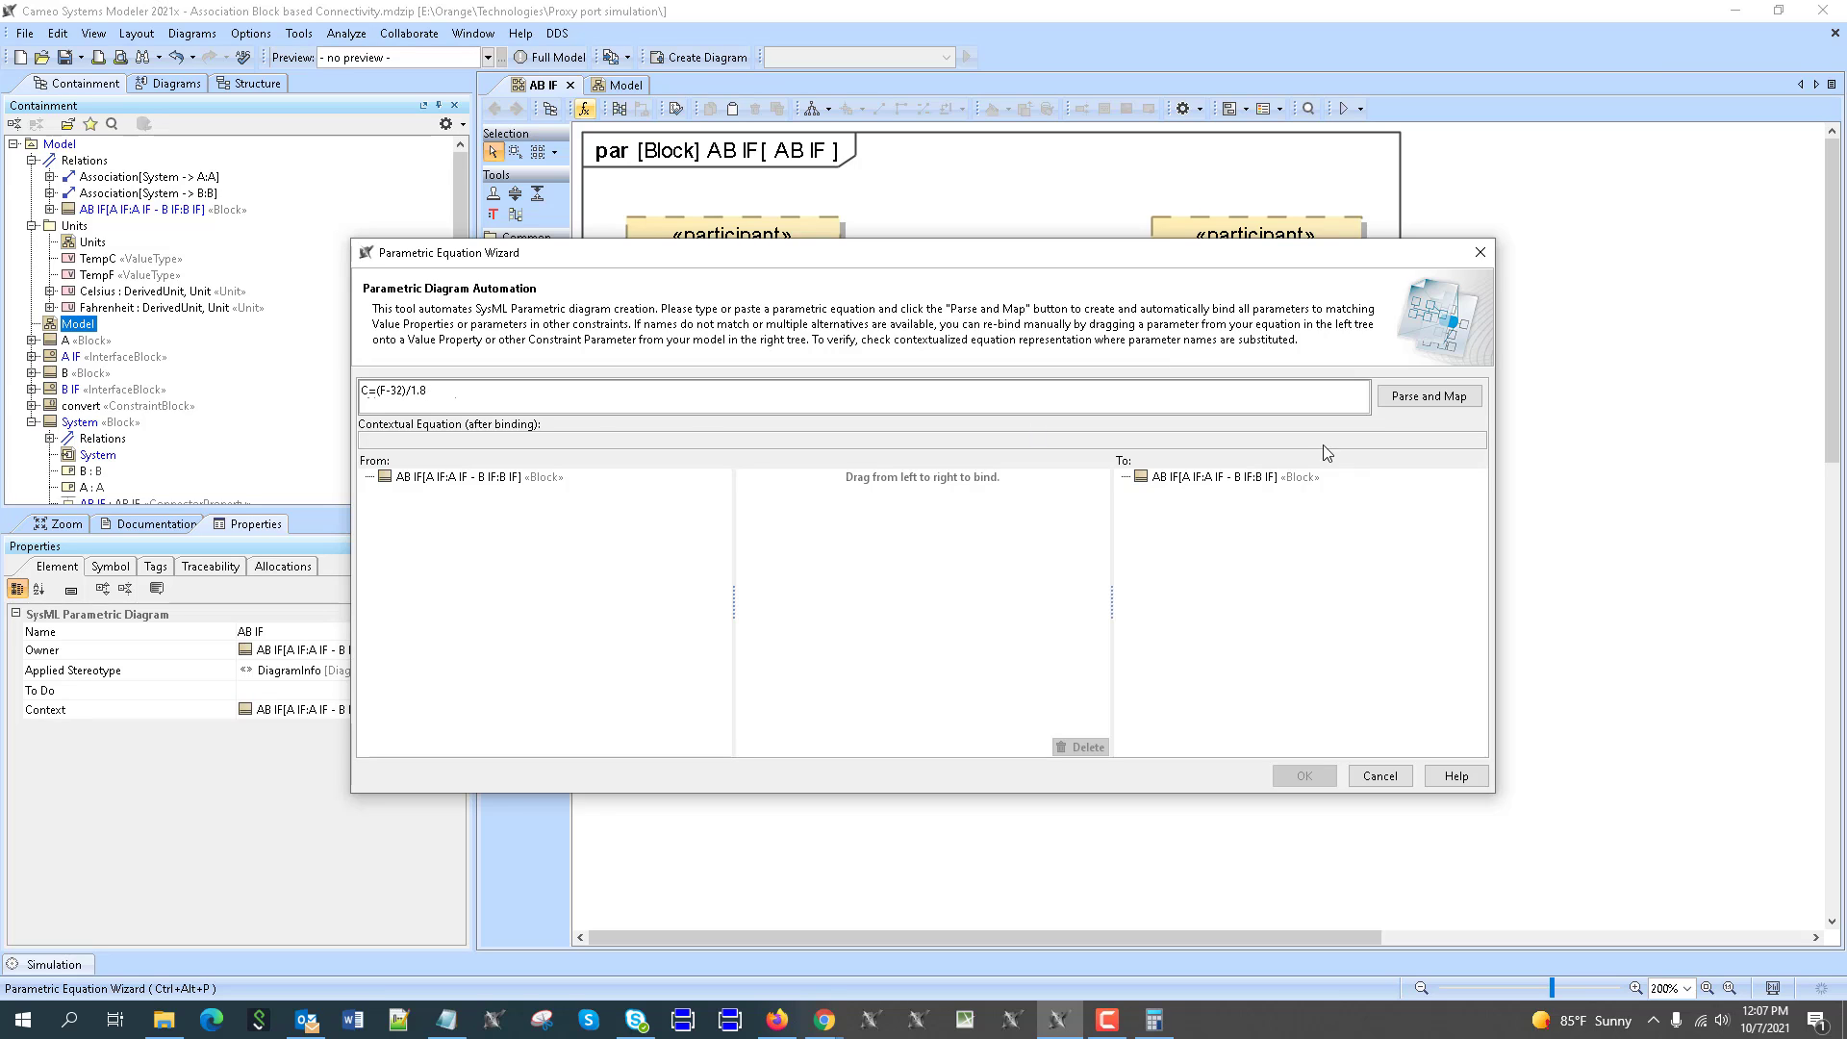
# Step: Parse the equation, map parameters C and F, and place the constraint block centrally
pyautogui.click(1388, 402)
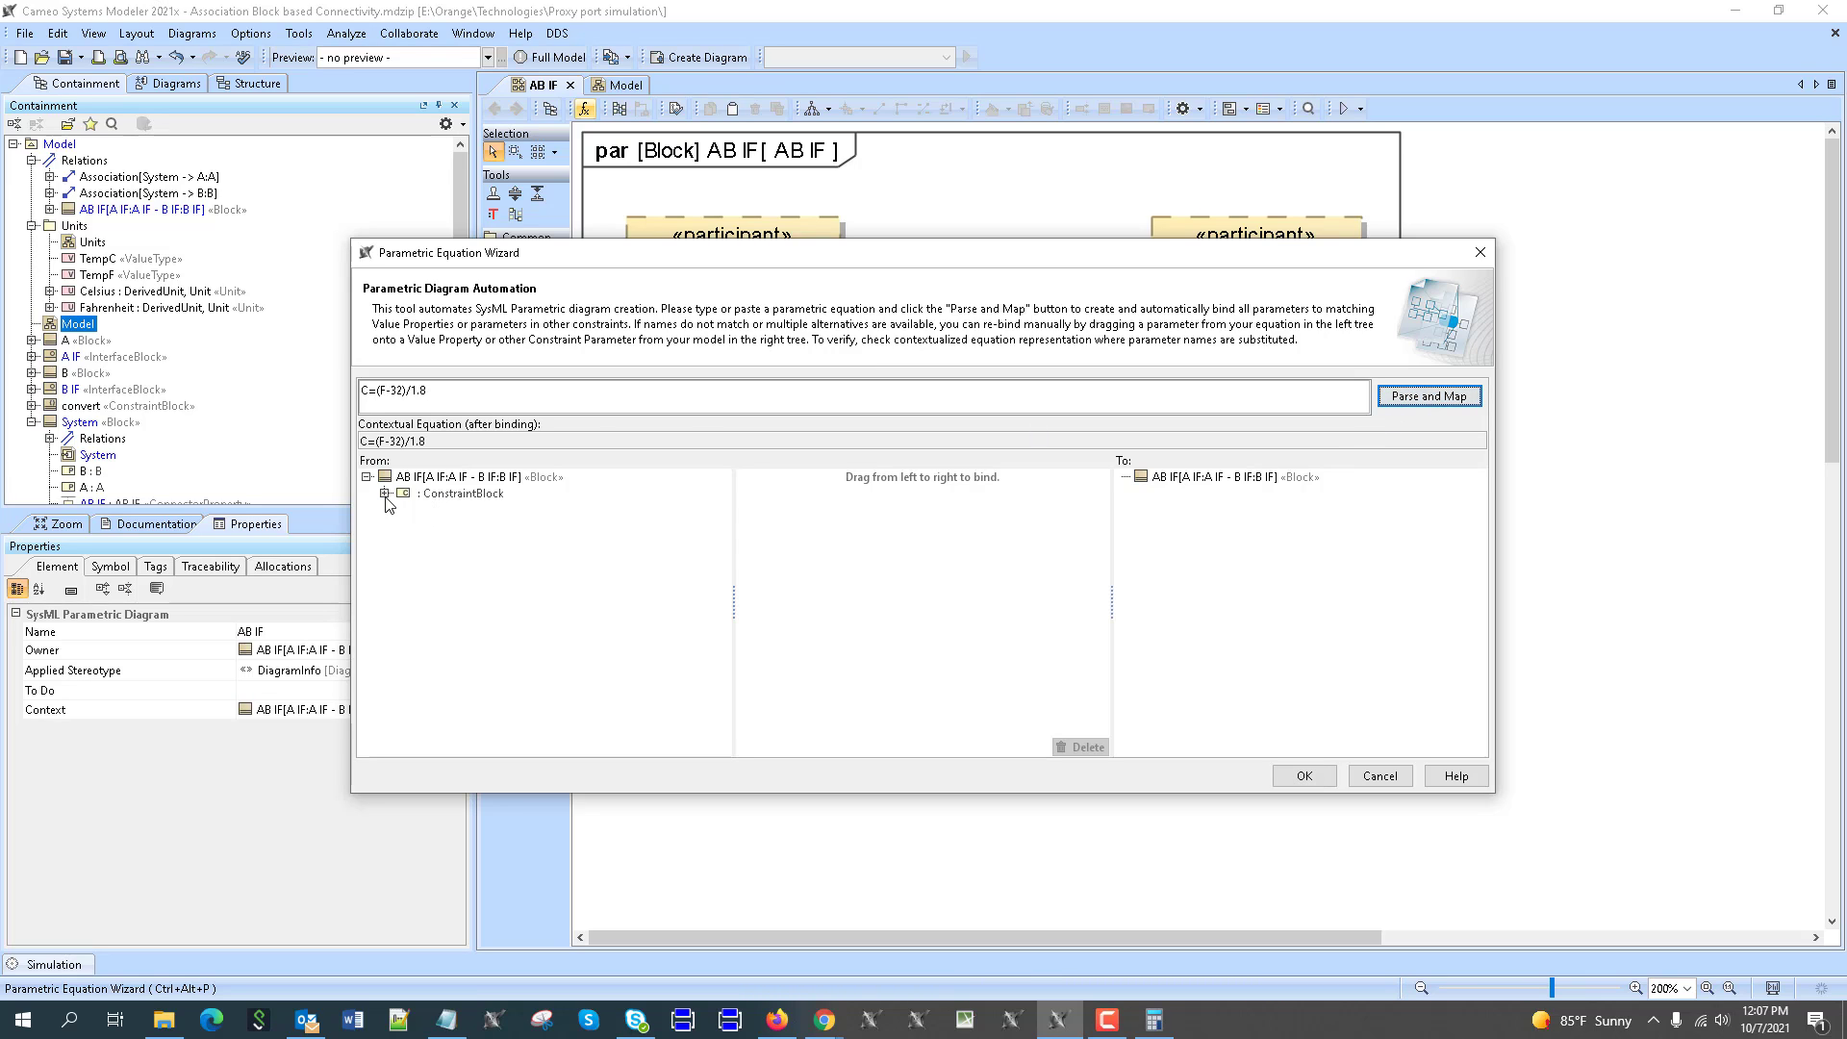
pyautogui.click(385, 494)
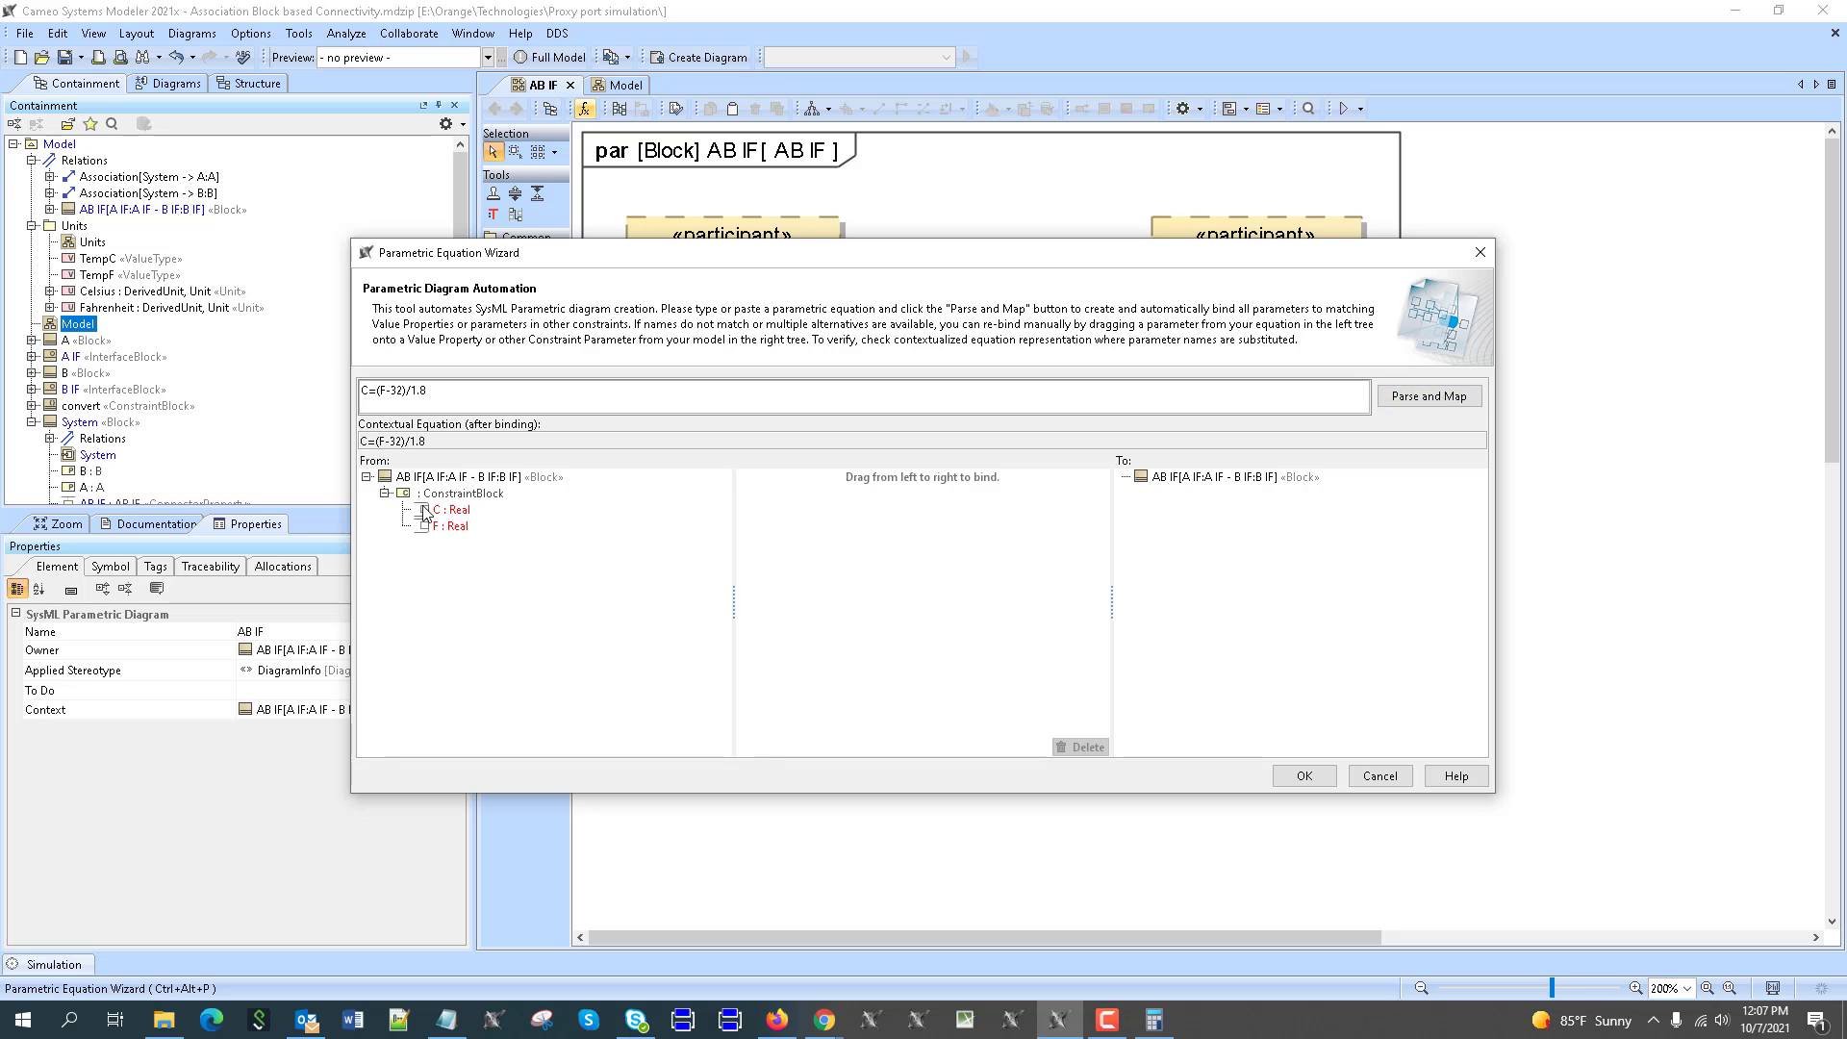
pyautogui.click(1305, 777)
pyautogui.moveTo(843, 266); pyautogui.dragTo(1043, 290)
# Step: Reattach the temp connector to parameter F, bind C to B IF's temp, and move F to the bottom
pyautogui.click(1176, 522)
pyautogui.moveTo(1176, 523); pyautogui.dragTo(893, 331)
pyautogui.click(893, 262)
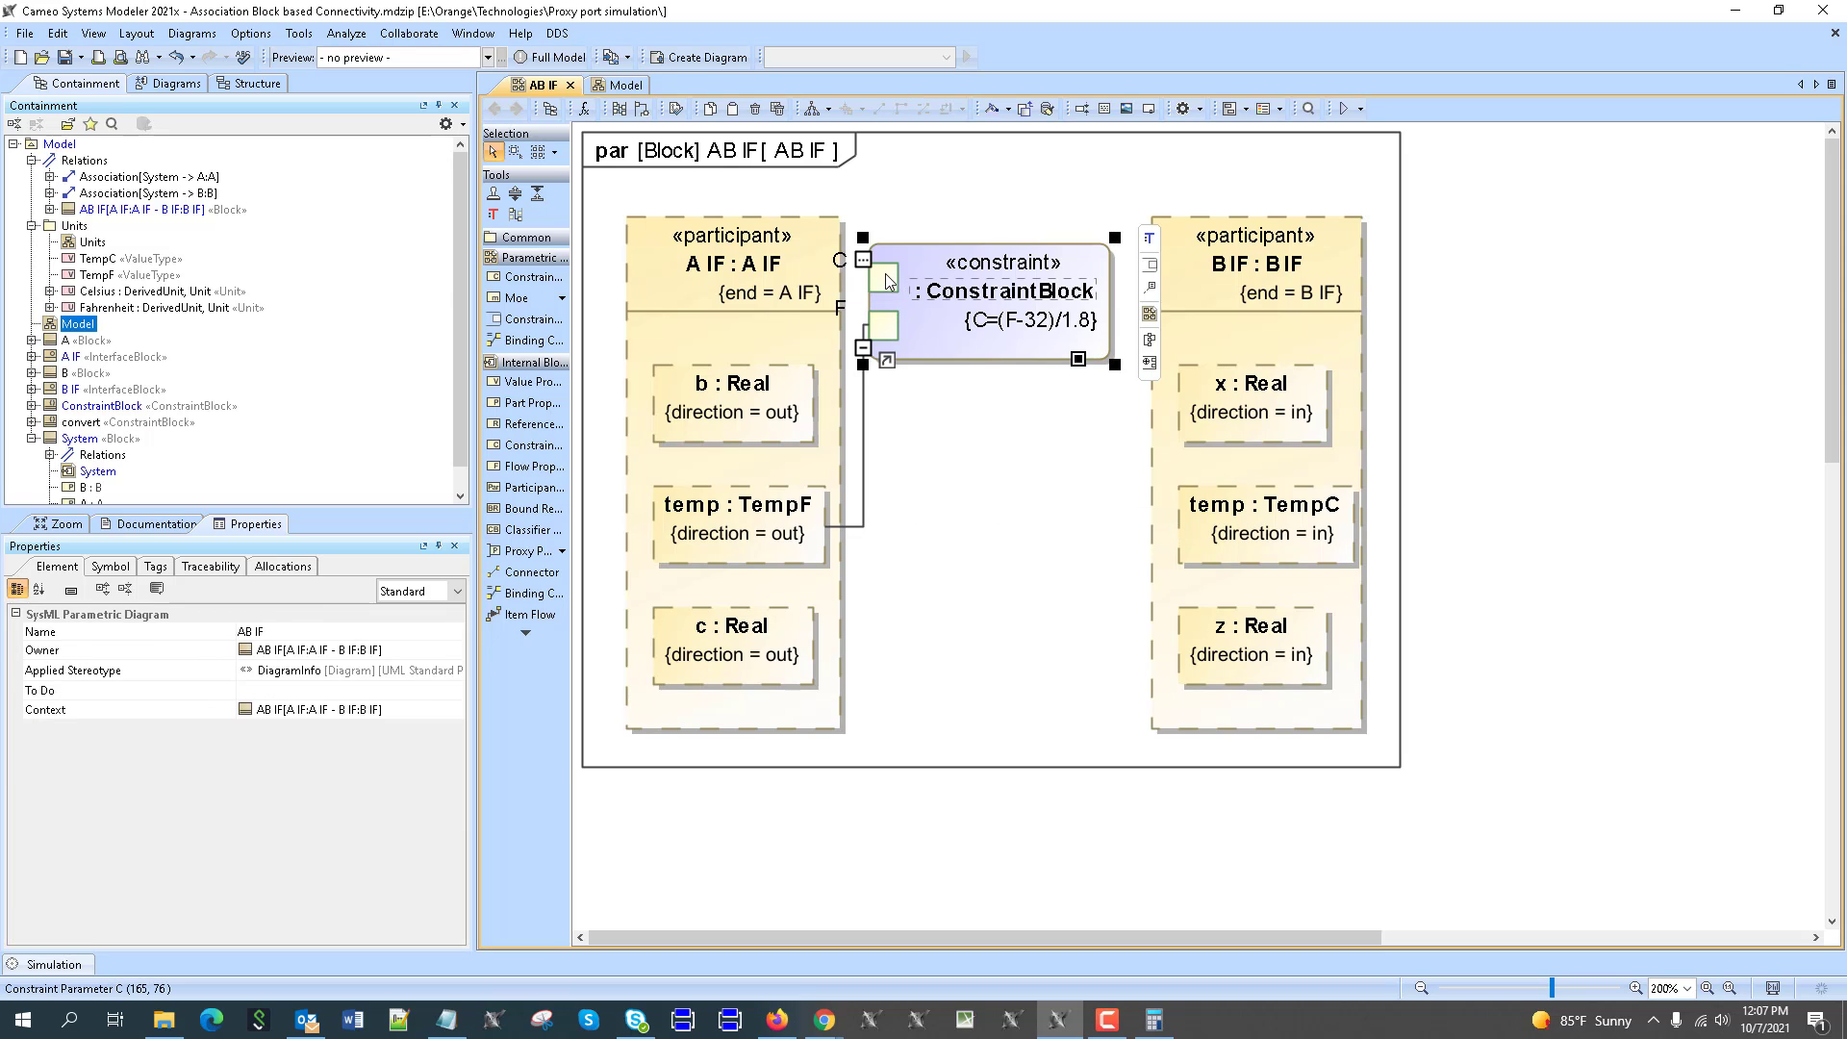
pyautogui.moveTo(1045, 351); pyautogui.dragTo(1222, 544)
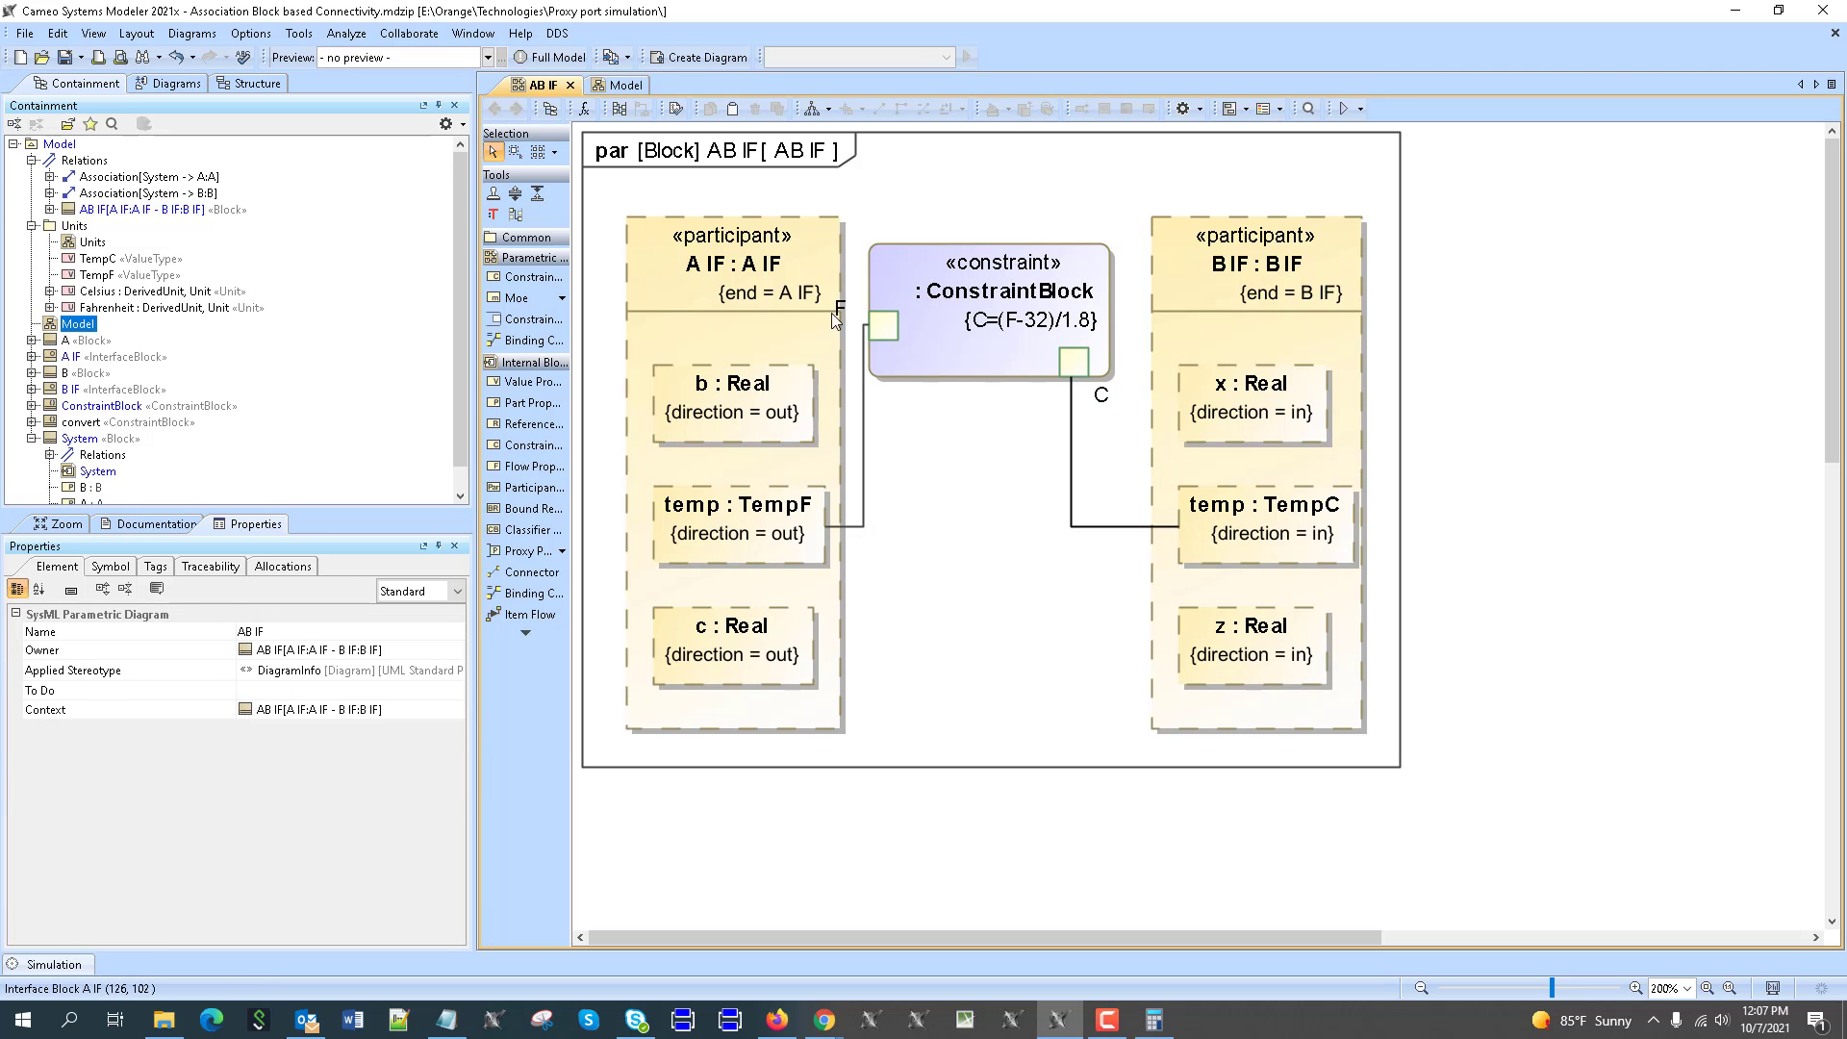
pyautogui.moveTo(884, 335); pyautogui.dragTo(912, 374)
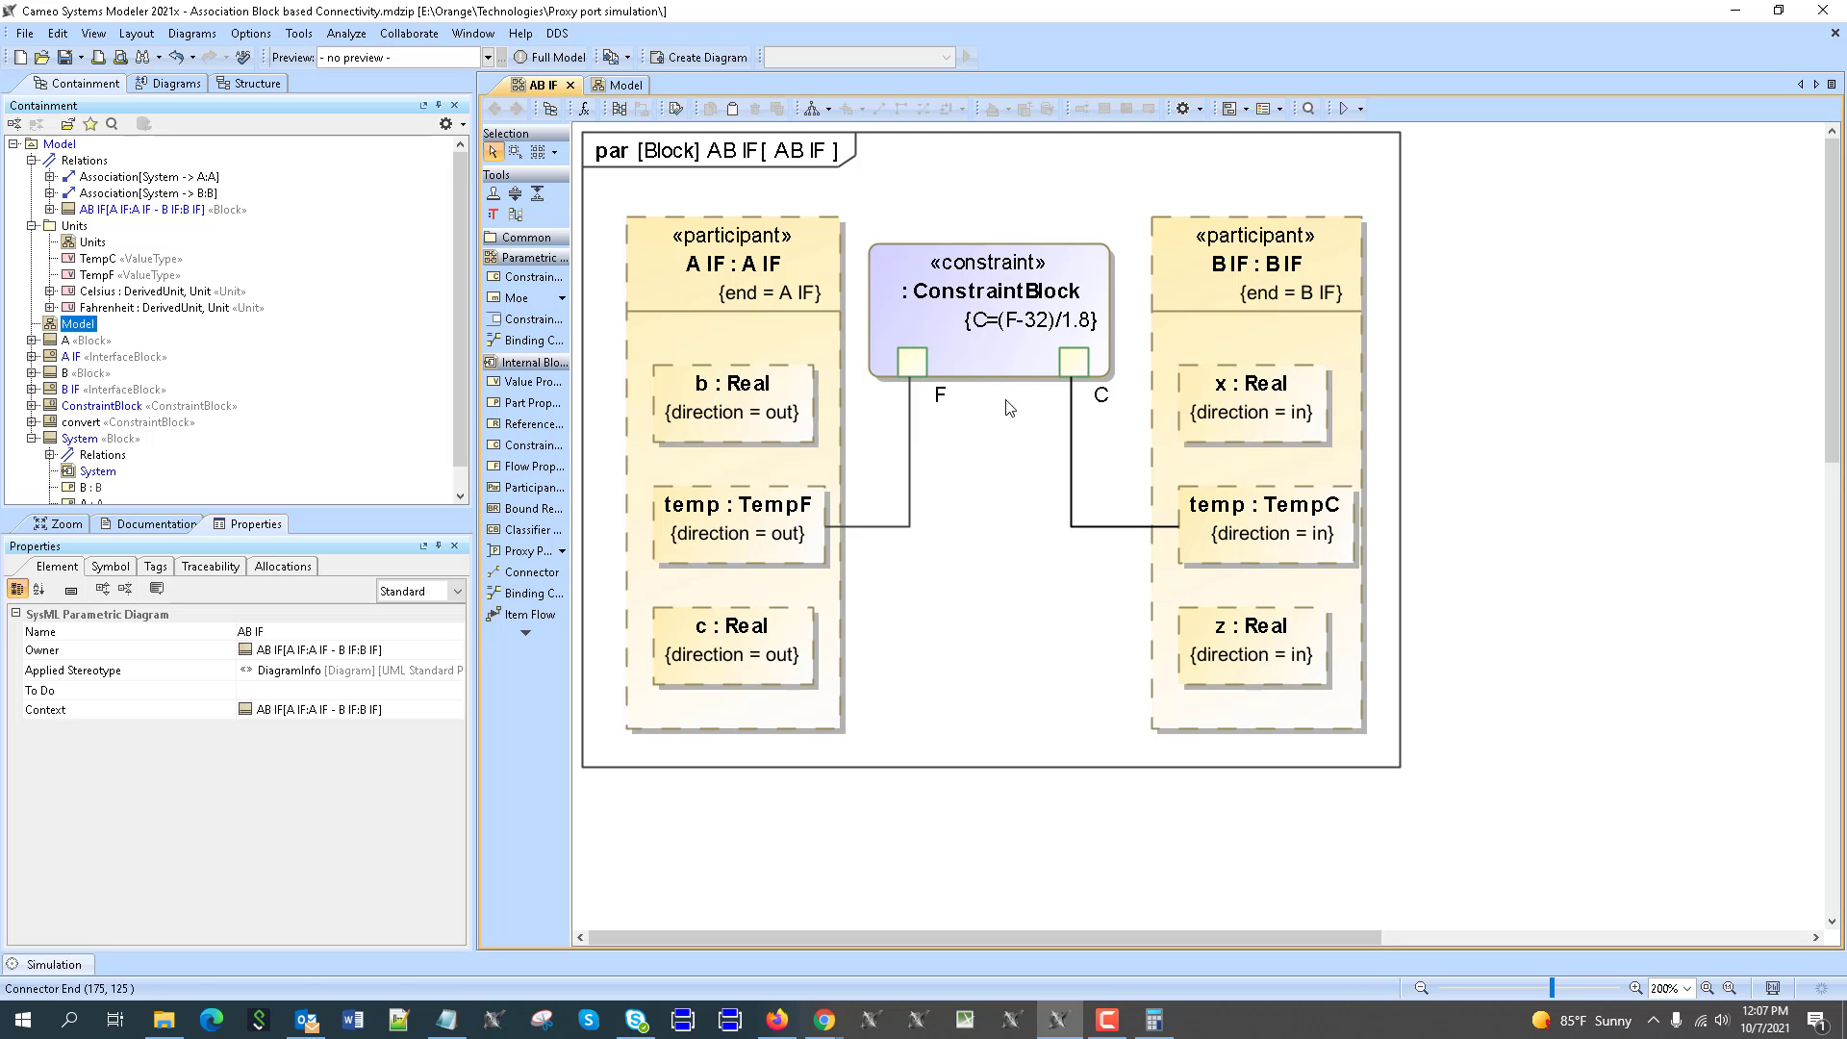
# Step: Close the AB IF tab and open the System block's internal block diagram from the Model BDD
pyautogui.click(570, 84)
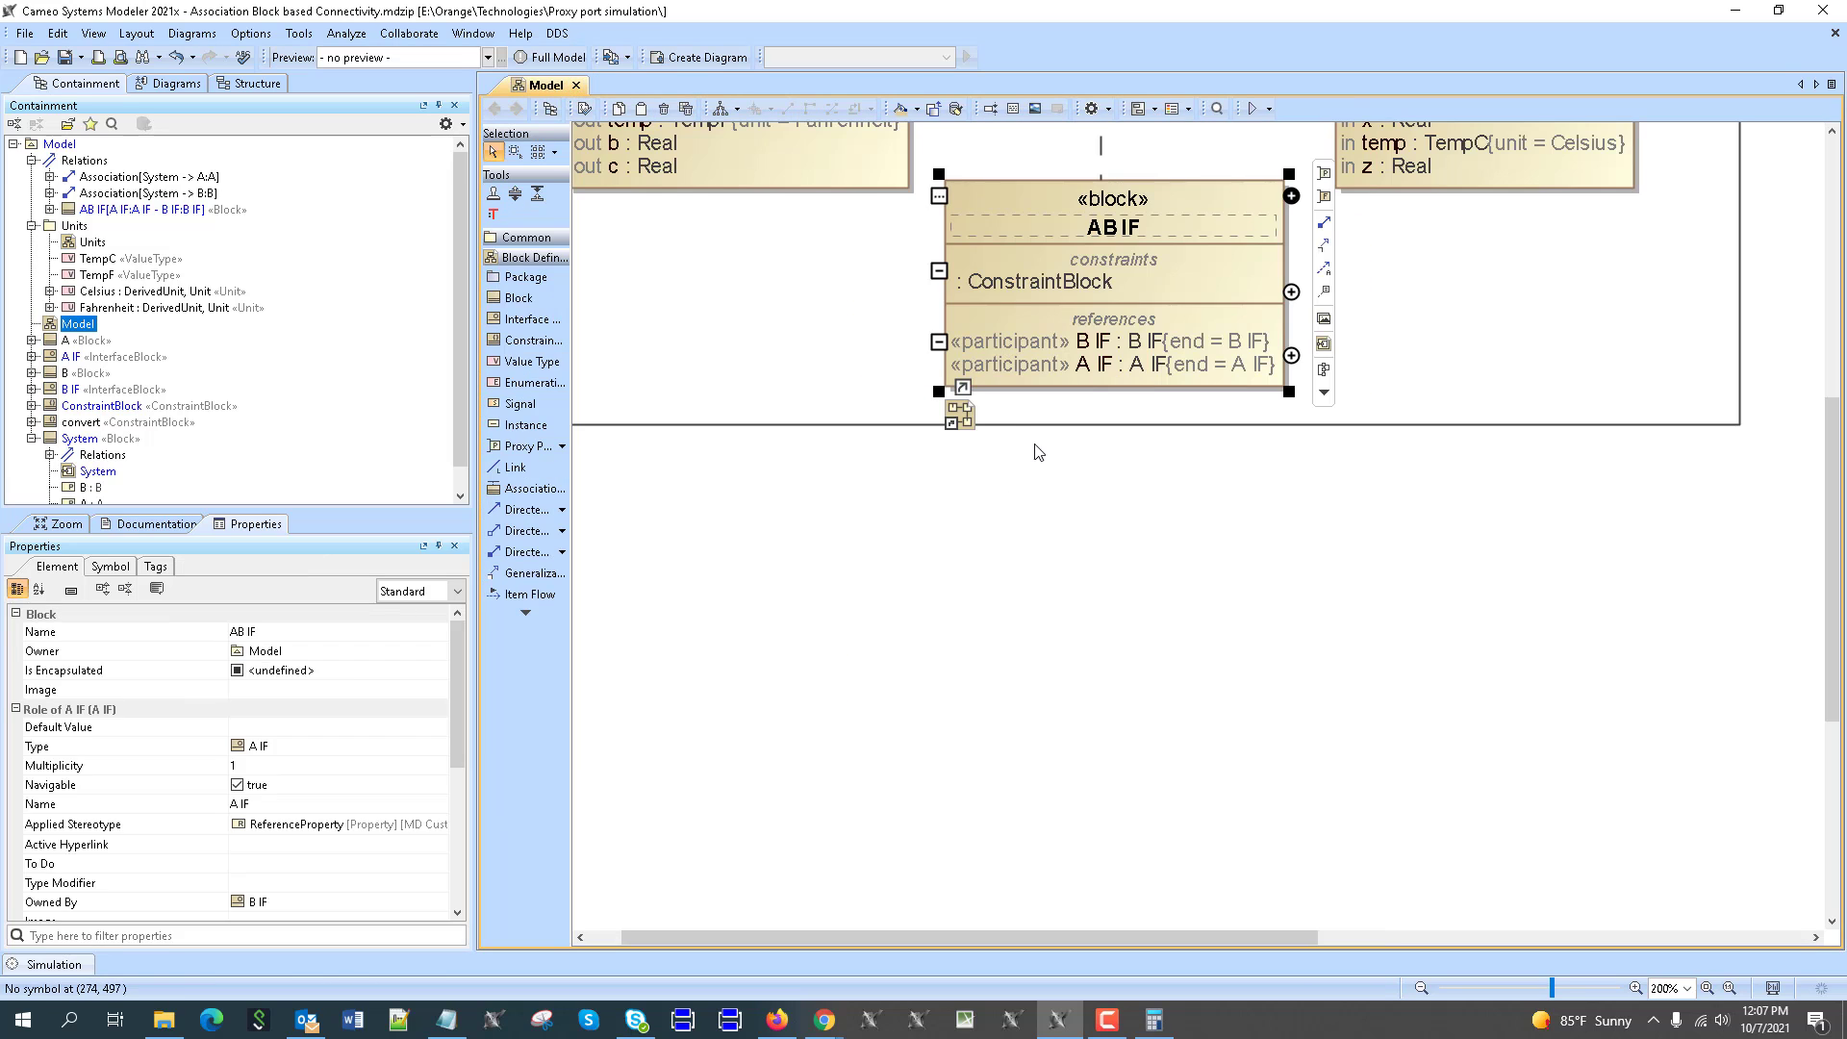
pyautogui.scroll(3, 1142, 311)
pyautogui.scroll(2, 1142, 311)
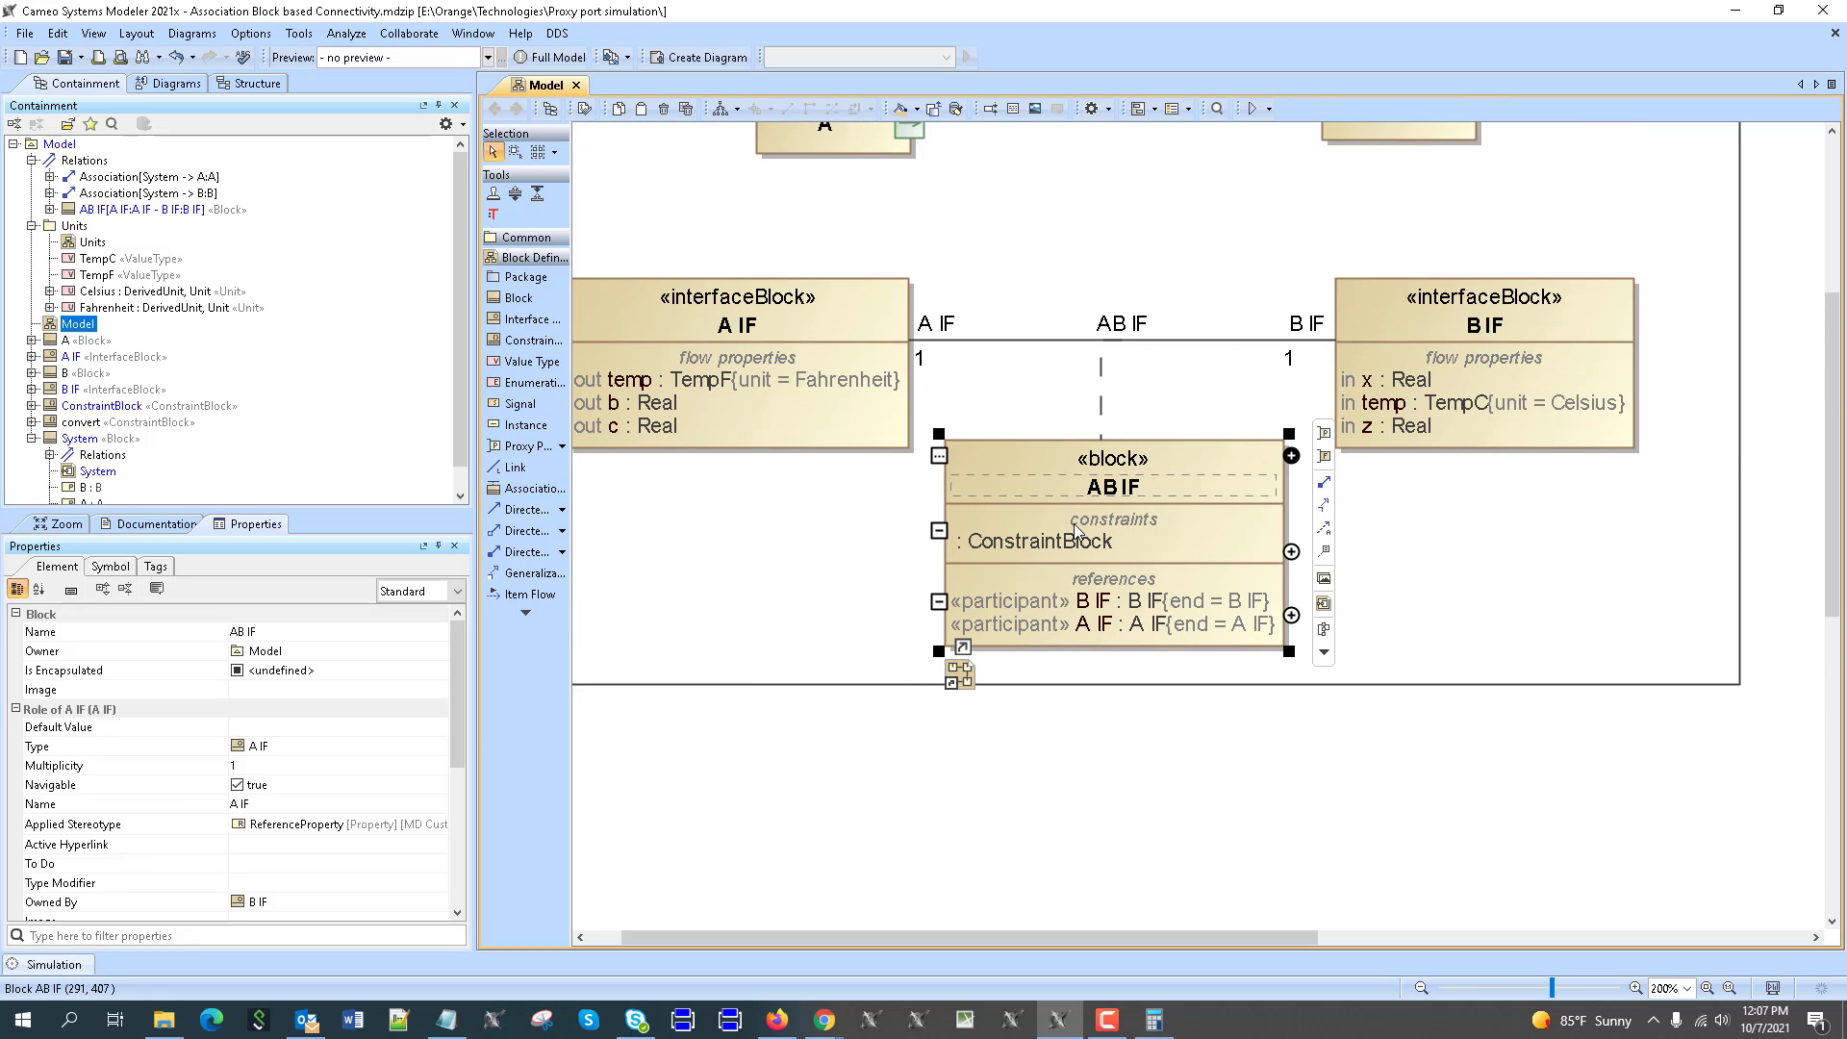
pyautogui.scroll(2, 1126, 478)
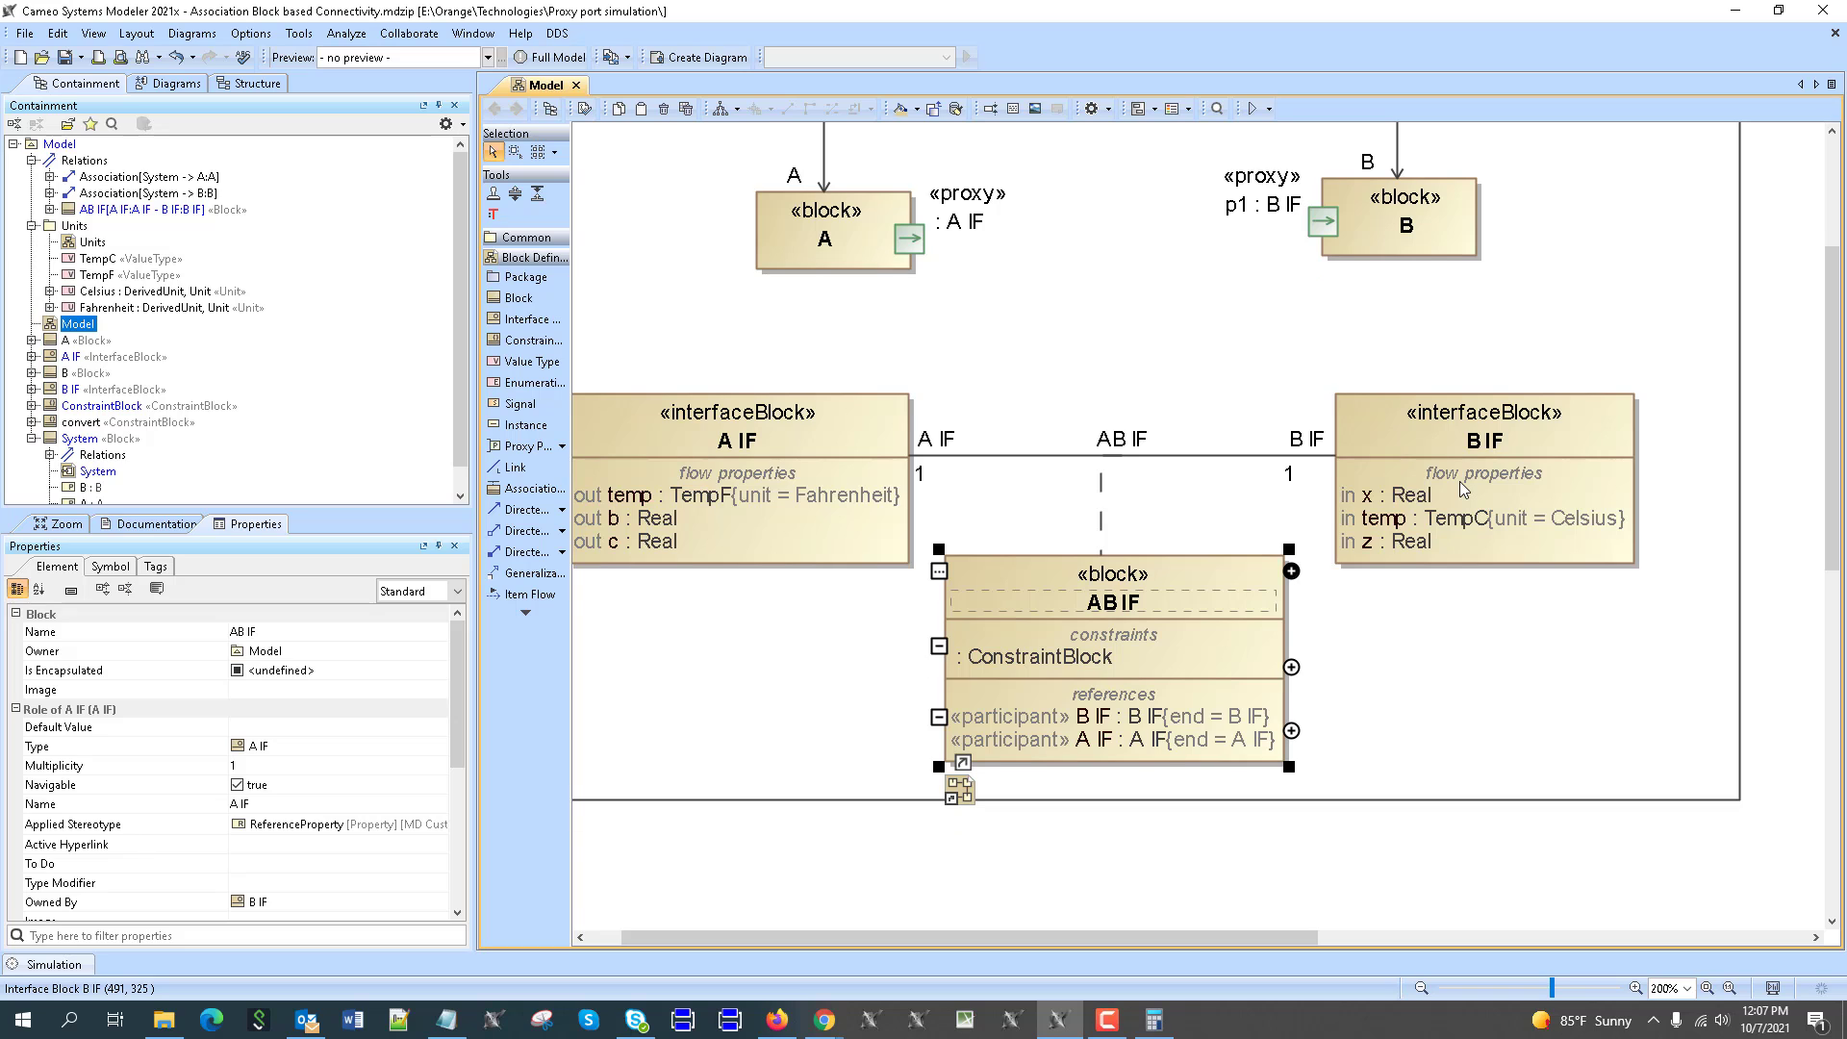
pyautogui.scroll(2, 1459, 482)
pyautogui.scroll(-1, 1459, 481)
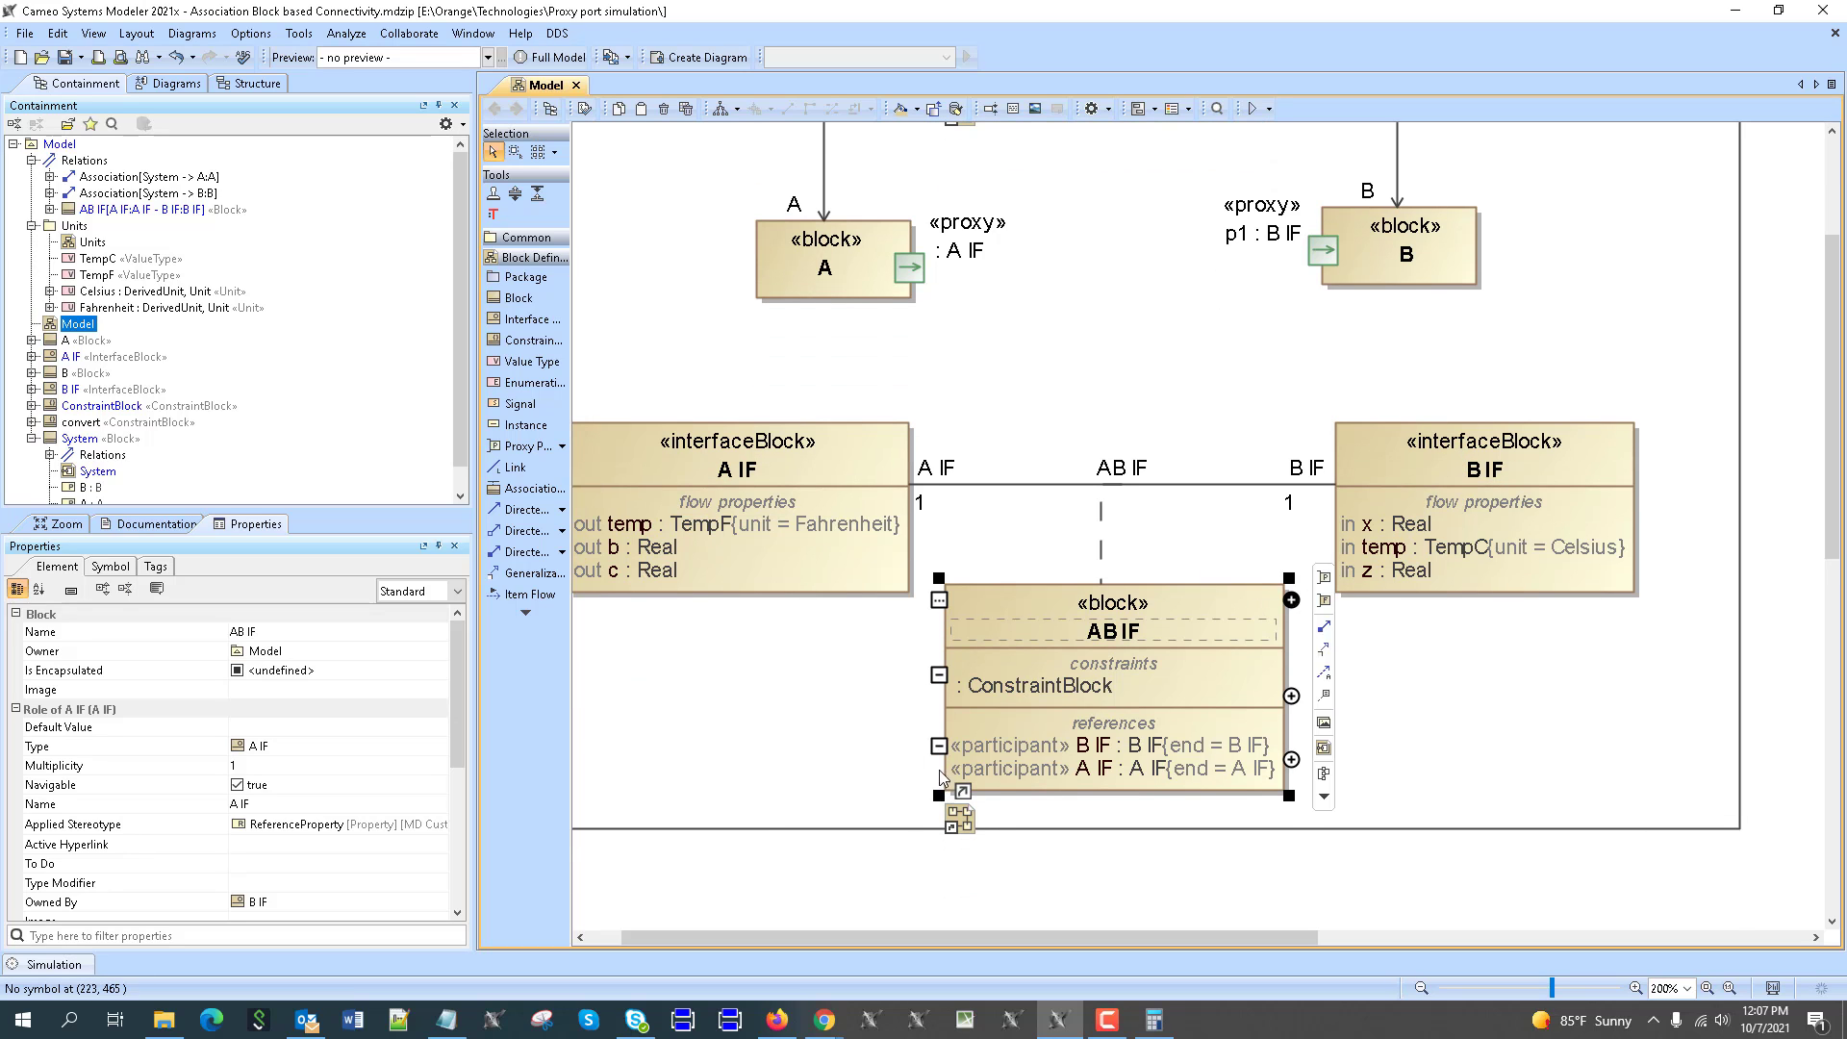
pyautogui.scroll(3, 943, 741)
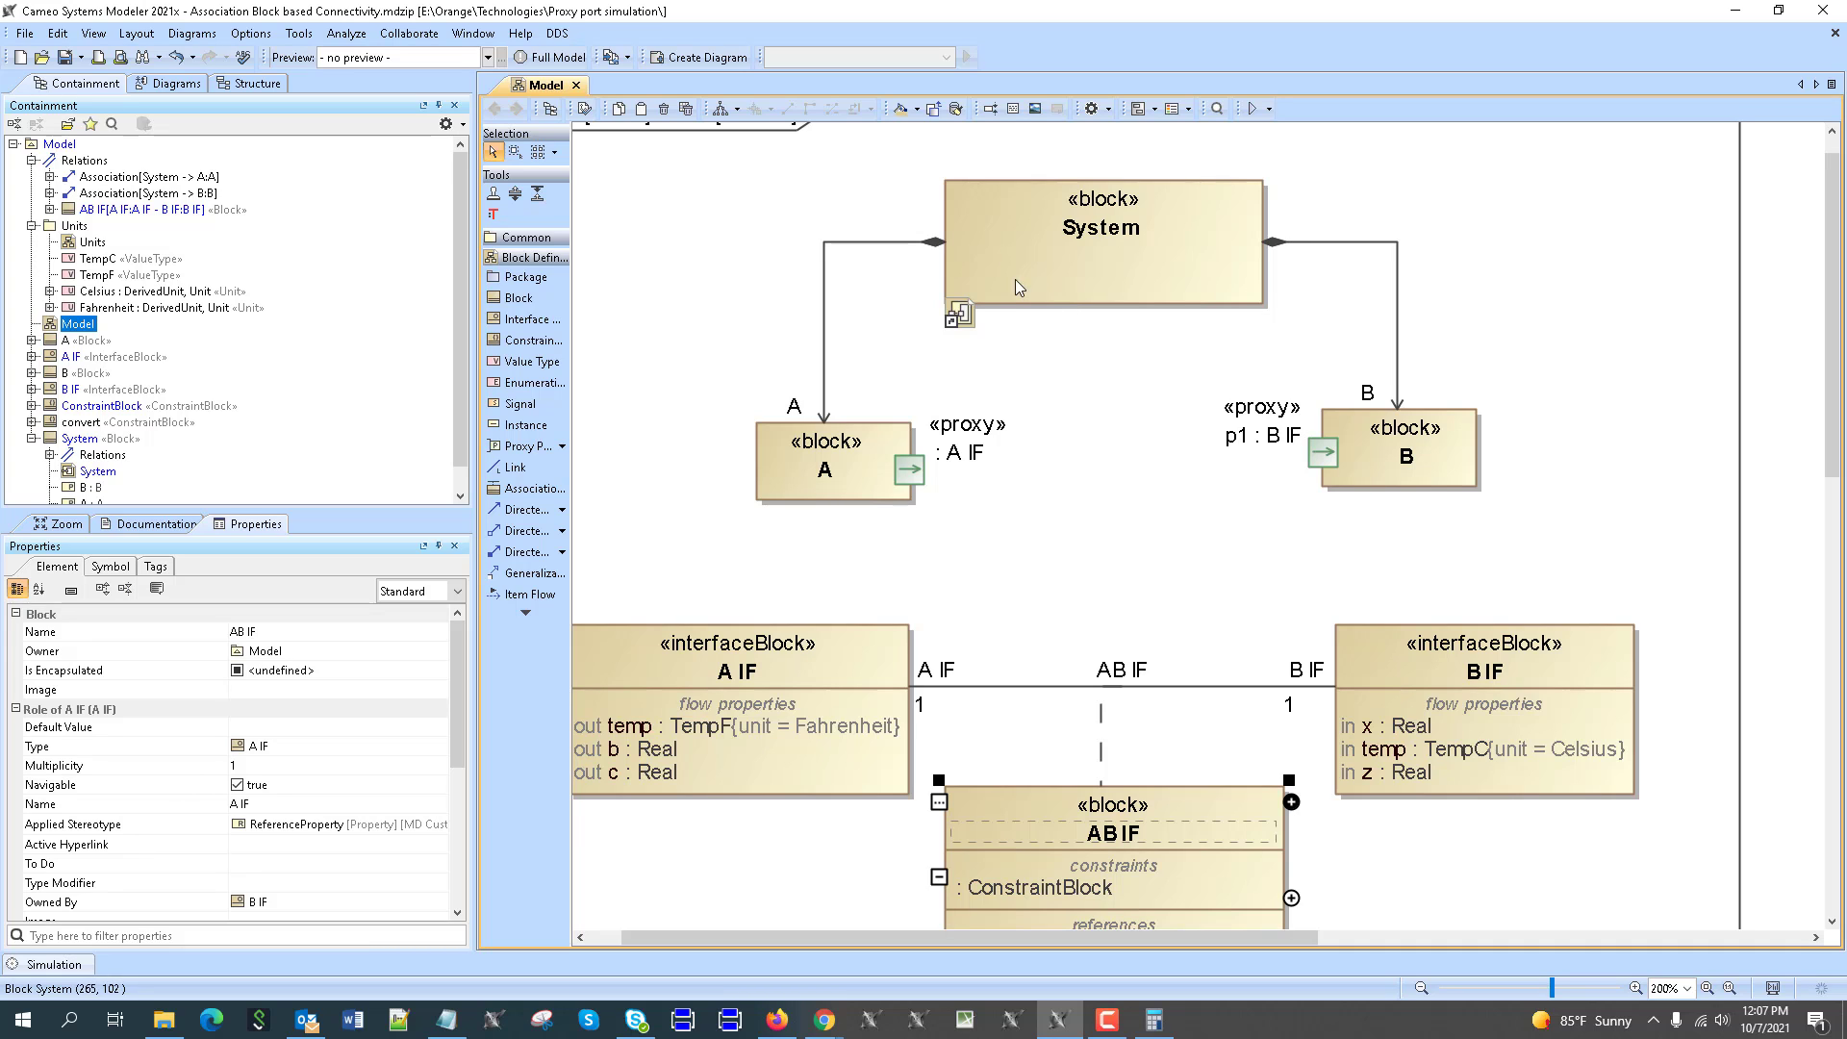
pyautogui.doubleClick(1035, 204)
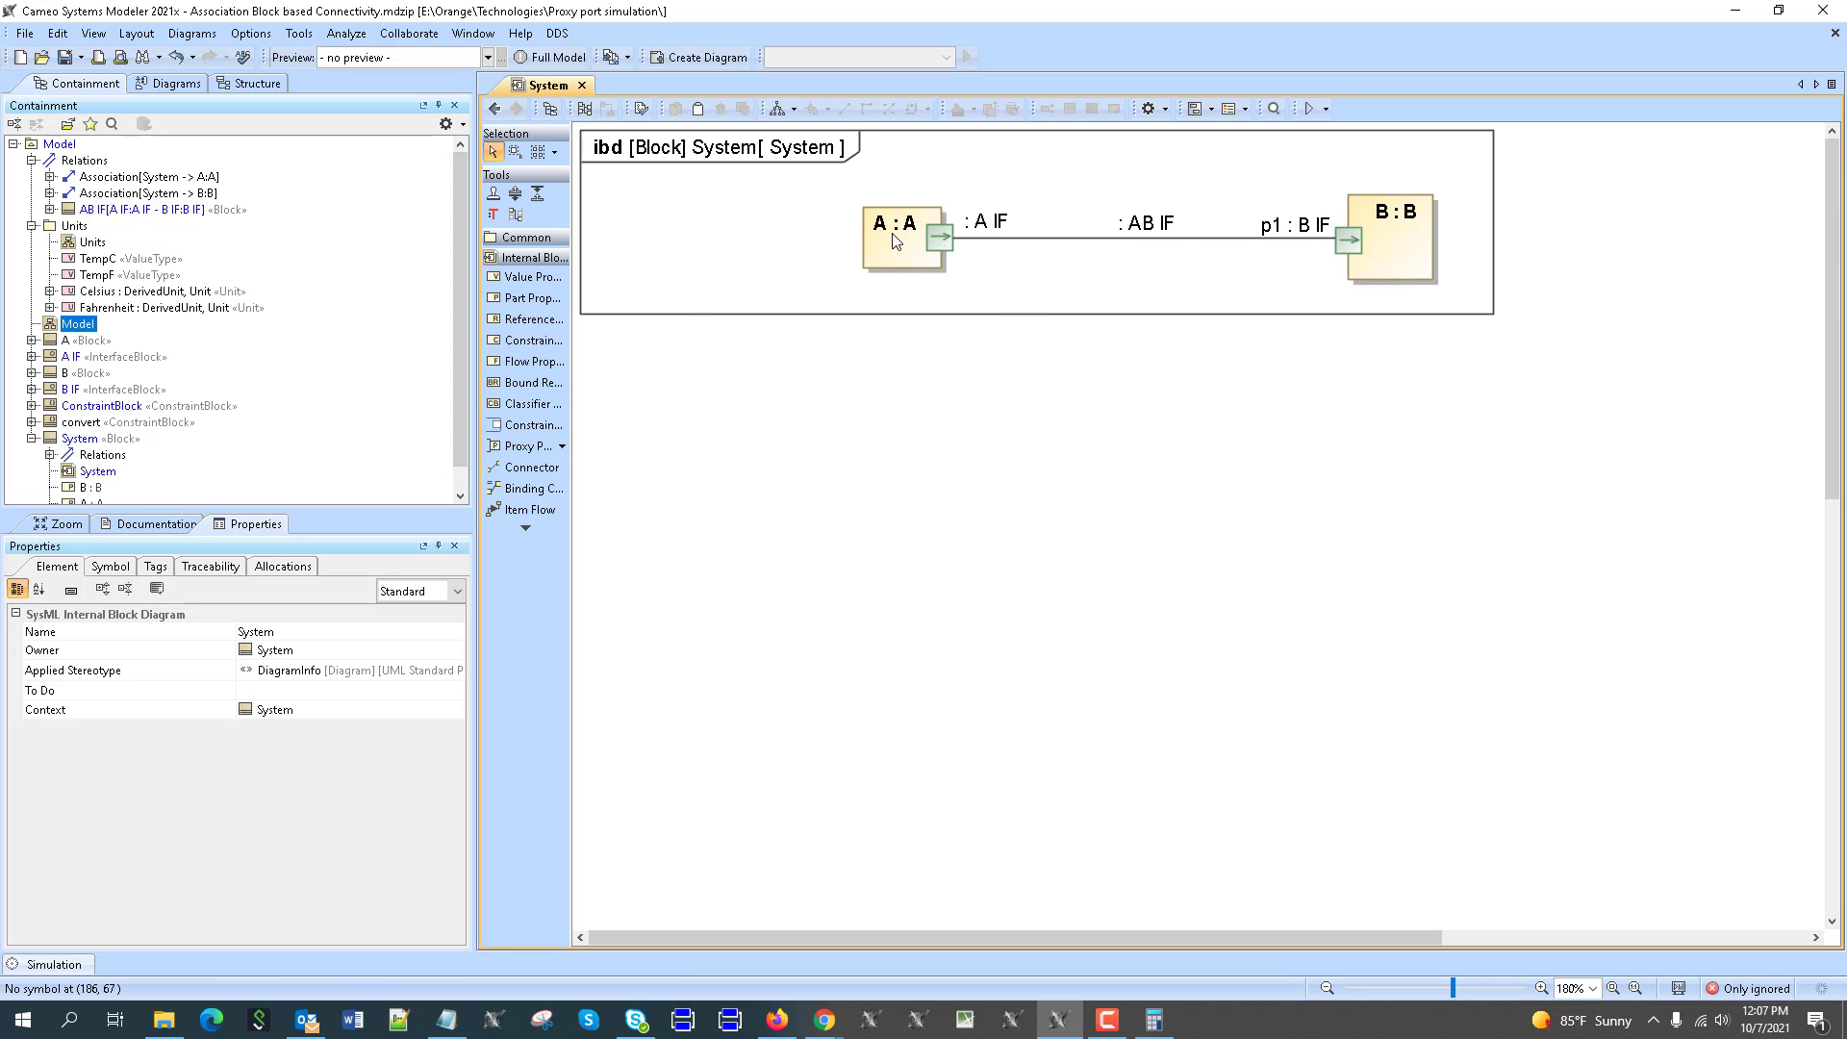
# Step: Simulate the System block and expand A and B to show the temp, b, c, x and z values
pyautogui.click(1326, 108)
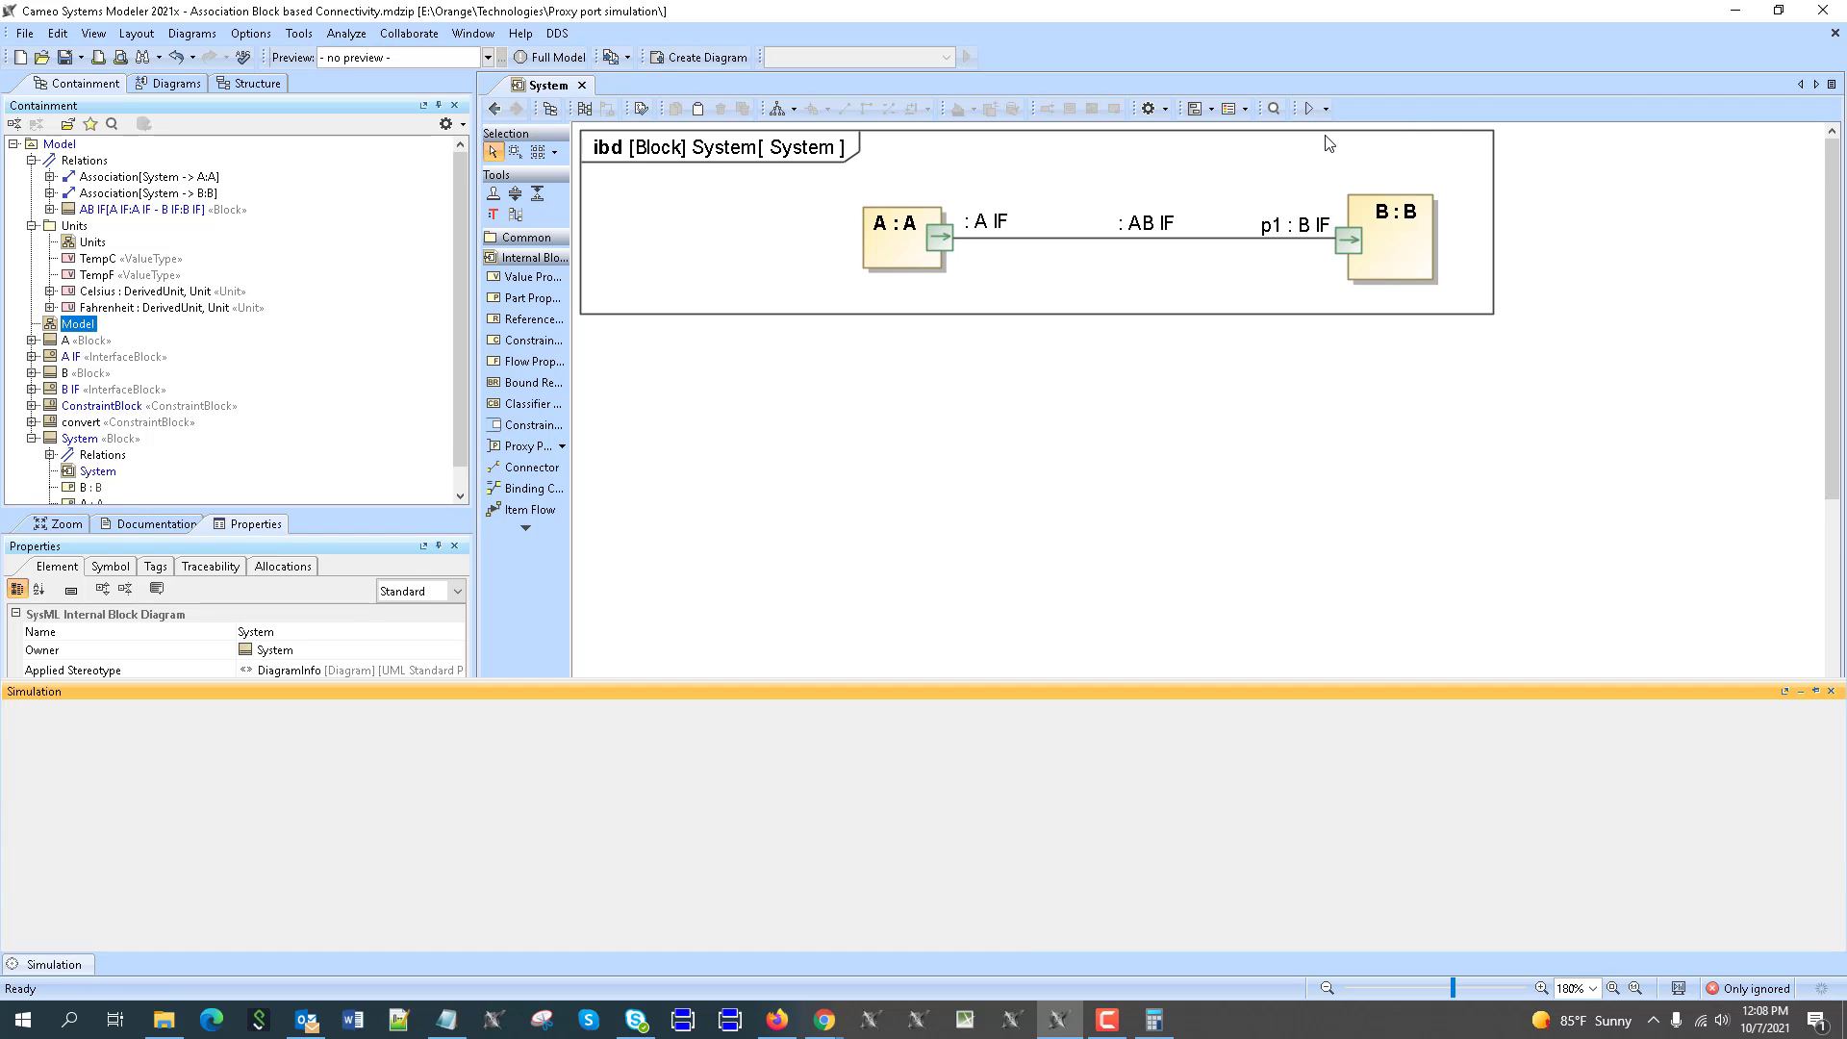
pyautogui.click(1338, 132)
pyautogui.click(1259, 651)
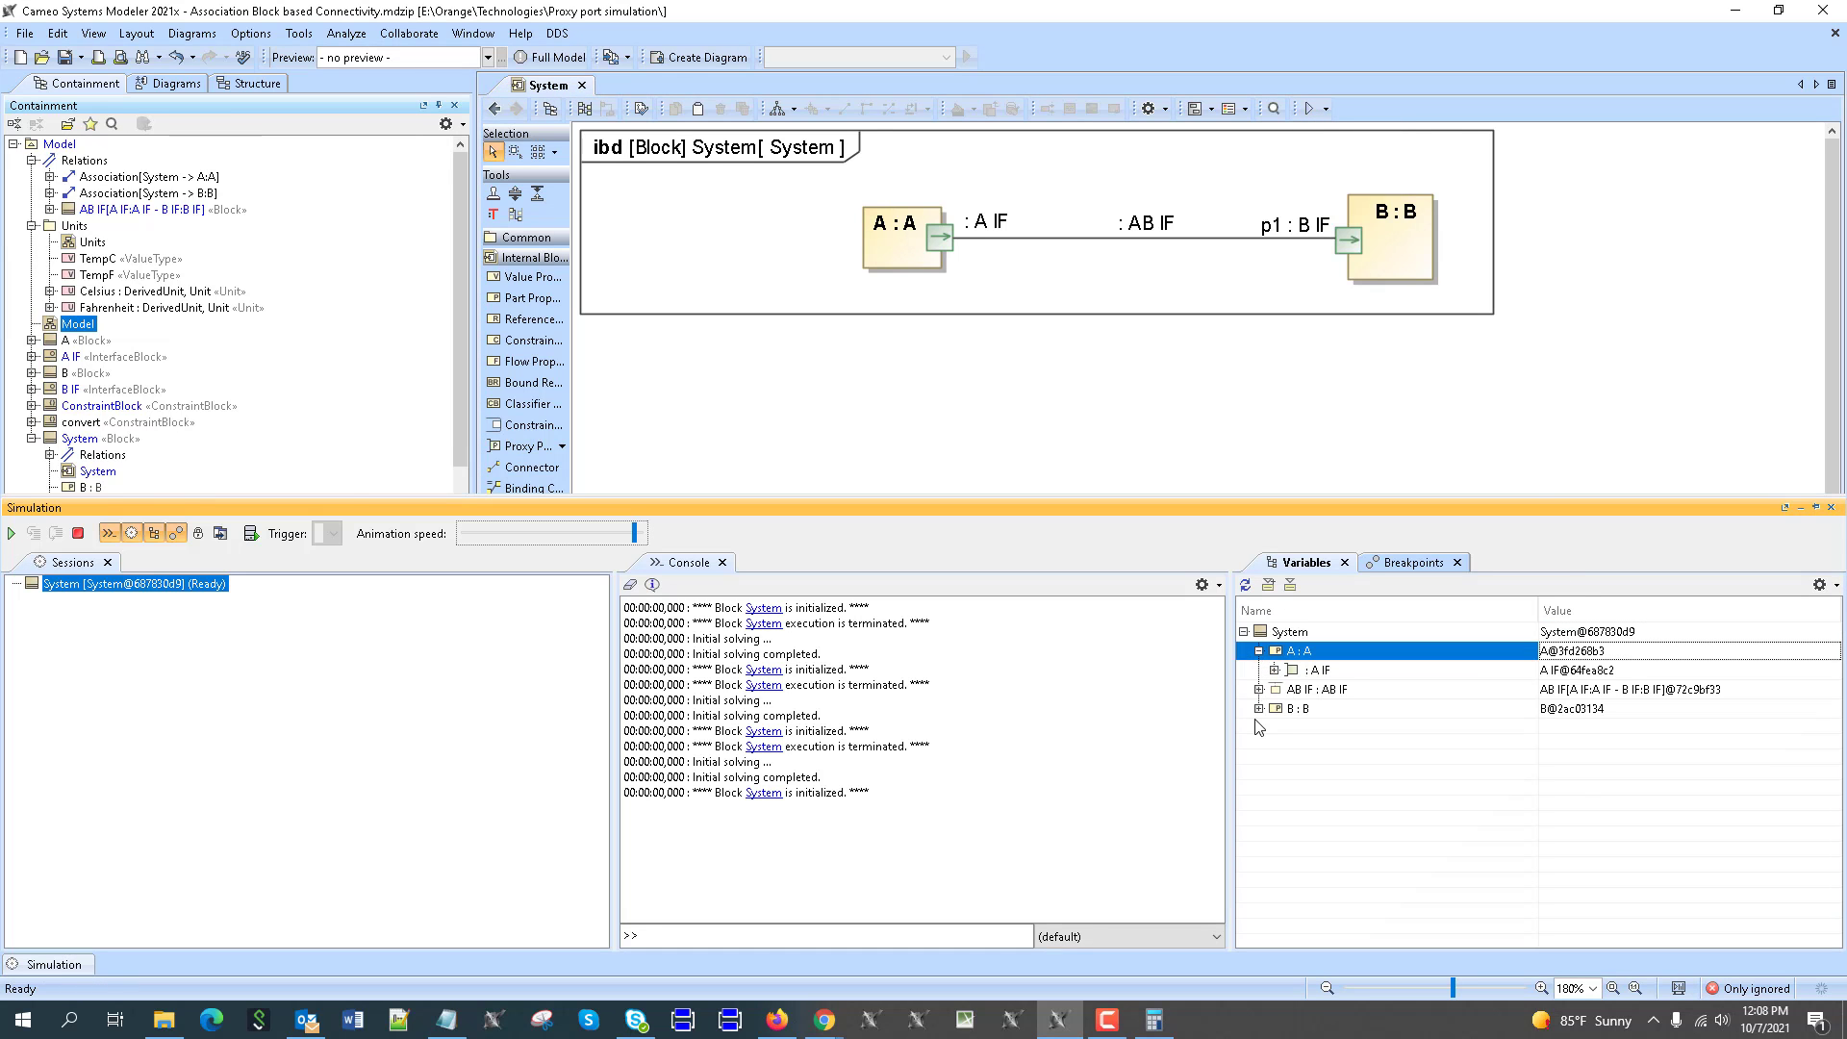
pyautogui.click(1258, 708)
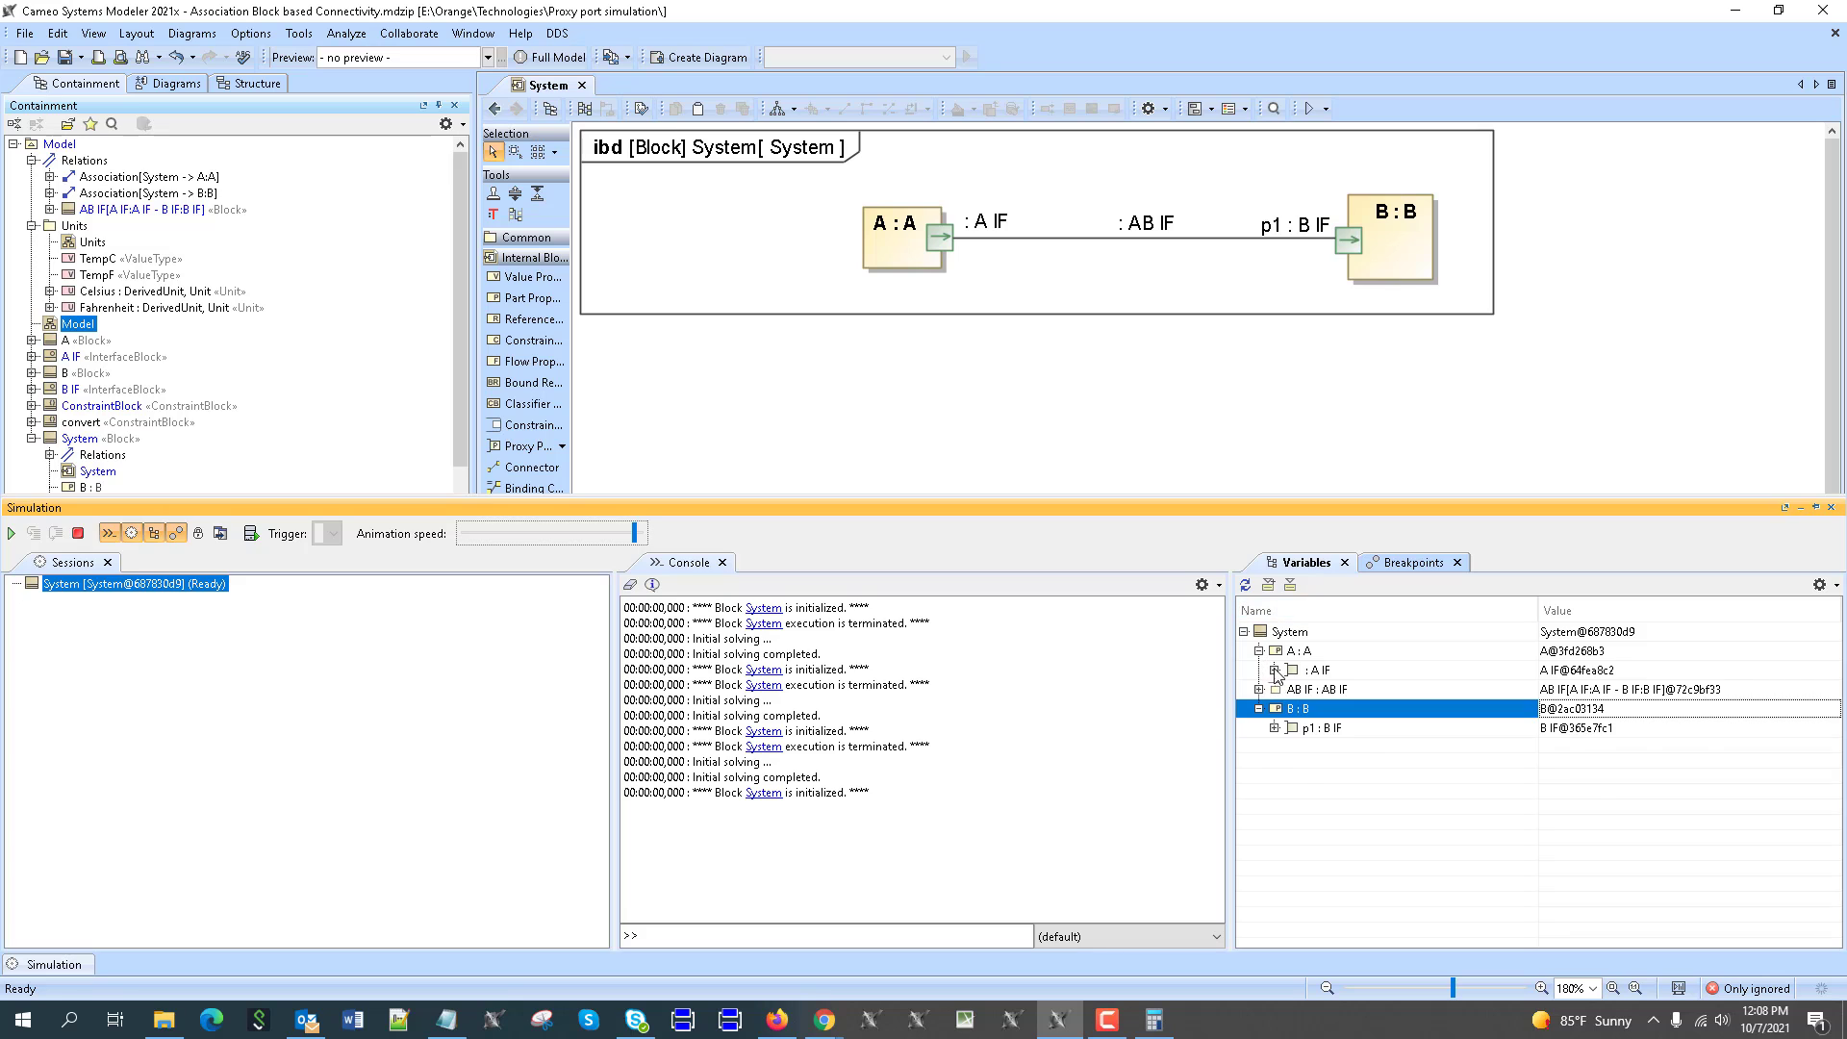
pyautogui.click(1275, 669)
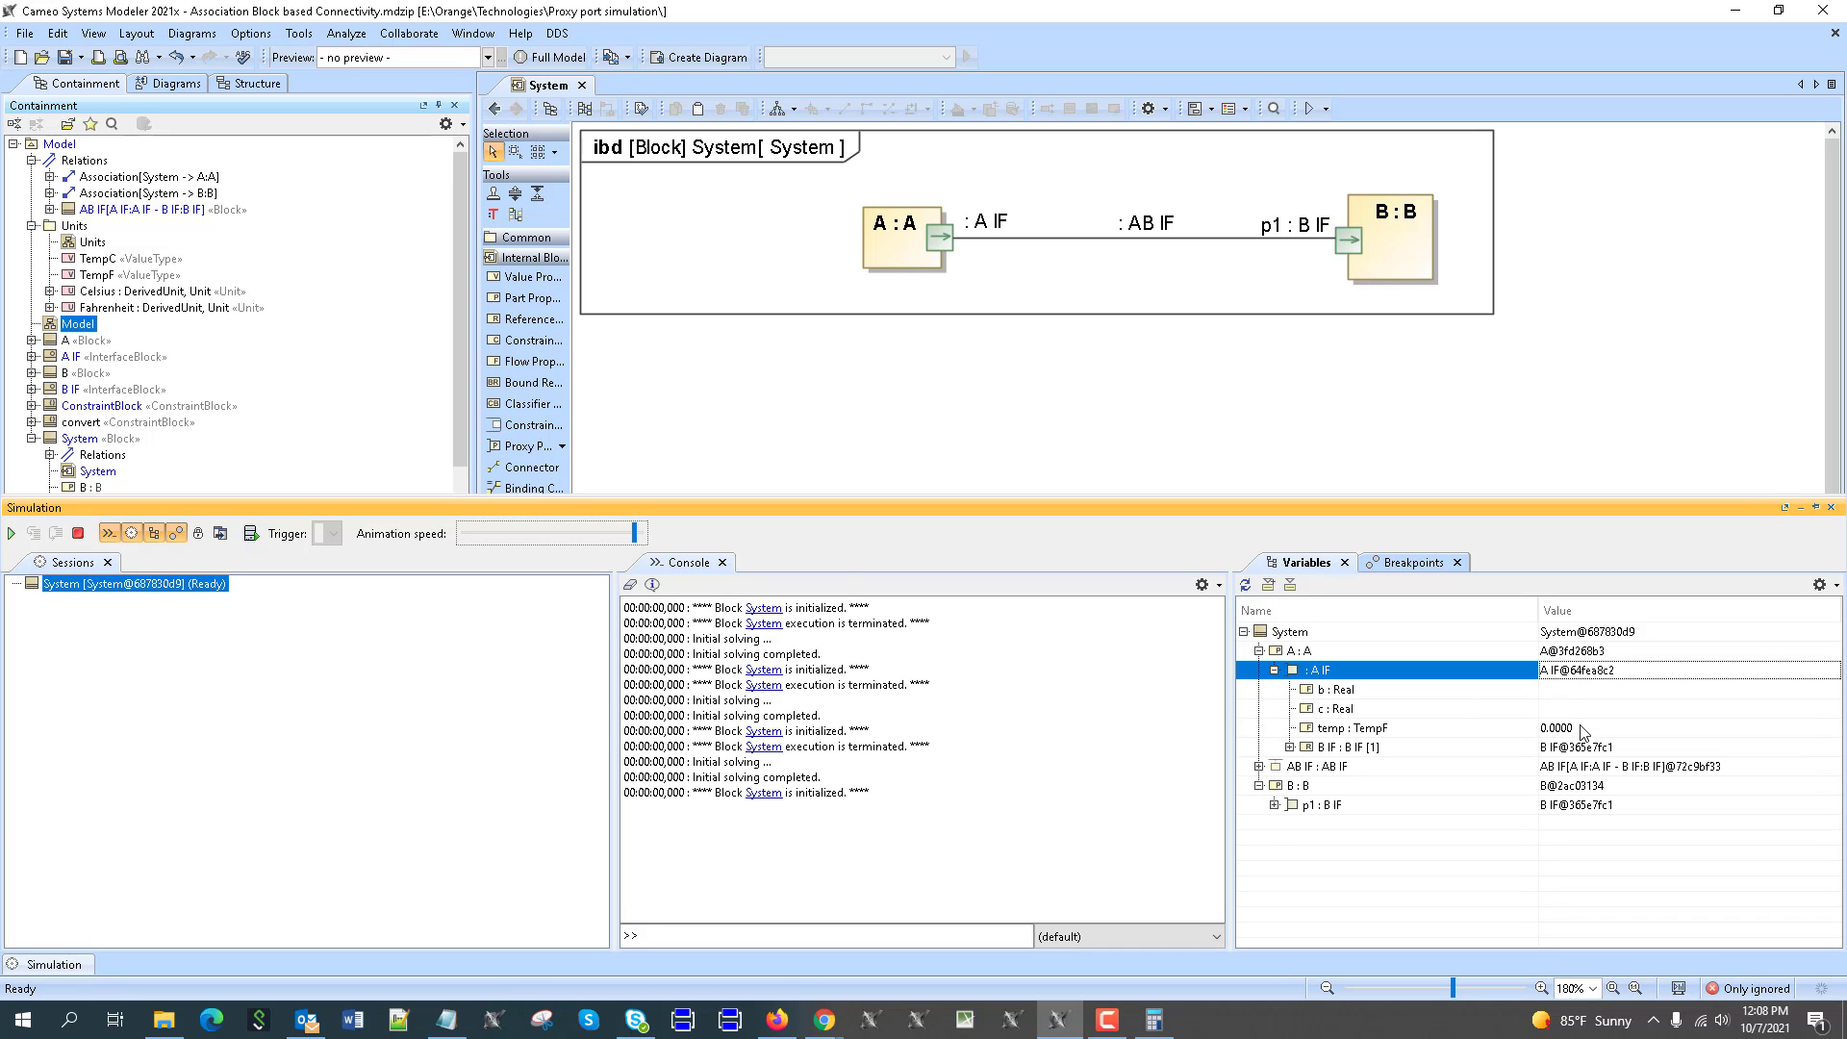
pyautogui.click(1275, 805)
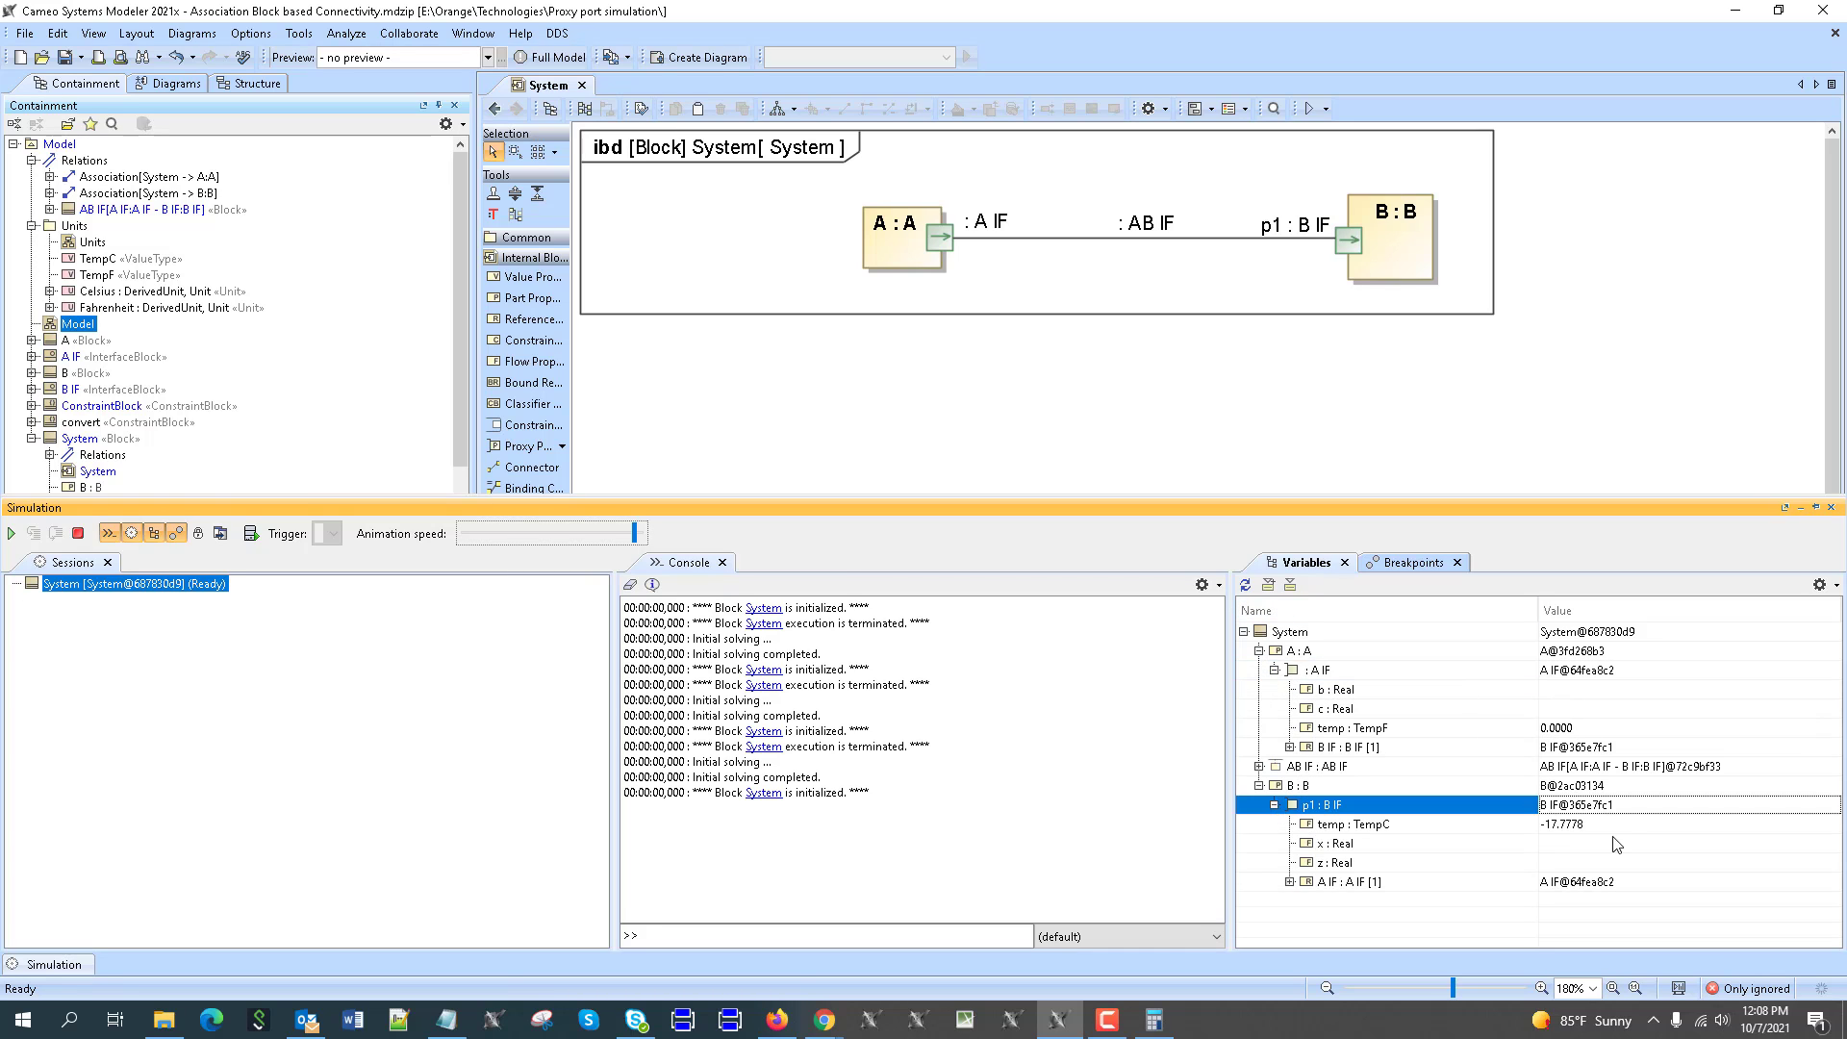
# Step: Try A IF's temp at 1000, 86, 80, settling on 79 °F, then shrink the results panel
pyautogui.click(1559, 732)
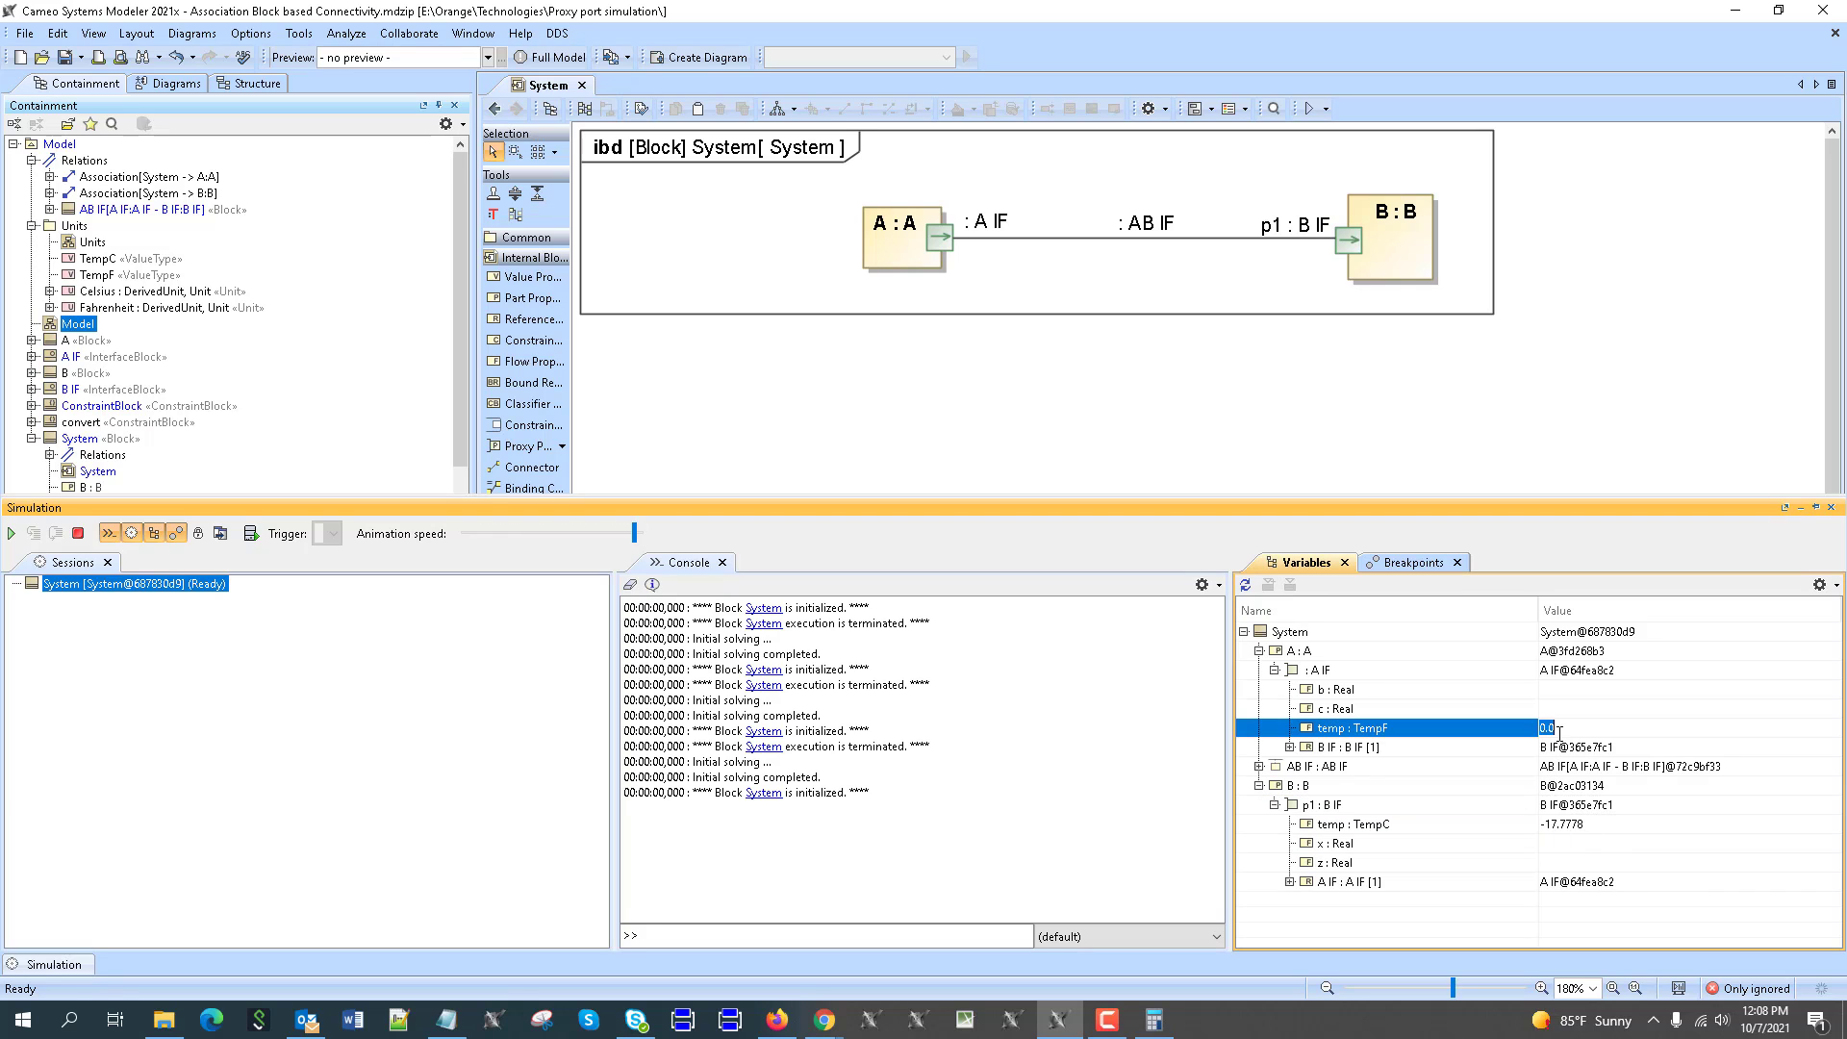
pyautogui.write('1000')
pyautogui.press('Return')
pyautogui.click(1347, 689)
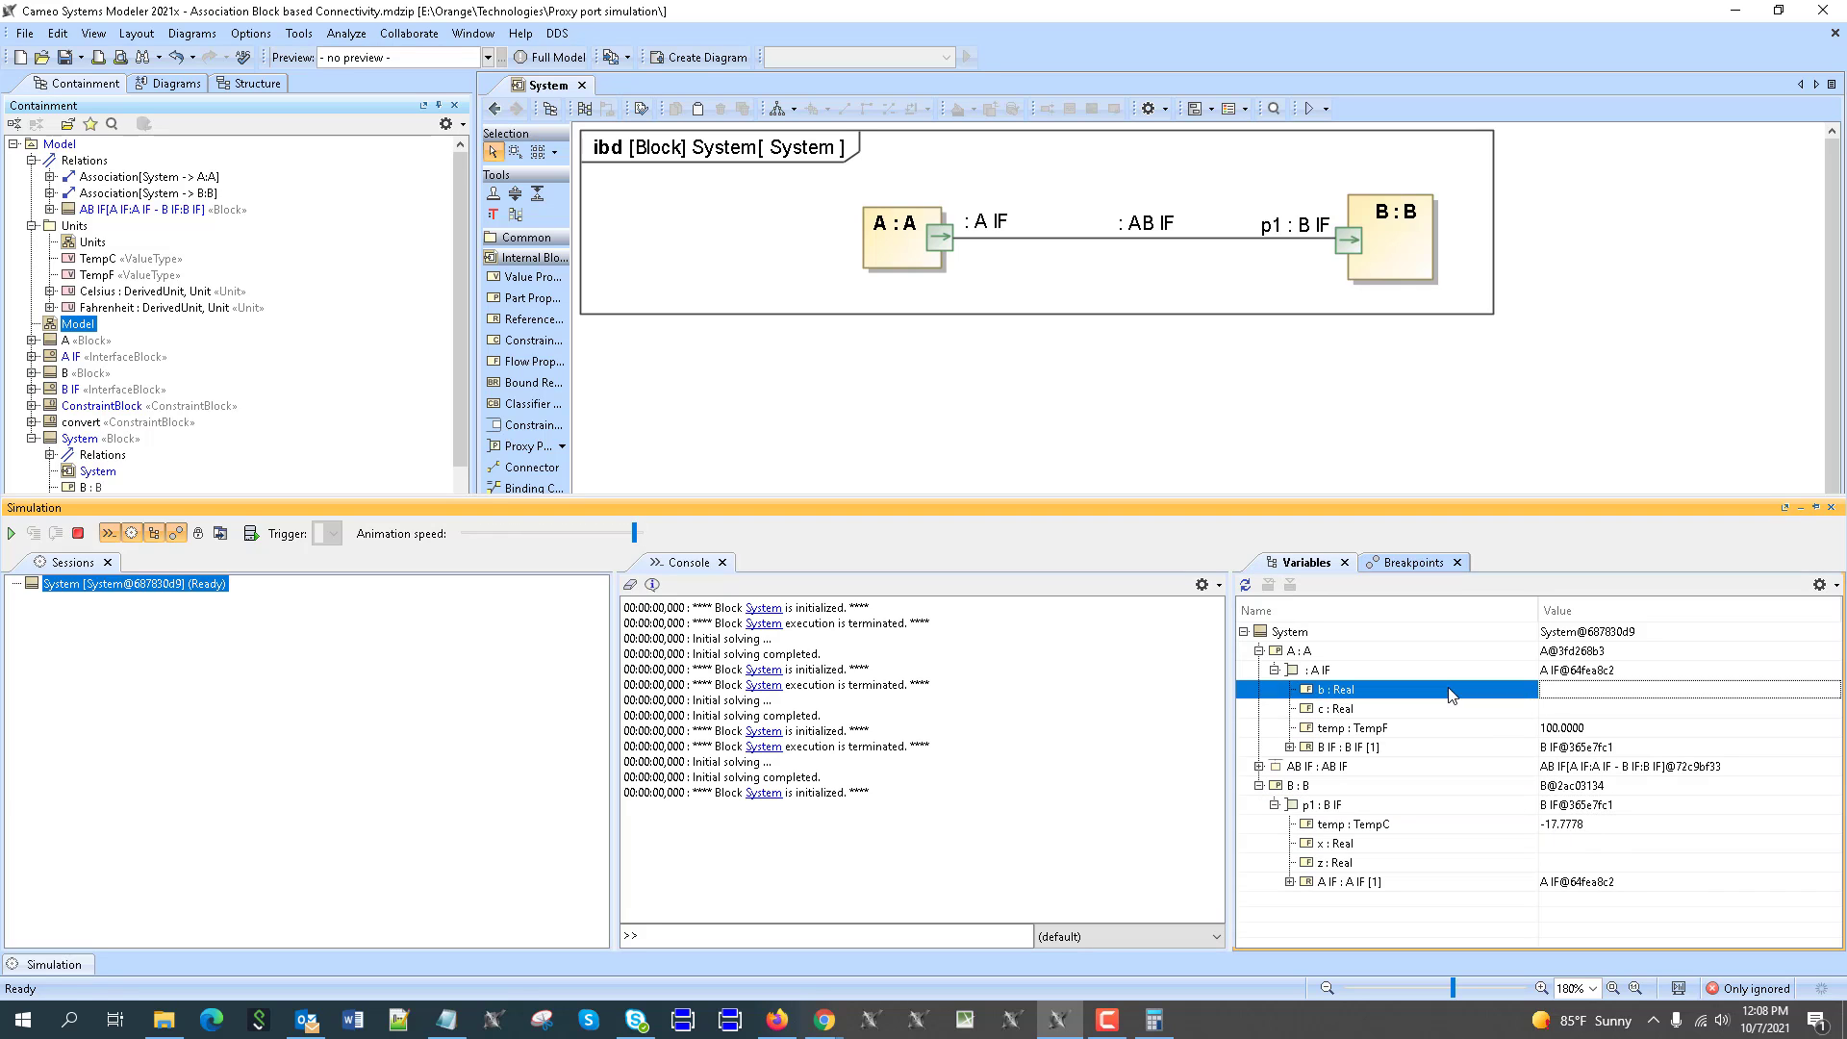
pyautogui.click(1575, 728)
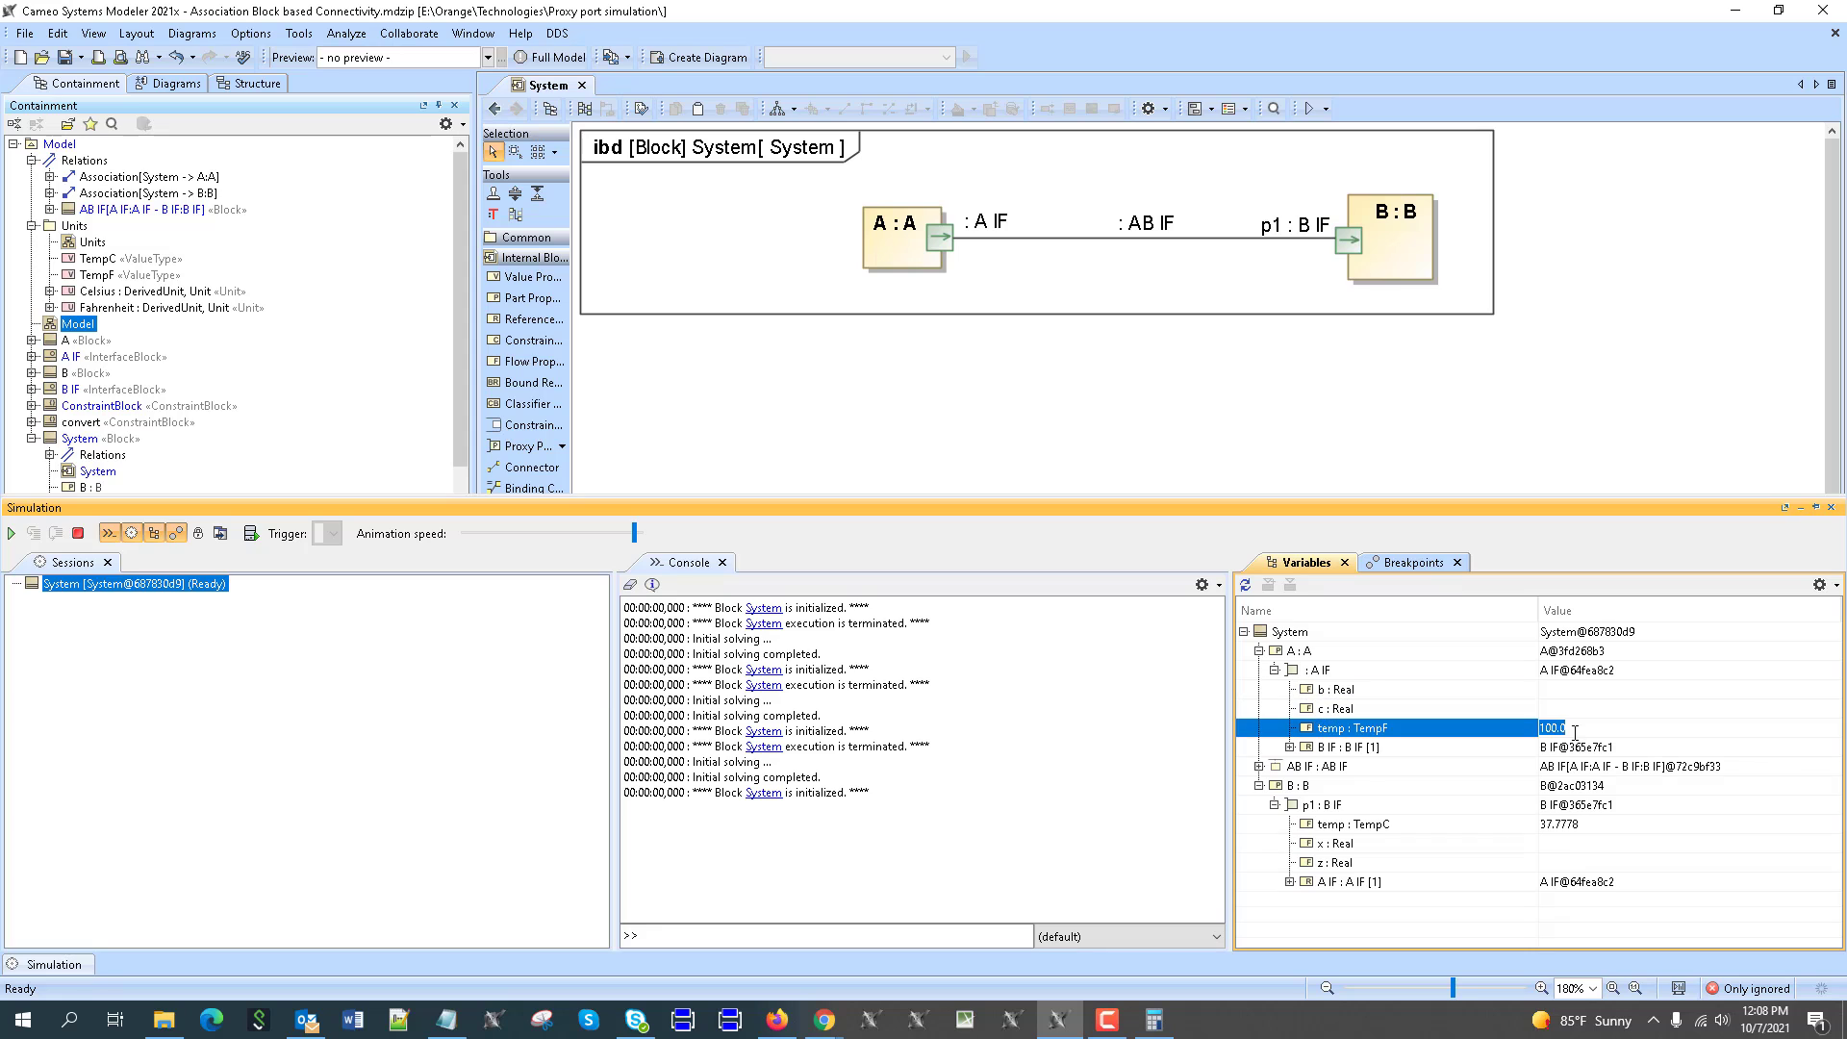
pyautogui.write('86')
pyautogui.press('Return')
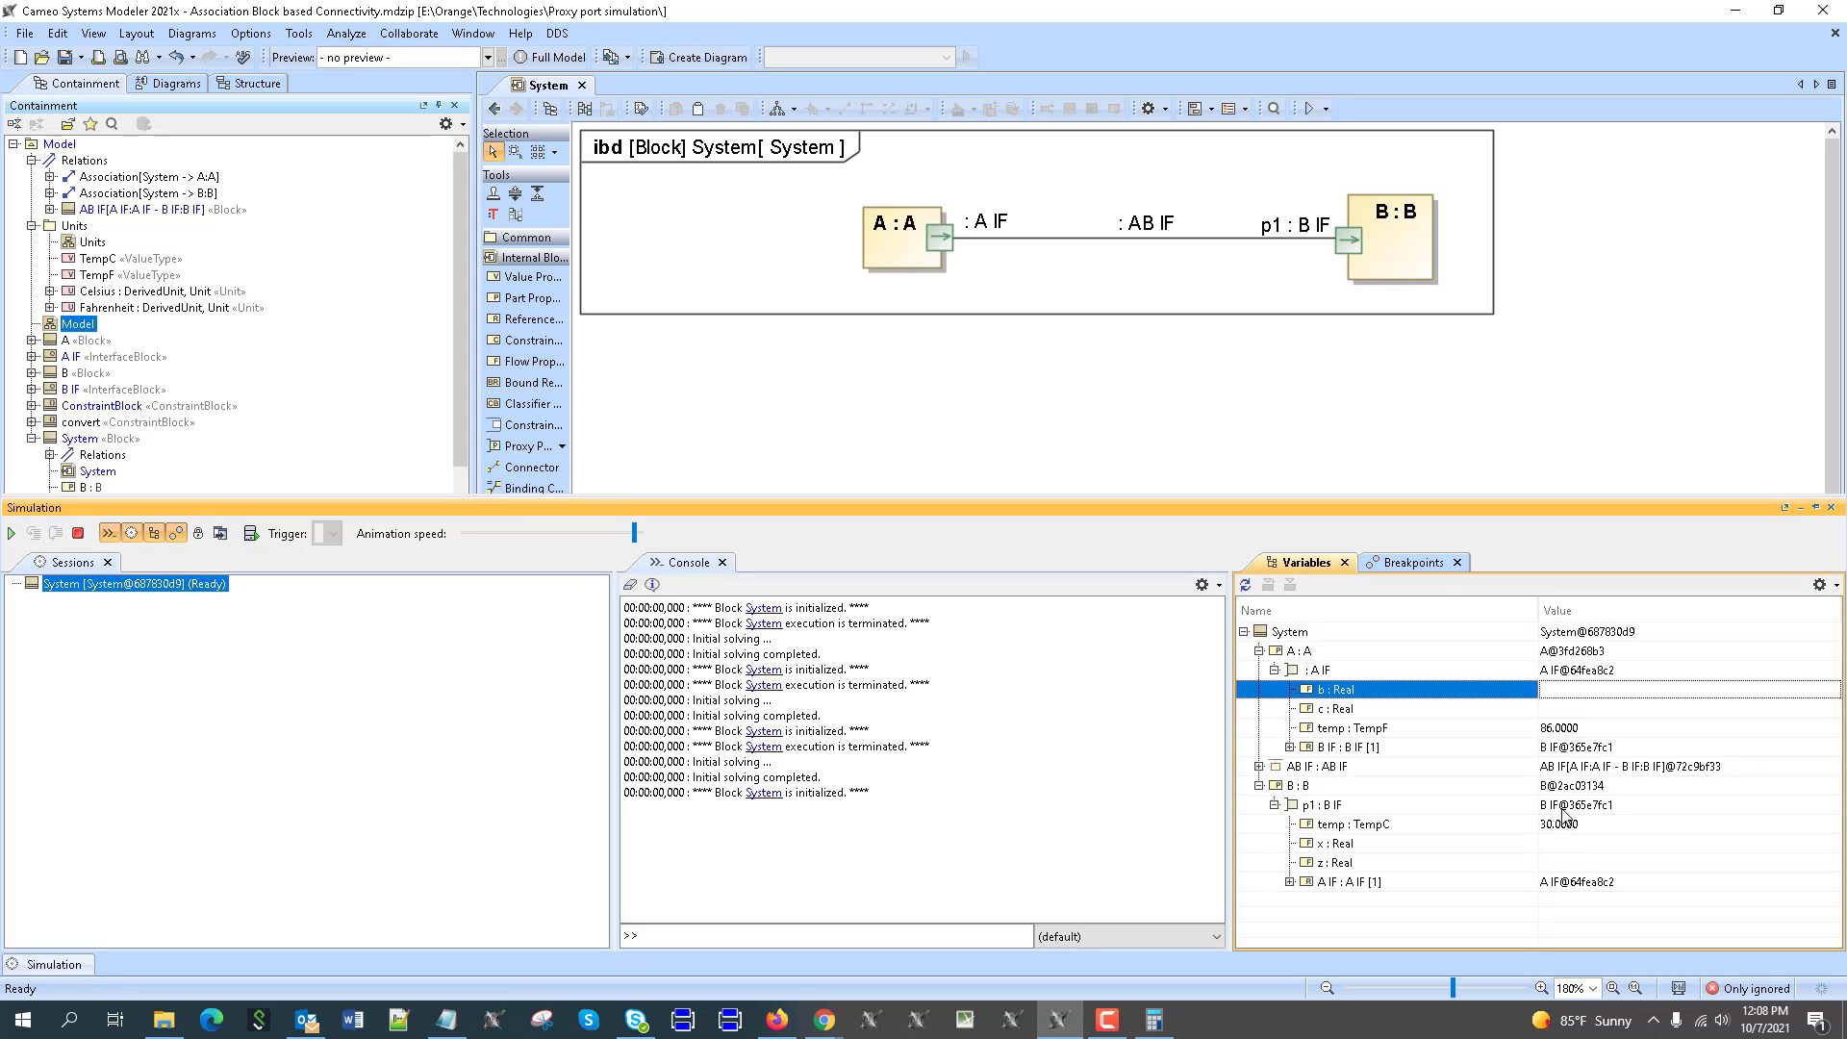
pyautogui.click(1563, 728)
pyautogui.write('80')
pyautogui.press('Return')
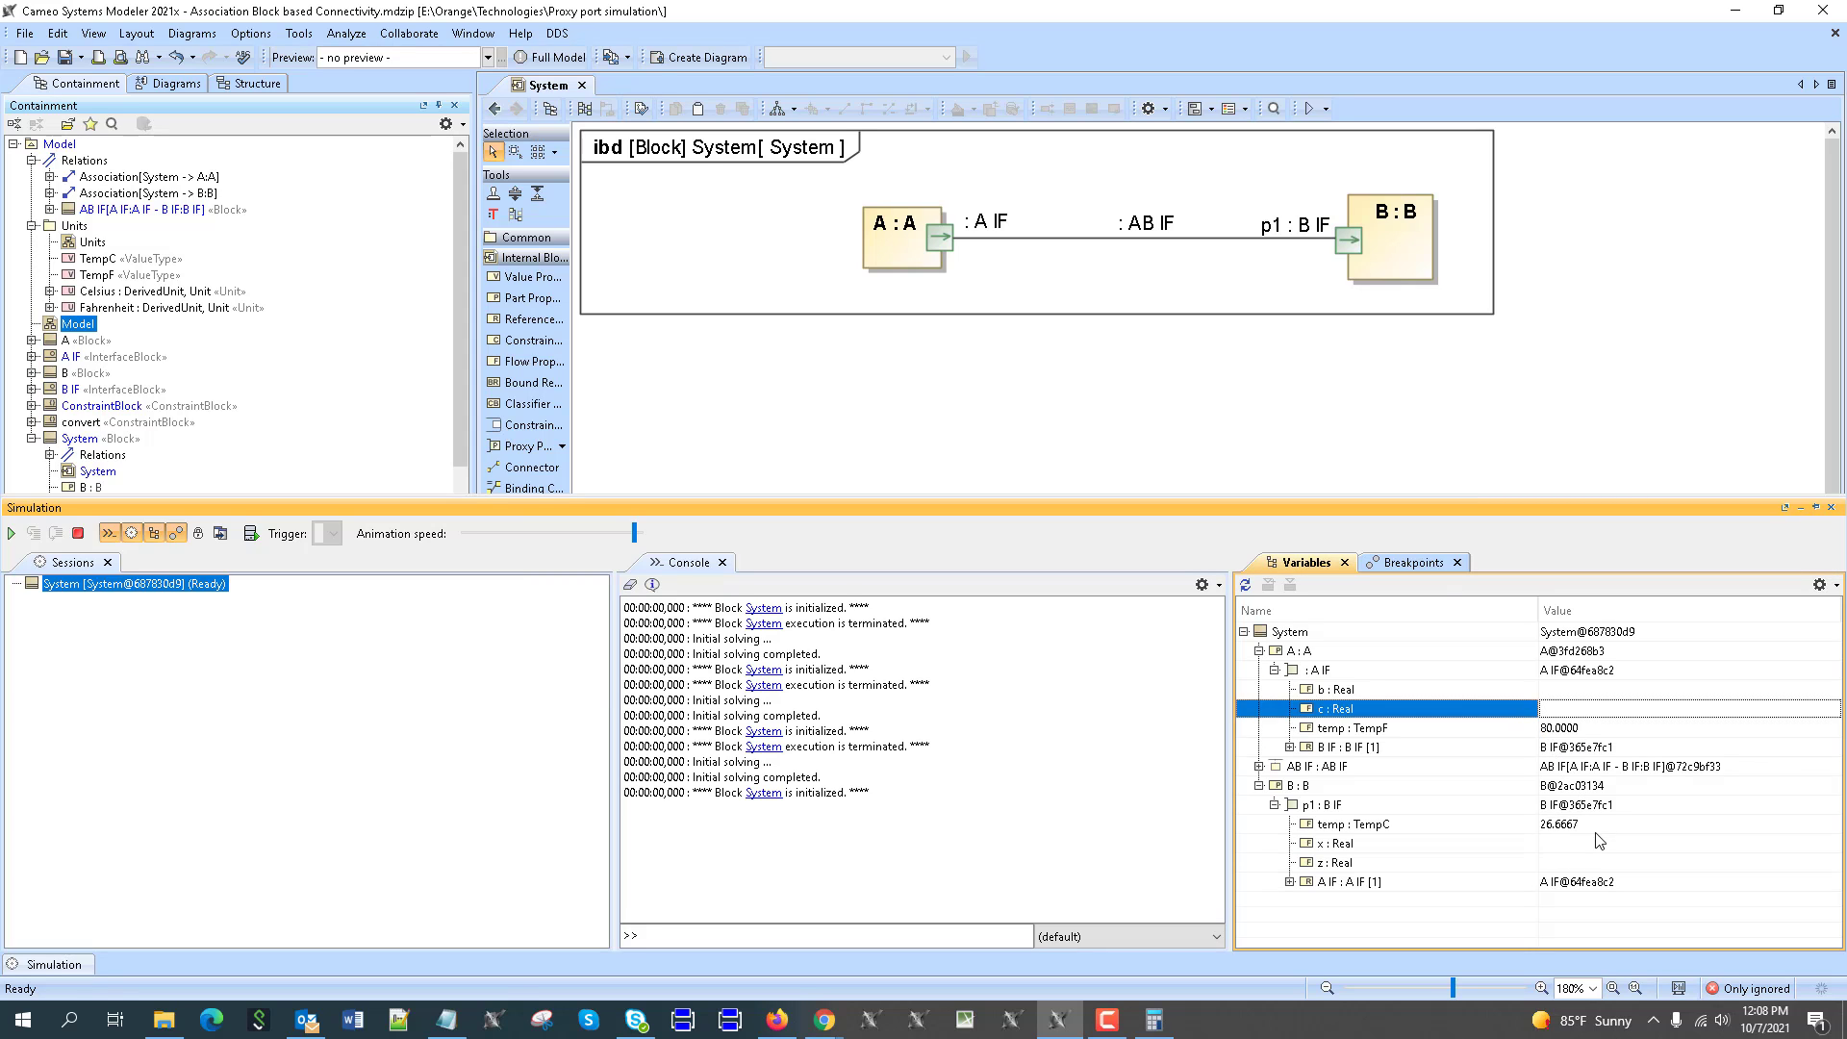
pyautogui.click(1560, 728)
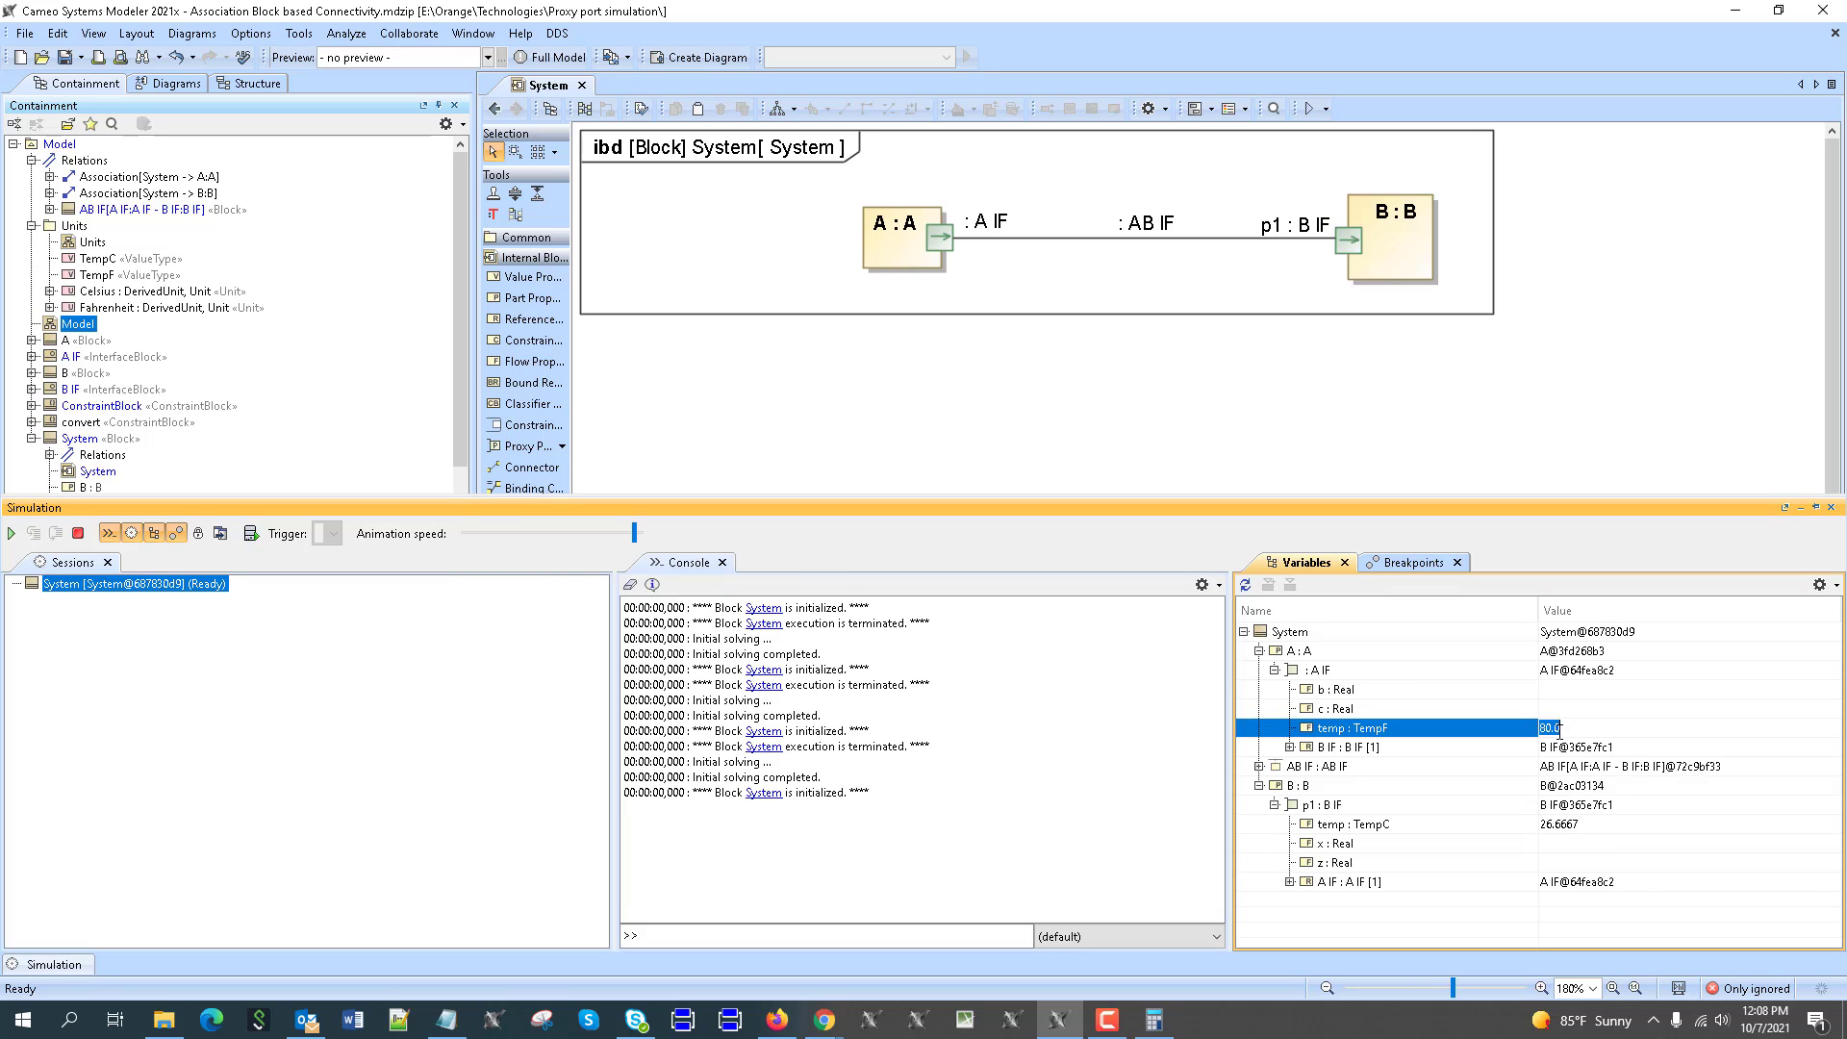
pyautogui.write('79')
pyautogui.click(1516, 690)
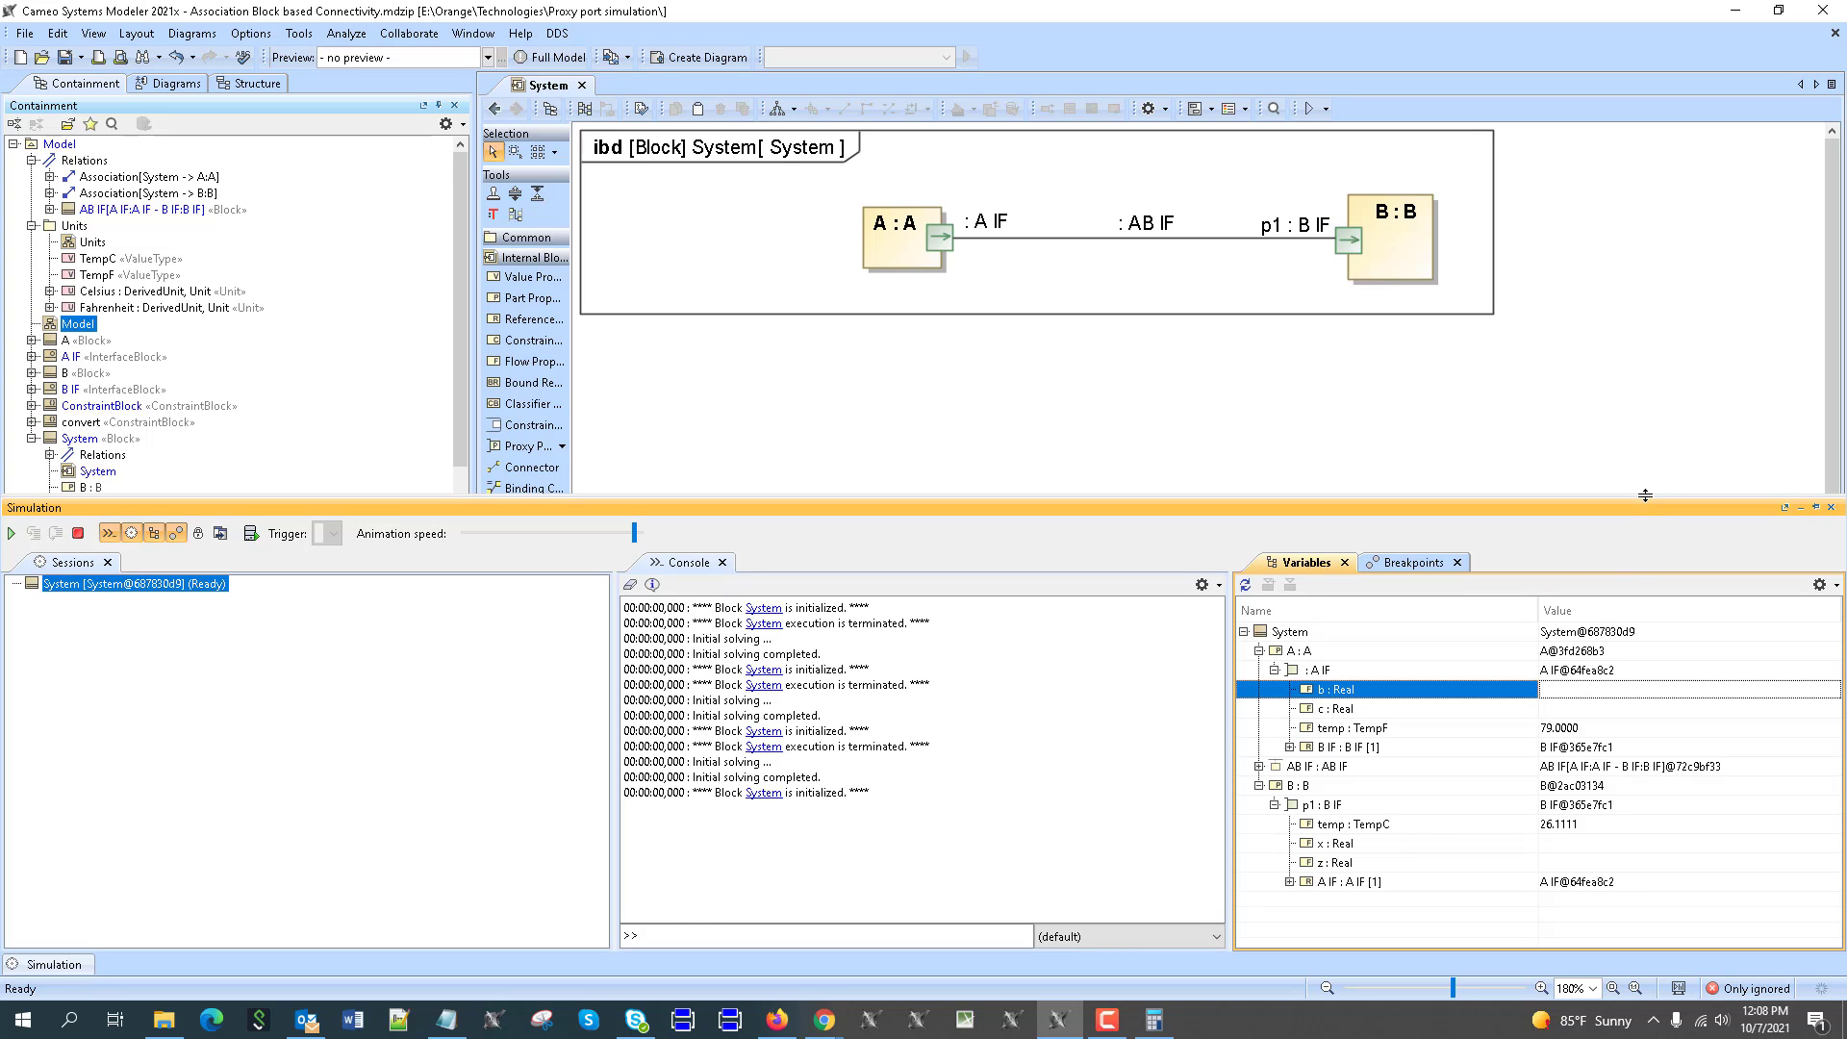
pyautogui.moveTo(1650, 500); pyautogui.dragTo(1672, 655)
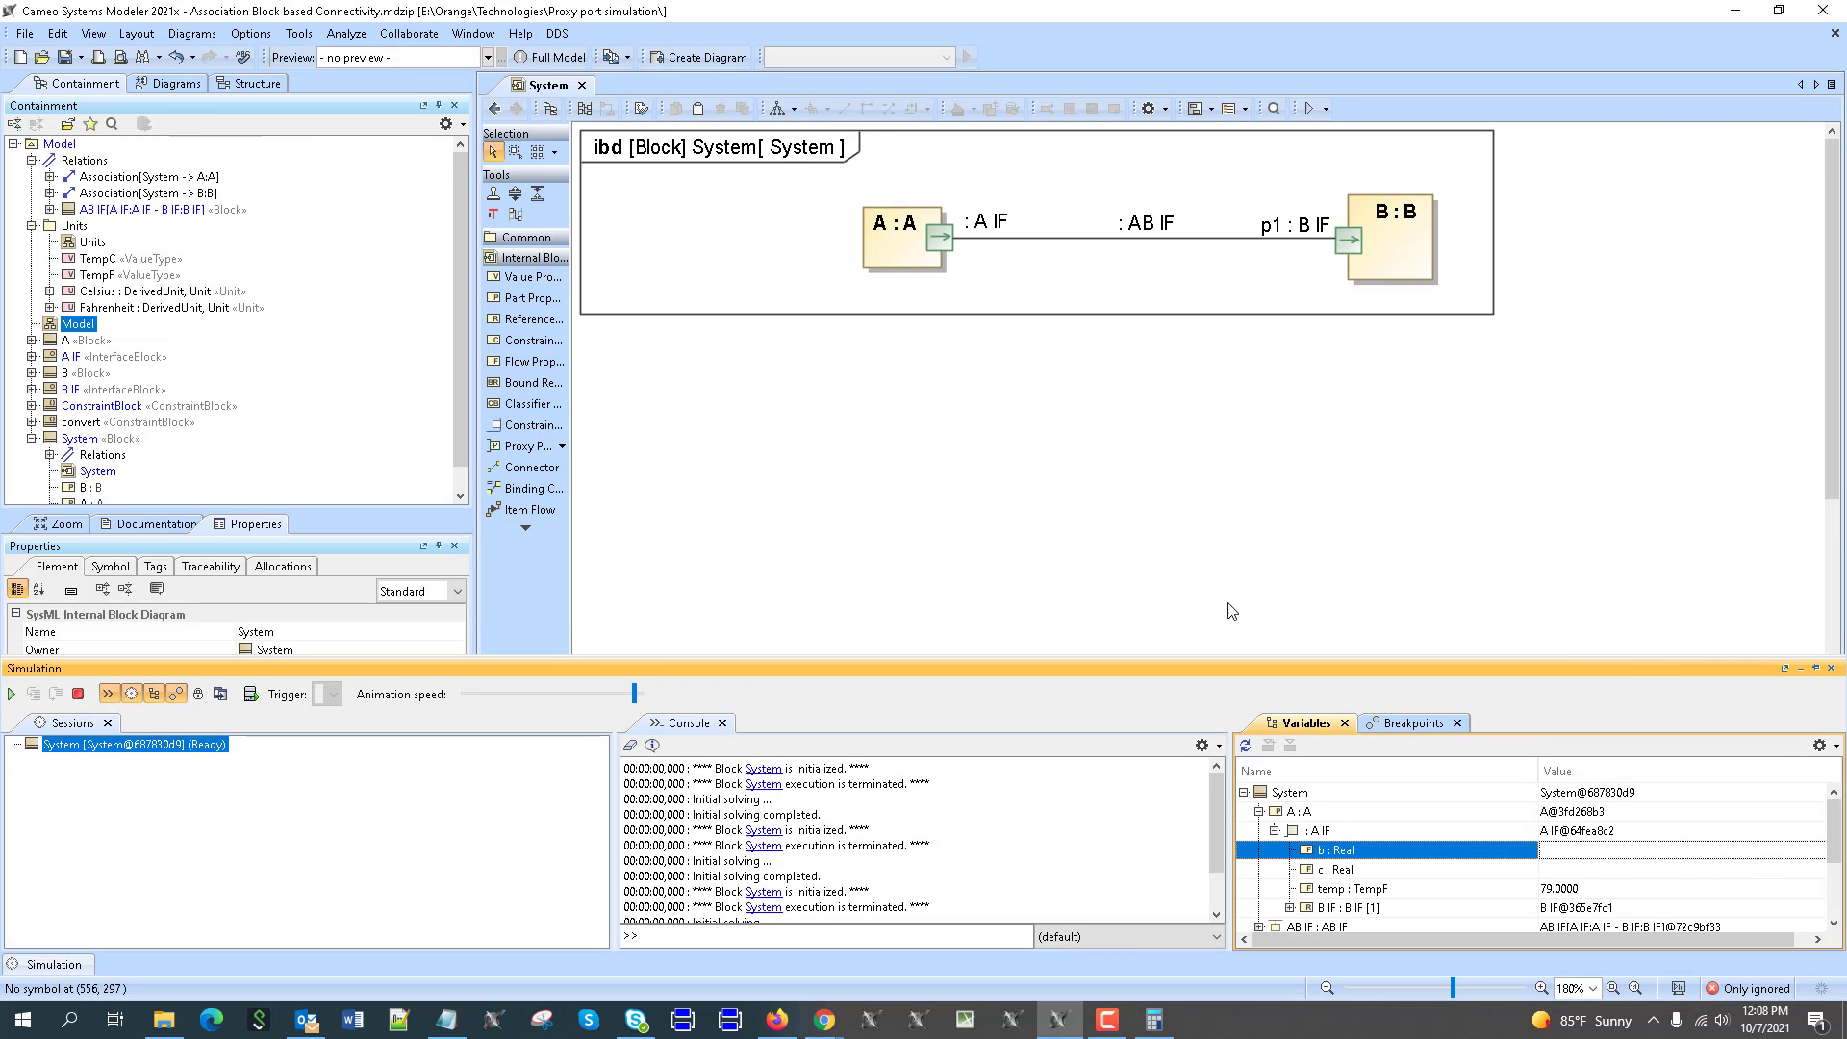
# Step: Go back to the Model BDD, view System's internal block diagram, then return to the Model BDD
pyautogui.click(490, 111)
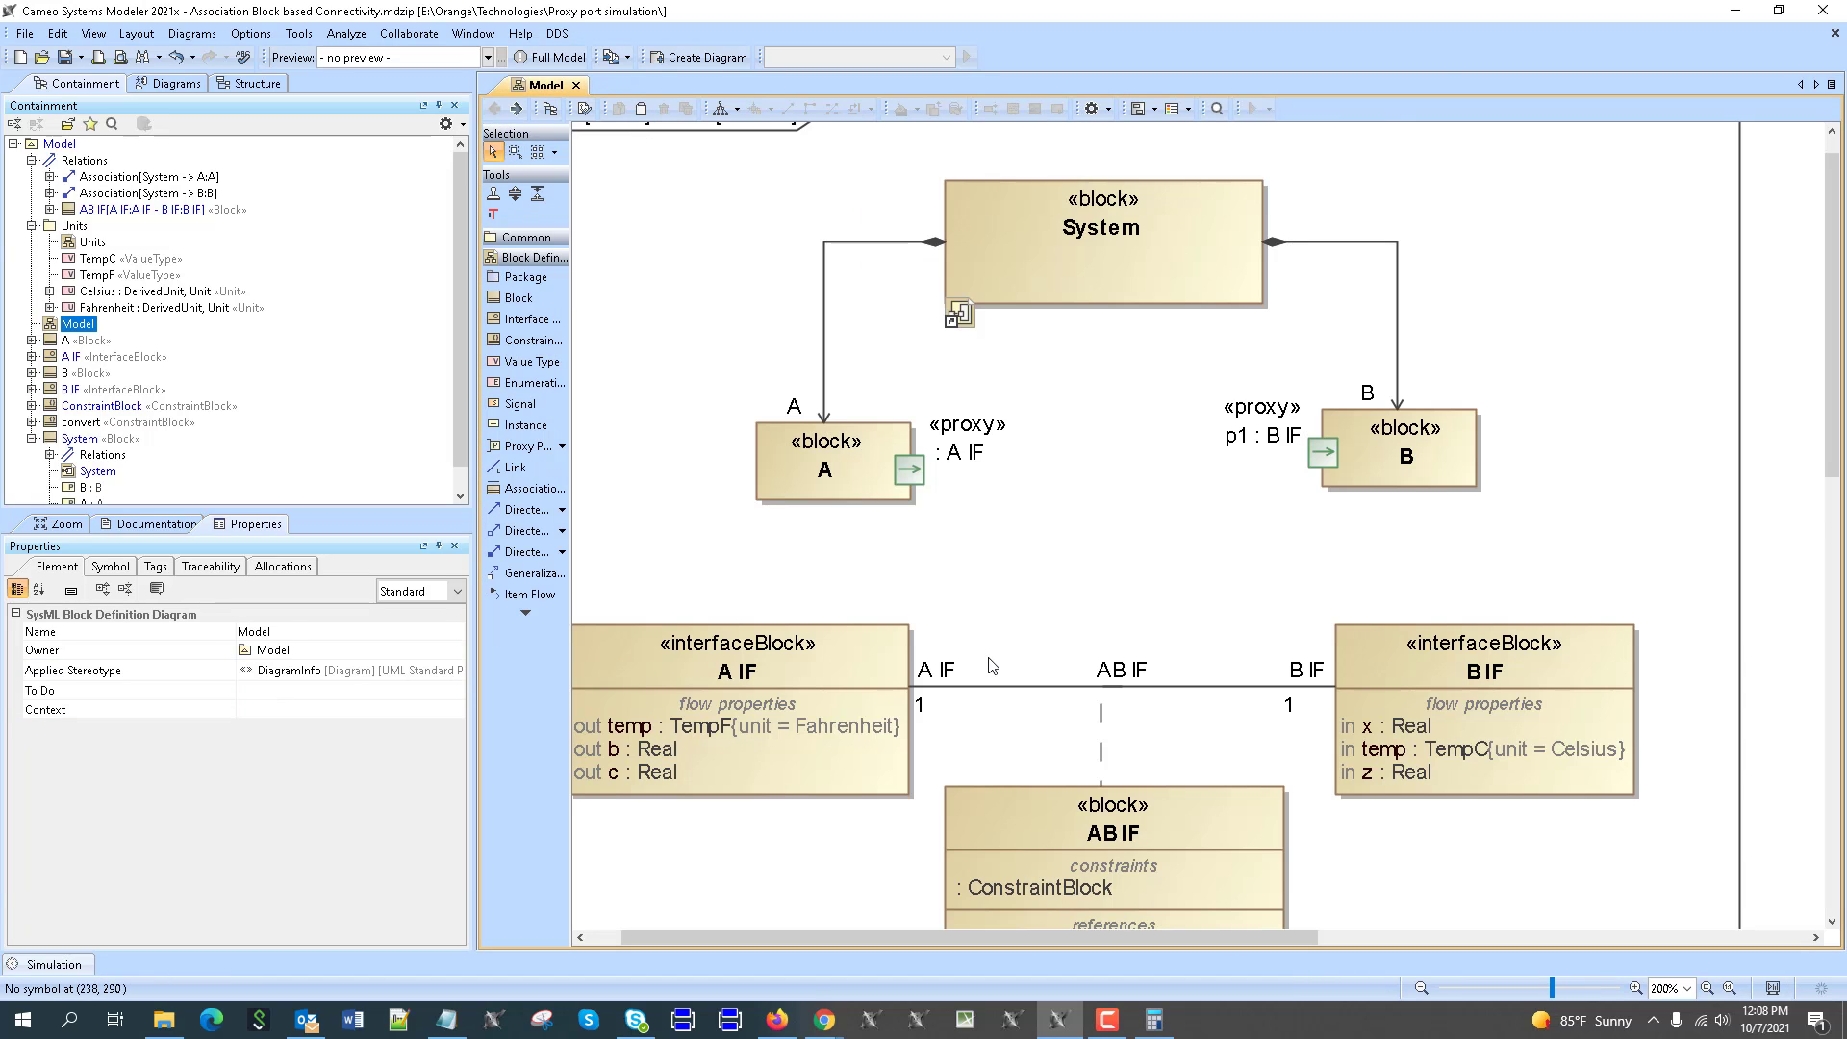
pyautogui.scroll(-3, 990, 664)
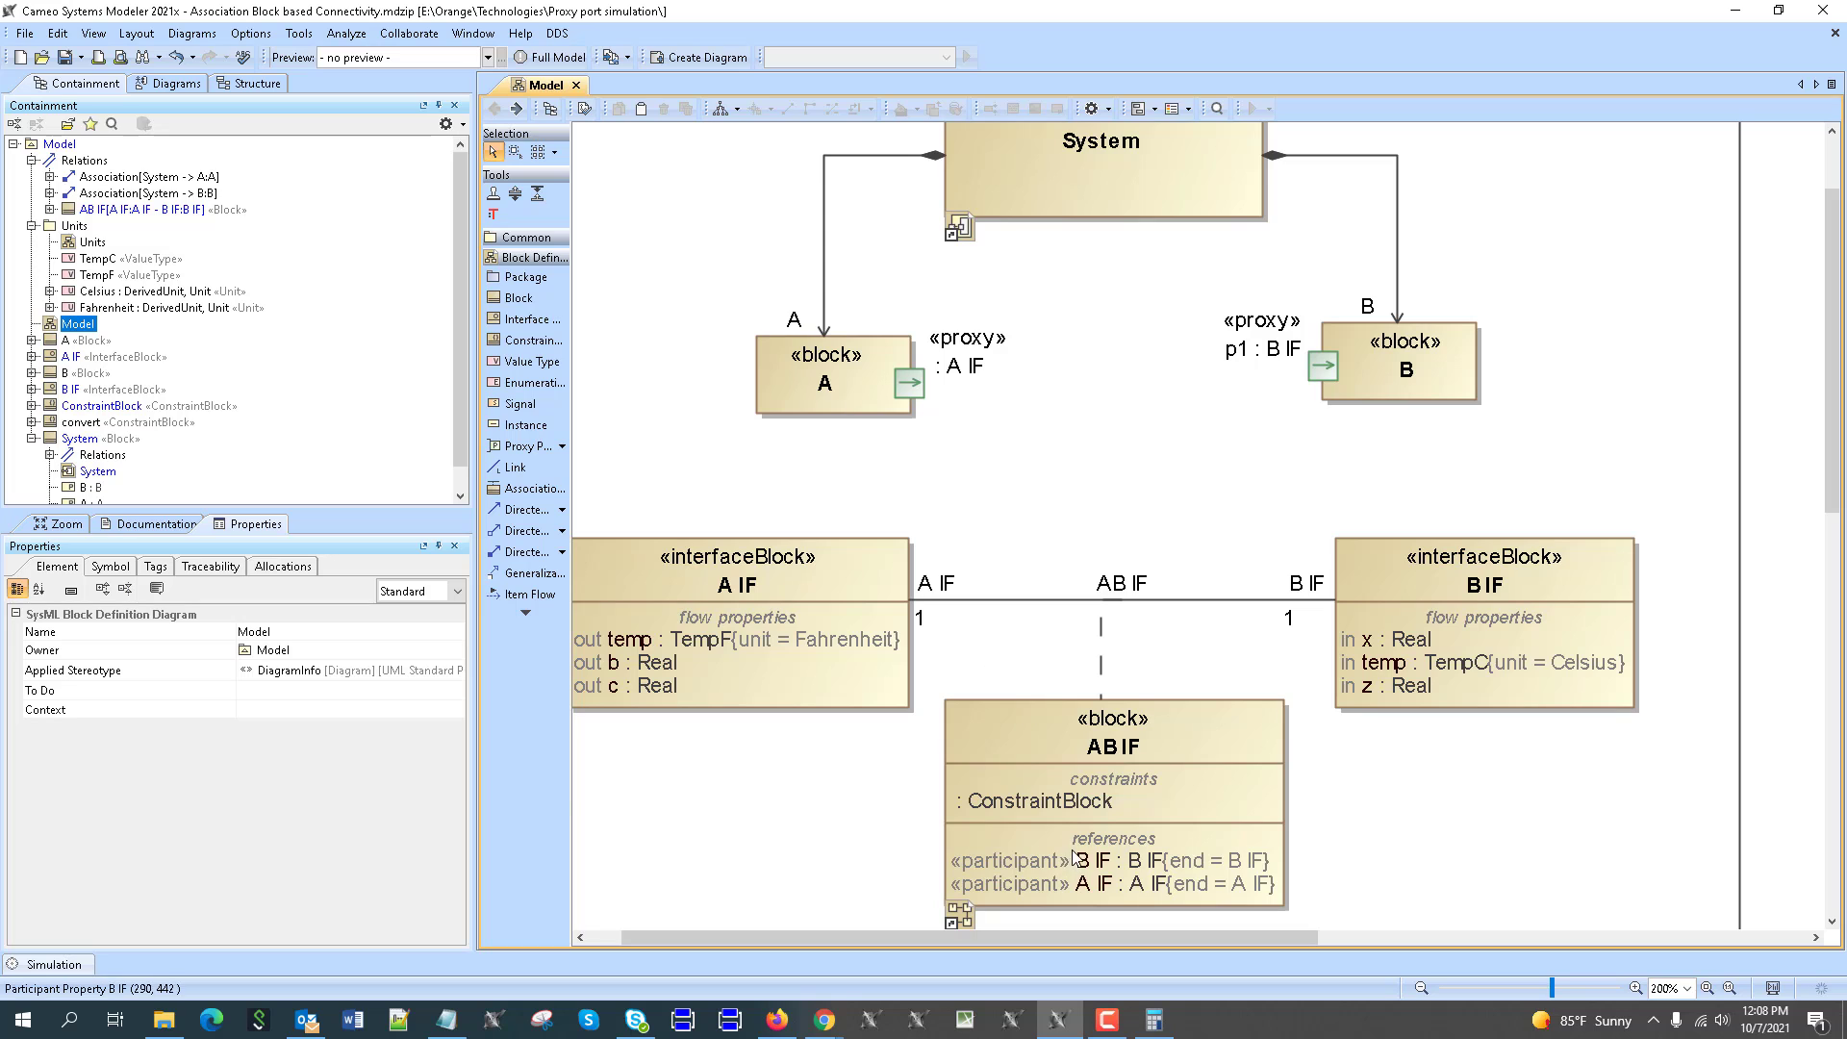
pyautogui.scroll(3, 1088, 839)
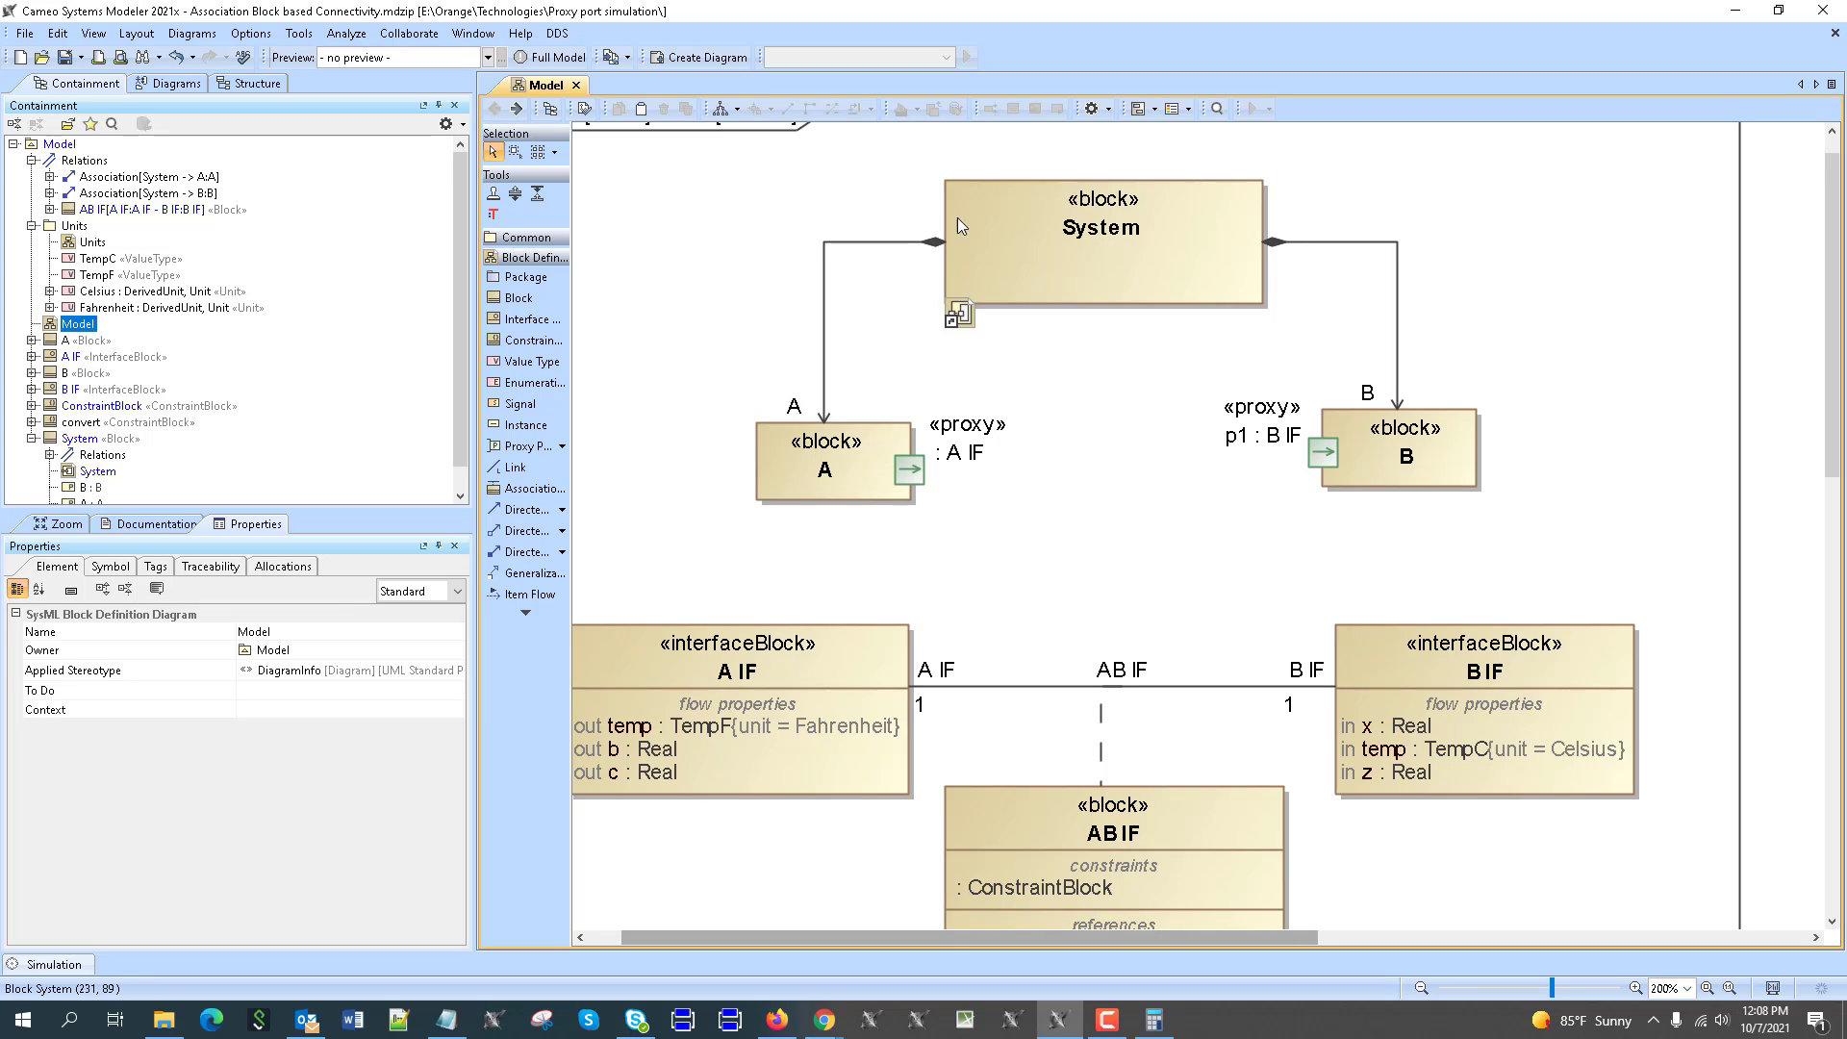
pyautogui.doubleClick(1000, 224)
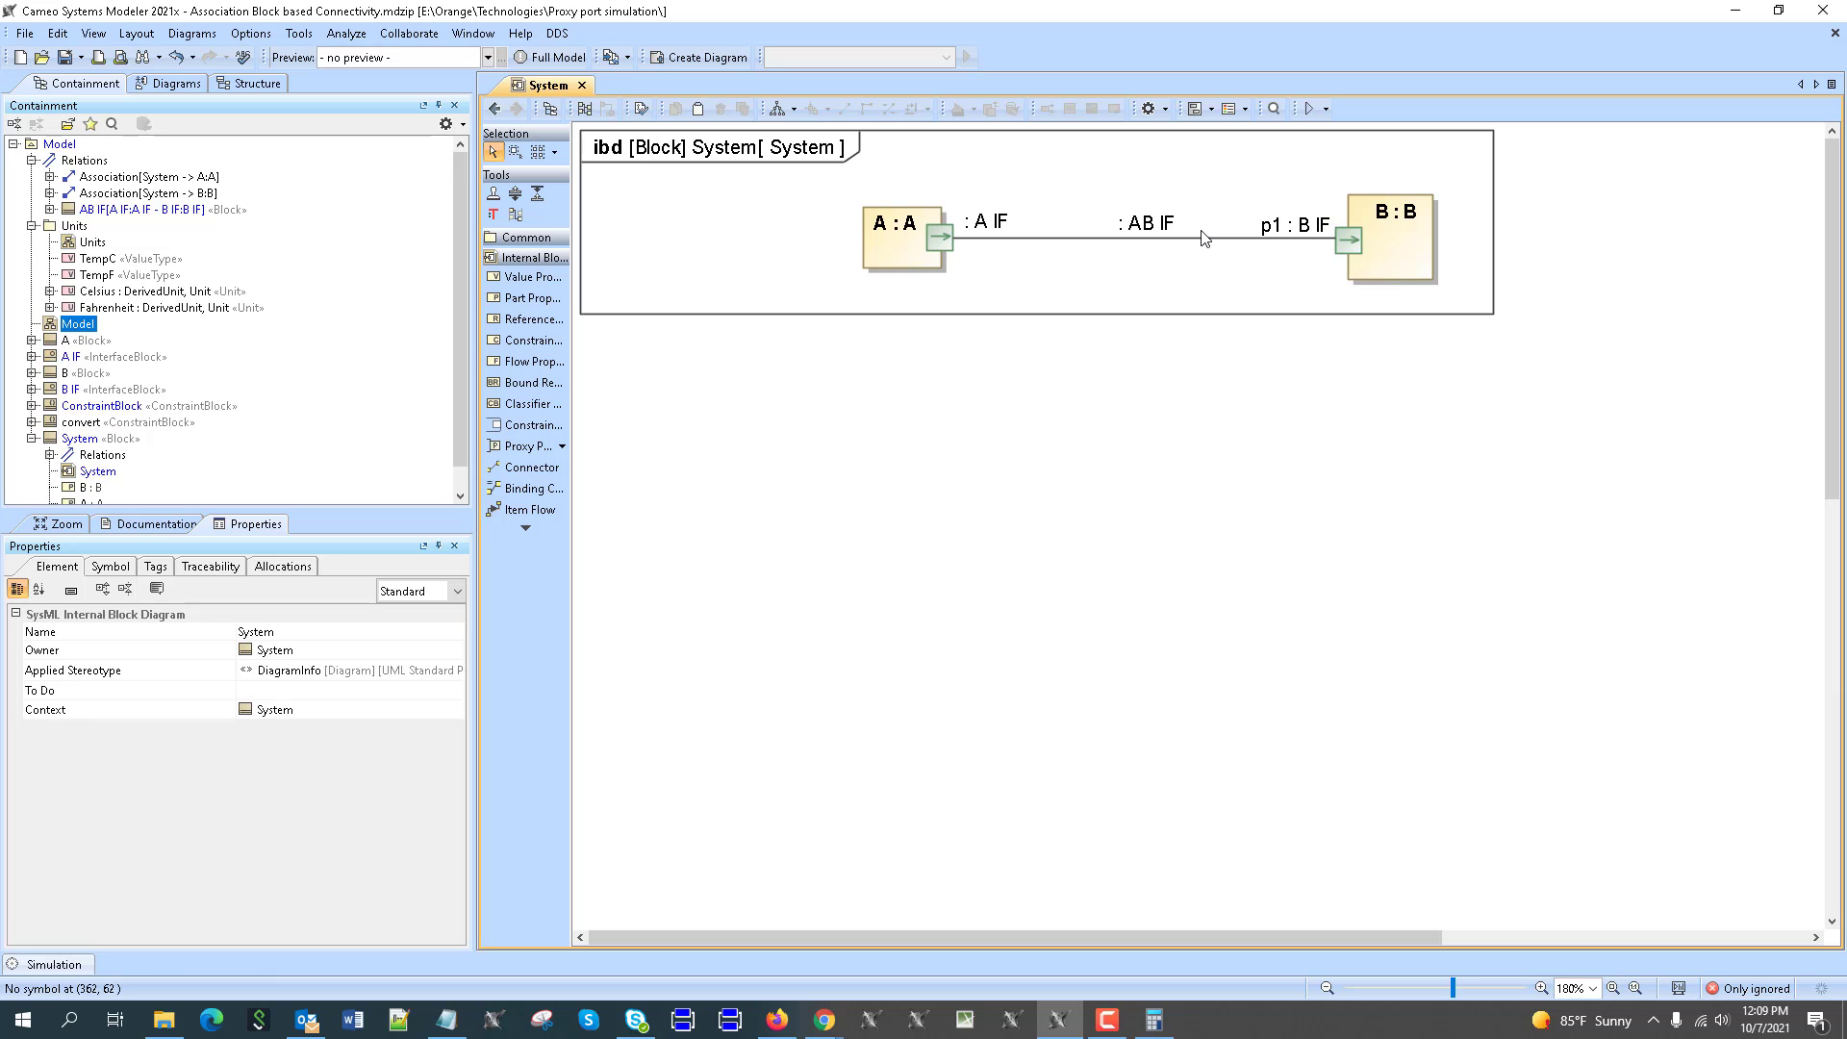
pyautogui.click(494, 108)
pyautogui.scroll(-3, 1174, 647)
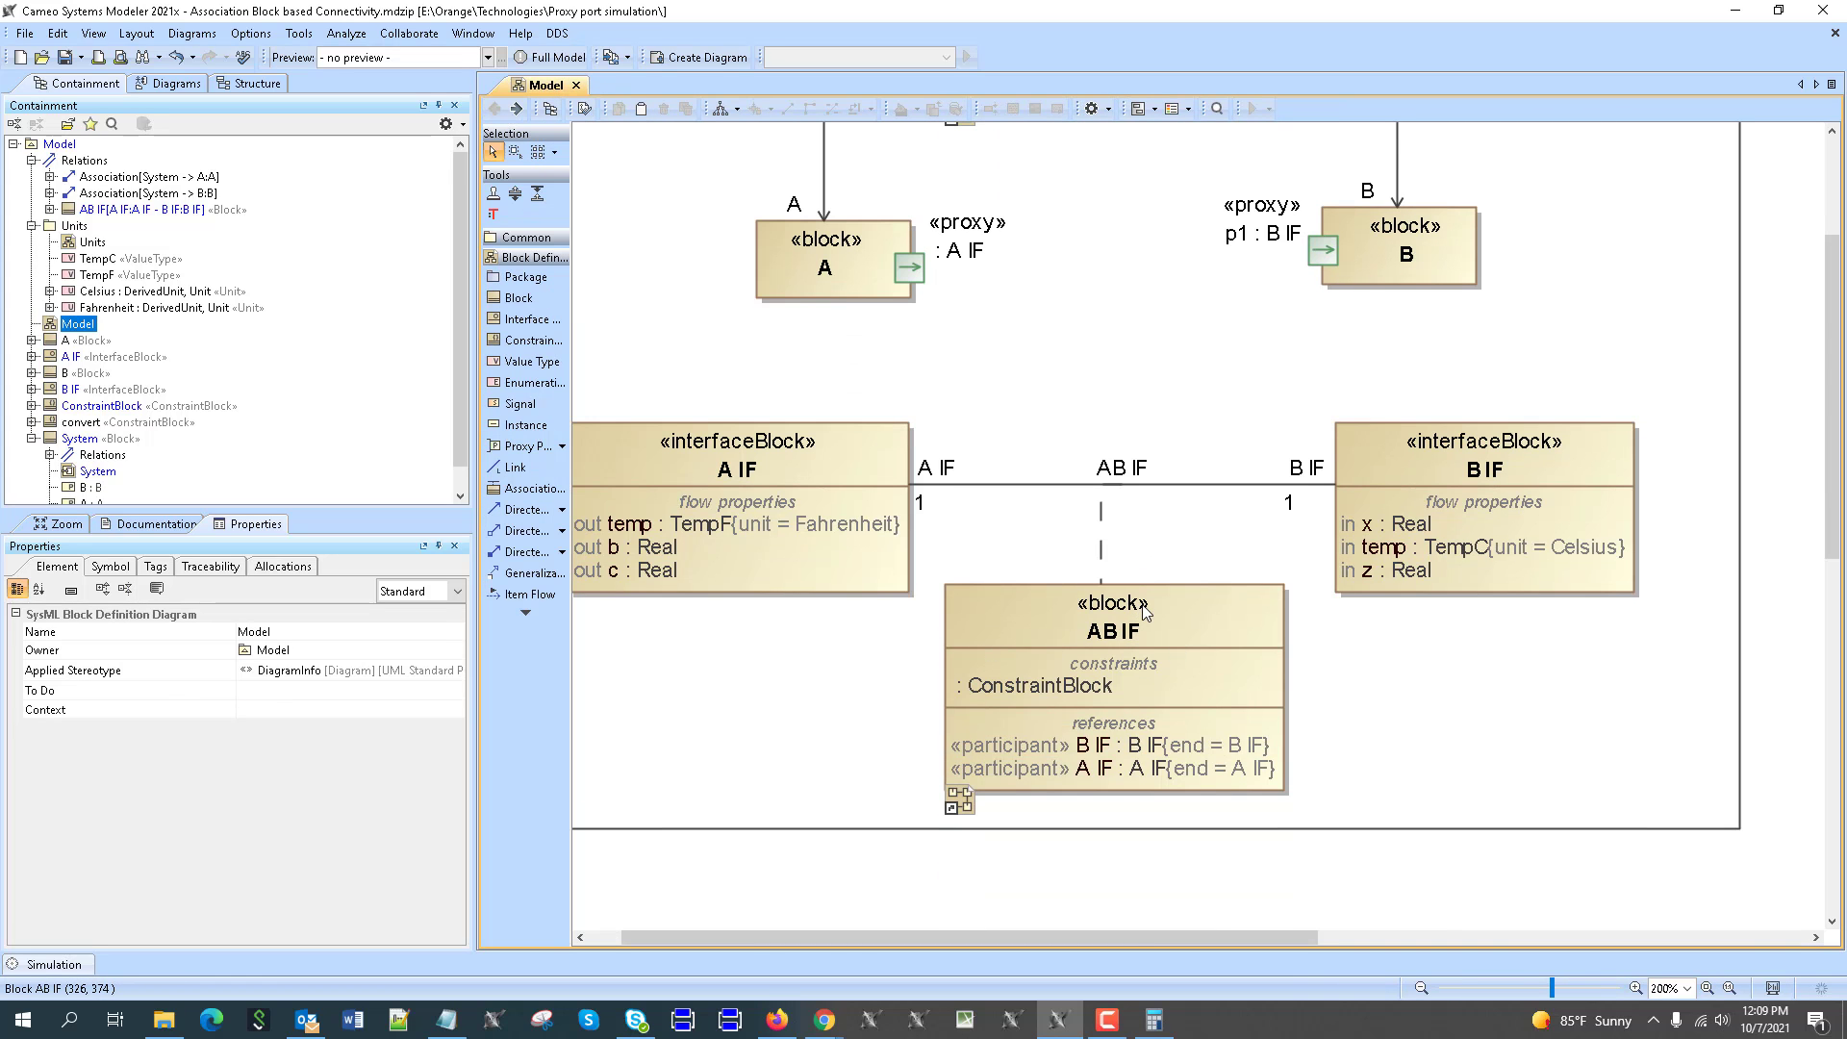
pyautogui.scroll(-1, 1145, 612)
# Step: Add value property X:Real (1.8) to AB IF and open AB IF's parametric diagram
pyautogui.click(1231, 587)
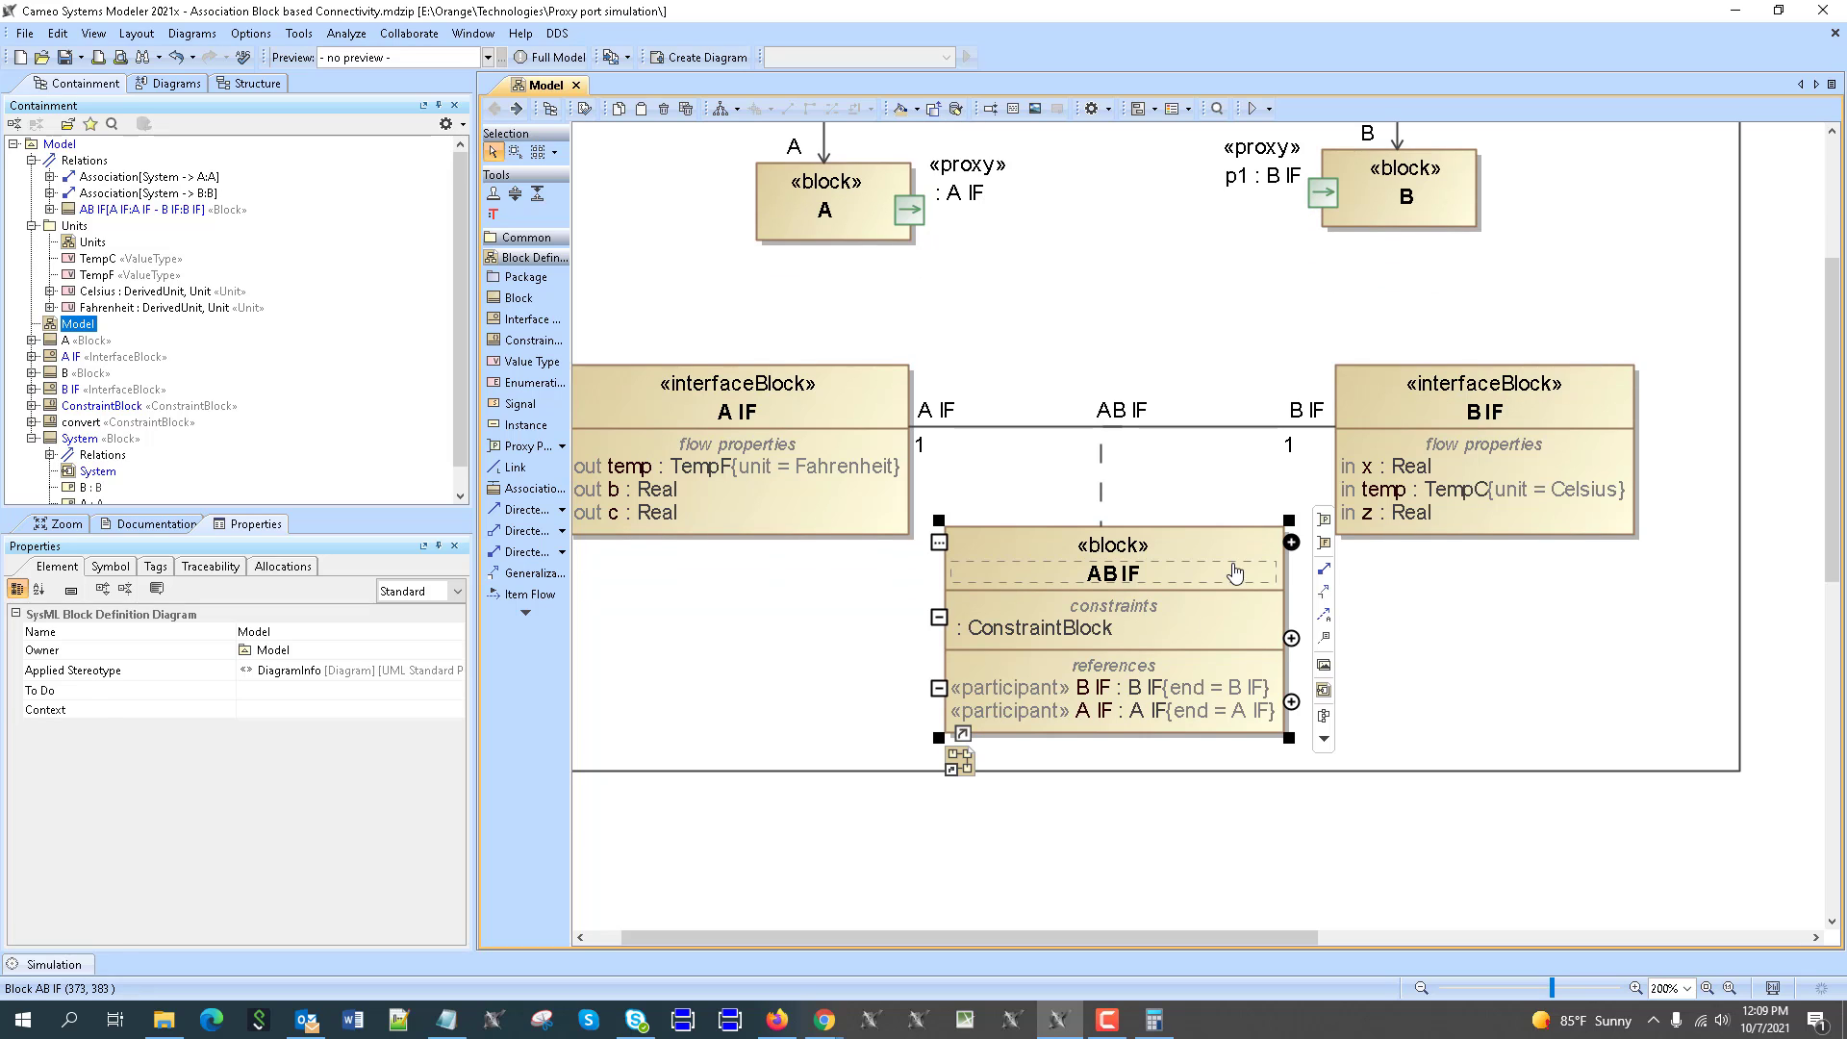
pyautogui.click(1291, 542)
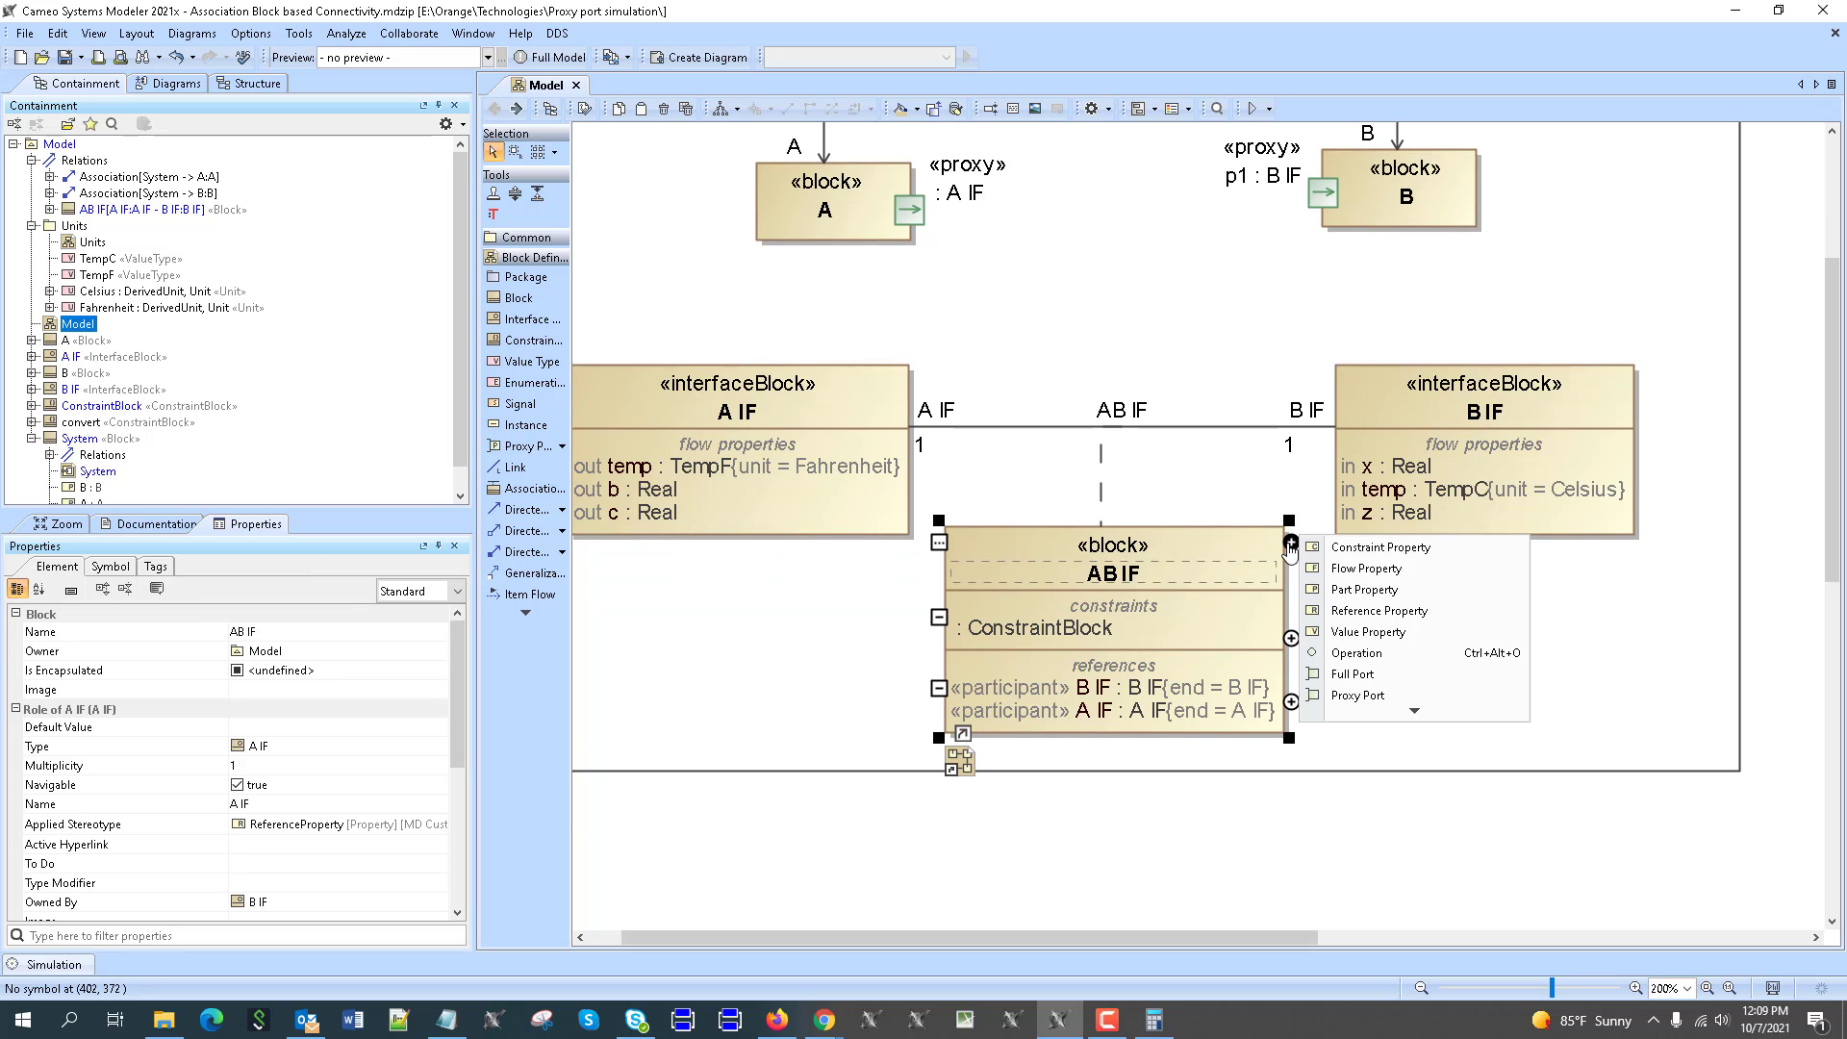
pyautogui.click(1379, 635)
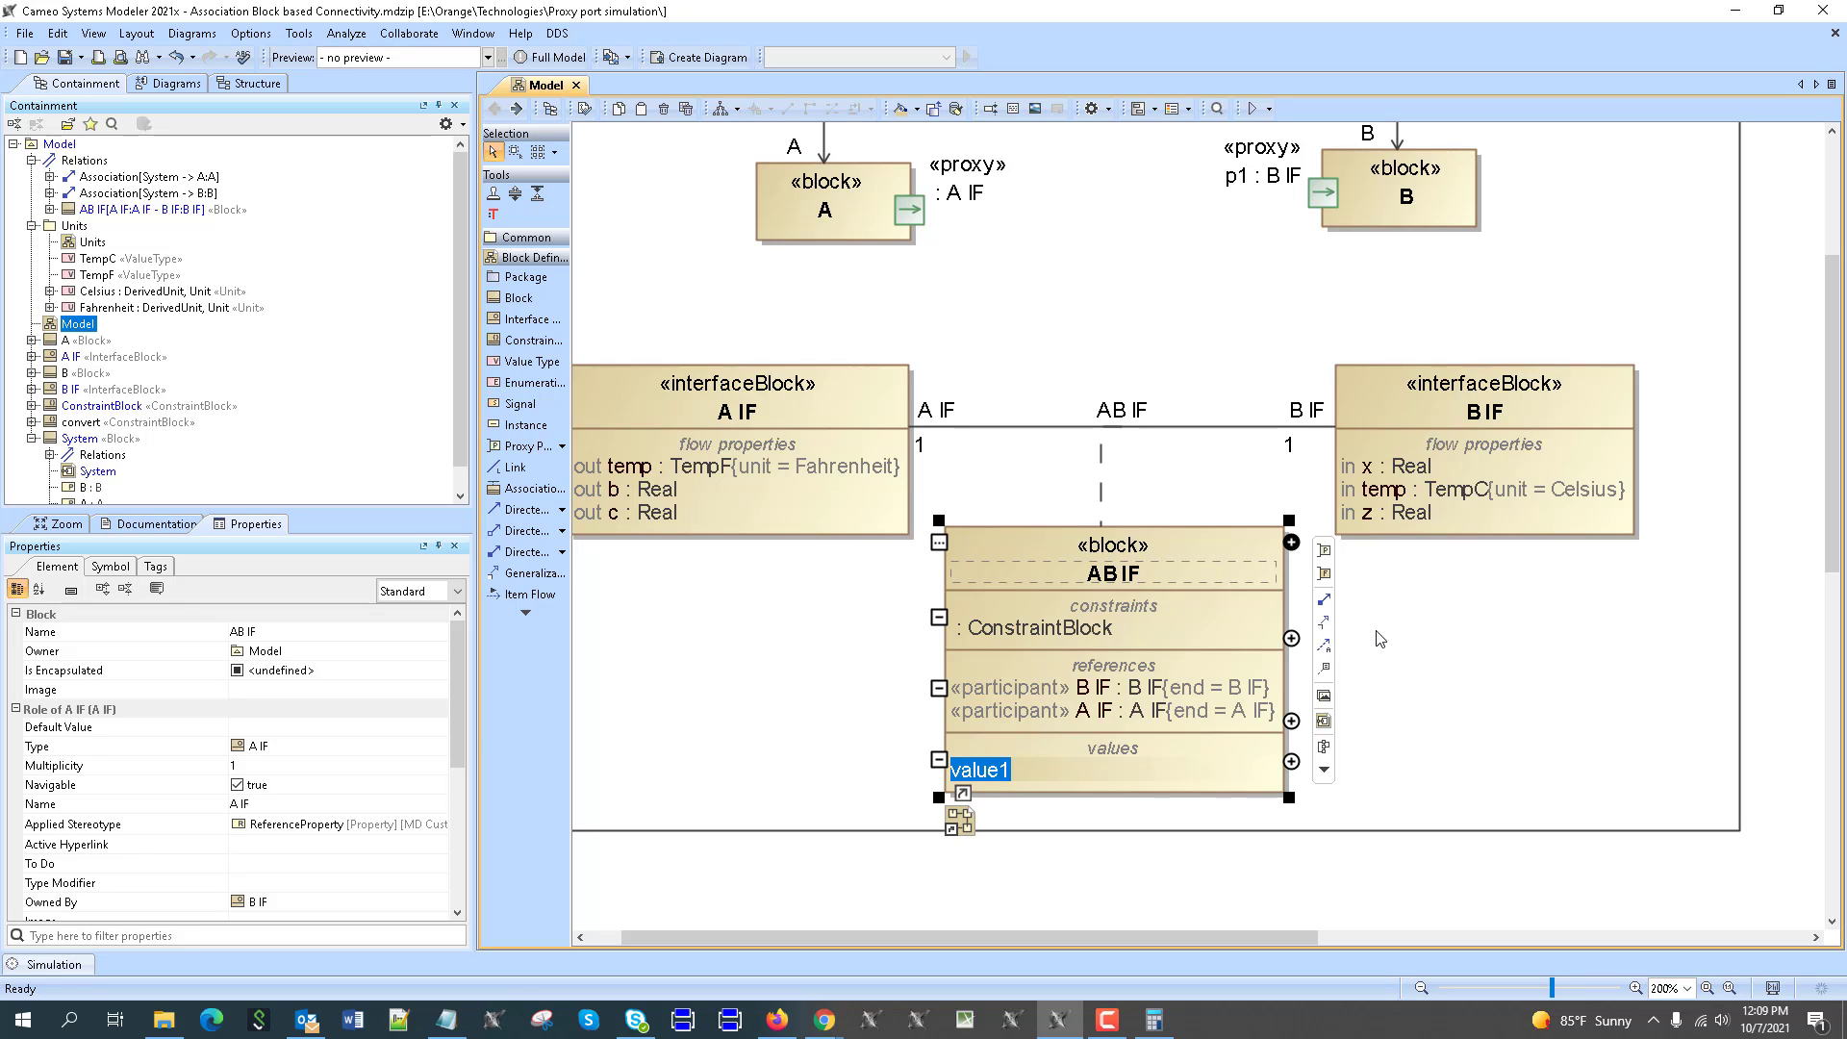
pyautogui.write('x:Real=1.8')
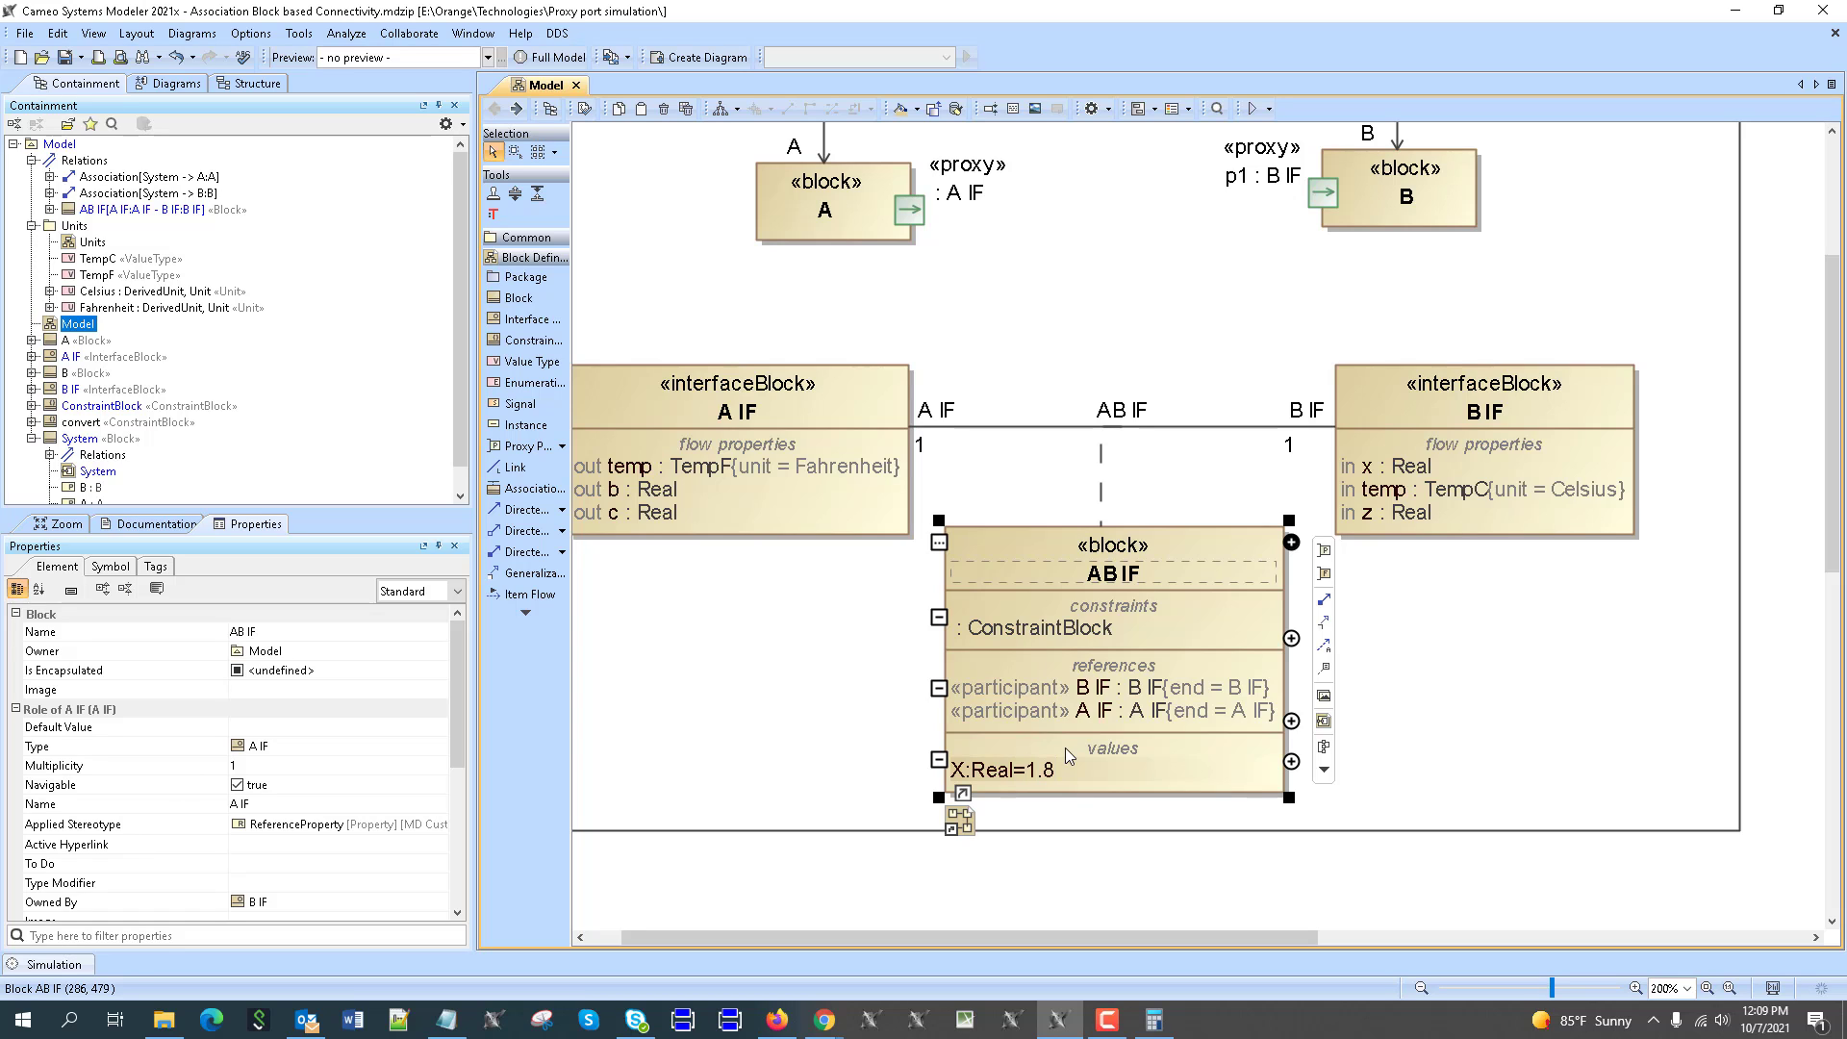
pyautogui.press('Return')
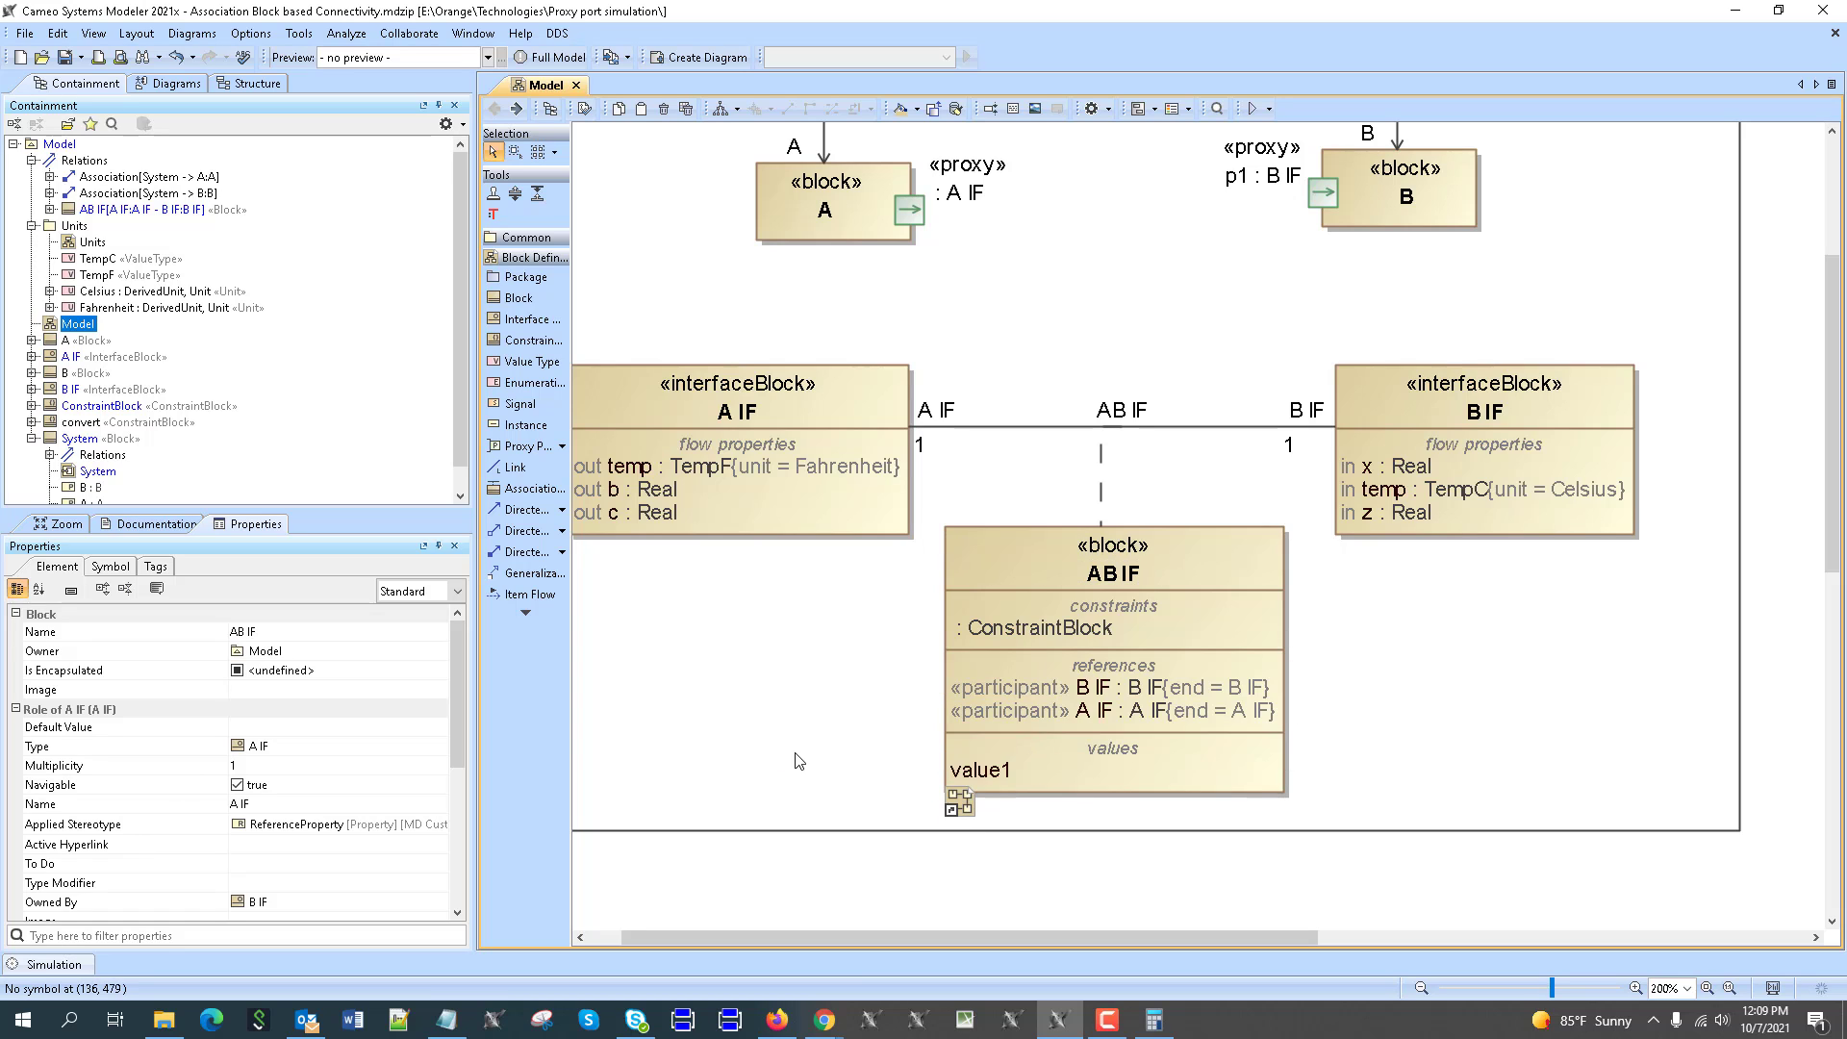
pyautogui.doubleClick(1007, 558)
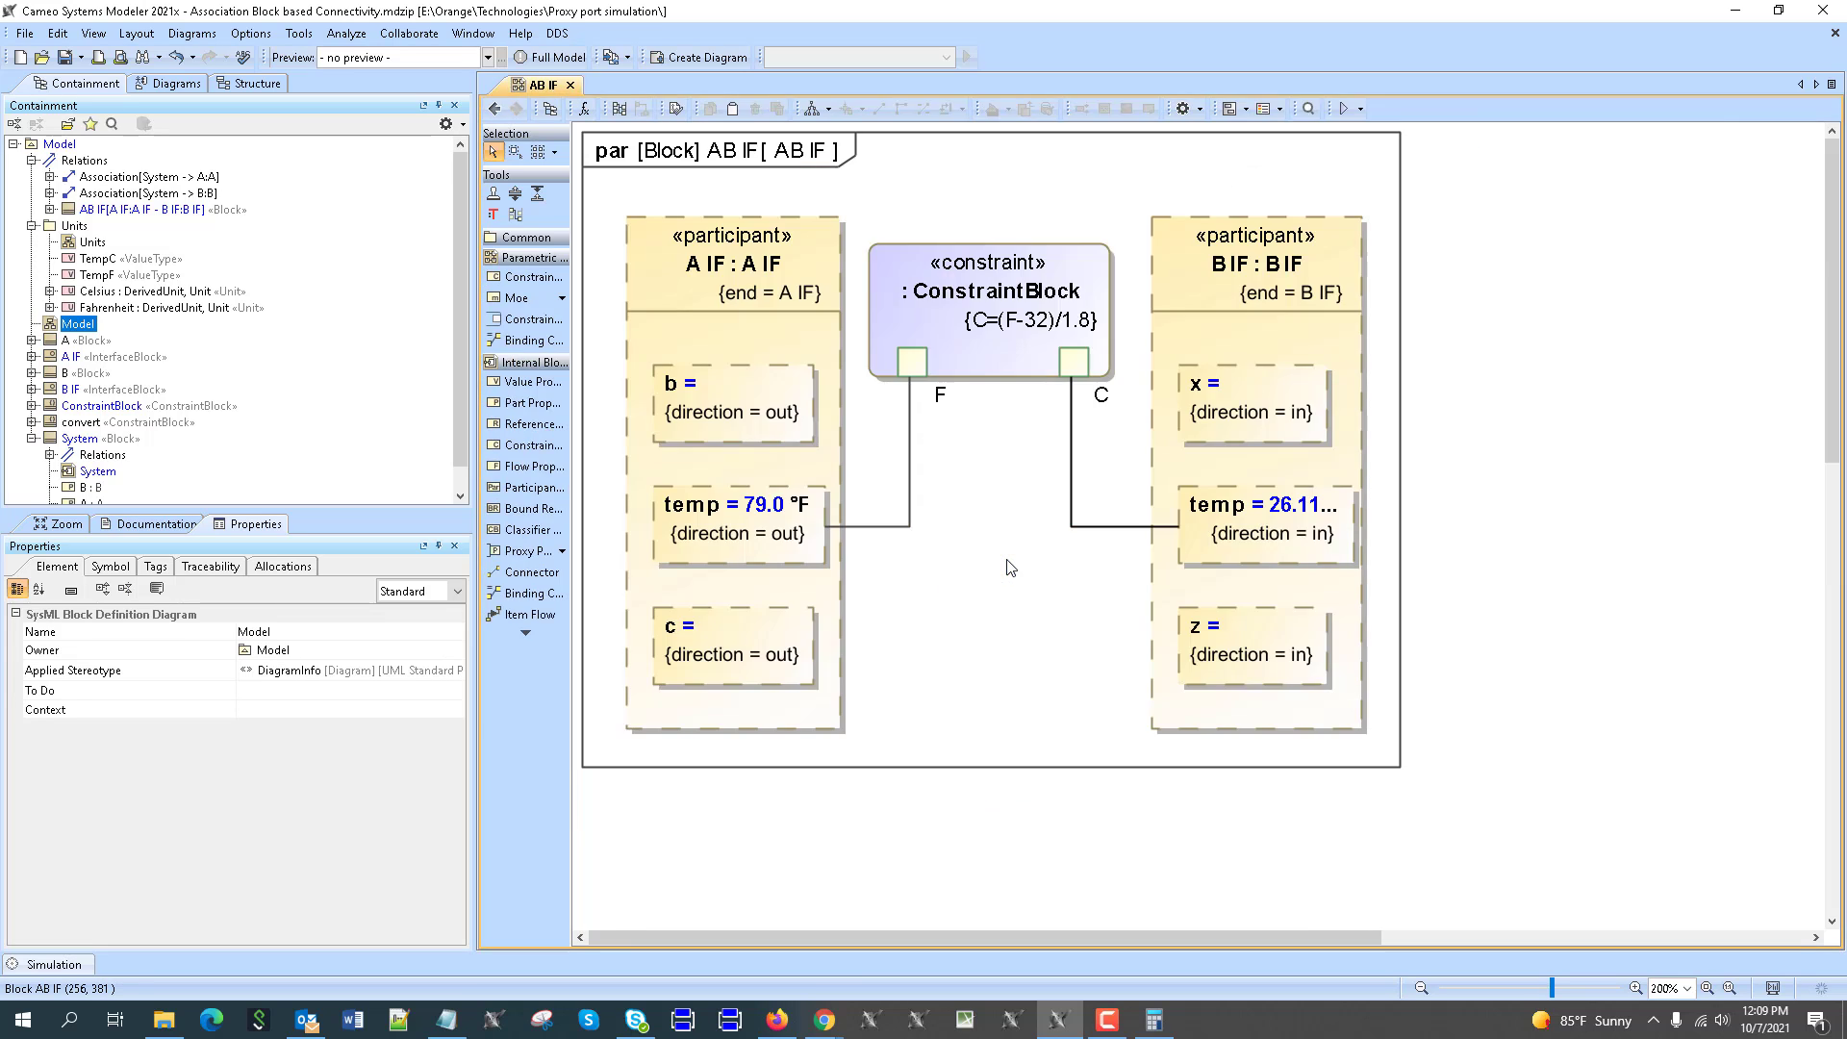
# Step: Edit the constraint expression to C=(F-32)/X, replacing the 1.8 divisor
pyautogui.click(1087, 328)
pyautogui.doubleClick(1085, 321)
pyautogui.write('X')
pyautogui.click(1041, 207)
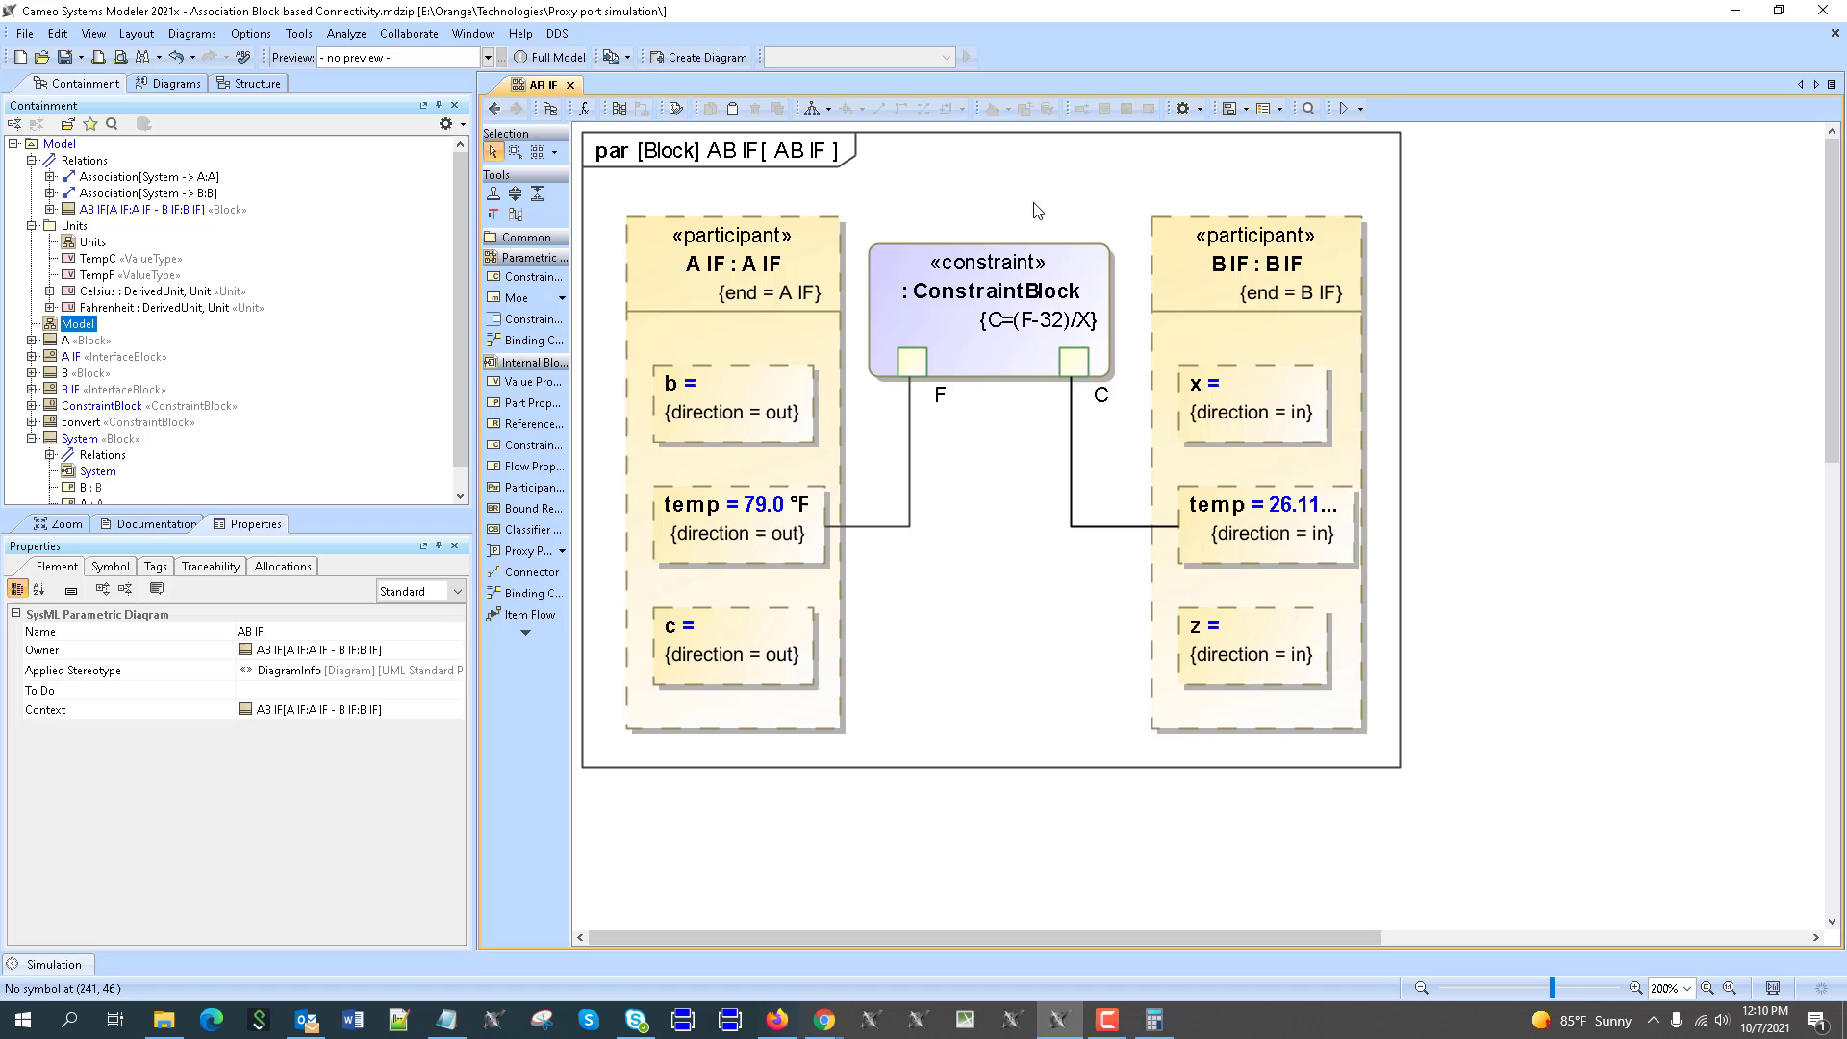
# Step: Display X : Real below the constraint and bind it to the constraint's X parameter
pyautogui.click(1244, 109)
pyautogui.click(1279, 153)
pyautogui.moveTo(980, 471); pyautogui.dragTo(1019, 554)
pyautogui.click(1092, 351)
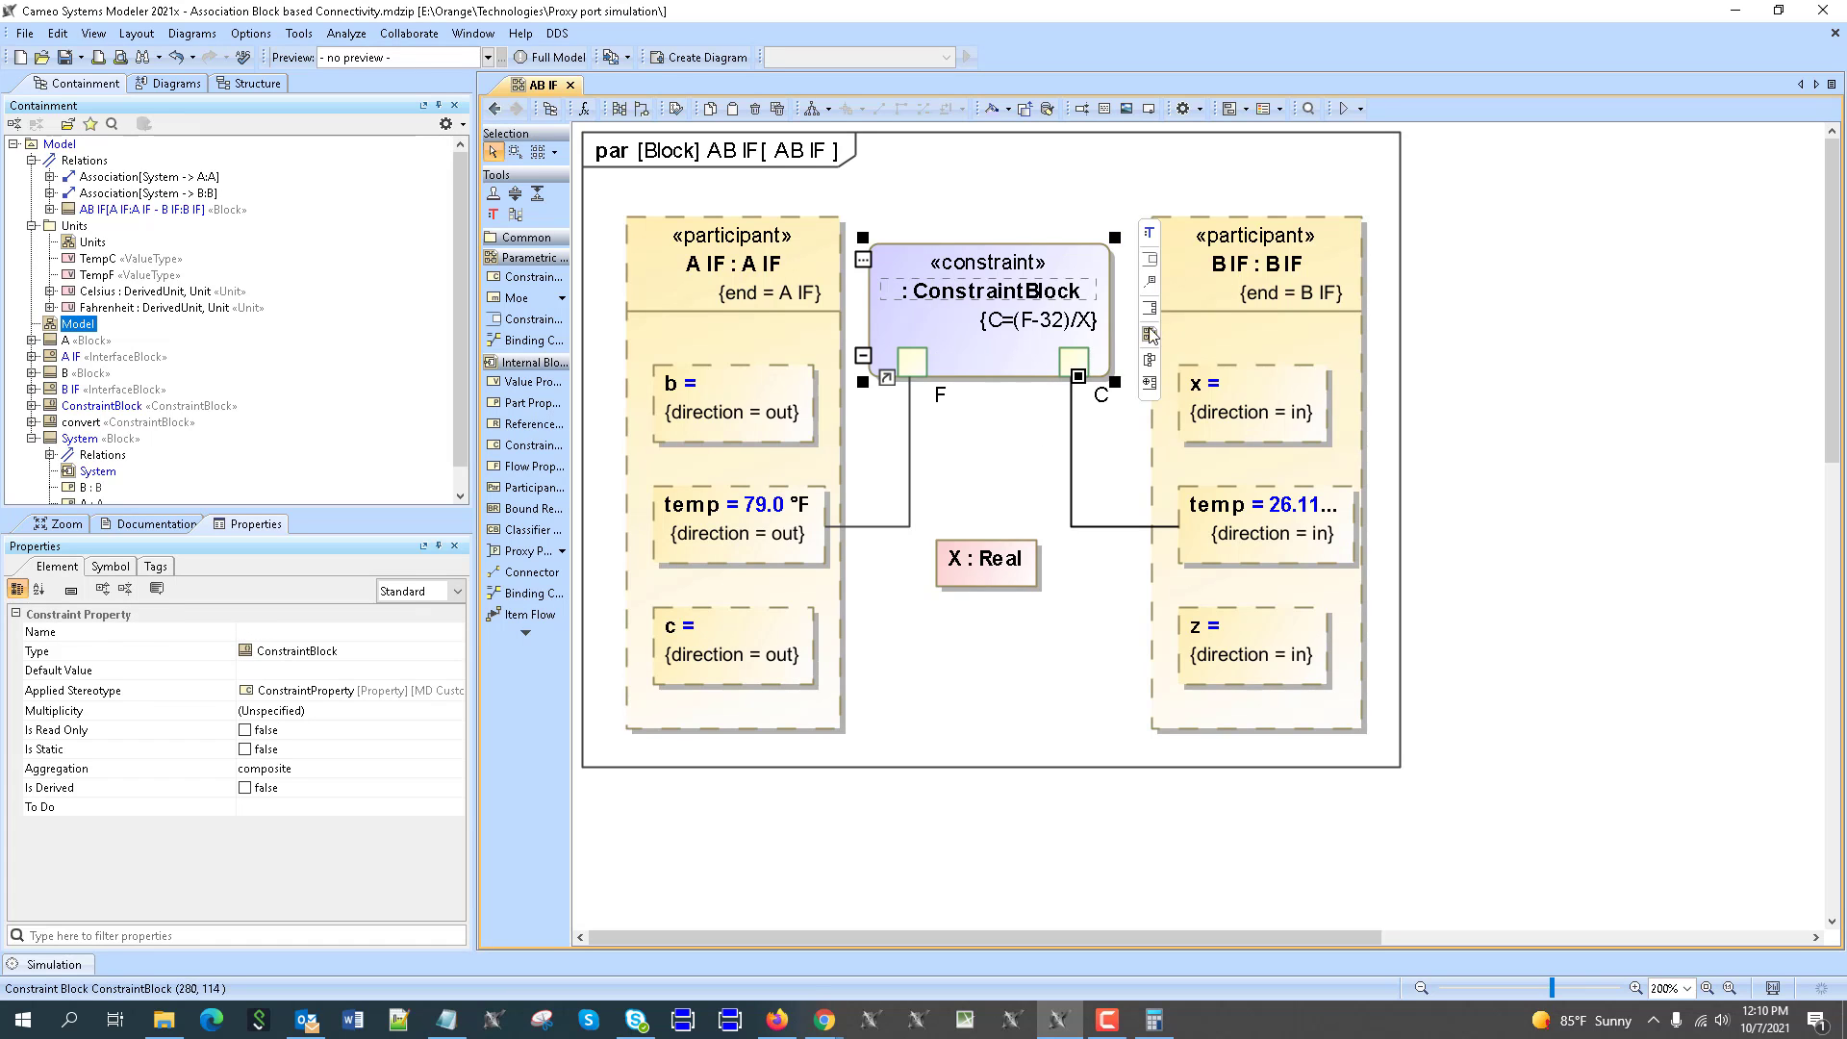
pyautogui.moveTo(883, 277); pyautogui.dragTo(987, 363)
pyautogui.click(994, 577)
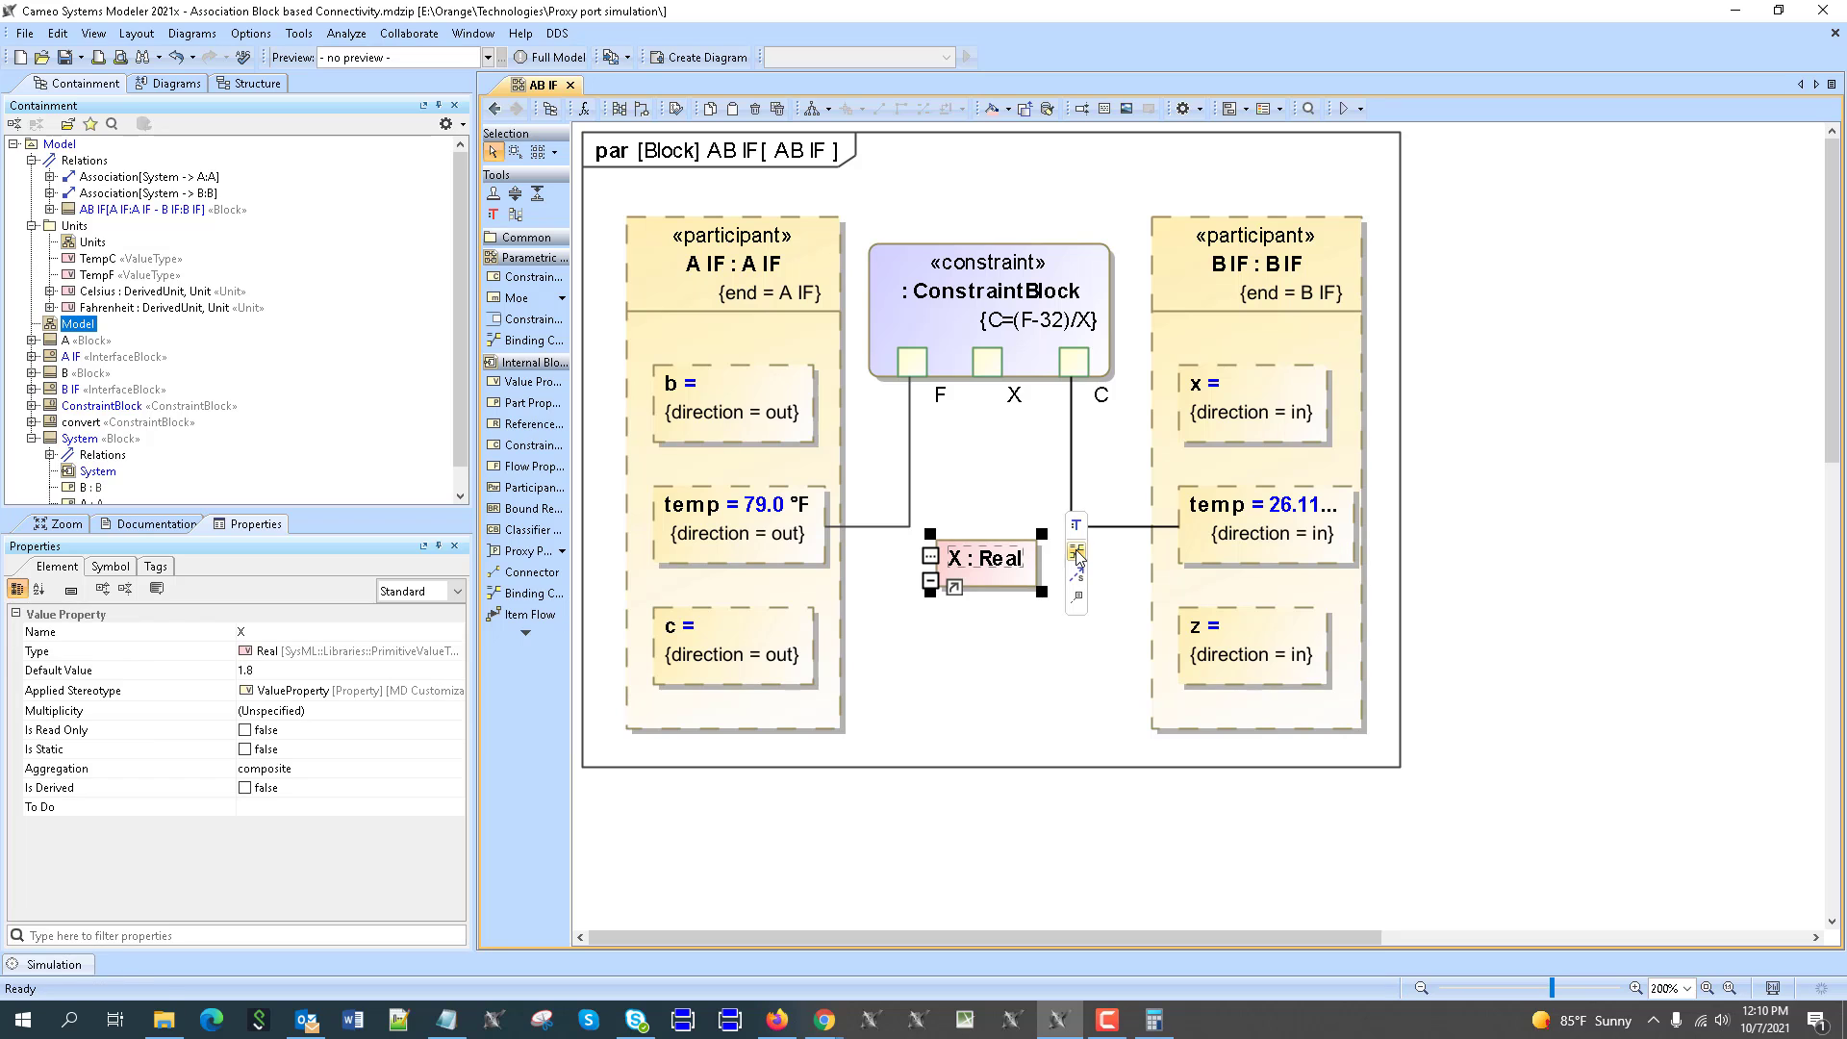
pyautogui.moveTo(1076, 551); pyautogui.dragTo(985, 363)
pyautogui.click(1022, 626)
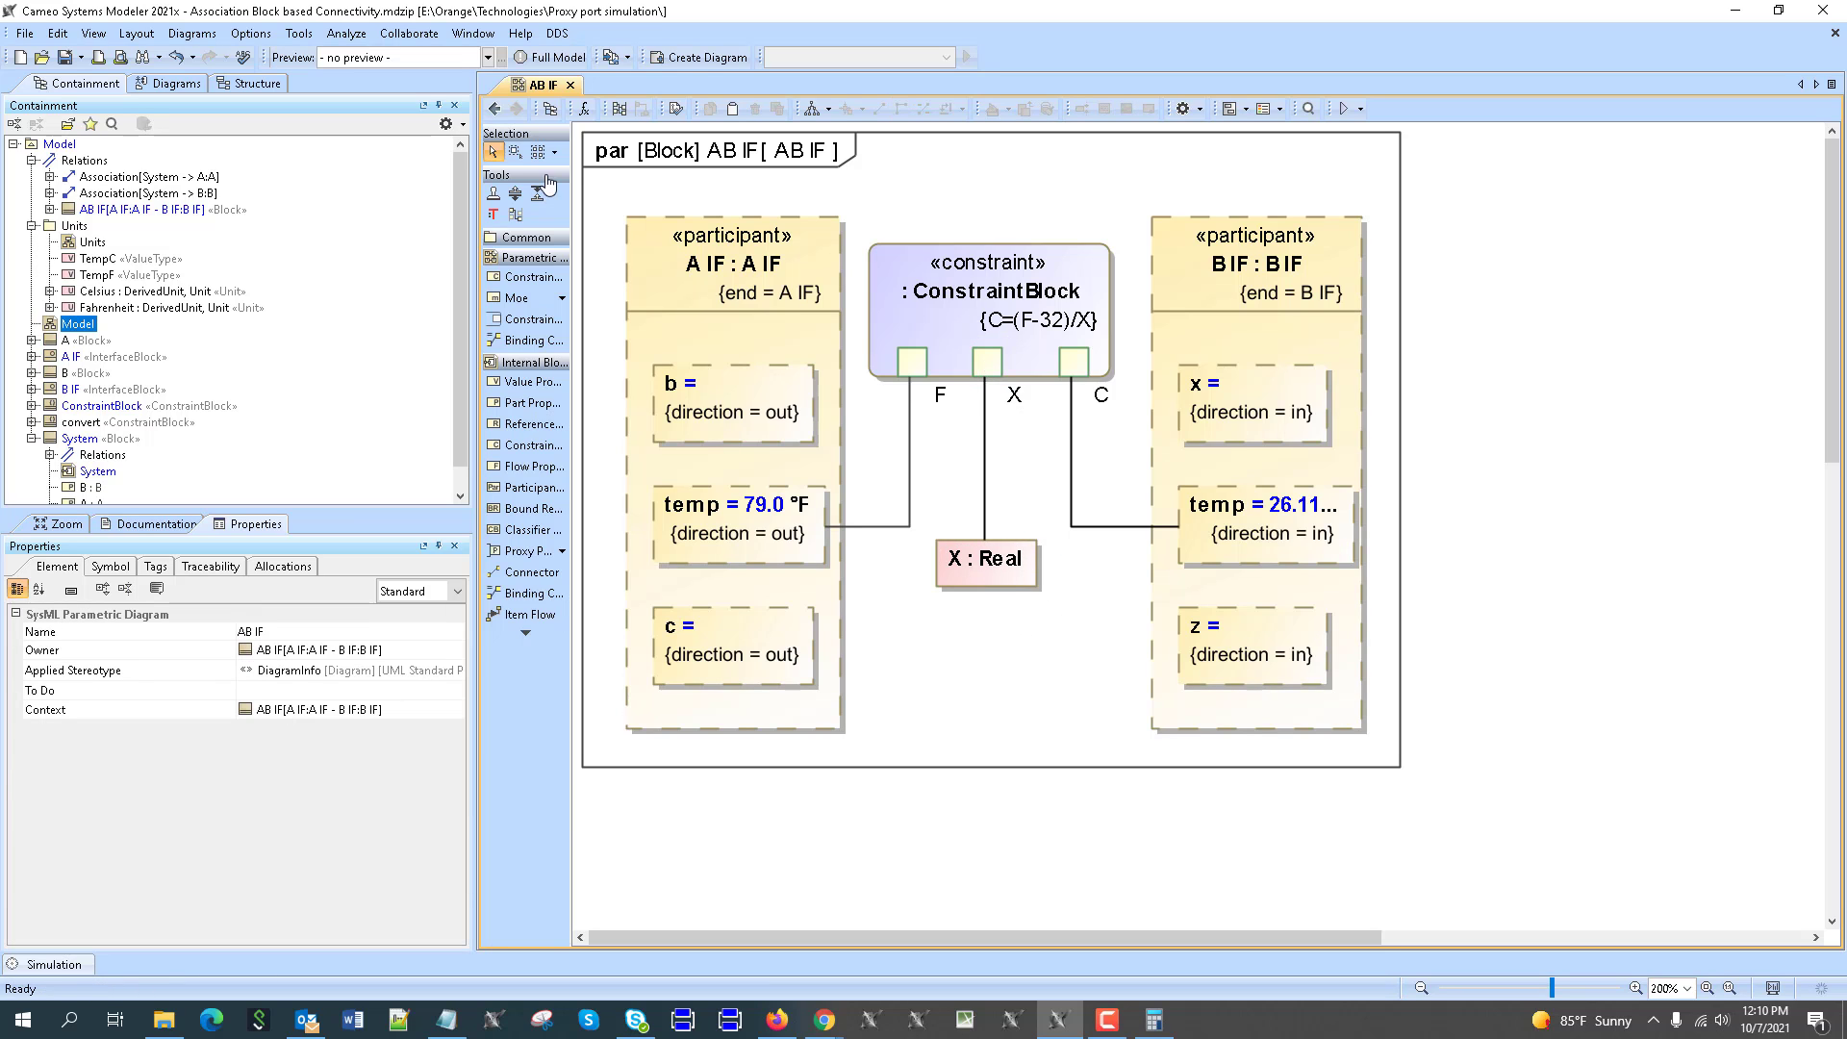
pyautogui.click(495, 107)
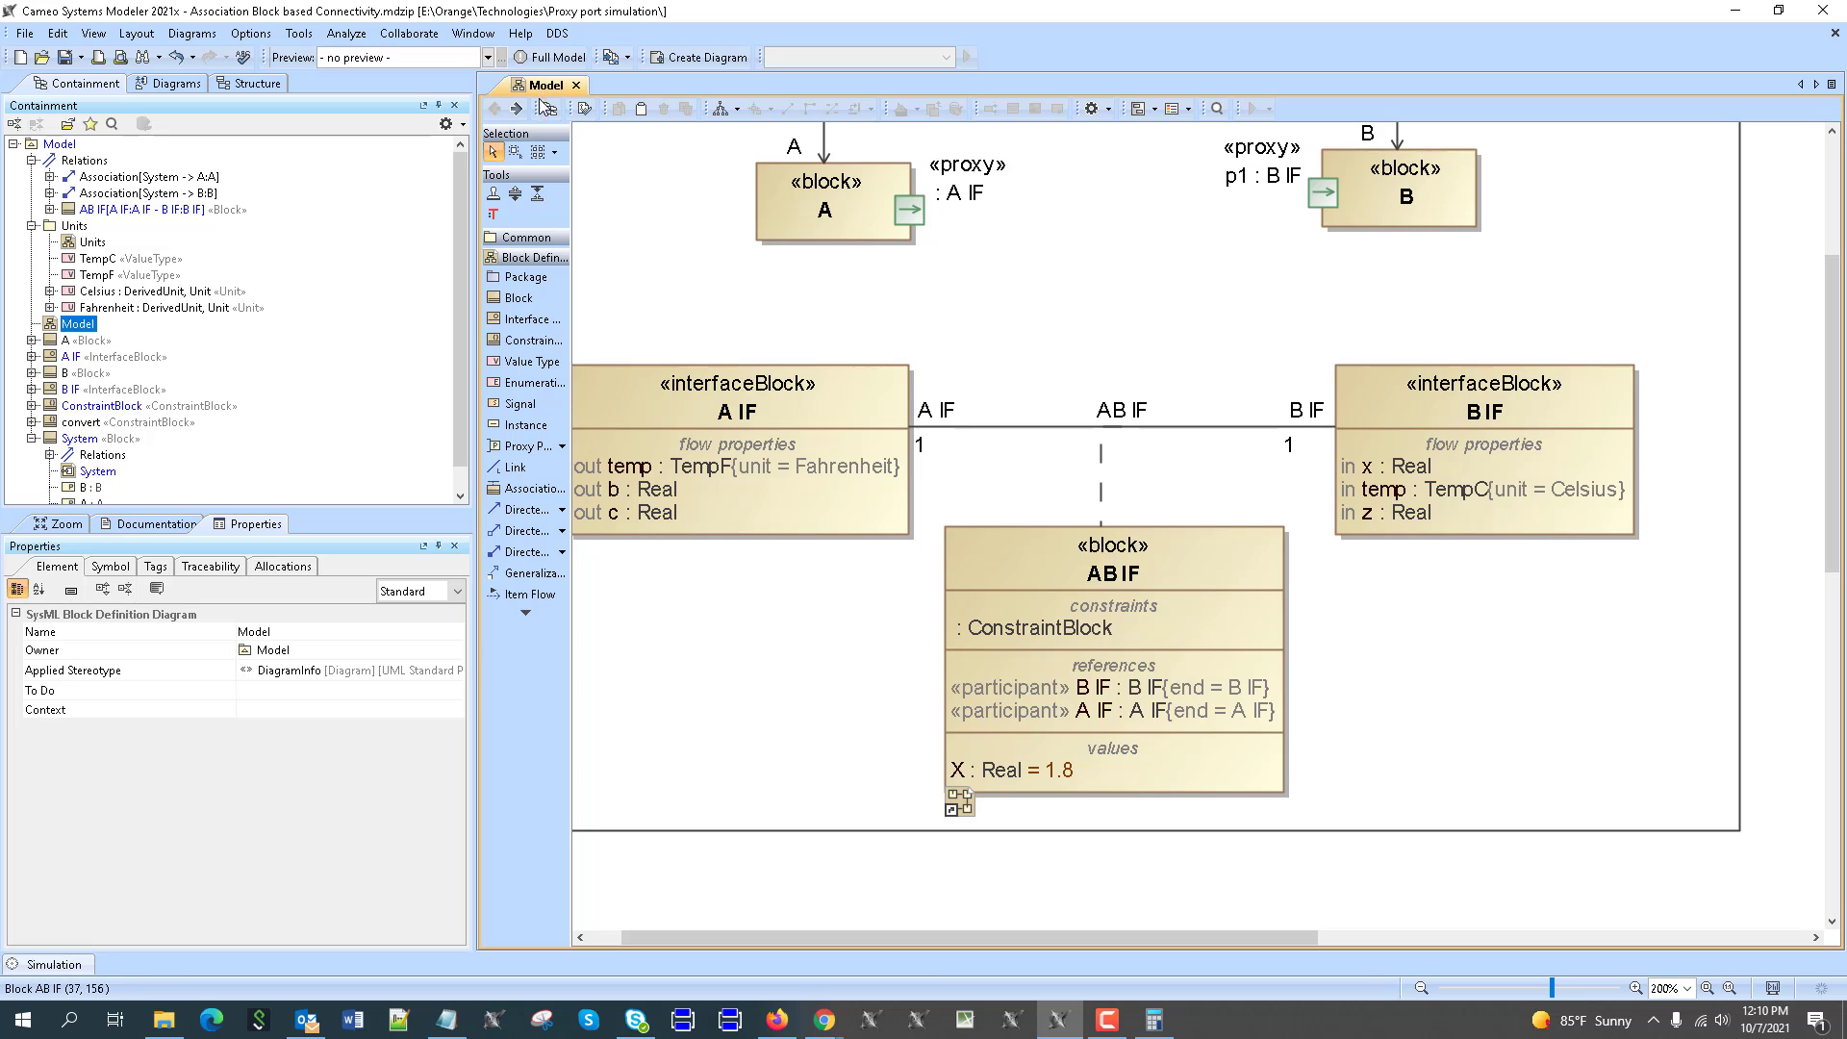
# Step: Simulate AB IF to confirm X is 1.8, stop it, and begin editing A IF's temp
pyautogui.click(517, 109)
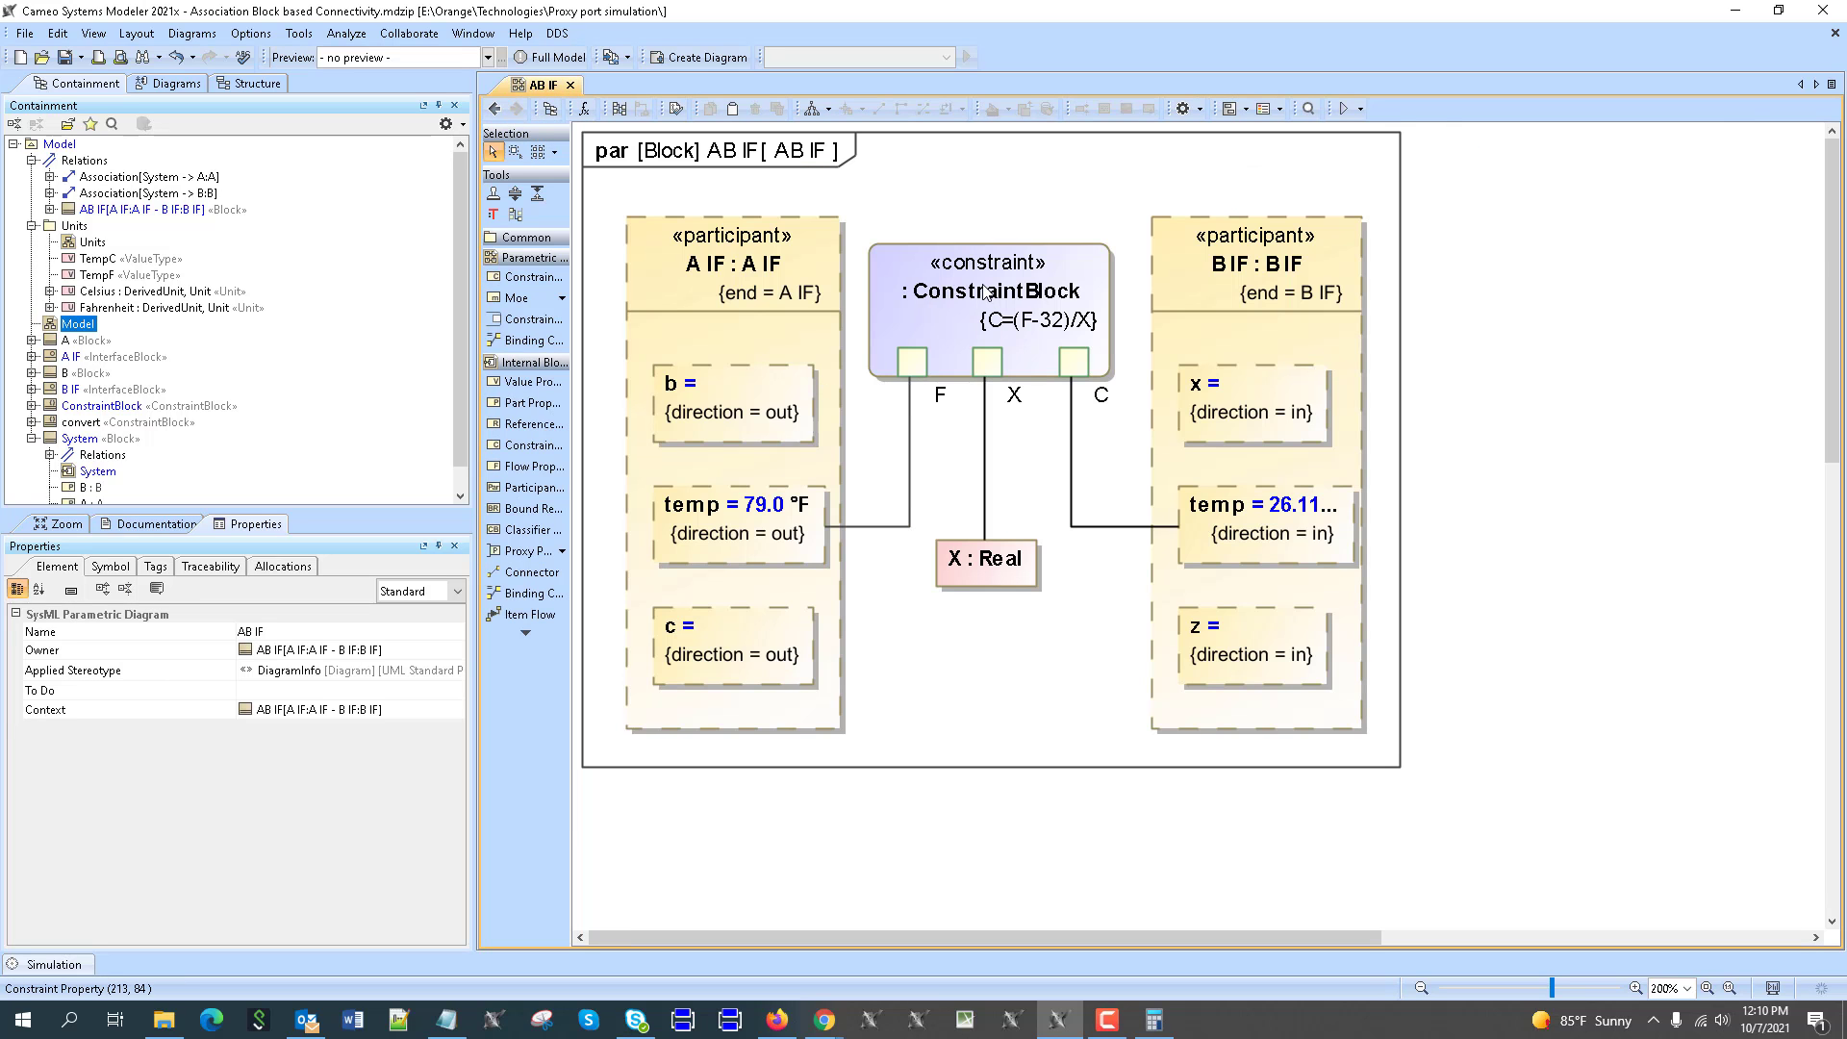
pyautogui.click(1347, 108)
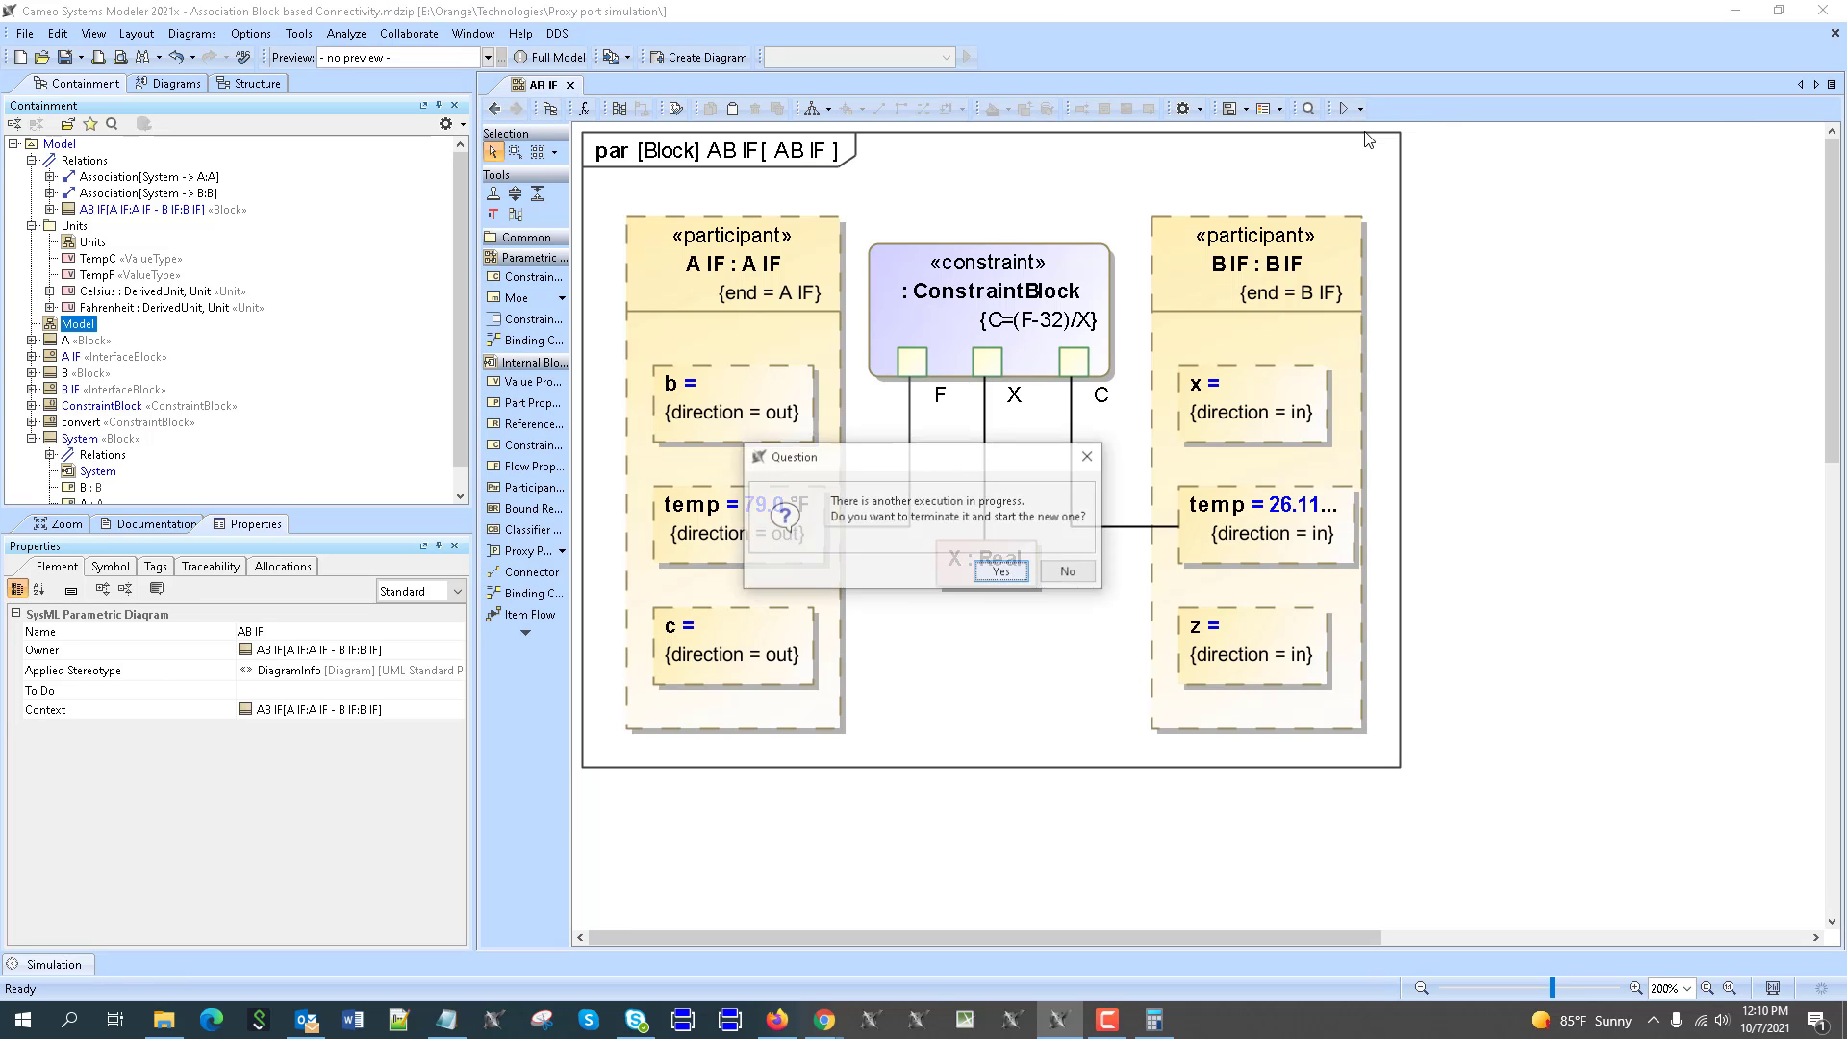
pyautogui.click(1001, 571)
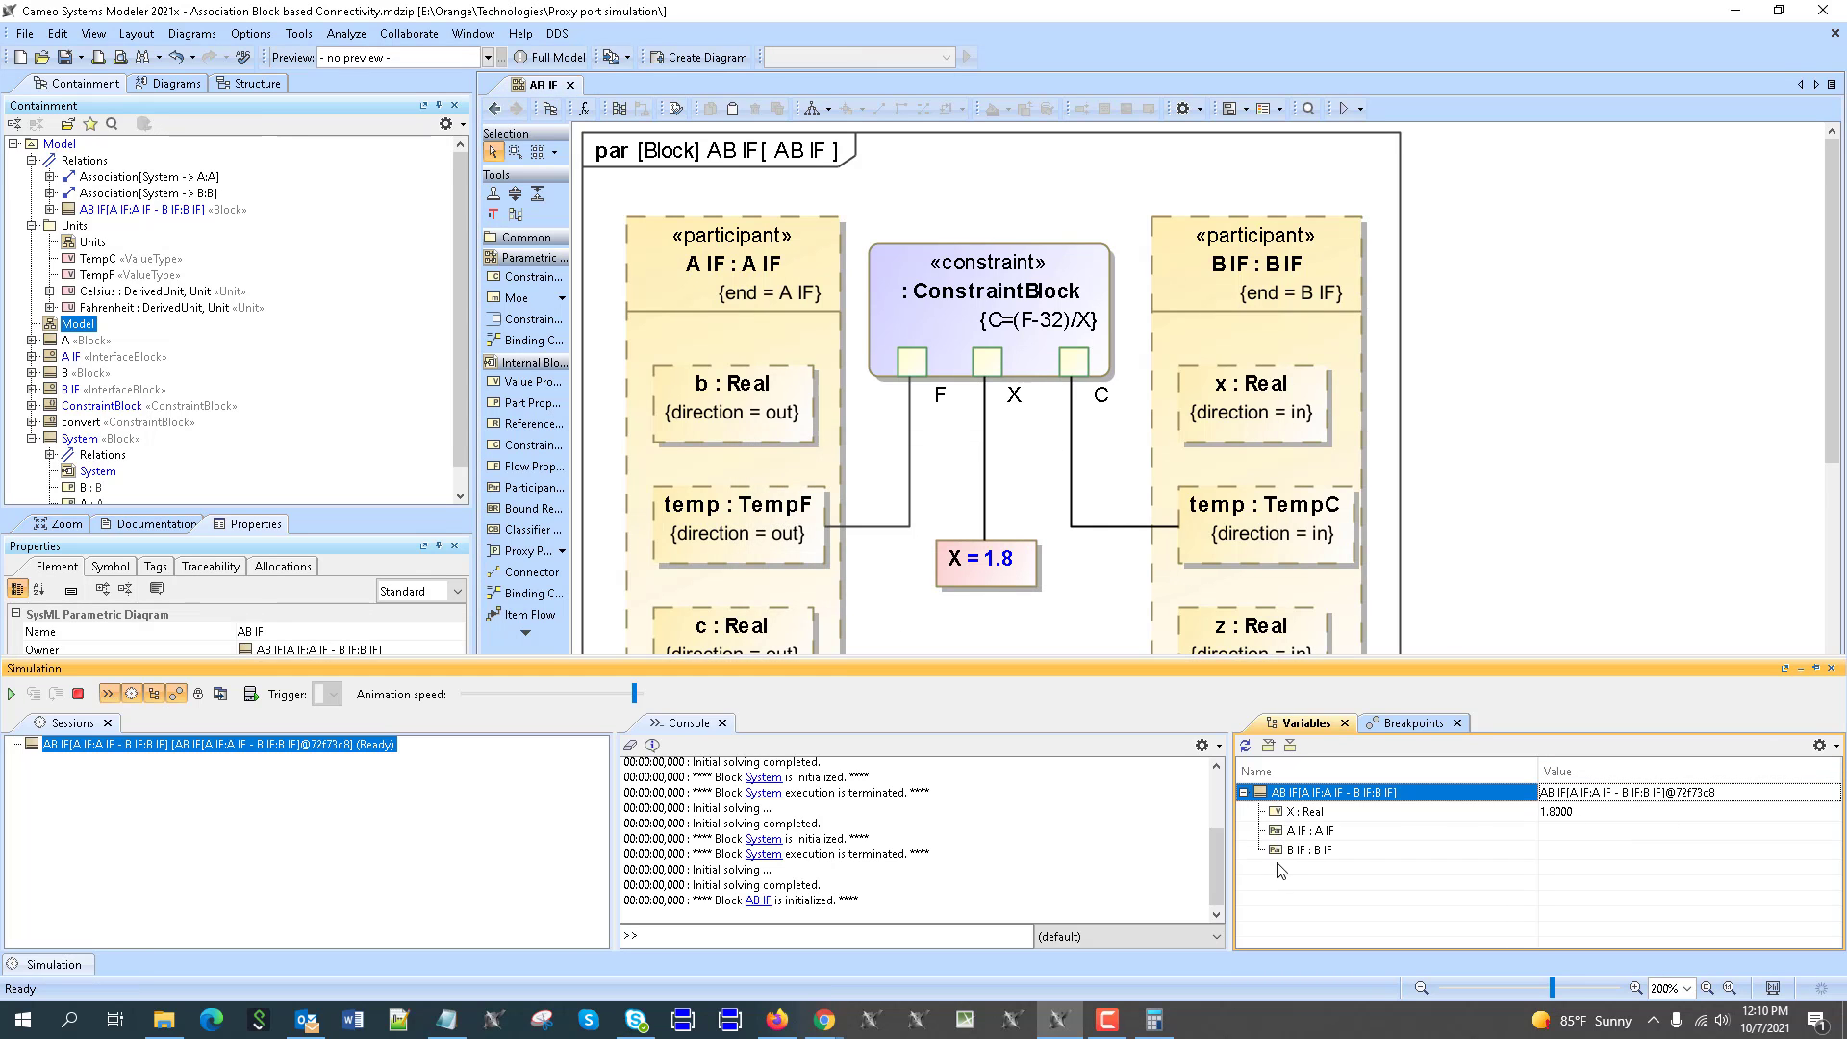
pyautogui.click(78, 694)
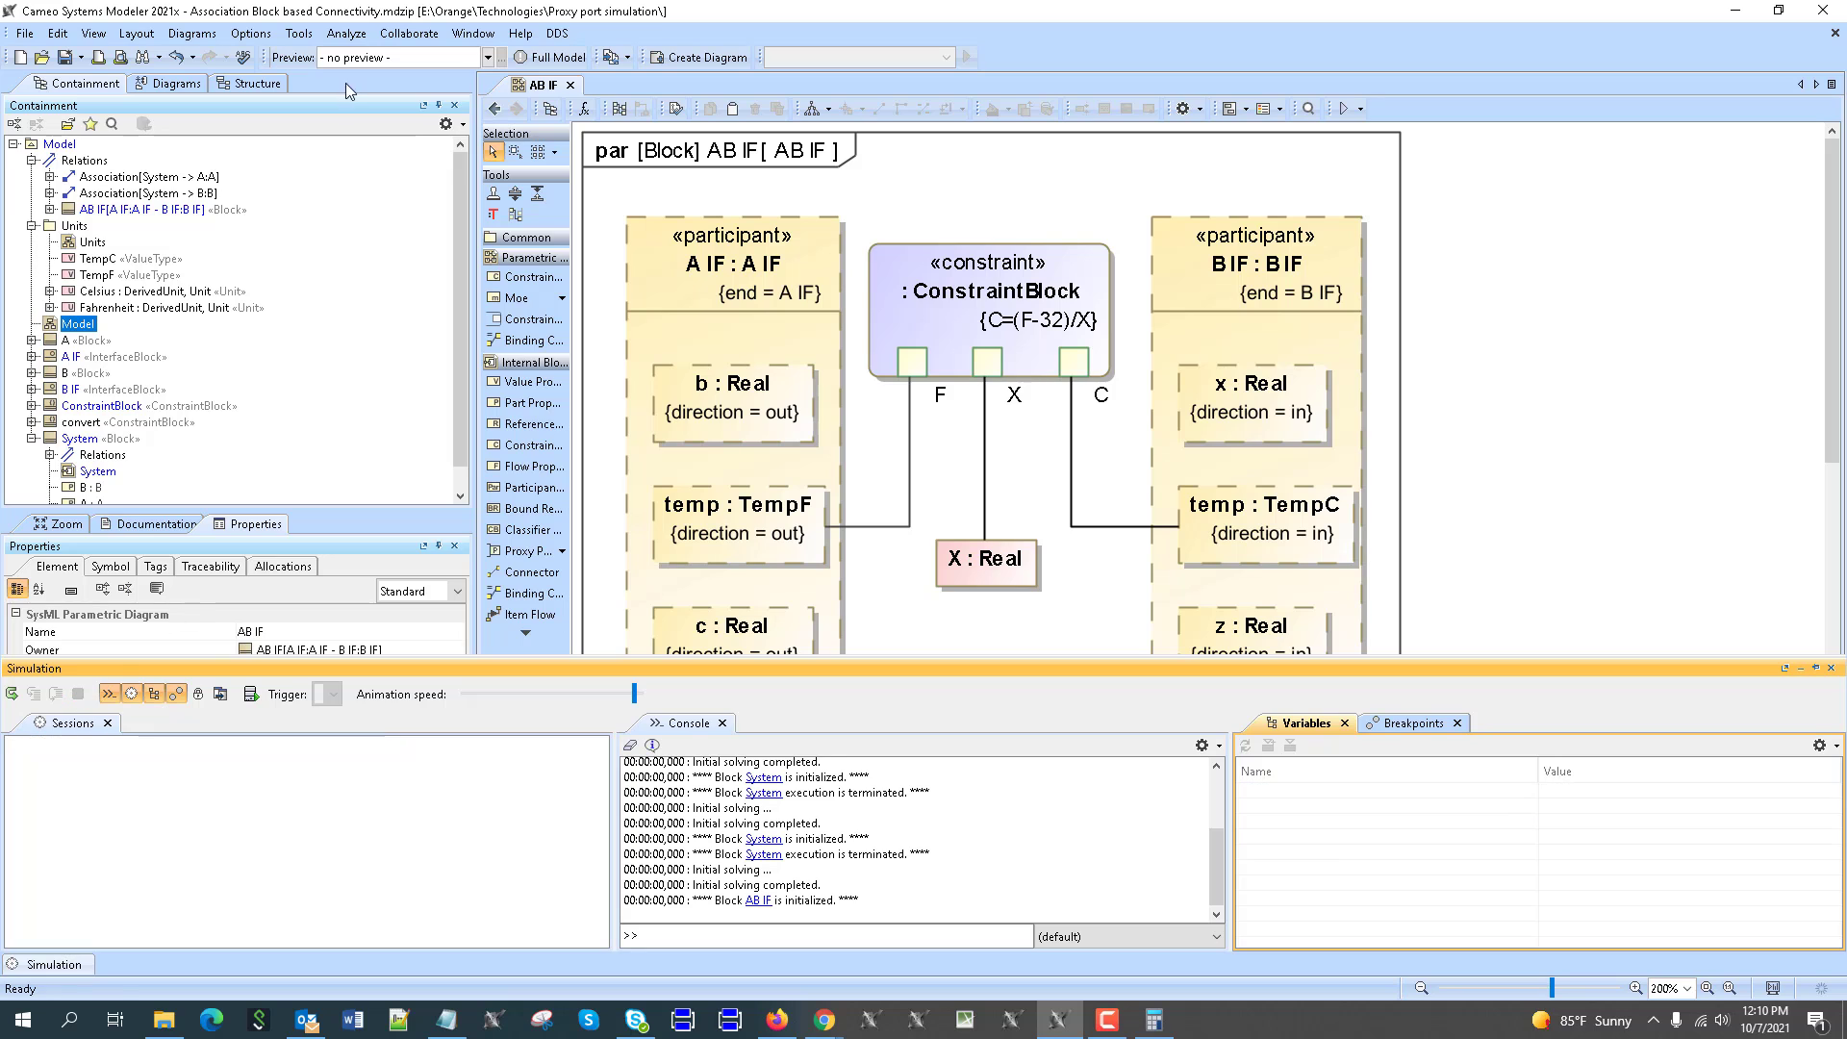
pyautogui.click(492, 110)
pyautogui.click(803, 471)
# Step: Set A IF's temp default value to 100
pyautogui.write('= 100')
pyautogui.click(684, 640)
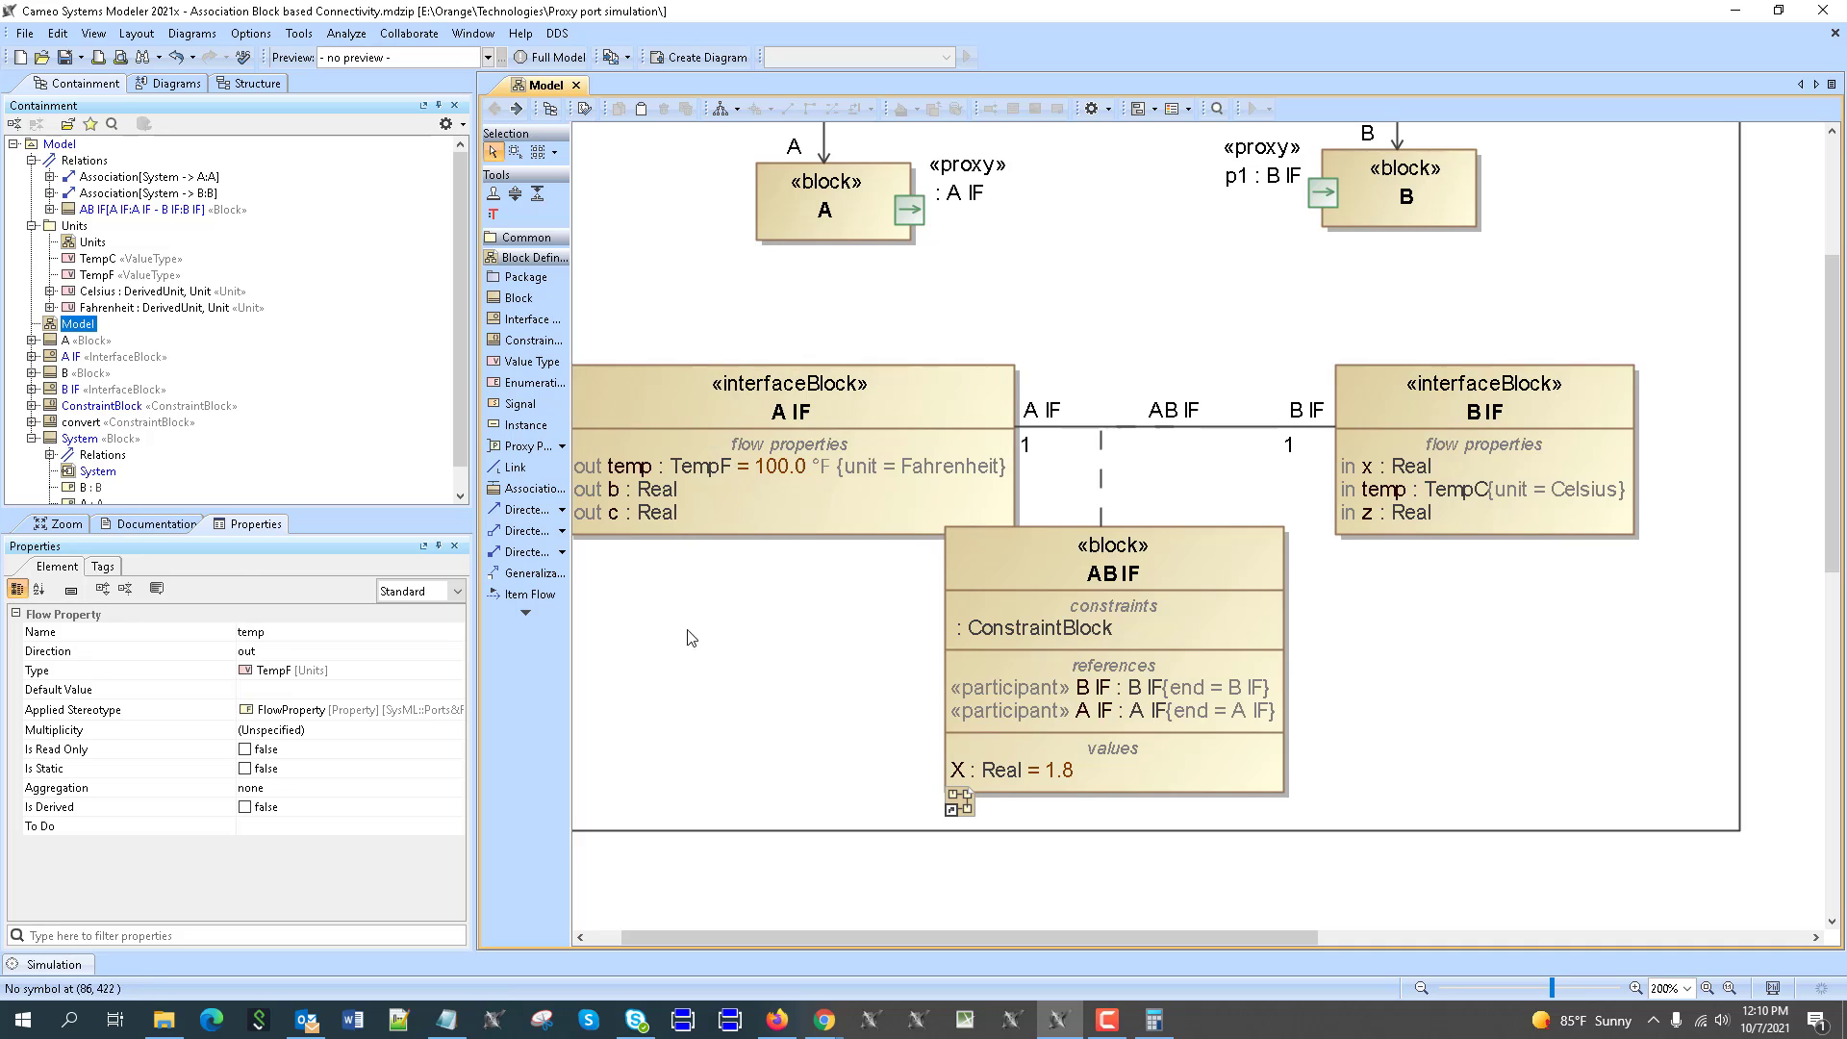
pyautogui.click(1165, 635)
pyautogui.scroll(5, 1155, 382)
# Step: Simulate the System block and check that p1 : B IF temp shows 37.7778 for A IF's 100
pyautogui.click(1170, 283)
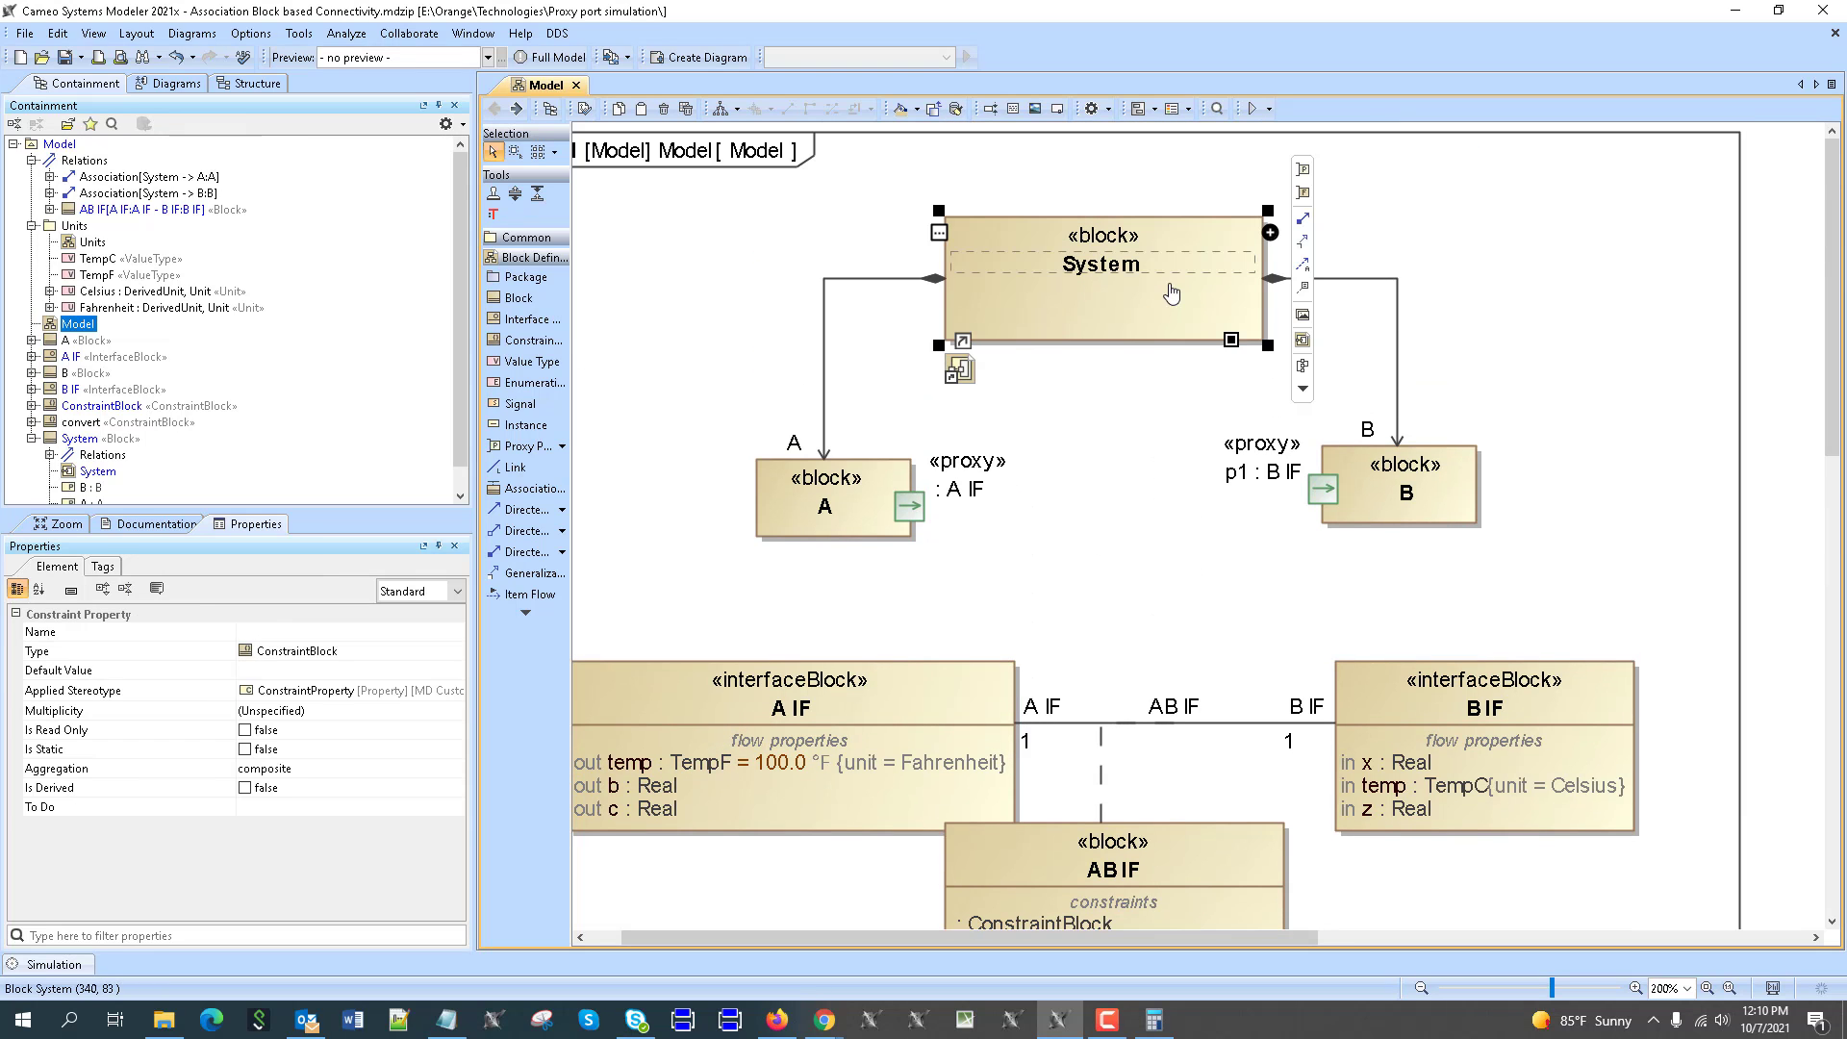
pyautogui.click(1253, 108)
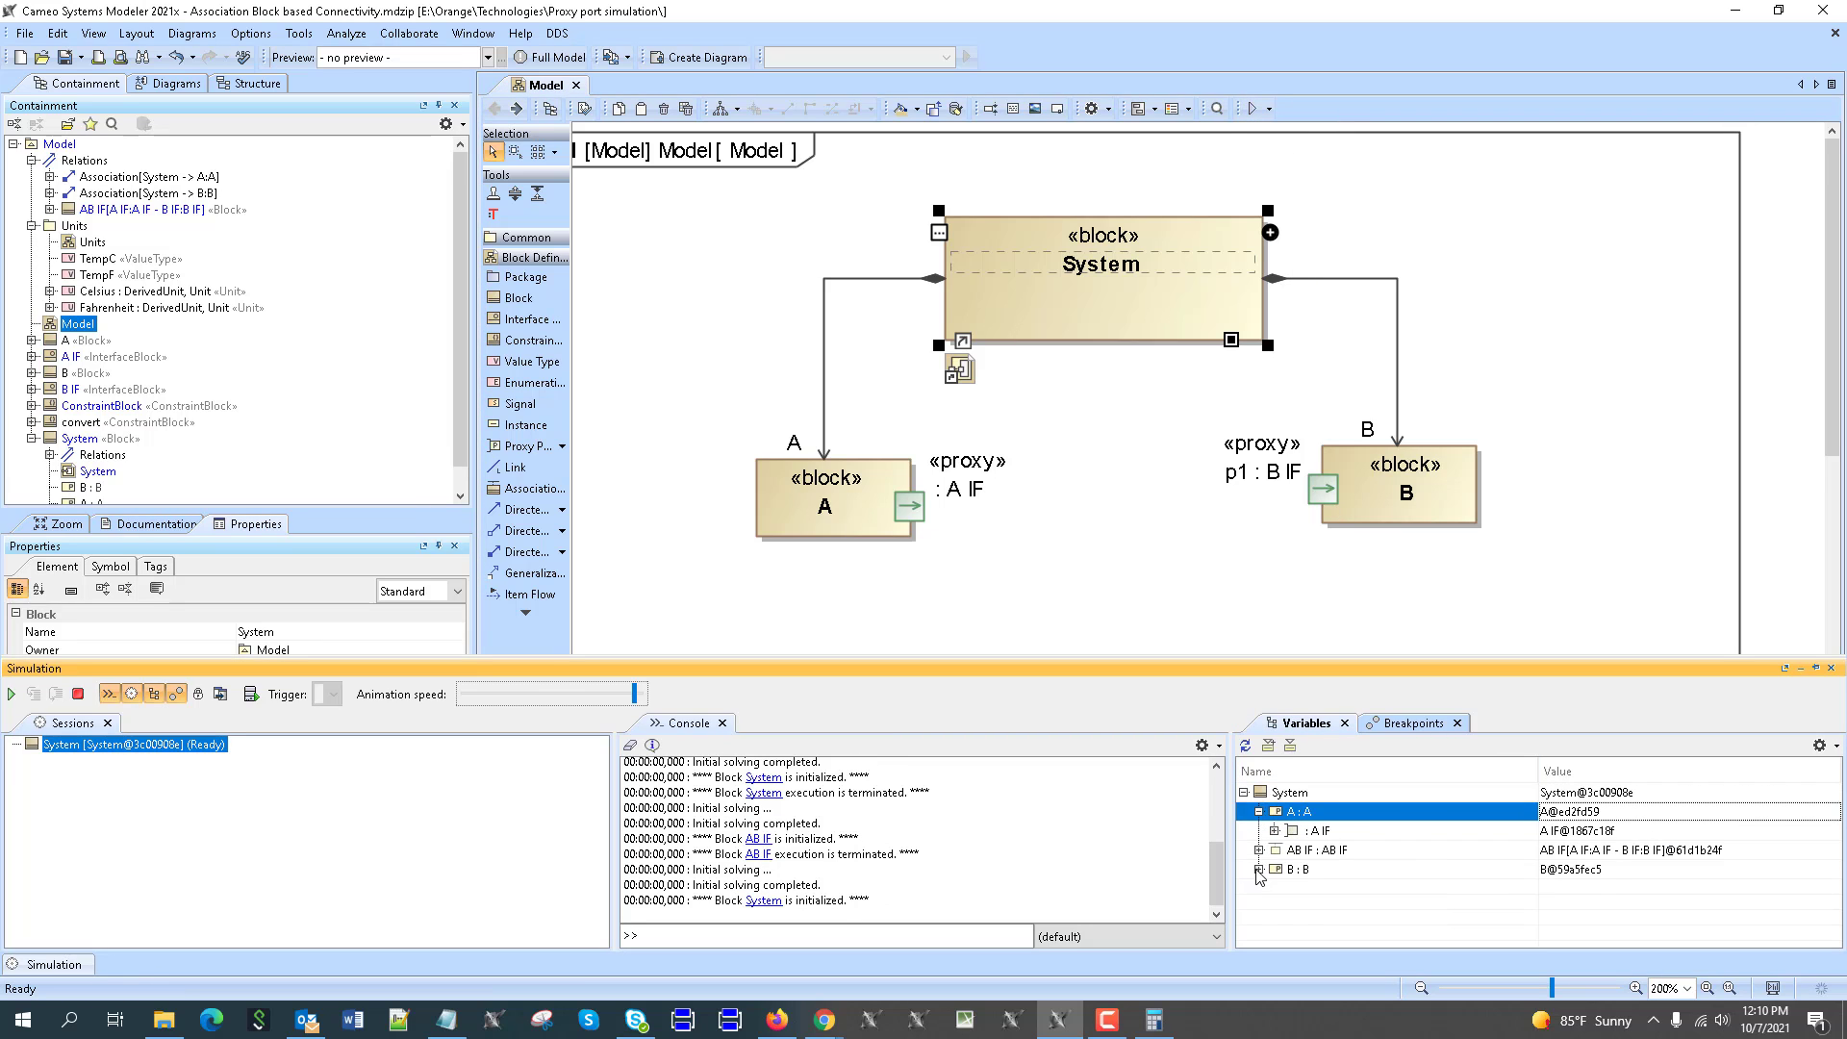
pyautogui.click(1259, 870)
pyautogui.click(1275, 831)
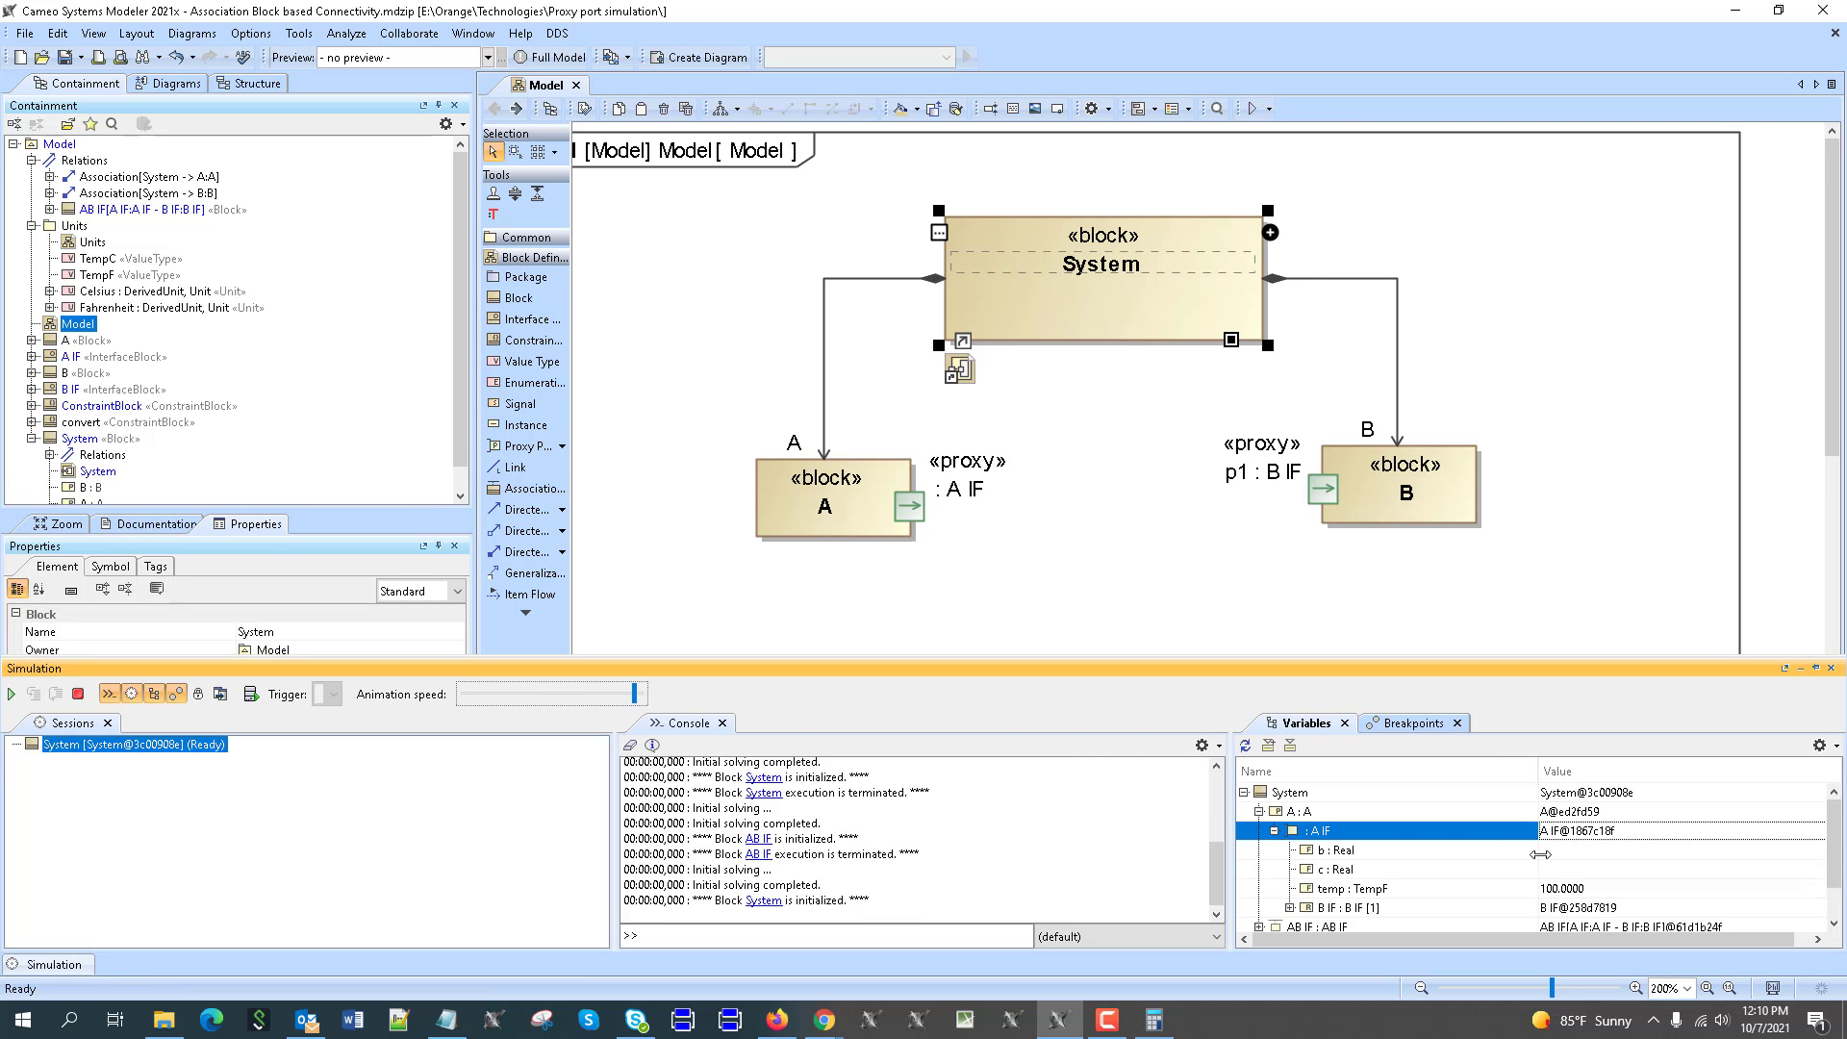
pyautogui.click(1275, 921)
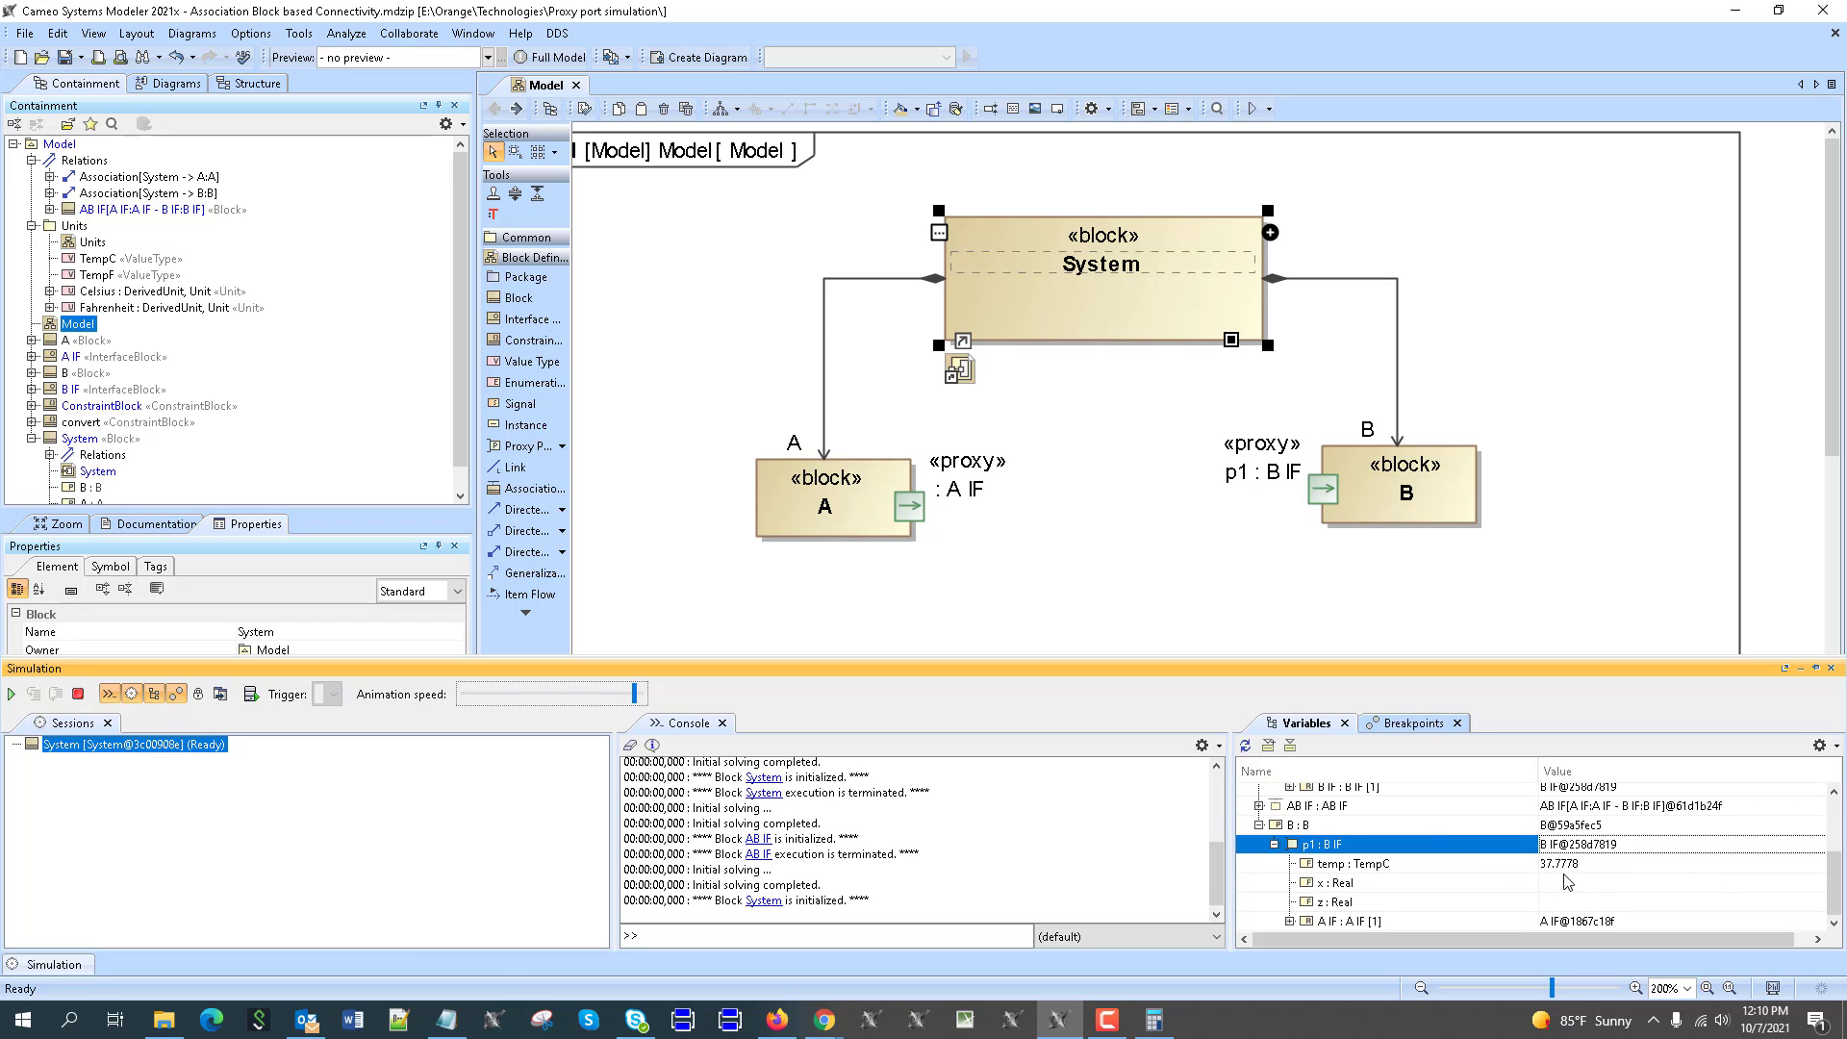
# Step: Close the simulation results and shift the AB IF block slightly lower
pyautogui.click(1831, 668)
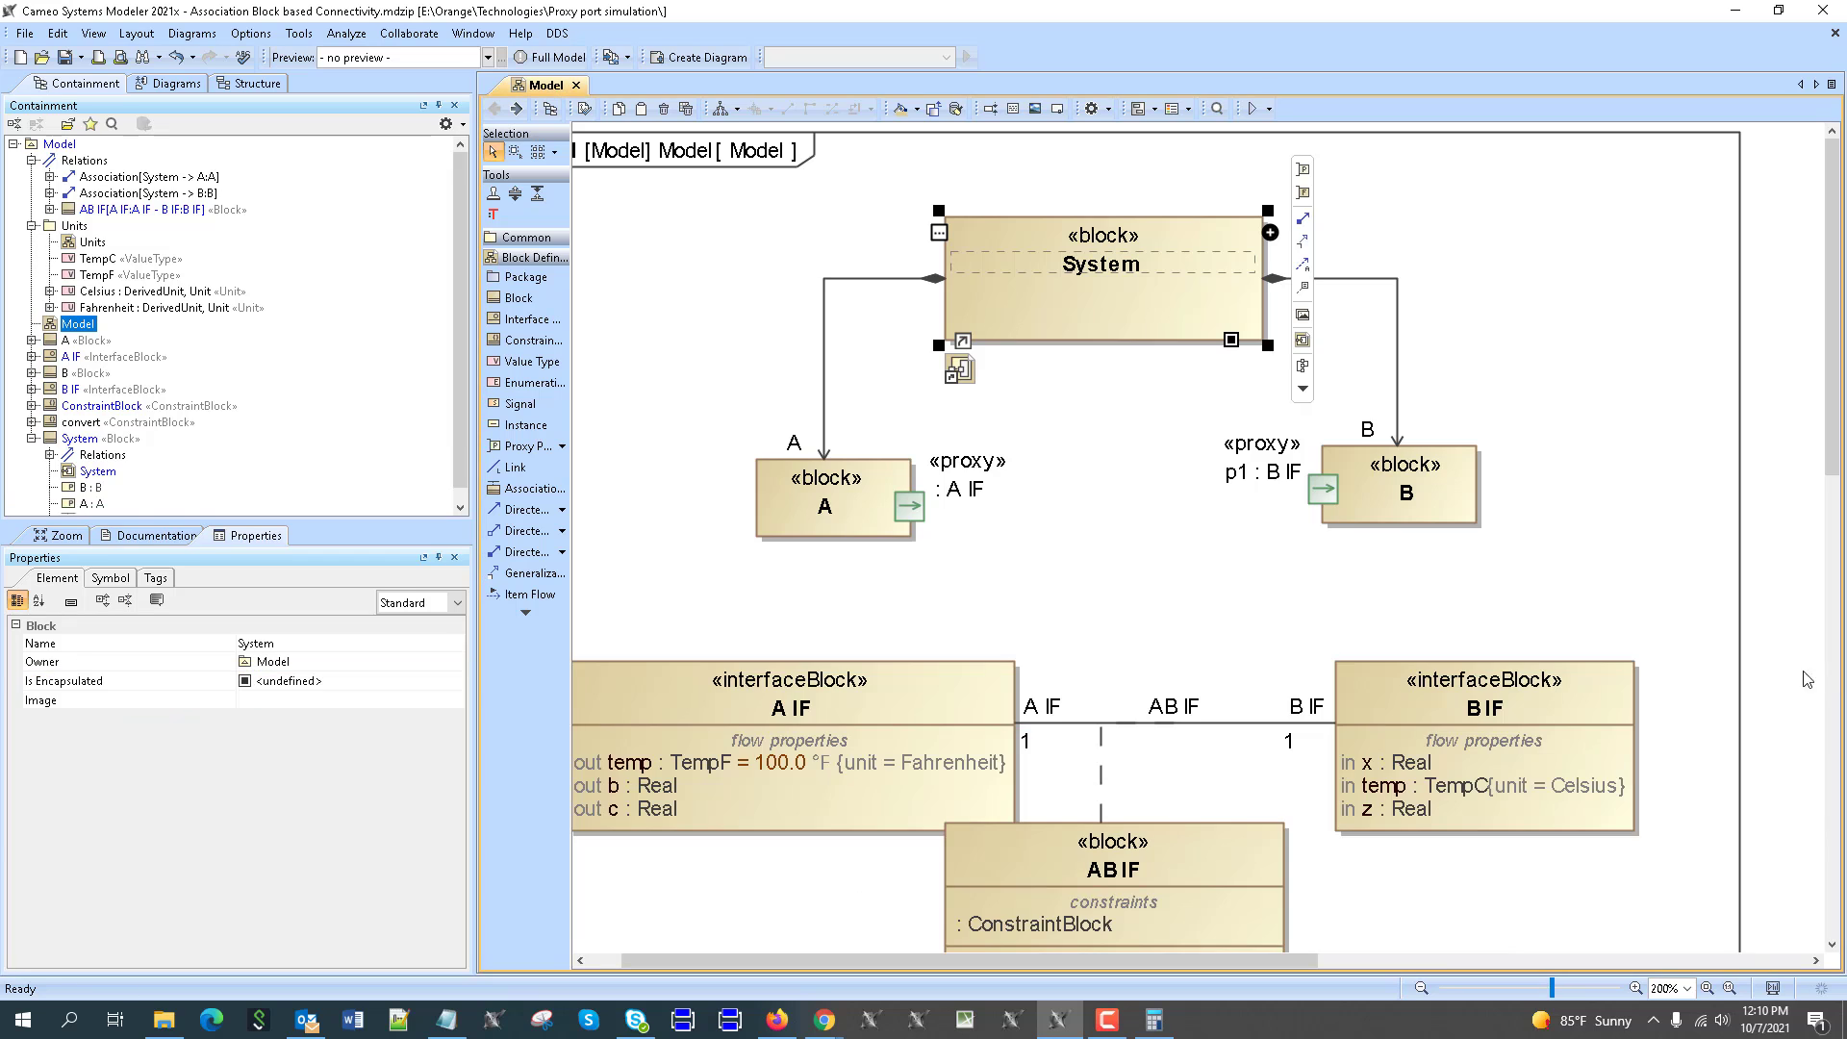
pyautogui.moveTo(1018, 849); pyautogui.dragTo(1018, 889)
pyautogui.click(1081, 601)
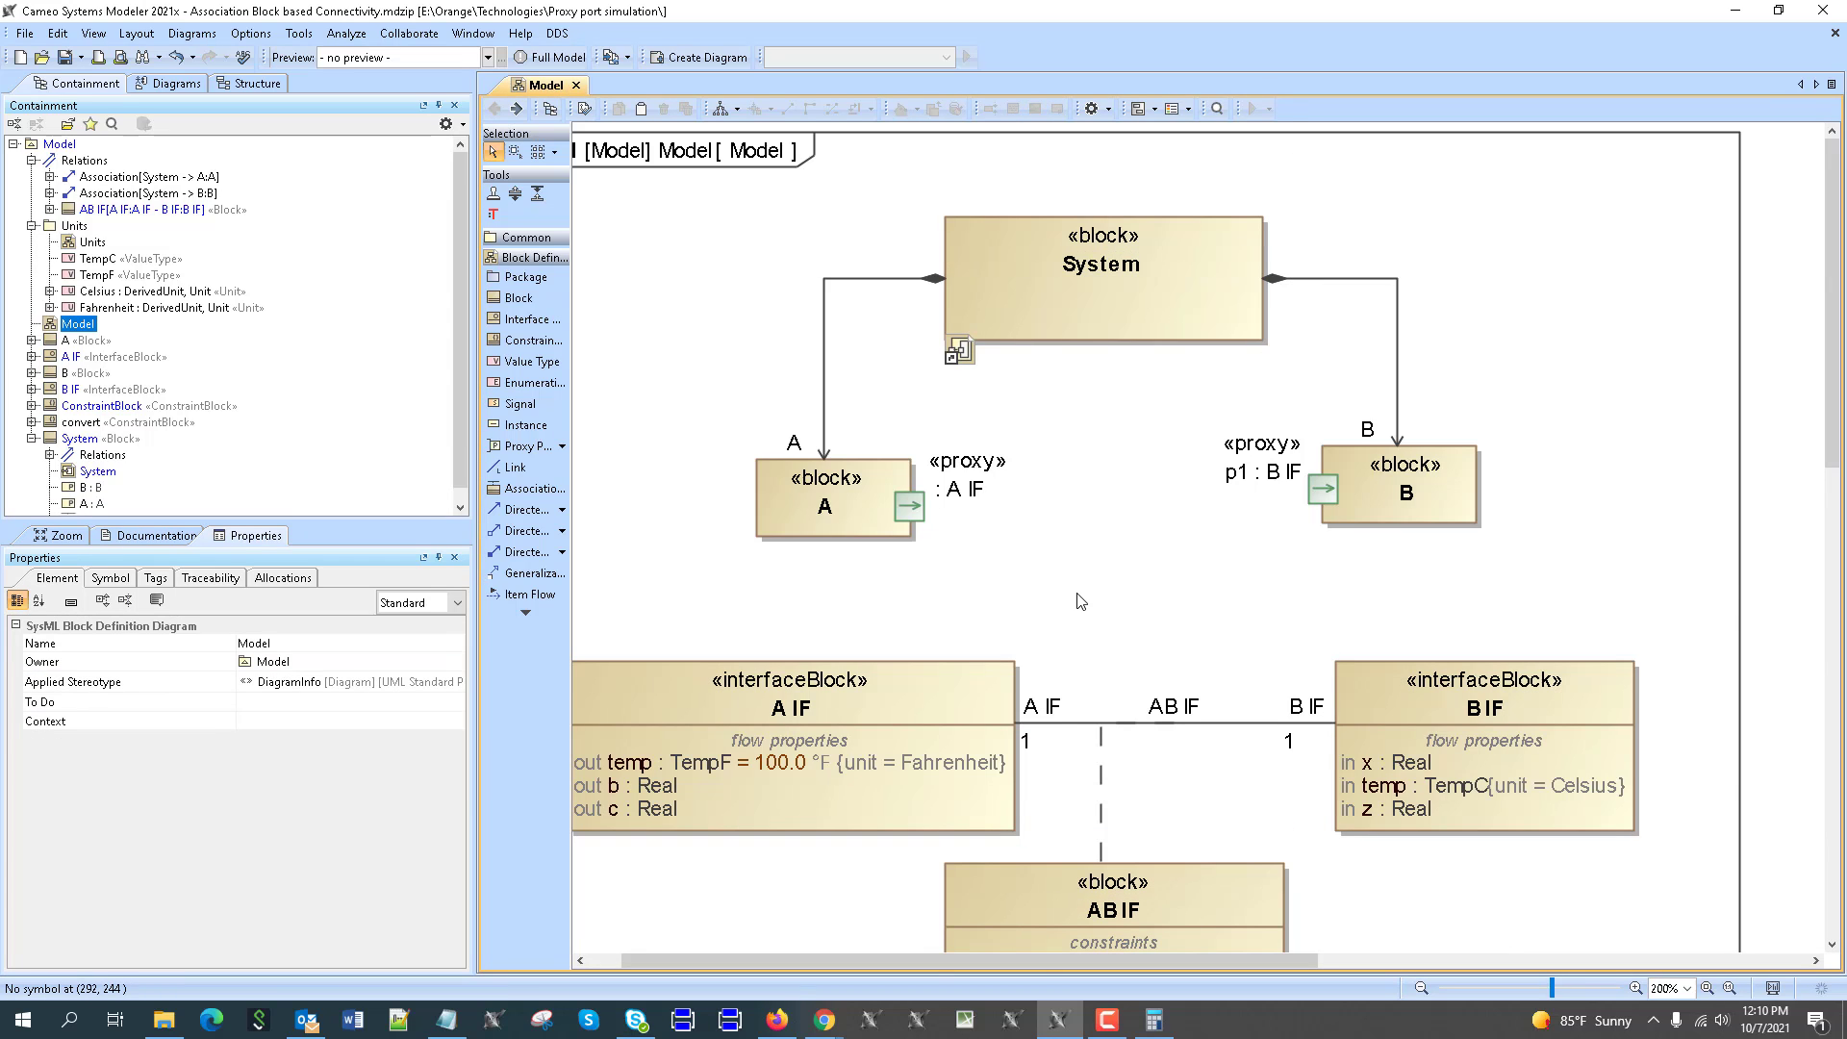